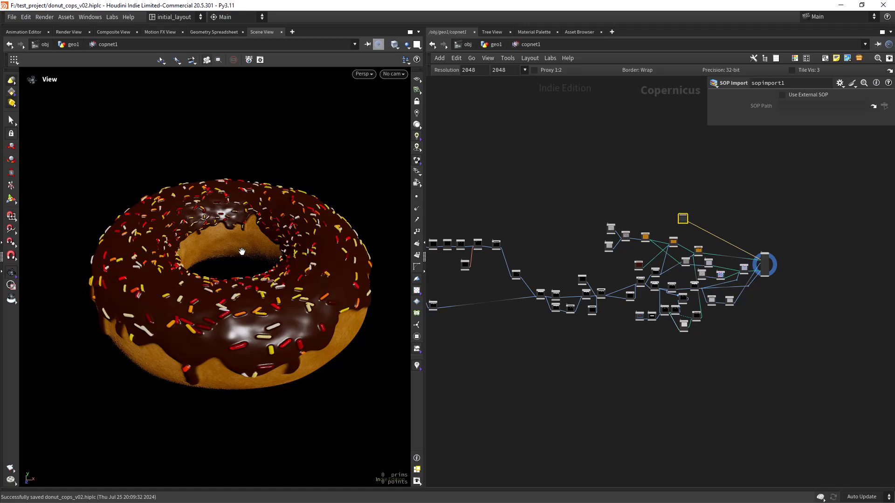
# Step: Examine the finished chocolate donut from several angles and look over the Copernicus node network that builds it
pyautogui.scroll(4, 254, 272)
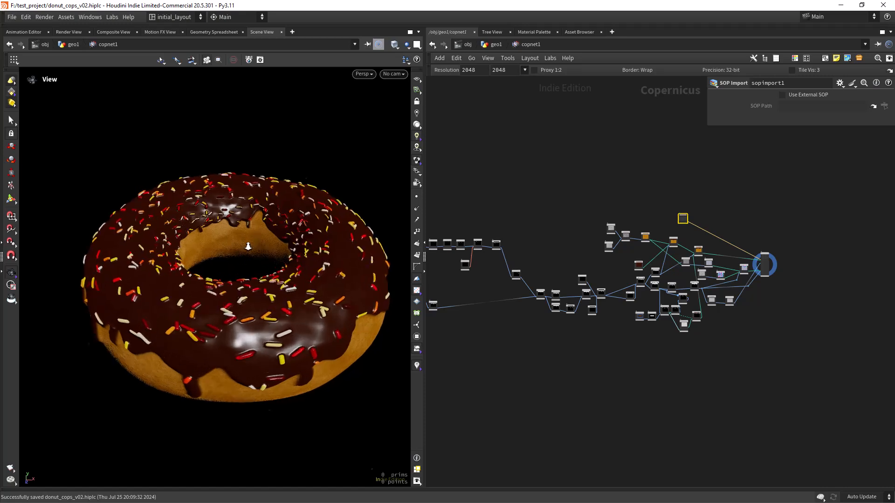
pyautogui.moveTo(252, 267)
pyautogui.mouseDown()
pyautogui.moveTo(247, 223)
pyautogui.moveTo(245, 274)
pyautogui.mouseUp()
pyautogui.scroll(-2, 245, 273)
pyautogui.moveTo(245, 273); pyautogui.dragTo(244, 263, button='middle')
pyautogui.moveTo(244, 262); pyautogui.dragTo(249, 237, button='right')
pyautogui.moveTo(249, 237)
pyautogui.mouseDown()
pyautogui.moveTo(257, 253)
pyautogui.moveTo(243, 254)
pyautogui.moveTo(252, 230)
pyautogui.moveTo(238, 275)
pyautogui.moveTo(242, 253)
pyautogui.moveTo(255, 248)
pyautogui.mouseUp()
pyautogui.moveTo(254, 248); pyautogui.dragTo(244, 258, button='middle')
pyautogui.scroll(-1, 246, 259)
pyautogui.scroll(-4, 550, 179)
pyautogui.moveTo(507, 180); pyautogui.dragTo(570, 217, button='middle')
pyautogui.scroll(5, 559, 209)
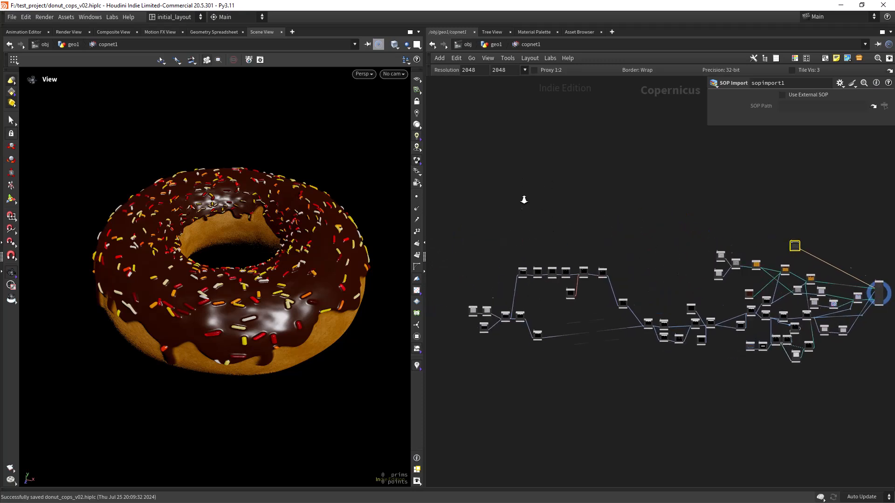
pyautogui.scroll(-3, 525, 203)
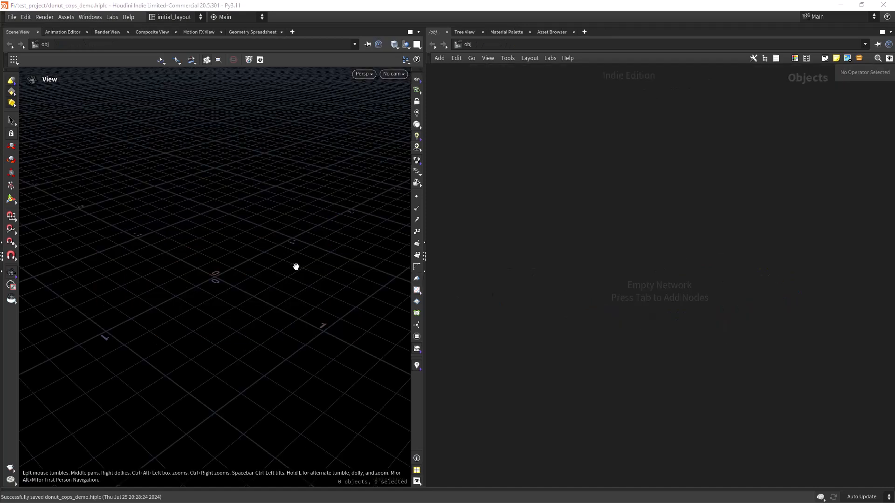
# Step: Add a Geometry object to the empty scene and go inside it
pyautogui.press('Tab')
pyautogui.write('geo')
pyautogui.press('Return')
pyautogui.click(576, 260)
pyautogui.doubleClick(576, 261)
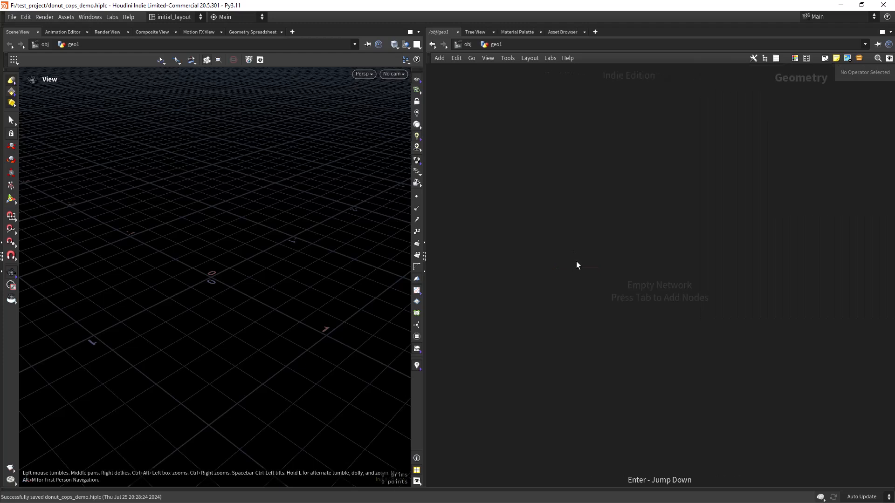
# Step: Add a COP Network node inside the geometry object and enter it
pyautogui.press('Tab')
pyautogui.write('cop')
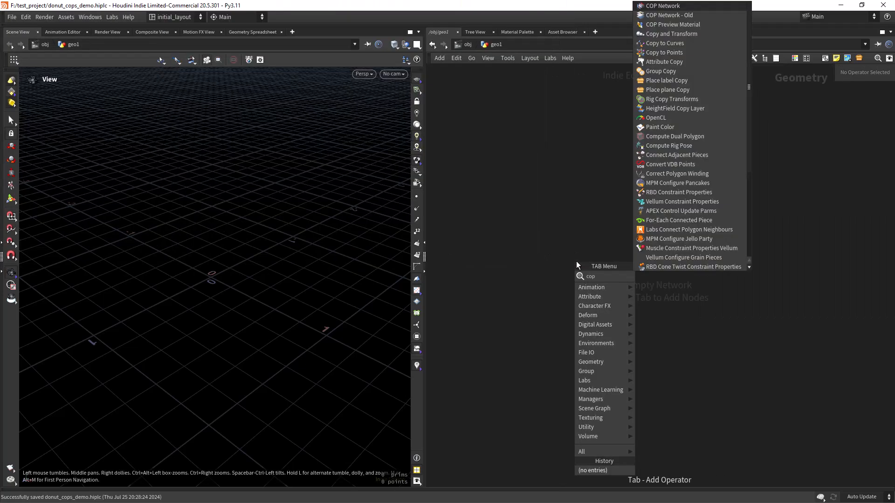
pyautogui.press('Return')
pyautogui.click(576, 261)
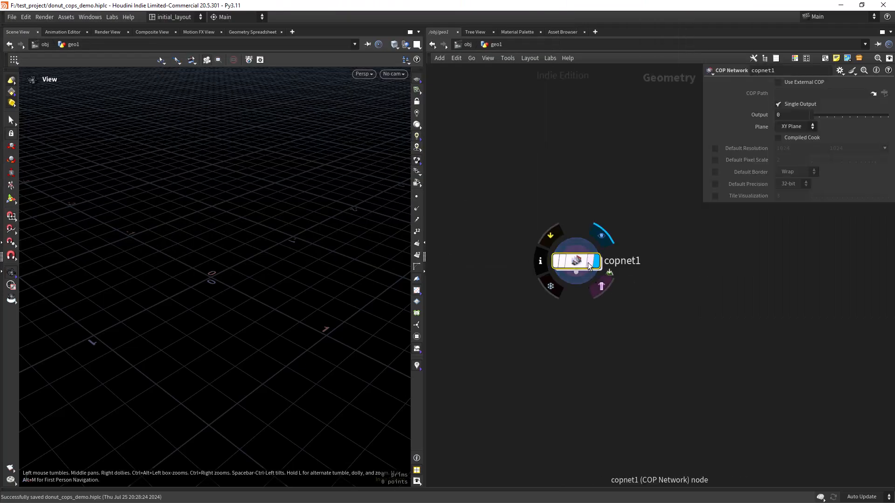
pyautogui.doubleClick(580, 265)
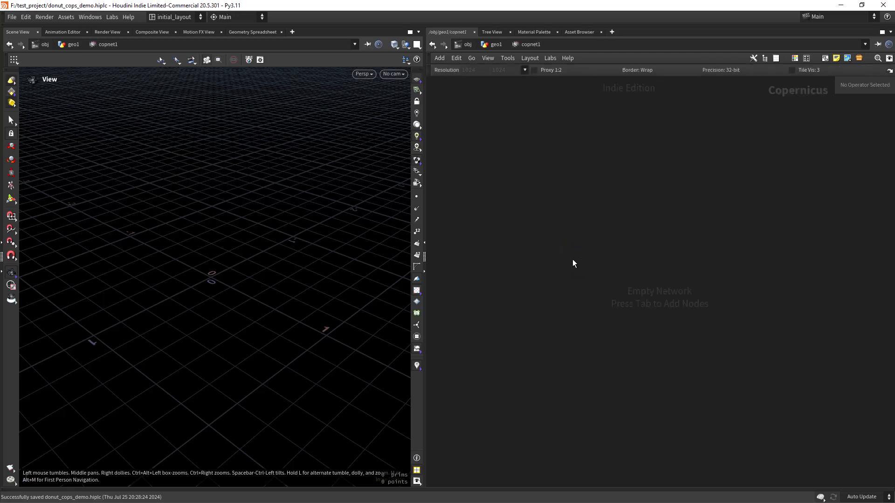
# Step: Add a SOP Import node to the Copernicus network and dive into it
pyautogui.press('Tab')
pyautogui.write('sop')
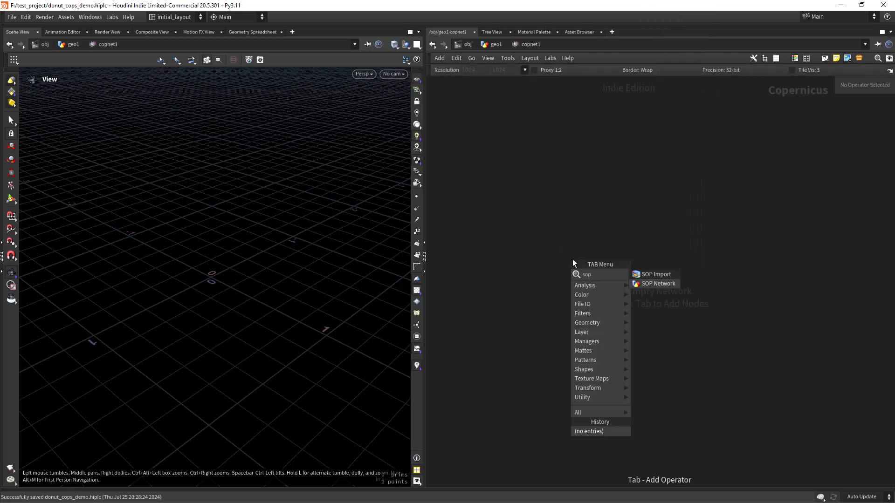
pyautogui.press('Return')
pyautogui.click(573, 259)
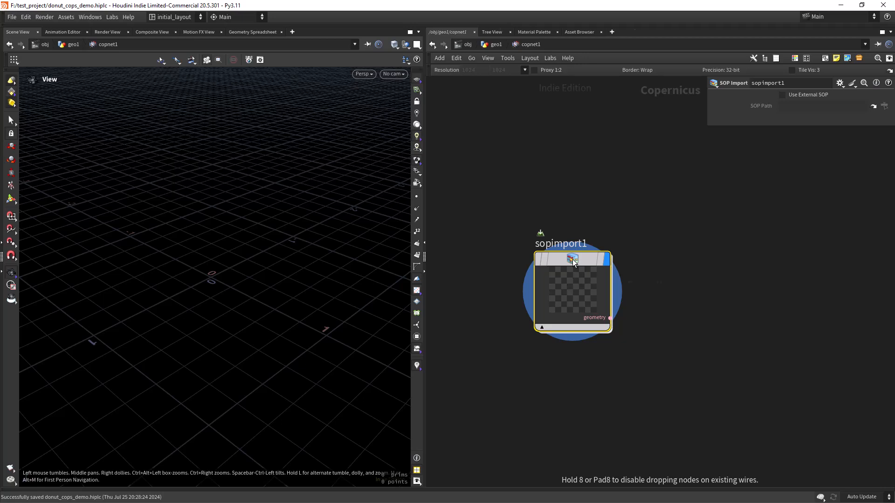
pyautogui.press('Return')
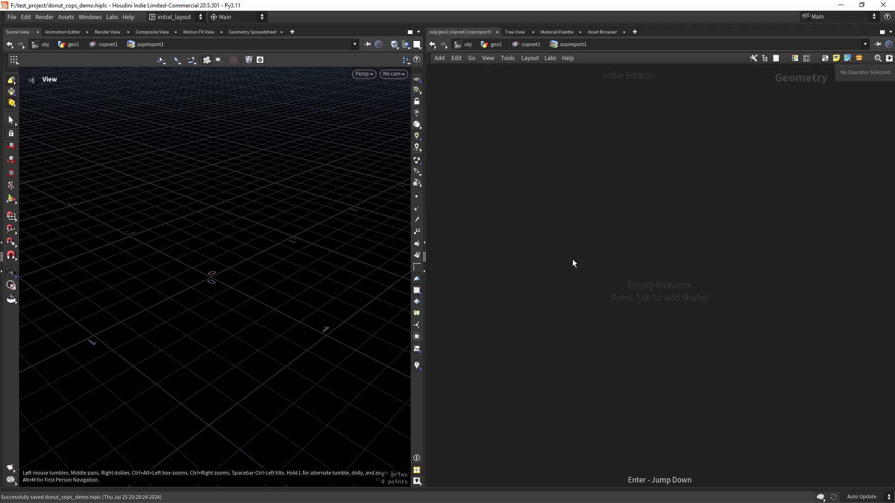
# Step: Create a Torus inside the SOP Import and display it shaded with its wireframe
pyautogui.press('Tab')
pyautogui.write('torus')
pyautogui.press('Return')
pyautogui.click(606, 186)
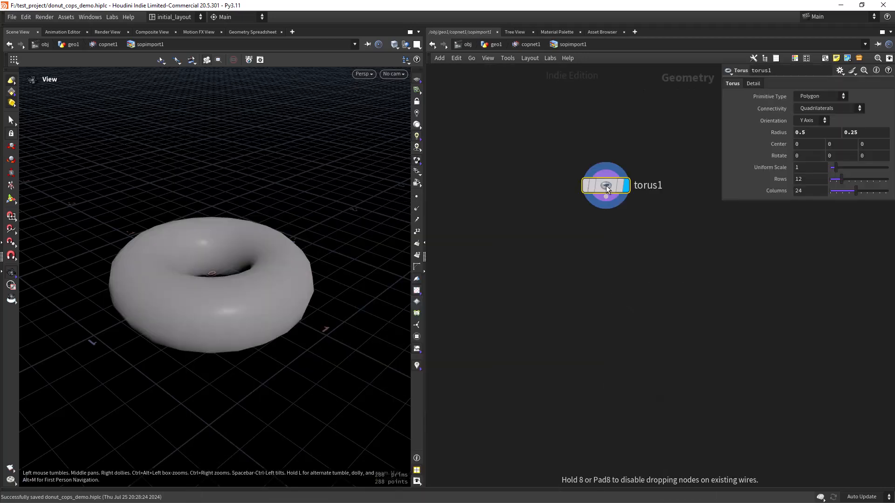
pyautogui.moveTo(255, 292); pyautogui.dragTo(222, 293, button='right')
pyautogui.moveTo(222, 294); pyautogui.dragTo(274, 291)
pyautogui.hotkey('shift', 'w')
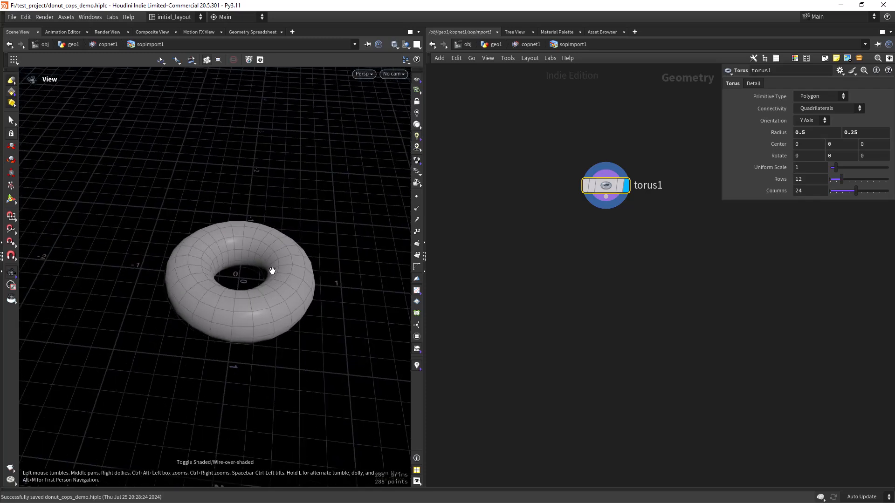
pyautogui.scroll(3, 289, 264)
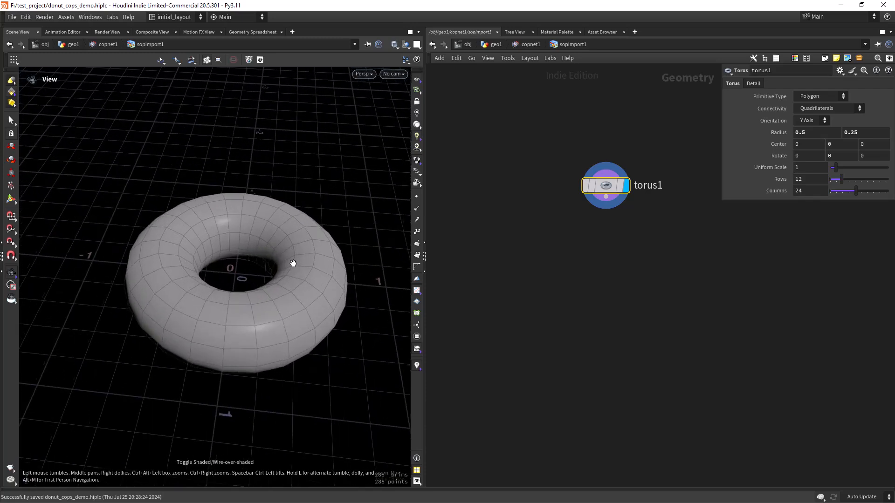
# Step: Set the torus to 32 rows and 64 columns
pyautogui.doubleClick(806, 182)
pyautogui.write('32')
pyautogui.press('Tab')
pyautogui.write('64')
pyautogui.press('Tab')
pyautogui.moveTo(301, 288); pyautogui.dragTo(272, 286)
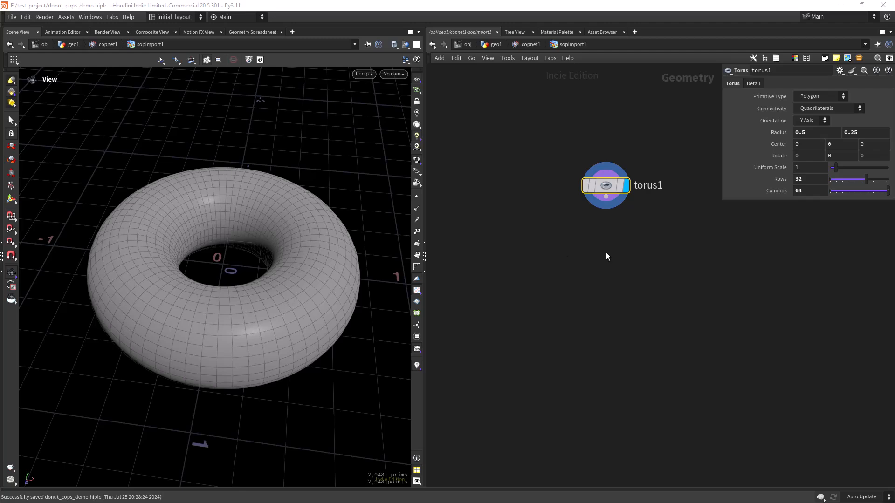
pyautogui.press('Tab')
pyautogui.write('grou')
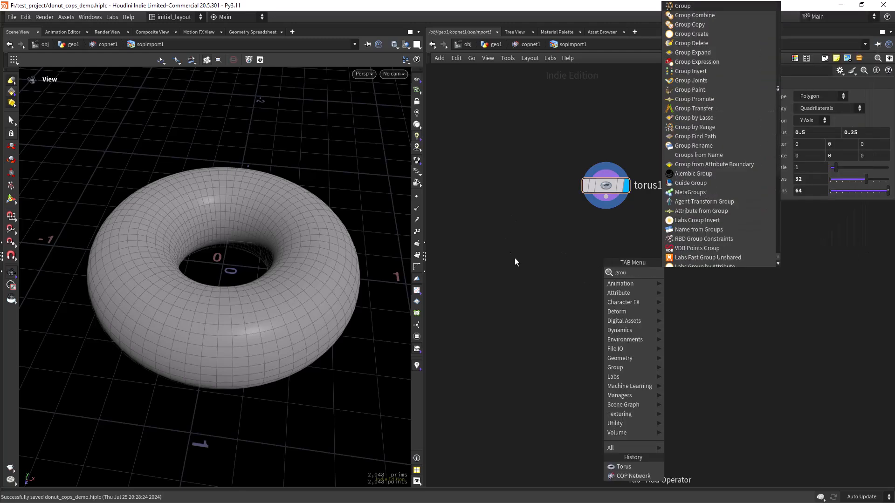
pyautogui.press('Escape')
# Step: Switch to edge selection and, in the top view, select one edge loop running around the torus tube
pyautogui.click(12, 121)
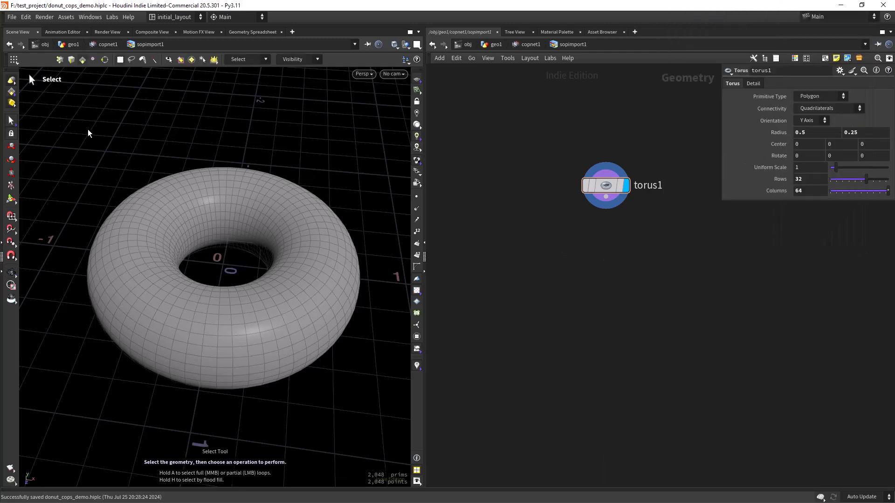
pyautogui.click(71, 60)
pyautogui.hotkey('space', '2')
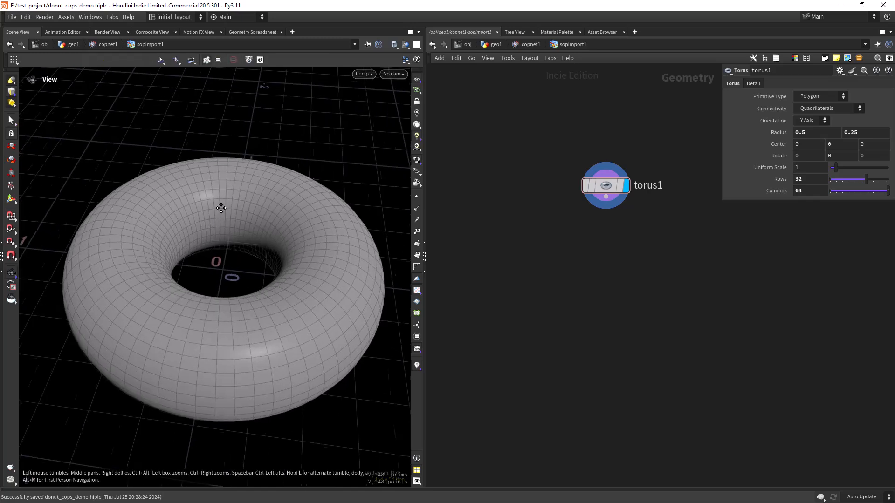
pyautogui.doubleClick(215, 165)
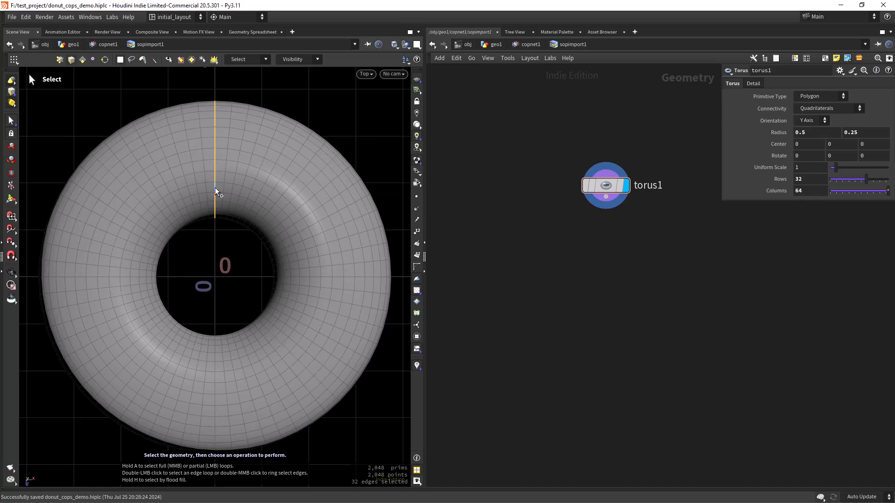
# Step: Add the edge loop running around the torus's inner hole to the selection in the perspective view
pyautogui.hotkey('space', '1')
pyautogui.keyDown('alt'); pyautogui.moveTo(215, 212); pyautogui.dragTo(222, 196, button='right'); pyautogui.keyUp('alt')
pyautogui.moveTo(222, 196)
pyautogui.keyDown('alt'); pyautogui.mouseDown()
pyautogui.moveTo(238, 197)
pyautogui.moveTo(235, 189)
pyautogui.mouseUp(); pyautogui.keyUp('alt')
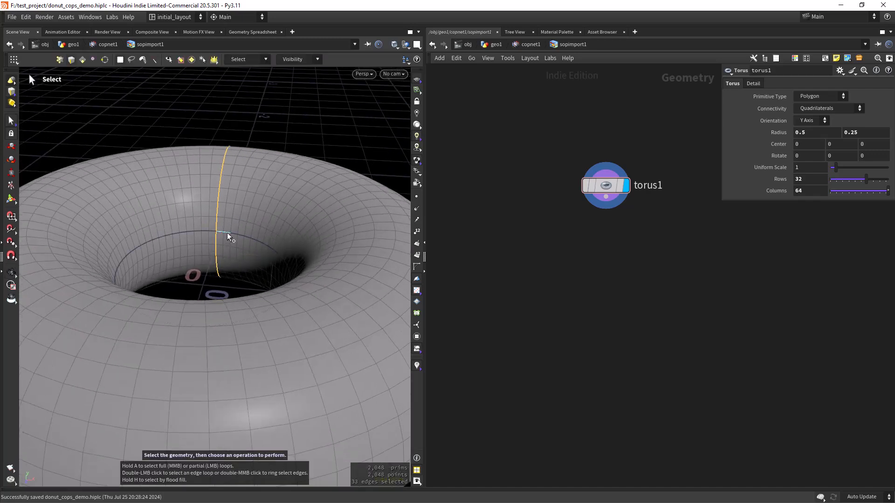
pyautogui.keyDown('shift'); pyautogui.click(226, 232); pyautogui.keyUp('shift')
pyautogui.keyDown('shift'); pyautogui.click(228, 232); pyautogui.keyUp('shift')
pyautogui.keyDown('shift'); pyautogui.doubleClick(233, 234); pyautogui.keyUp('shift')
# Step: Create a group node from the two selected edge loops
pyautogui.keyDown('alt'); pyautogui.moveTo(295, 232); pyautogui.dragTo(239, 228, button='right'); pyautogui.keyUp('alt')
pyautogui.moveTo(239, 228)
pyautogui.keyDown('alt'); pyautogui.mouseDown()
pyautogui.moveTo(279, 252)
pyautogui.moveTo(247, 230)
pyautogui.mouseUp(); pyautogui.keyUp('alt')
pyautogui.keyDown('alt'); pyautogui.moveTo(247, 230); pyautogui.dragTo(235, 223, button='right'); pyautogui.keyUp('alt')
pyautogui.press('Tab')
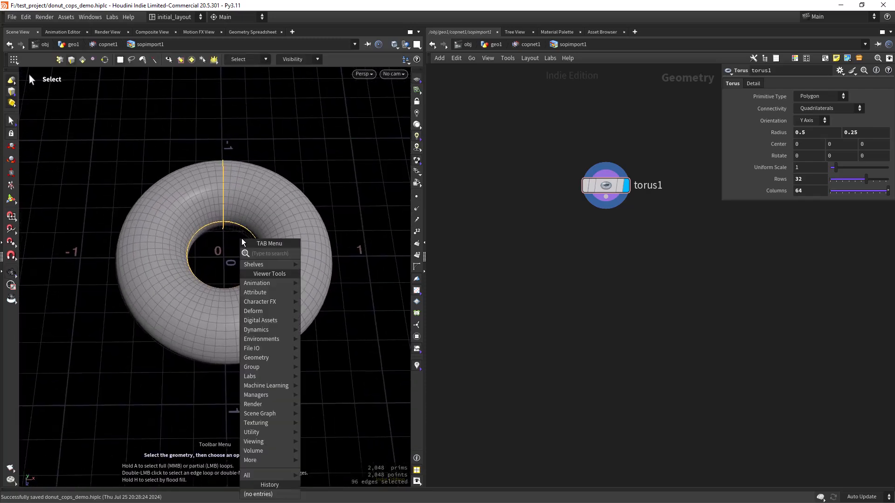
pyautogui.write('group')
pyautogui.press('Return')
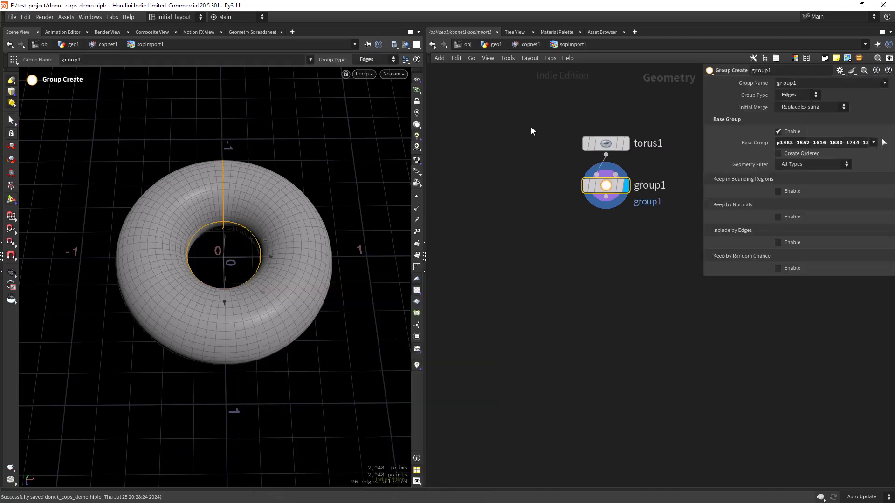
# Step: Name the edge group "seams", return to the View tool and save the scene
pyautogui.doubleClick(786, 83)
pyautogui.write('seams')
pyautogui.press('Return')
pyautogui.click(11, 272)
pyautogui.hotkey('ctrl', 's')
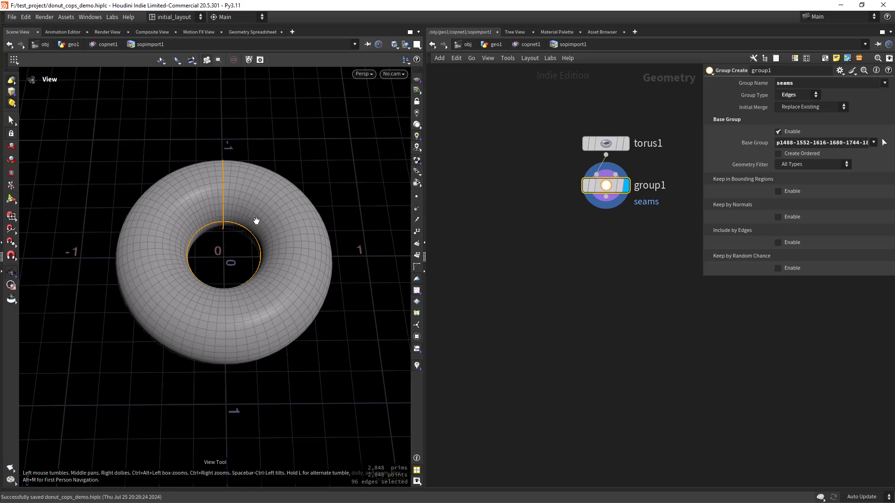
# Step: Add a UV Flatten node, connect it after the edge group node and make it the displayed node
pyautogui.moveTo(239, 222); pyautogui.dragTo(291, 225, button='right')
pyautogui.moveTo(541, 242)
pyautogui.mouseDown(button='middle')
pyautogui.moveTo(479, 225)
pyautogui.moveTo(526, 233)
pyautogui.mouseUp(button='middle')
pyautogui.scroll(2, 505, 228)
pyautogui.press('Tab')
pyautogui.write('uvfl')
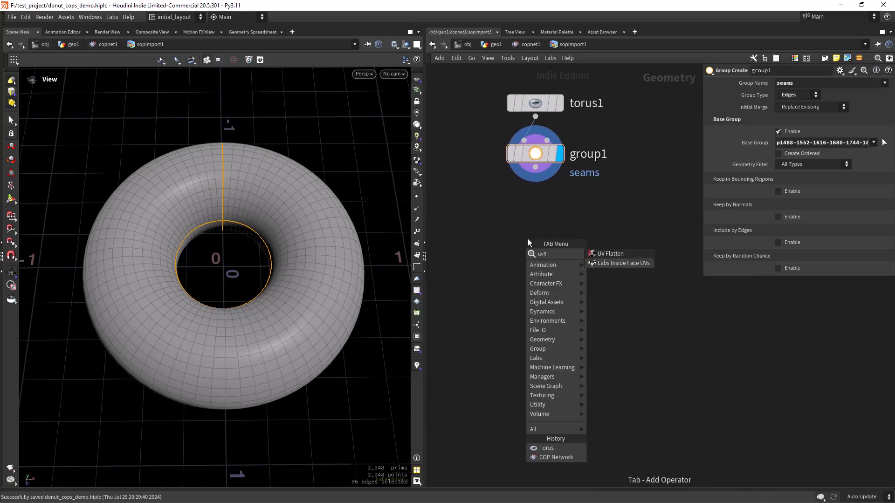
pyautogui.press('Return')
pyautogui.click(528, 242)
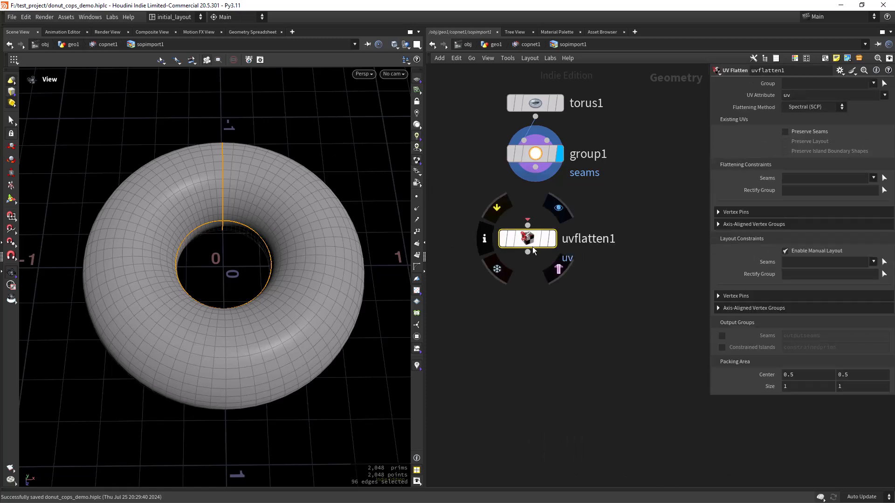
pyautogui.moveTo(536, 171); pyautogui.dragTo(535, 235)
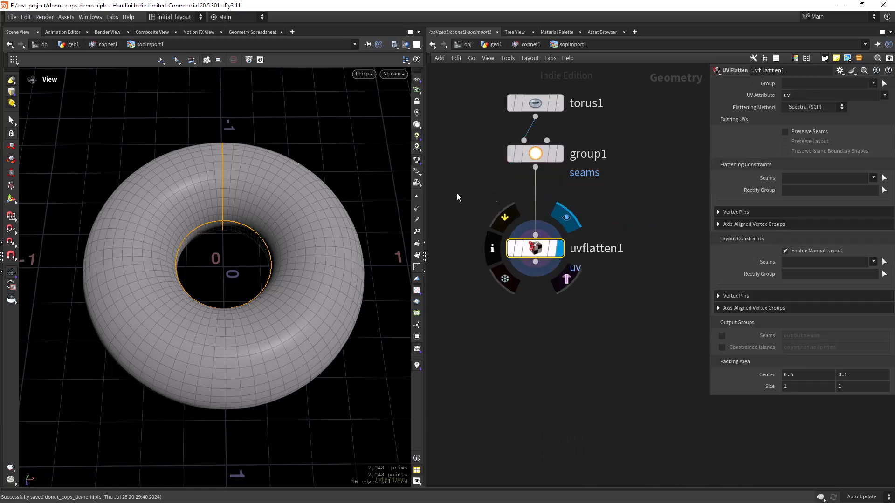
# Step: Use the seams group as UV Flatten's flattening seams, disable Enable Manual Layout and check the UV layout
pyautogui.moveTo(309, 250); pyautogui.dragTo(251, 290)
pyautogui.click(873, 178)
pyautogui.click(862, 187)
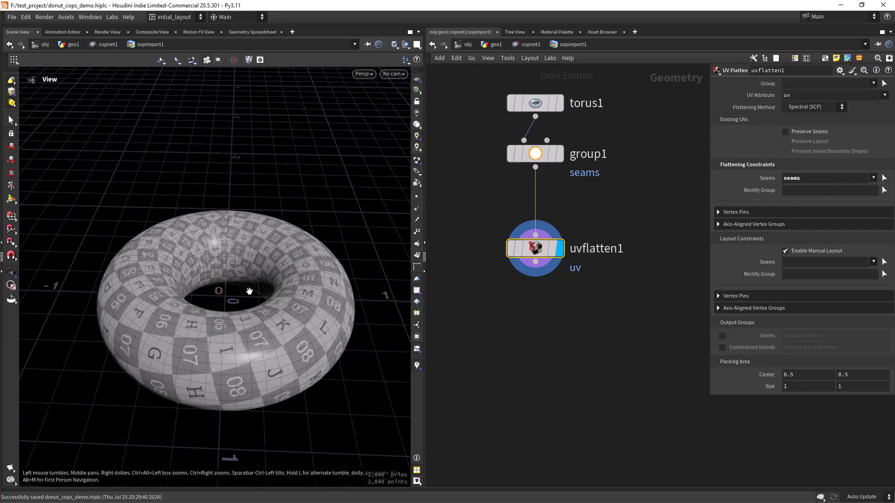
pyautogui.click(809, 250)
pyautogui.moveTo(242, 299); pyautogui.dragTo(254, 313)
pyautogui.hotkey('space', '5')
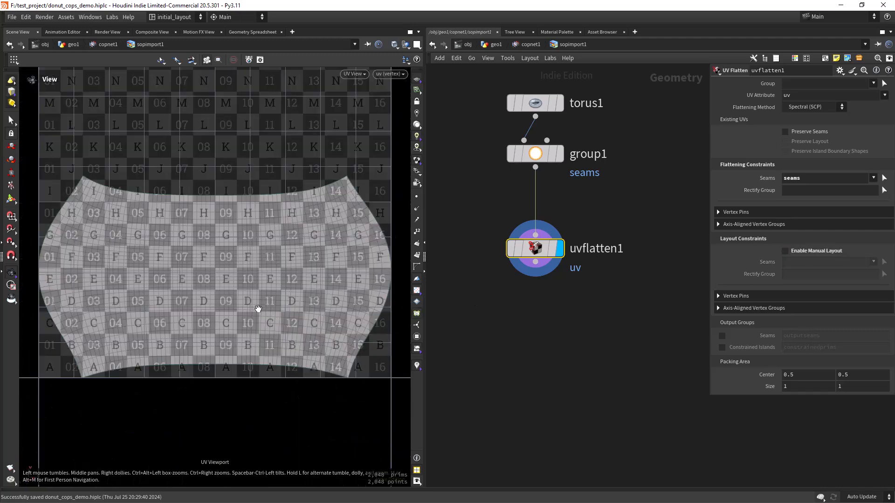
pyautogui.hotkey('space', '1')
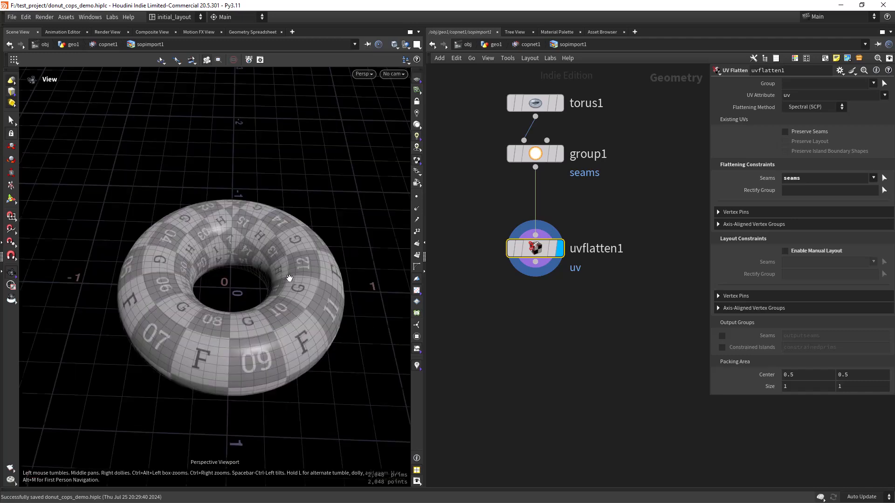
# Step: Set UV Flatten's flattening Rectify Group to * so all the geometry is rectified
pyautogui.click(797, 195)
pyautogui.write('*')
pyautogui.press('Return')
pyautogui.moveTo(226, 261); pyautogui.dragTo(236, 278)
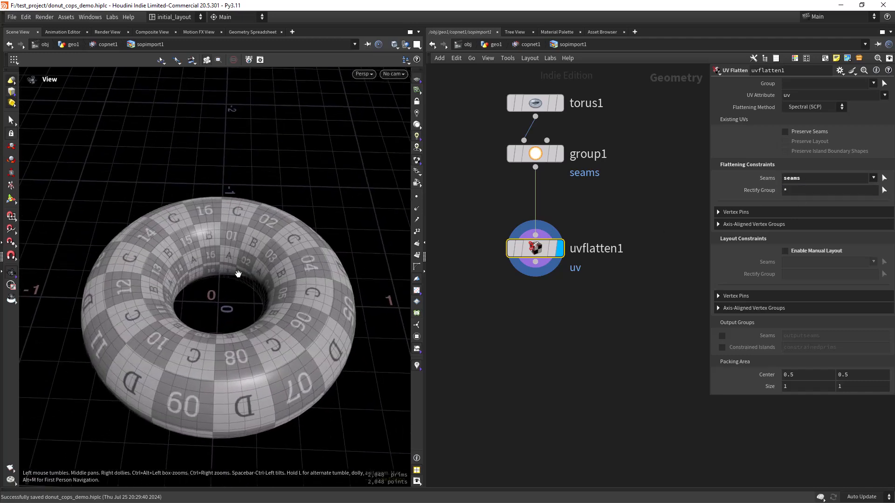
# Step: Compare the flattened UV layout with the checker pattern on the torus, alternating between UV and perspective views
pyautogui.hotkey('space', '5')
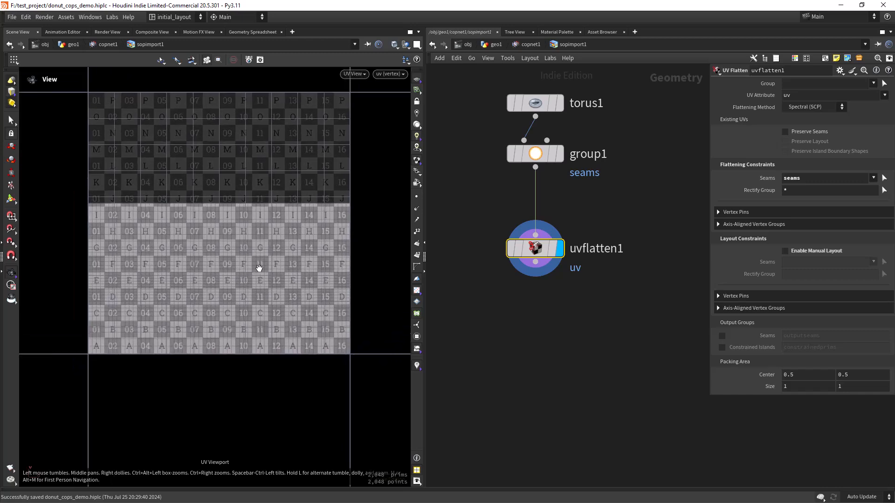
pyautogui.hotkey('space', '1')
pyautogui.moveTo(256, 262); pyautogui.dragTo(264, 312)
pyautogui.hotkey('space', '5')
pyautogui.hotkey('space', '1')
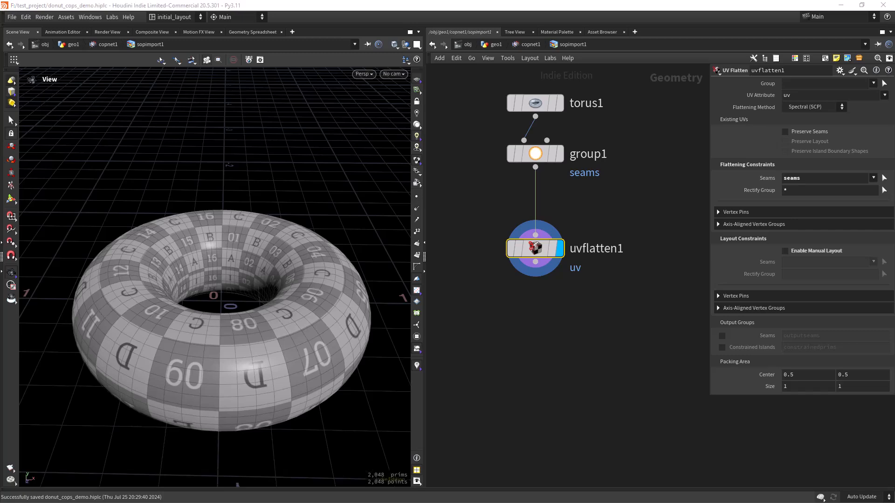
pyautogui.hotkey('space', '5')
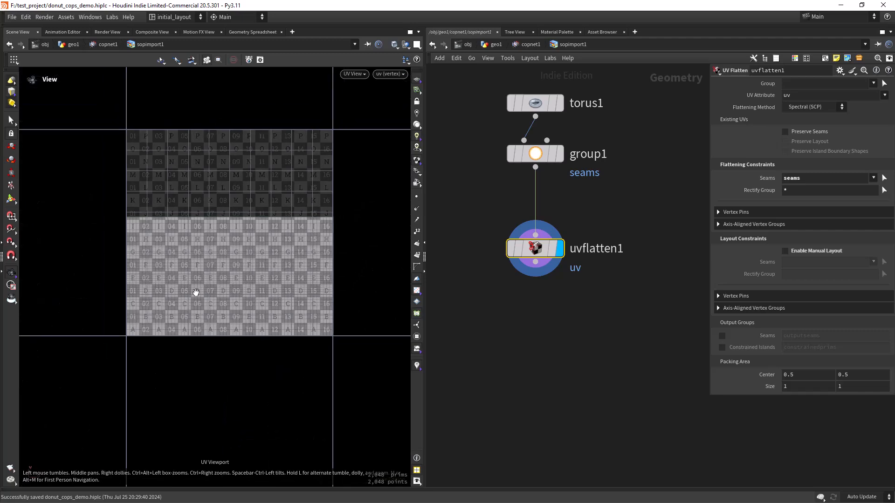
pyautogui.hotkey('space', '1')
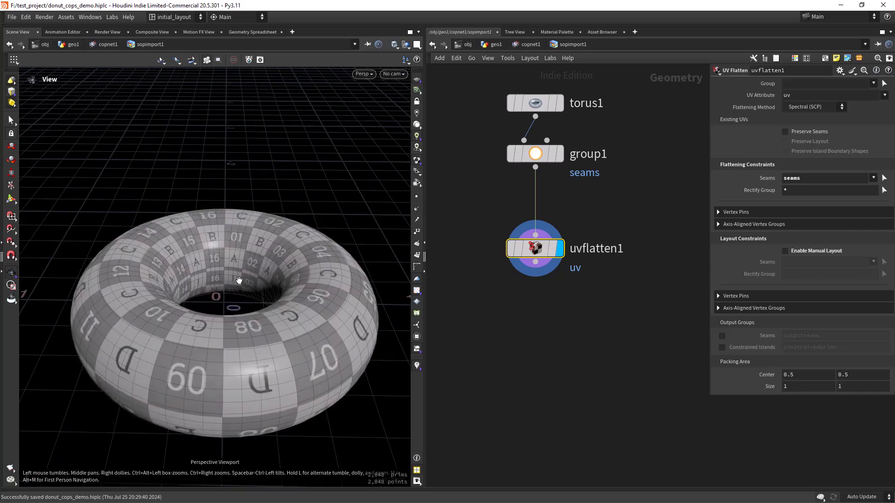
pyautogui.moveTo(237, 258); pyautogui.dragTo(239, 275)
pyautogui.moveTo(239, 275)
pyautogui.mouseDown(button='right')
pyautogui.moveTo(232, 299)
pyautogui.moveTo(248, 270)
pyautogui.mouseUp(button='right')
pyautogui.moveTo(248, 270); pyautogui.dragTo(236, 282)
pyautogui.moveTo(235, 281); pyautogui.dragTo(240, 264, button='right')
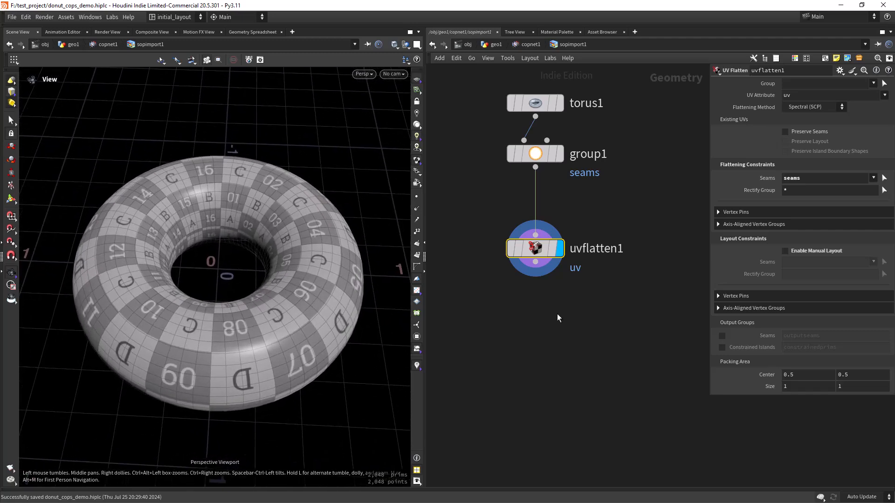
# Step: Add an Attribute Wrangle node below the UV Flatten node
pyautogui.scroll(-2, 555, 329)
pyautogui.moveTo(554, 332); pyautogui.dragTo(548, 303, button='middle')
pyautogui.scroll(1, 547, 303)
pyautogui.press('Tab')
pyautogui.write('atwr')
pyautogui.press('Return')
pyautogui.click(533, 312)
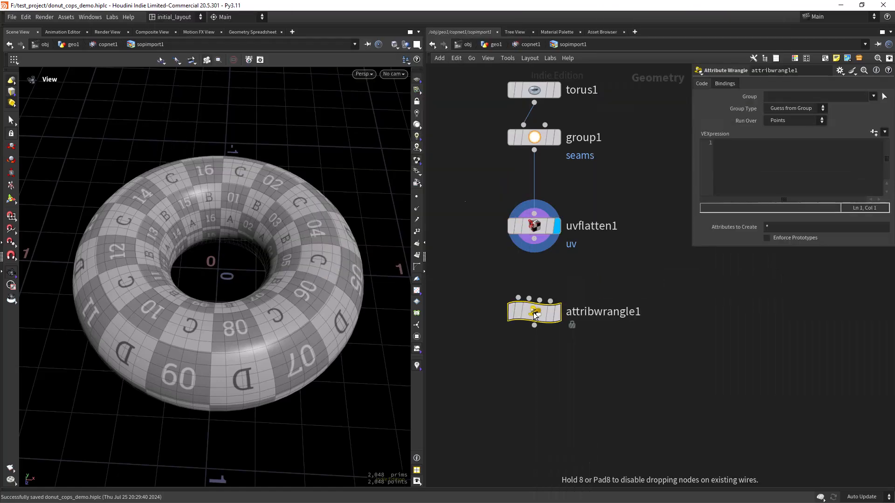
# Step: Connect the UV Flatten output to the Attribute Wrangle's first input and display the wrangle
pyautogui.moveTo(534, 314); pyautogui.dragTo(544, 317)
pyautogui.moveTo(534, 240); pyautogui.dragTo(528, 301)
pyautogui.click(572, 287)
# Step: Write string geo = geounwrap(0, "uv"); in the wrangle's VEX code and run it over Vertices
pyautogui.click(729, 158)
pyautogui.write('string geo geounwrap(0, "uv");')
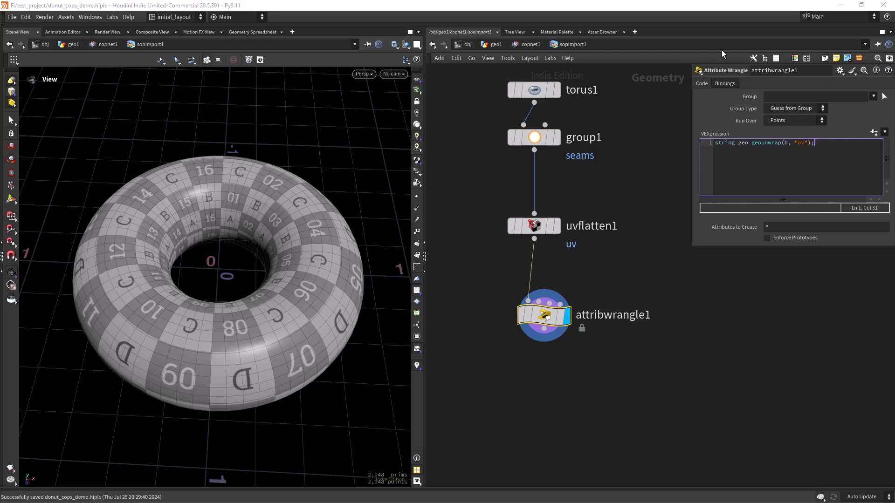
pyautogui.click(790, 121)
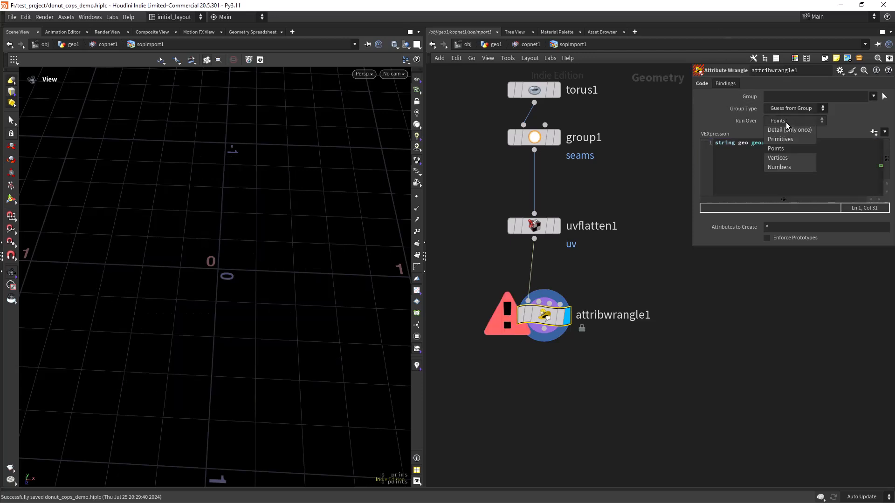
pyautogui.click(779, 158)
pyautogui.click(751, 143)
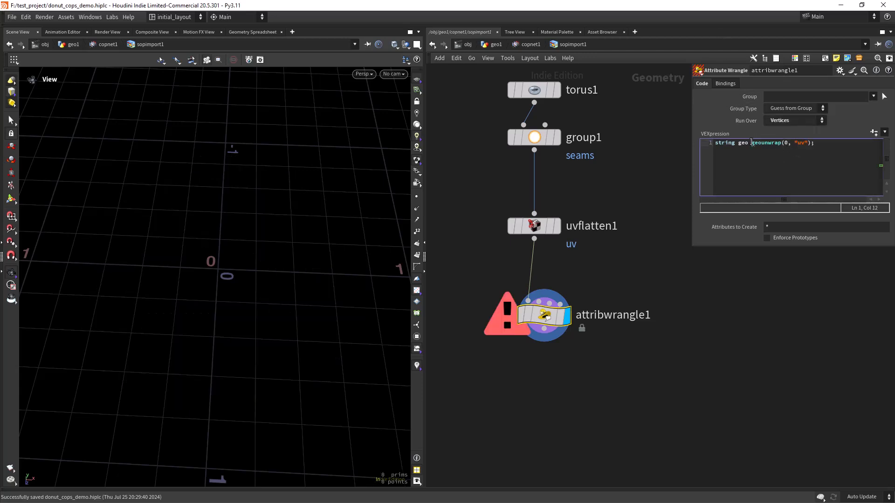
pyautogui.write('=')
# Step: Add a second VEX line reading vector bmax = getbbox_max(geo);
pyautogui.click(817, 149)
pyautogui.press('Return')
pyautogui.write('vector ')
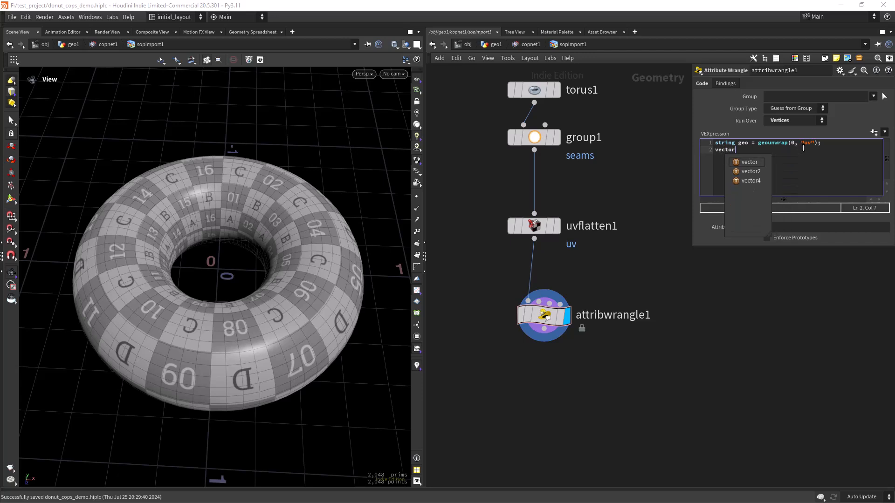
pyautogui.write('bmax = get')
pyautogui.press('Down')
pyautogui.press('Down')
pyautogui.press('Down')
pyautogui.press('Down')
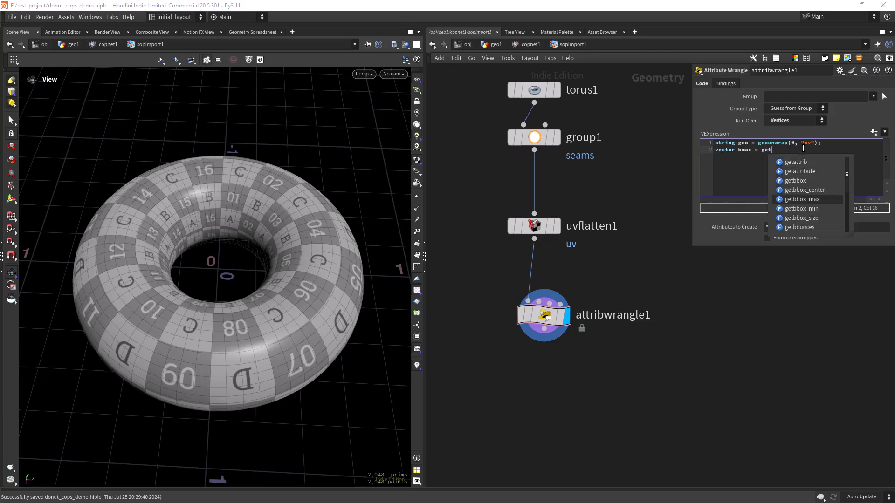
pyautogui.press('Return')
pyautogui.write('(geo)')
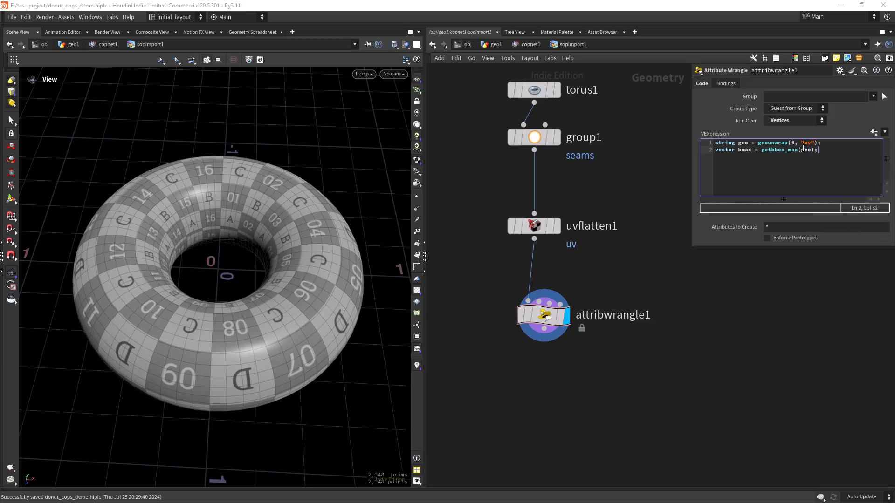
pyautogui.write(';')
pyautogui.press('Return')
pyautogui.write('v@uv = set(')
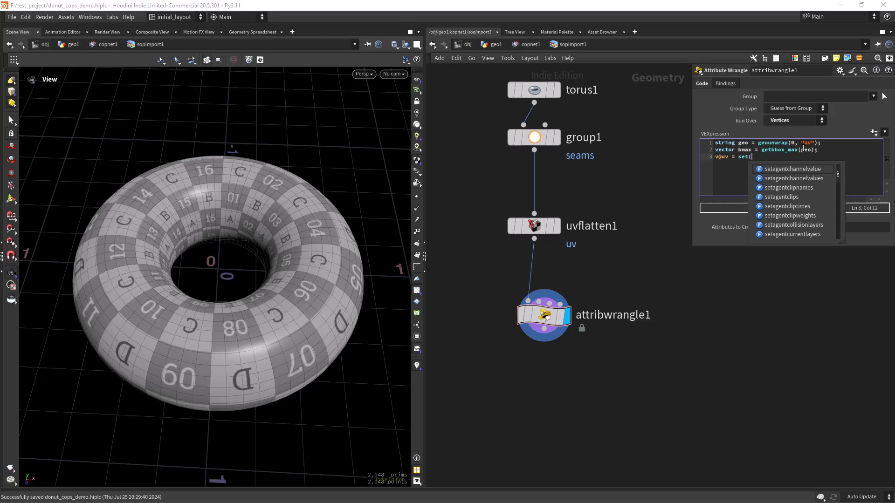
pyautogui.write('v)')
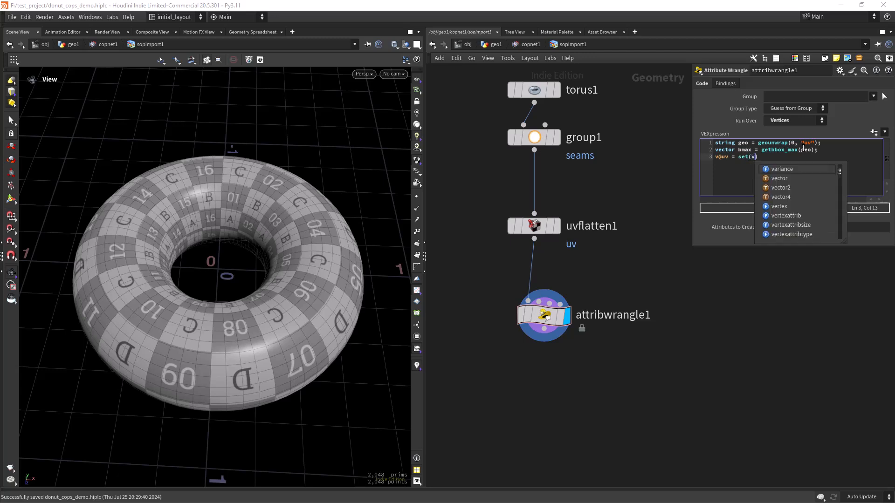
pyautogui.write('@uv,,0')
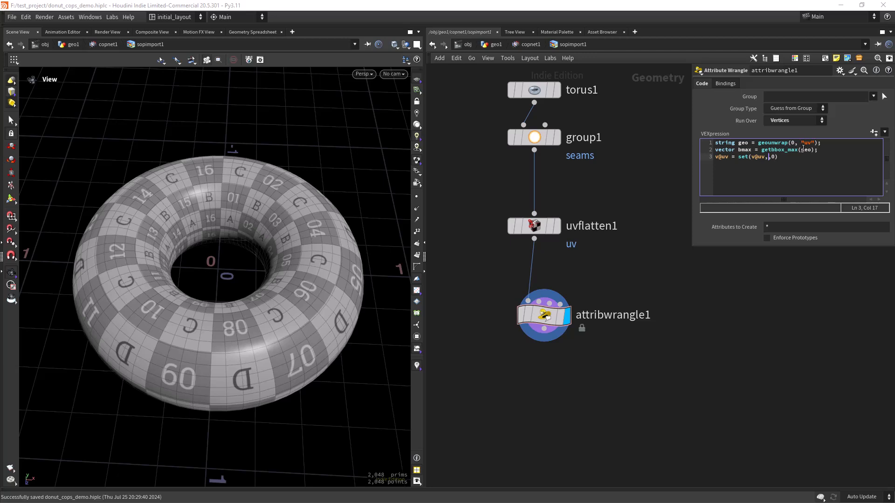
pyautogui.write('@')
pyautogui.write('.c')
pyautogui.write('b')
pyautogui.press('BackSpace')
pyautogui.write('max.y')
pyautogui.click(838, 164)
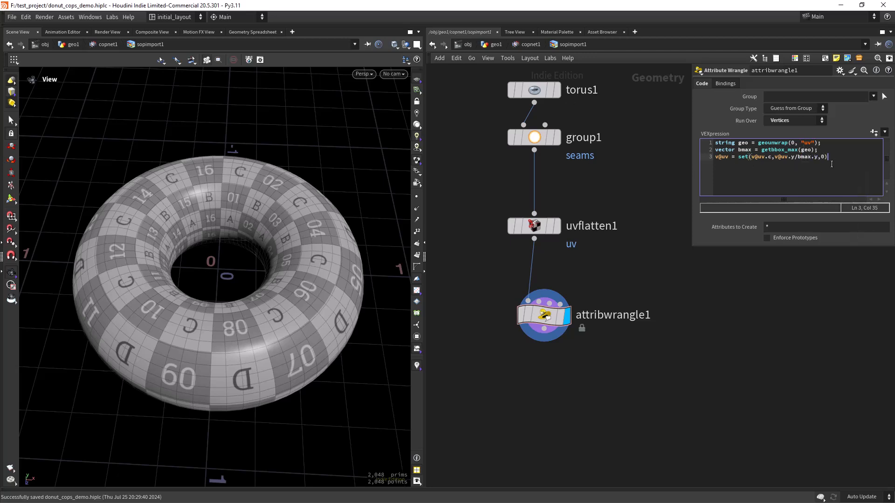
pyautogui.click(601, 198)
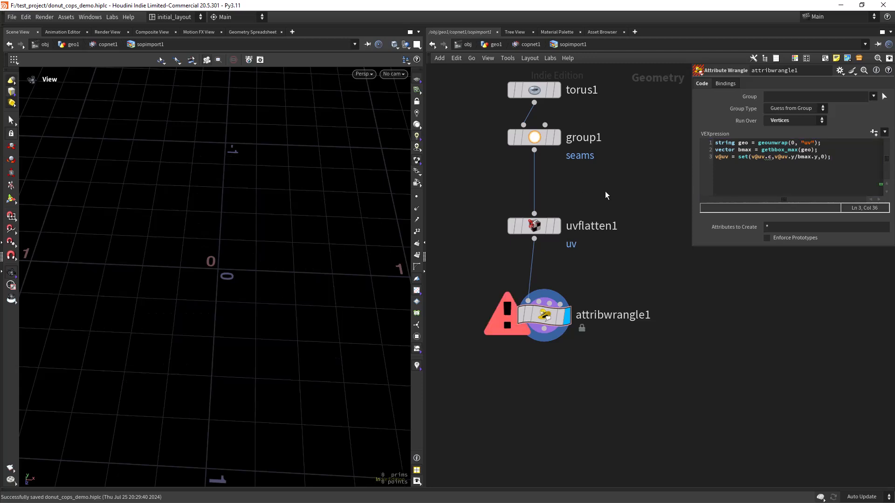
pyautogui.click(769, 157)
pyautogui.write('x')
pyautogui.click(665, 234)
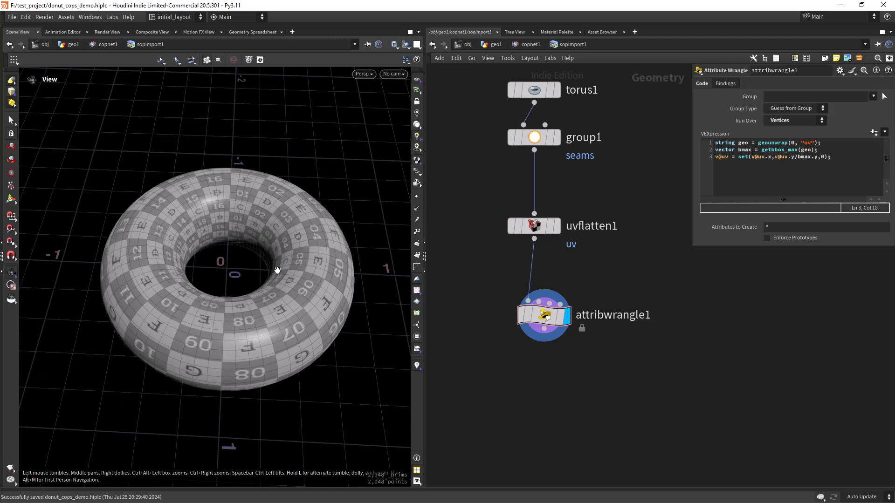
pyautogui.hotkey('space', '5')
pyautogui.moveTo(522, 293)
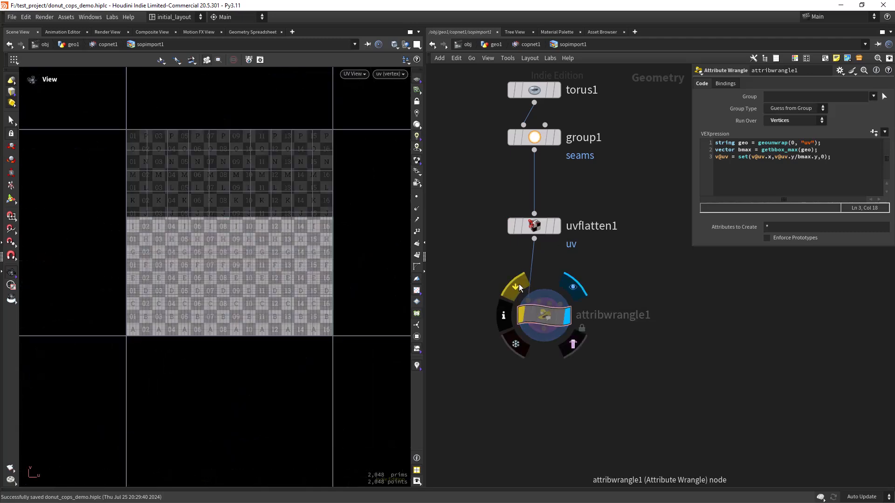
pyautogui.hotkey('space', '1')
pyautogui.scroll(3, 303, 275)
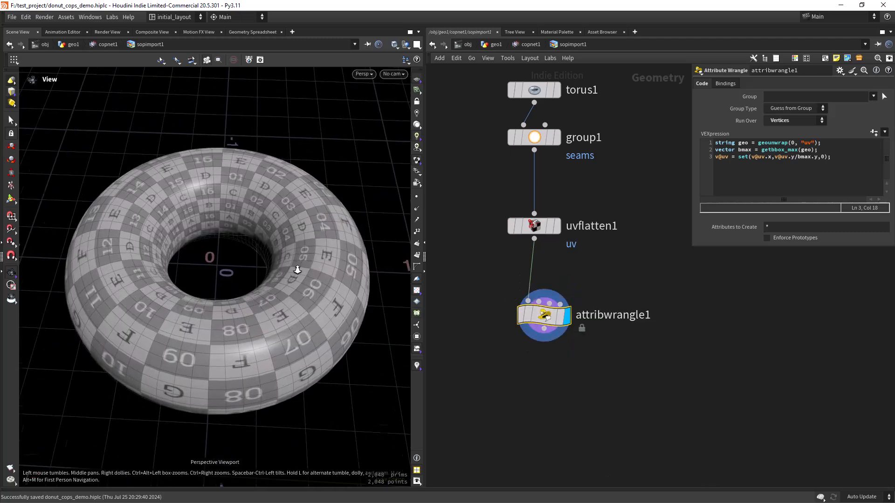
pyautogui.moveTo(573, 294)
pyautogui.moveTo(259, 309); pyautogui.dragTo(311, 321)
pyautogui.click(751, 158)
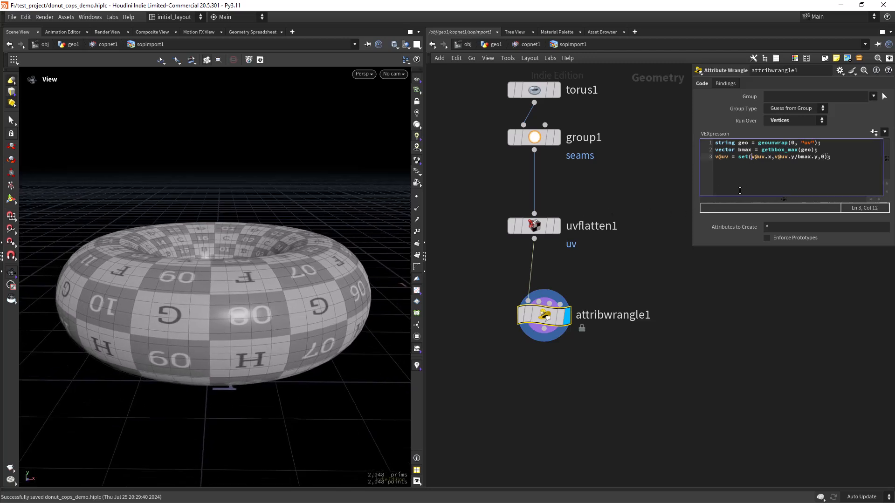
pyautogui.write('-')
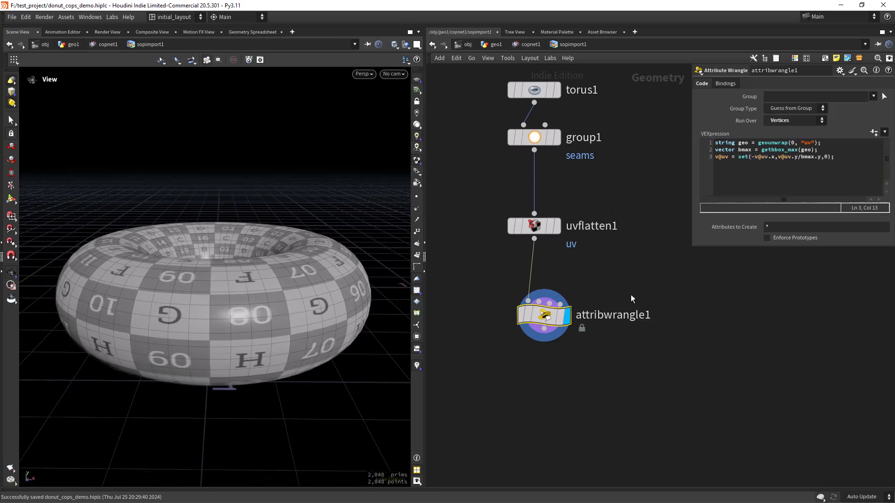
pyautogui.click(625, 279)
pyautogui.click(778, 157)
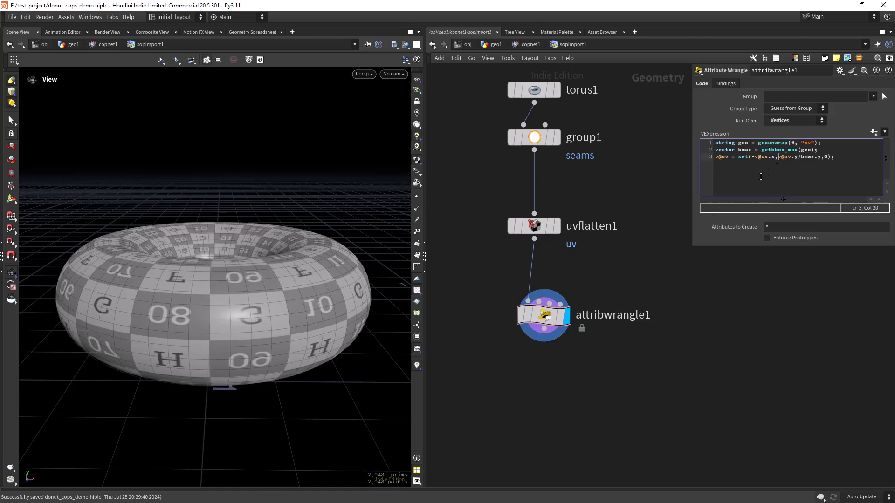
pyautogui.write('-')
pyautogui.click(630, 252)
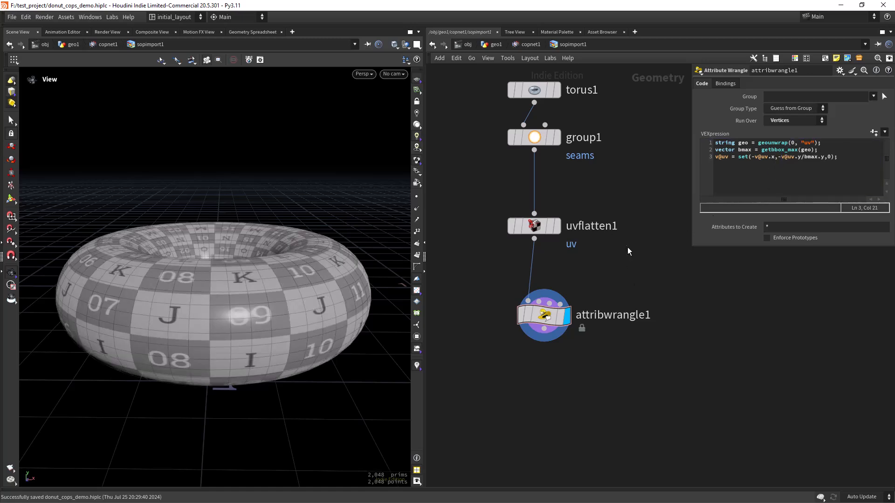
# Step: Offset the flipped UVs by +1 in both components of the set() call, checking their position in the UV view
pyautogui.hotkey('space', '5')
pyautogui.press('h')
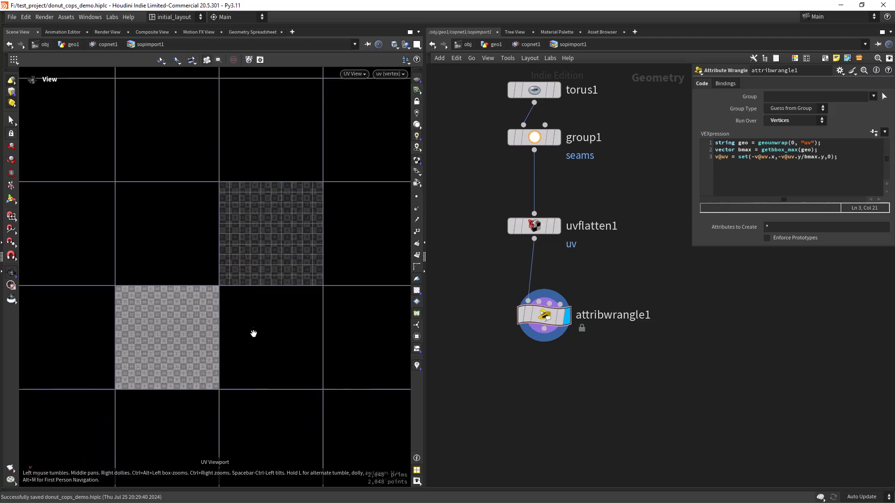
pyautogui.scroll(3, 257, 251)
pyautogui.scroll(-1, 256, 284)
pyautogui.scroll(-1, 255, 225)
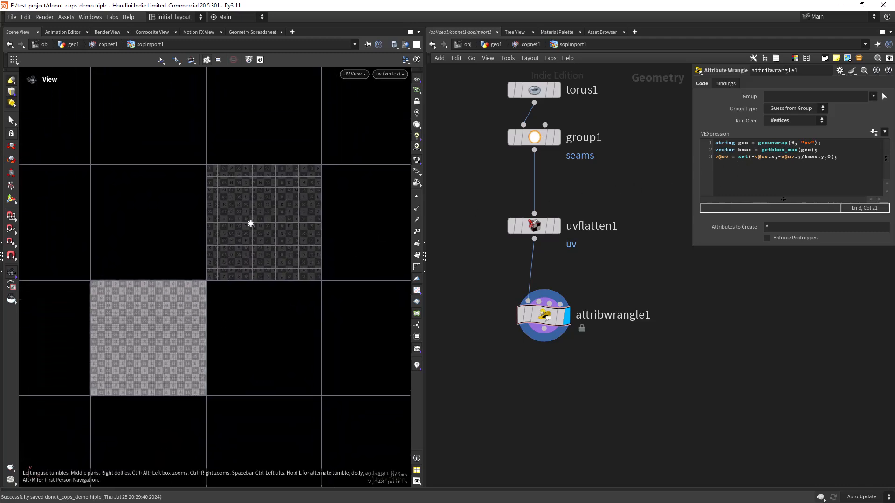
pyautogui.scroll(-1, 289, 237)
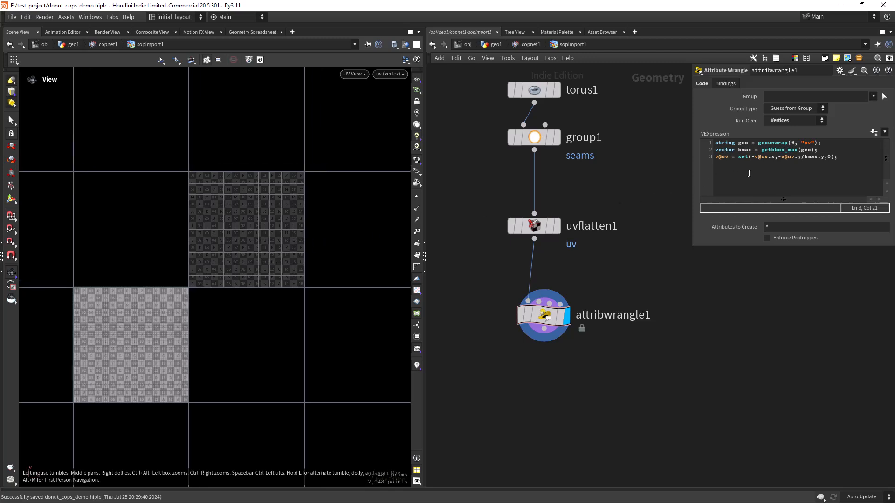
pyautogui.click(776, 158)
pyautogui.write('+1')
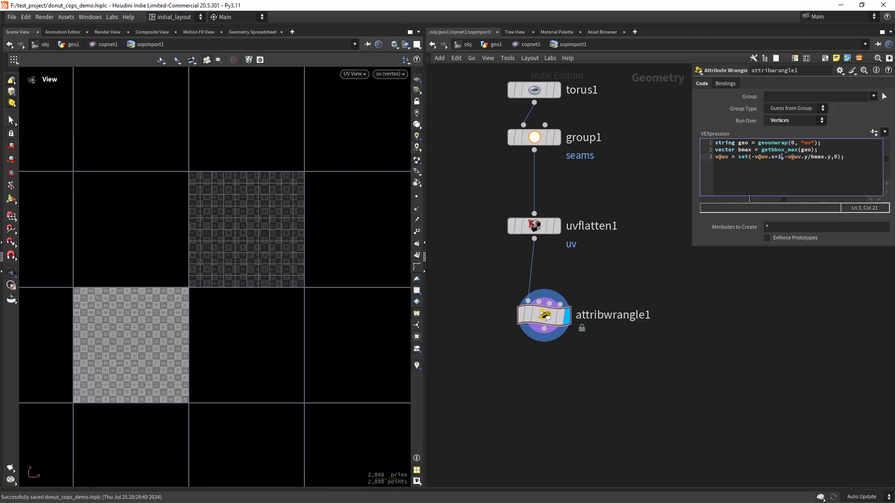
pyautogui.click(746, 210)
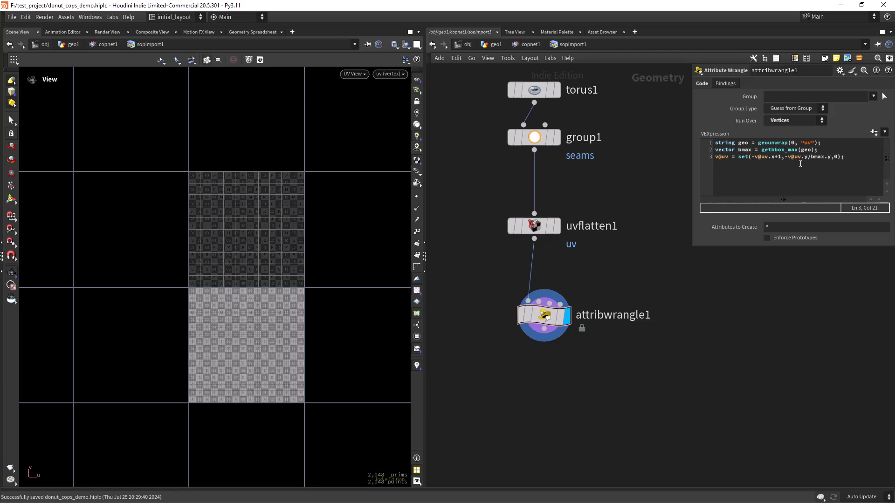
pyautogui.click(830, 159)
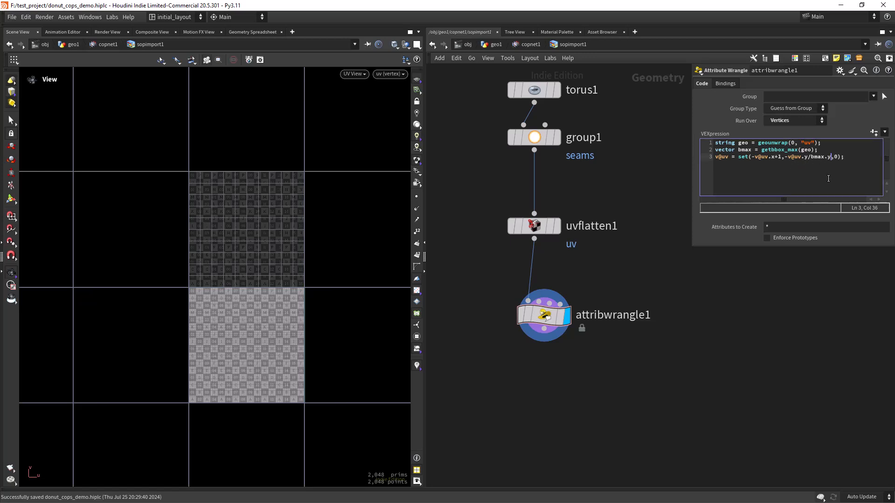
pyautogui.write('+1')
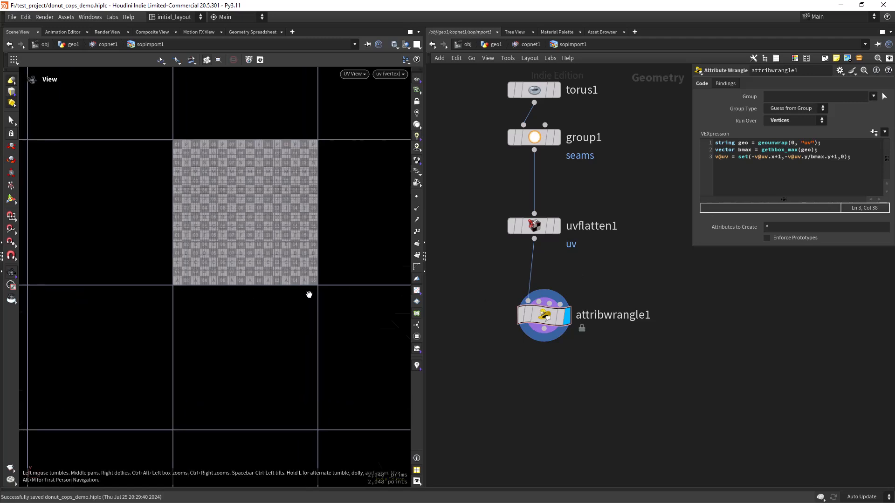
# Step: Return to the perspective view, add a Mountain node below the wrangle, connect the wrangle to it and display it
pyautogui.hotkey('space', '1')
pyautogui.moveTo(292, 300)
pyautogui.mouseDown()
pyautogui.moveTo(284, 282)
pyautogui.moveTo(276, 297)
pyautogui.mouseUp()
pyautogui.moveTo(322, 289); pyautogui.dragTo(326, 319, button='middle')
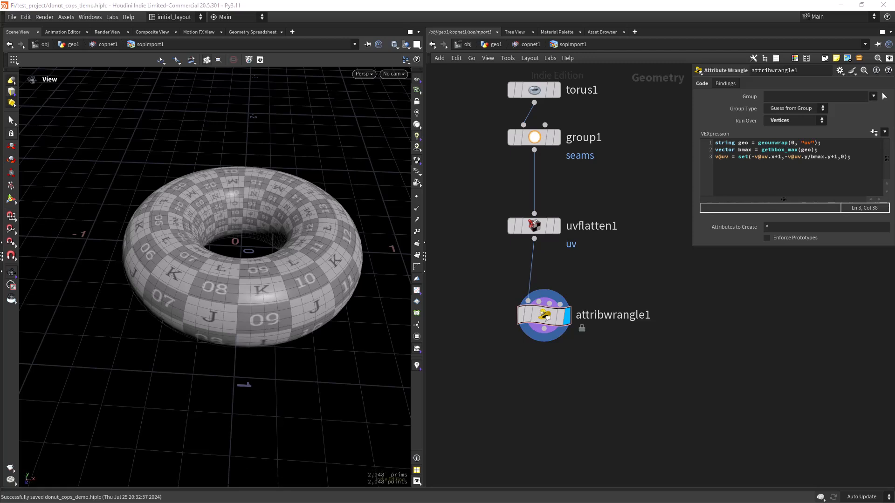
pyautogui.moveTo(548, 407); pyautogui.dragTo(541, 360, button='middle')
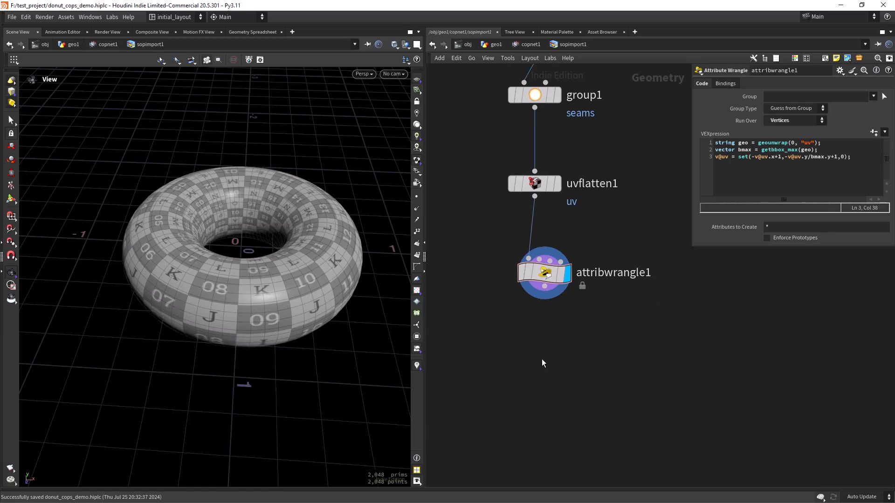
pyautogui.press('Tab')
pyautogui.write('mount')
pyautogui.press('Return')
pyautogui.click(542, 358)
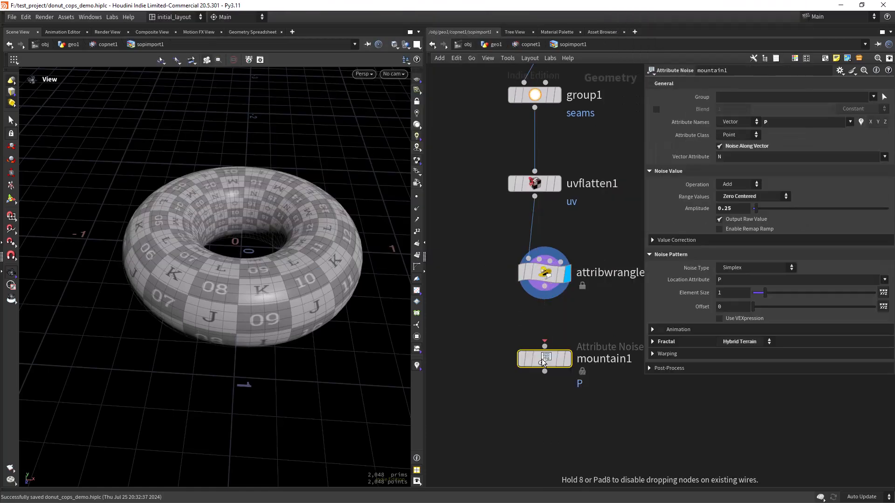
pyautogui.moveTo(545, 287); pyautogui.dragTo(546, 354)
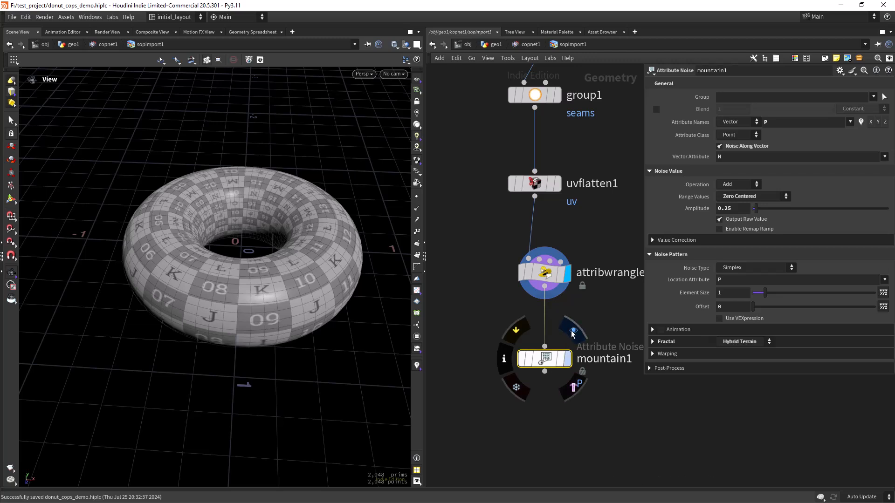
pyautogui.click(572, 330)
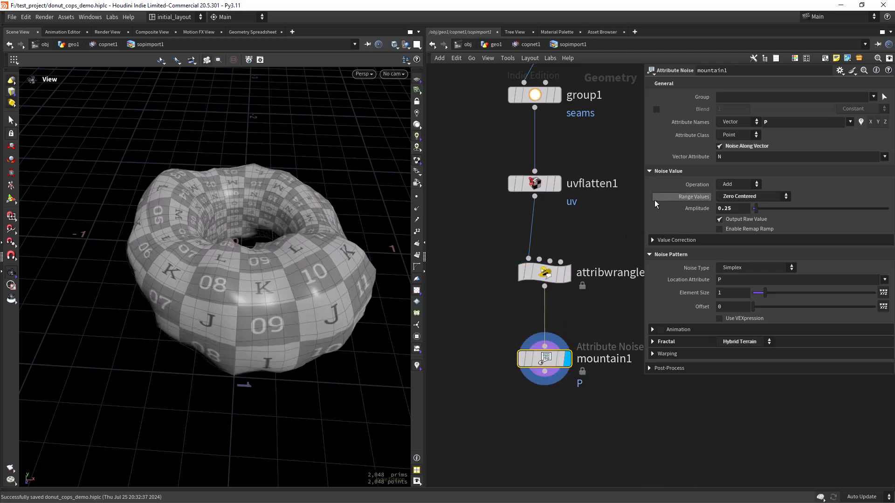
# Step: Set the Mountain node's noise Amplitude to 0.02
pyautogui.moveTo(732, 210); pyautogui.dragTo(723, 214)
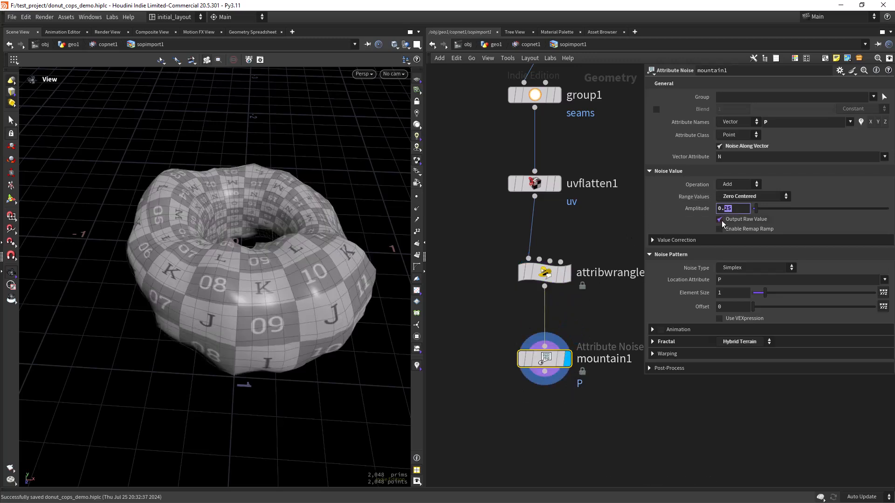
pyautogui.write('02')
pyautogui.press('Return')
# Step: Set the Mountain node's noise Element Size to .57 and Offset to 23.9
pyautogui.moveTo(259, 282); pyautogui.dragTo(280, 293)
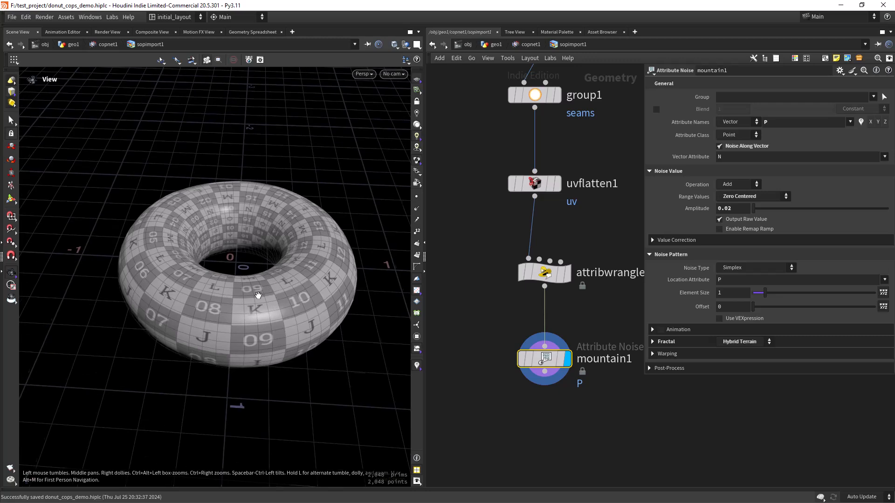
pyautogui.scroll(1, 258, 295)
pyautogui.moveTo(724, 296); pyautogui.dragTo(661, 293)
pyautogui.write('.57')
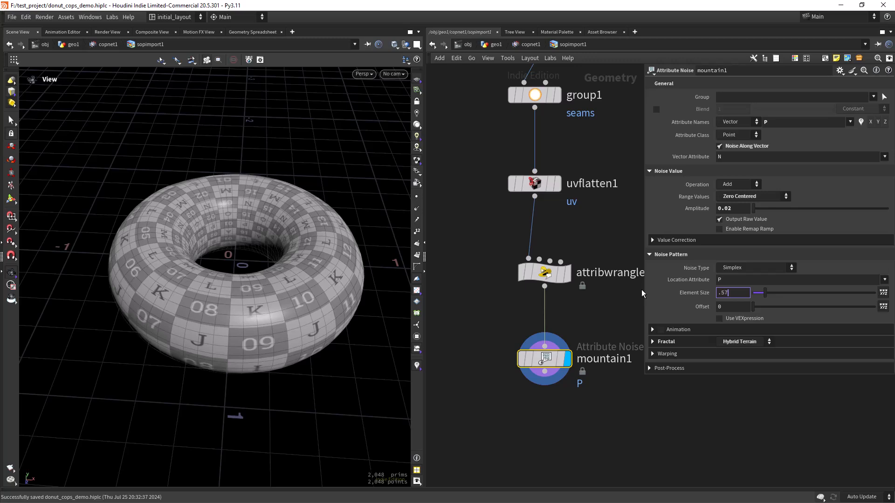
pyautogui.press('Return')
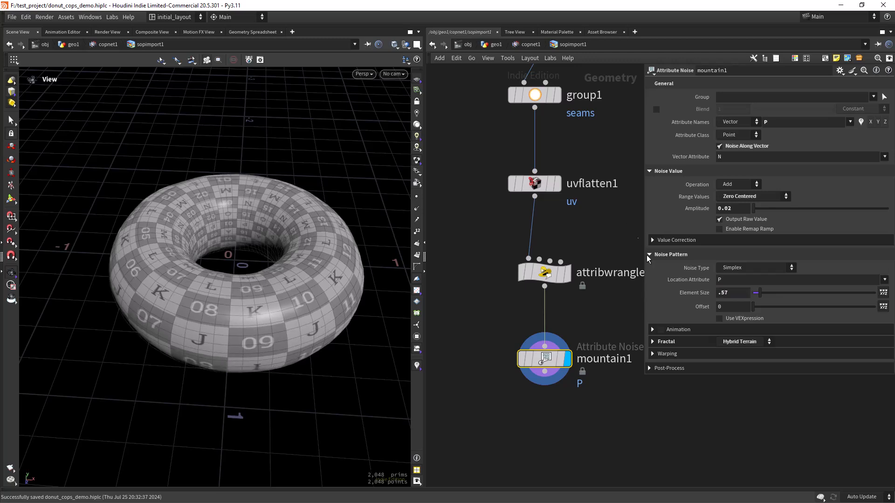
pyautogui.press('Tab')
pyautogui.write('23.9')
pyautogui.press('Return')
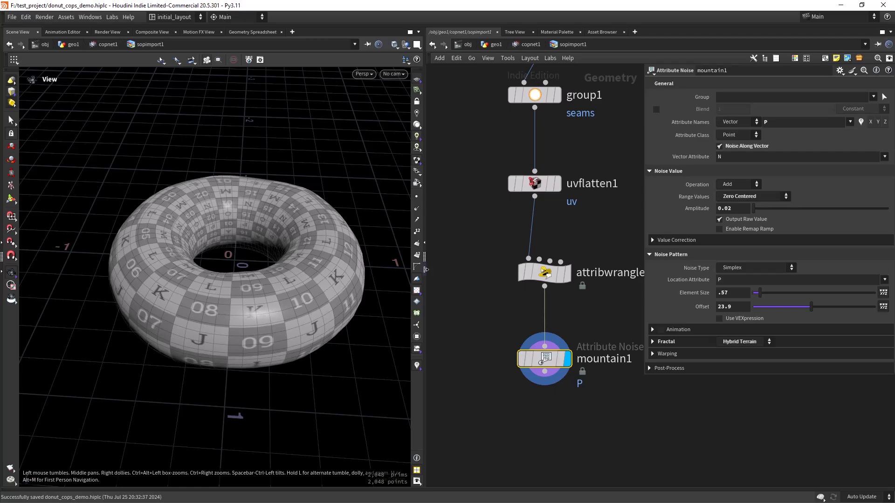
# Step: Turn off the UV grid texture on the donut in the viewport and save the scene
pyautogui.click(417, 290)
pyautogui.moveTo(303, 280); pyautogui.dragTo(274, 302, button='right')
pyautogui.moveTo(274, 303)
pyautogui.mouseDown()
pyautogui.moveTo(326, 265)
pyautogui.moveTo(290, 306)
pyautogui.moveTo(266, 293)
pyautogui.moveTo(256, 307)
pyautogui.moveTo(261, 281)
pyautogui.moveTo(276, 285)
pyautogui.moveTo(277, 300)
pyautogui.mouseUp()
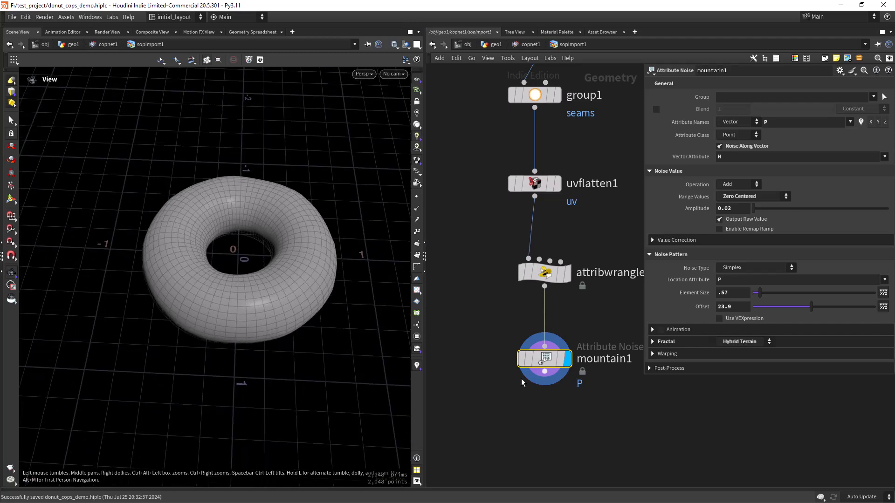
pyautogui.press('f')
# Step: Add an Output node well below the Mountain node and connect the Mountain node to it
pyautogui.click(534, 371)
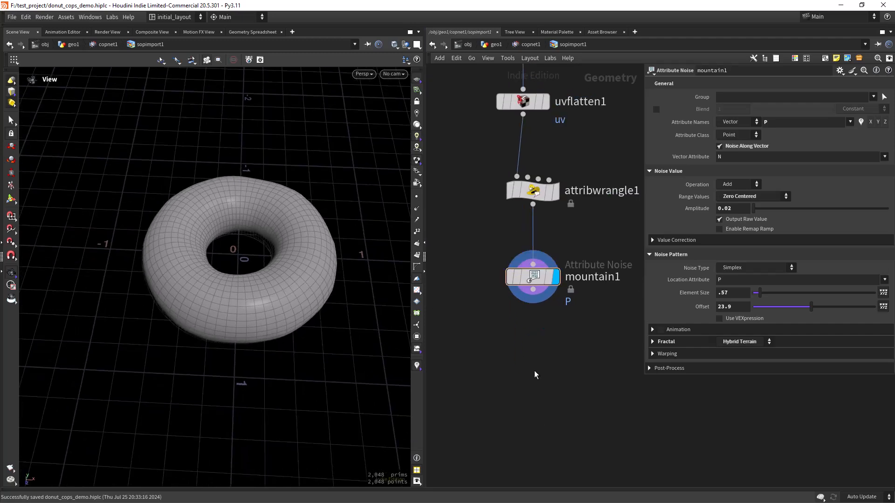
pyautogui.press('Tab')
pyautogui.write('out')
pyautogui.press('Return')
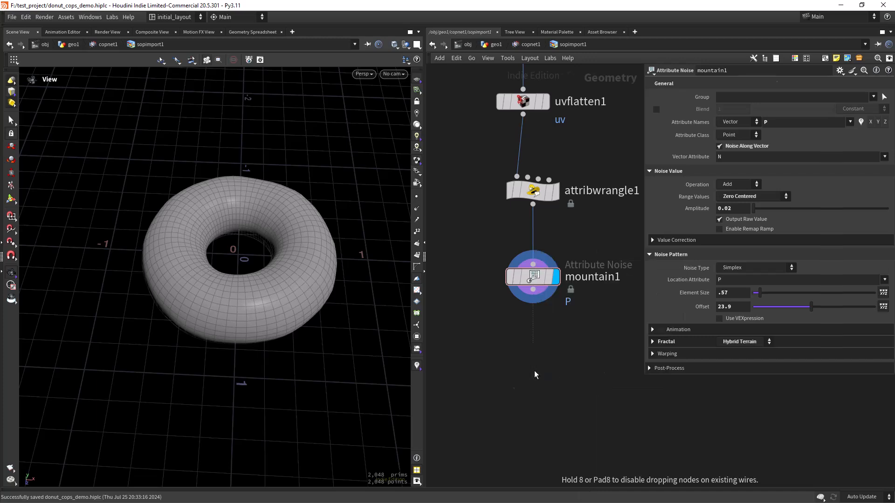
pyautogui.click(534, 370)
pyautogui.moveTo(530, 299); pyautogui.dragTo(533, 446)
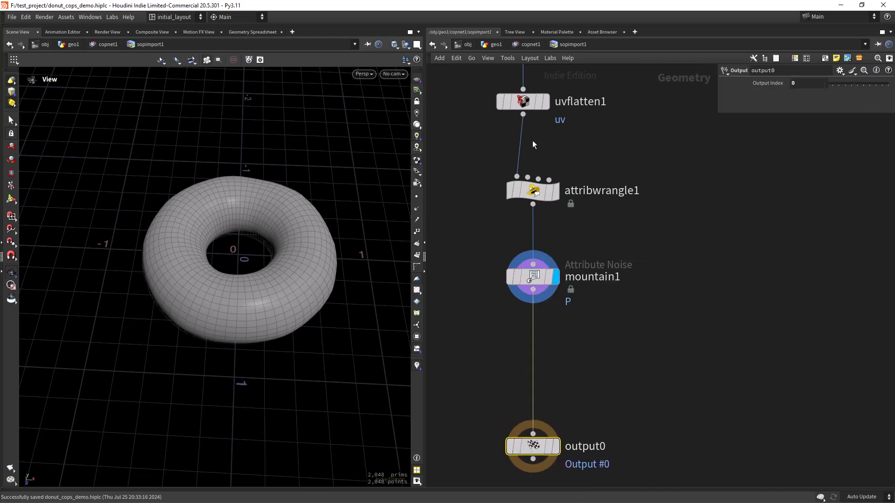
# Step: Insert a Subdivide node between the Mountain and Output nodes and display it
pyautogui.moveTo(565, 348); pyautogui.dragTo(562, 321, button='middle')
pyautogui.moveTo(562, 321)
pyautogui.mouseDown(button='right')
pyautogui.moveTo(553, 305)
pyautogui.moveTo(573, 315)
pyautogui.mouseUp(button='right')
pyautogui.moveTo(573, 315); pyautogui.dragTo(566, 362, button='middle')
pyautogui.moveTo(565, 365); pyautogui.dragTo(570, 354, button='right')
pyautogui.moveTo(574, 363); pyautogui.dragTo(580, 325, button='middle')
pyautogui.moveTo(581, 325); pyautogui.dragTo(565, 312, button='right')
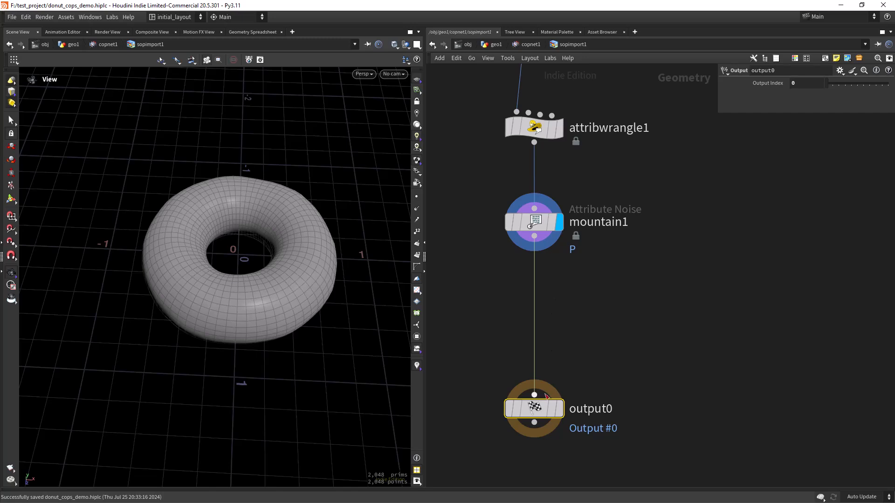
pyautogui.moveTo(530, 420)
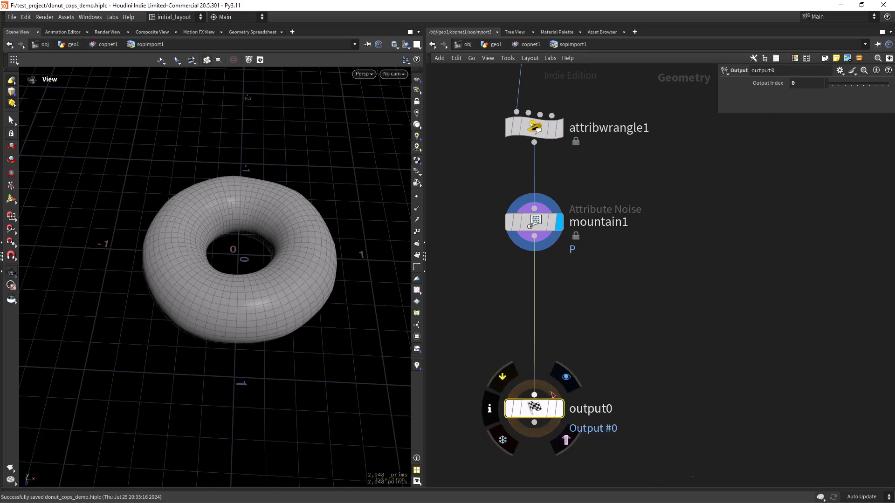
pyautogui.scroll(2, 563, 311)
pyautogui.moveTo(563, 310); pyautogui.dragTo(558, 313, button='middle')
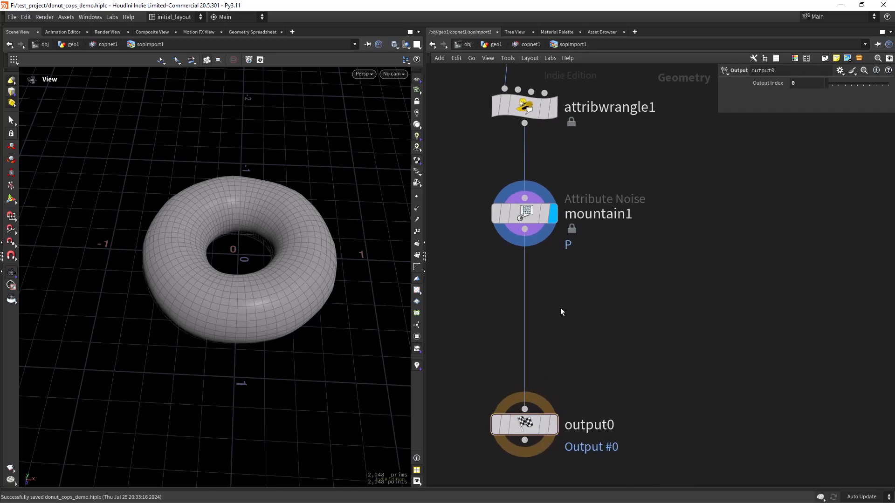
pyautogui.press('Tab')
pyautogui.write('subd')
pyautogui.press('Return')
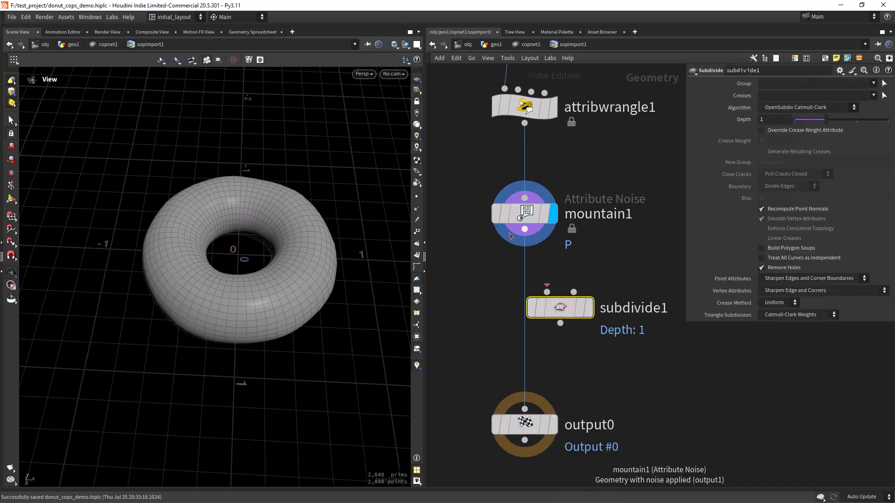
pyautogui.moveTo(573, 308); pyautogui.dragTo(546, 309)
pyautogui.click(537, 310)
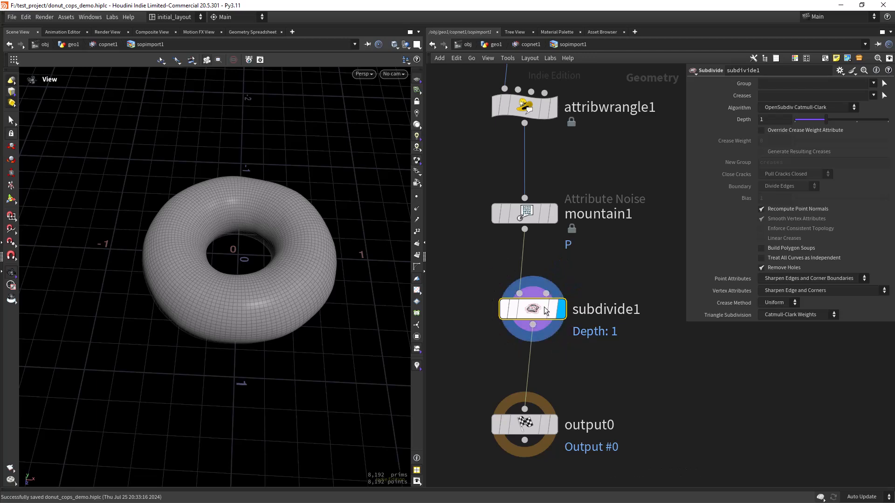
# Step: Set the Subdivide node's Depth to 3 and inspect the smoothed donut
pyautogui.moveTo(772, 119); pyautogui.dragTo(624, 136)
pyautogui.write('3')
pyautogui.press('Return')
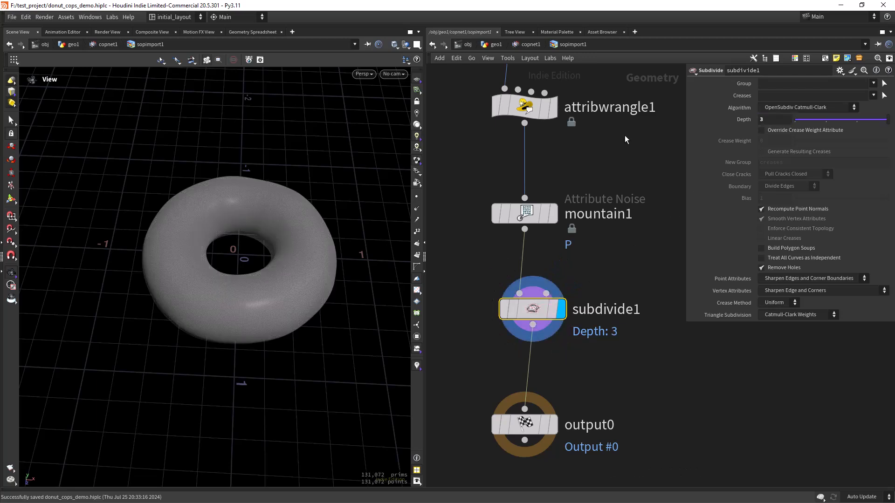
pyautogui.moveTo(321, 274)
pyautogui.mouseDown()
pyautogui.moveTo(305, 275)
pyautogui.moveTo(310, 293)
pyautogui.moveTo(328, 284)
pyautogui.mouseUp()
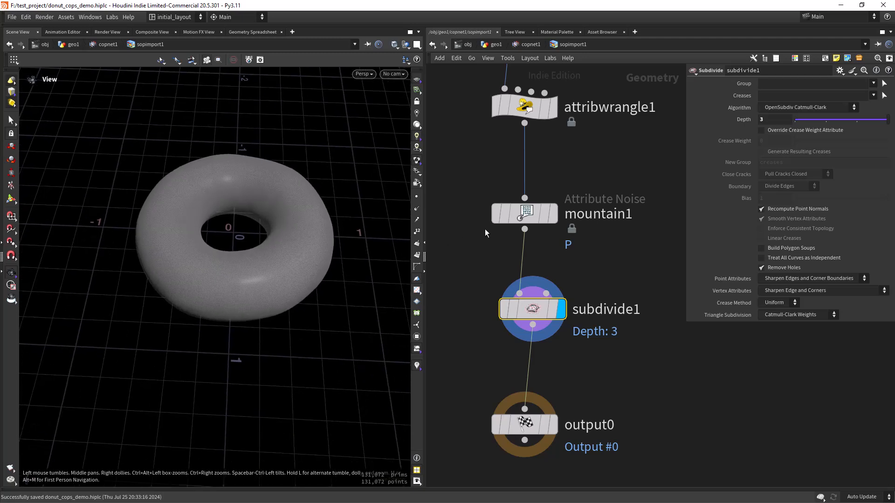
# Step: Move the Output node further down and insert a Normal node between it and the Subdivide node
pyautogui.moveTo(632, 373); pyautogui.dragTo(623, 321, button='middle')
pyautogui.moveTo(520, 370); pyautogui.dragTo(528, 429)
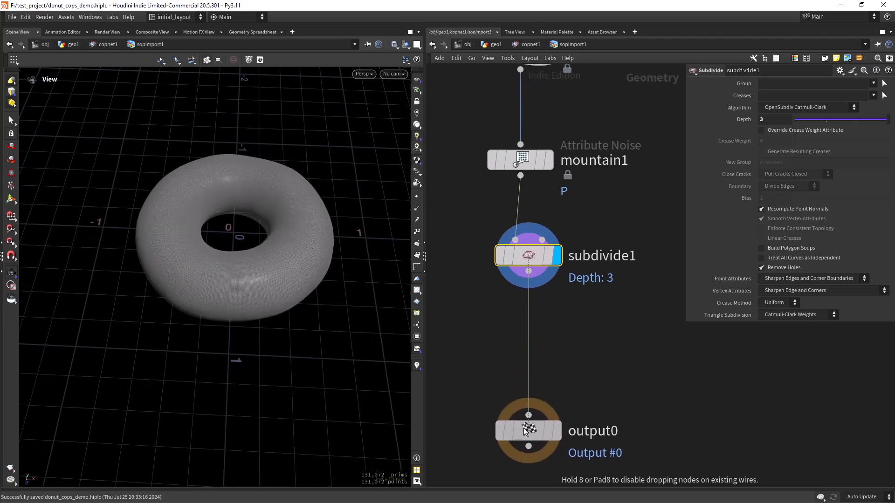
pyautogui.press('Tab')
pyautogui.write('norm')
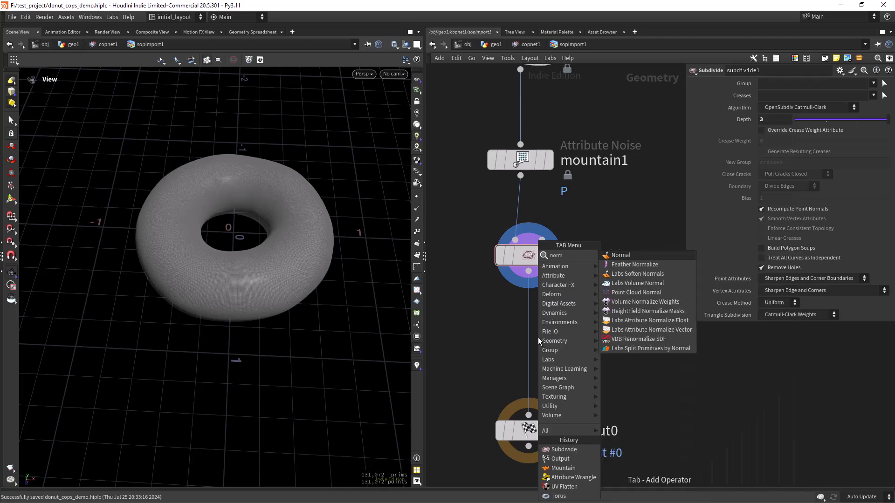
pyautogui.press('Return')
pyautogui.click(537, 337)
pyautogui.click(538, 337)
pyautogui.moveTo(544, 435)
pyautogui.click(564, 395)
# Step: Return to the copnet1 network, hide the donut's wireframe in the viewport and save the scene
pyautogui.click(526, 44)
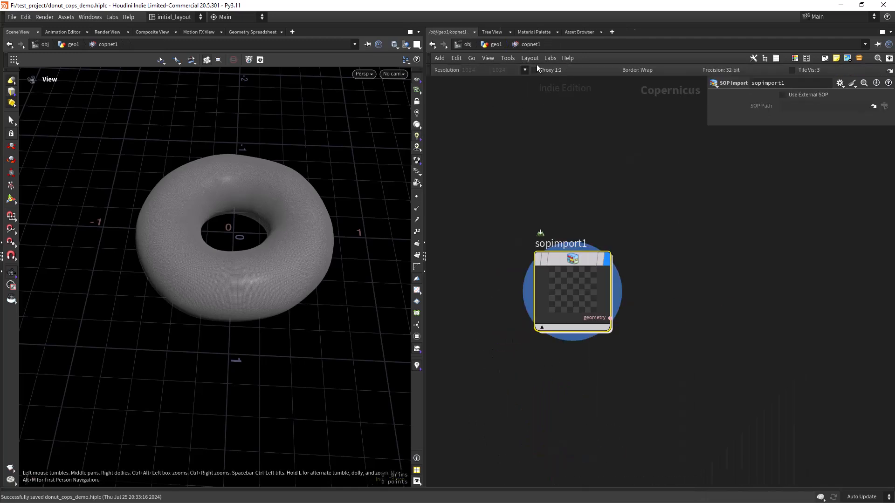
pyautogui.moveTo(245, 252); pyautogui.dragTo(295, 230, button='right')
pyautogui.hotkey('shift', 'w')
pyautogui.hotkey('ctrl', 's')
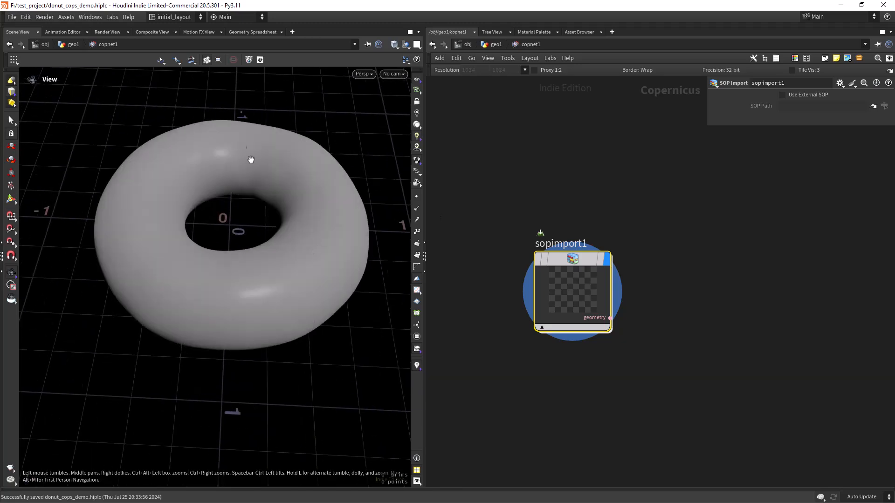
pyautogui.scroll(-2, 272, 247)
pyautogui.moveTo(272, 248); pyautogui.dragTo(242, 290, button='middle')
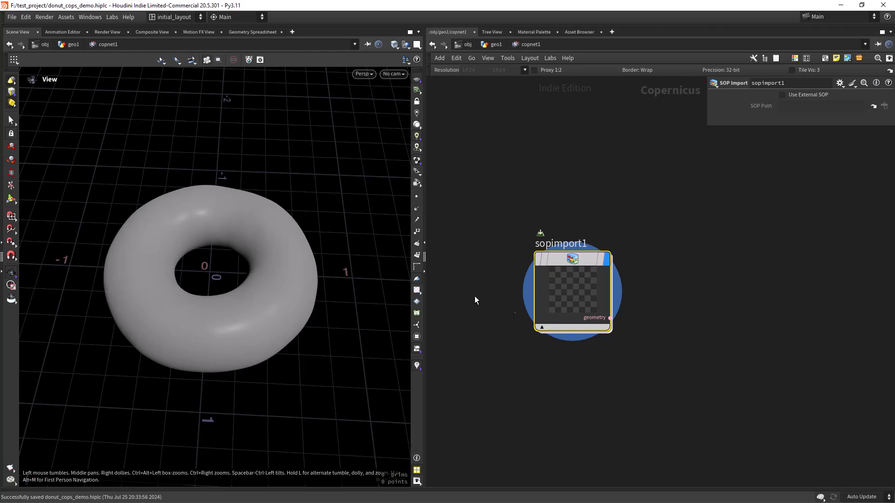
# Step: Add a Fractal Noise node below sopimport1 in the Copernicus network and display it
pyautogui.moveTo(666, 375); pyautogui.dragTo(638, 307, button='middle')
pyautogui.moveTo(553, 350); pyautogui.dragTo(563, 326, button='middle')
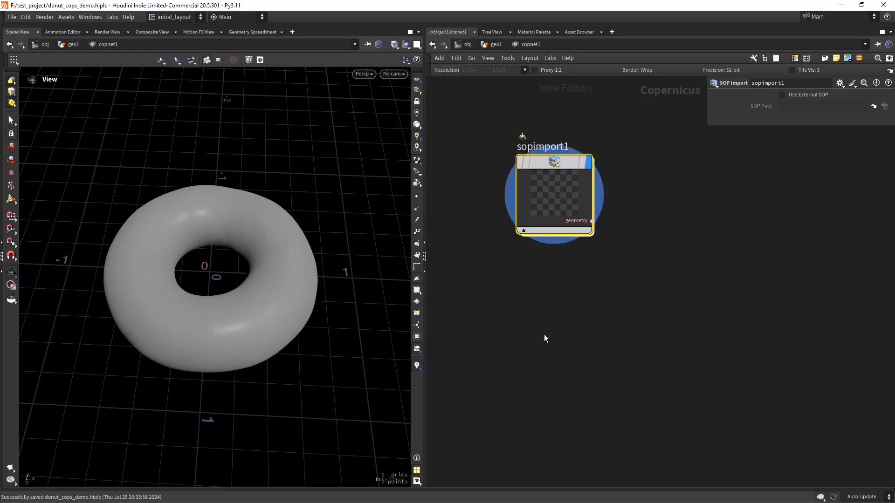
pyautogui.scroll(-2, 543, 338)
pyautogui.press('Tab')
pyautogui.write('fractal')
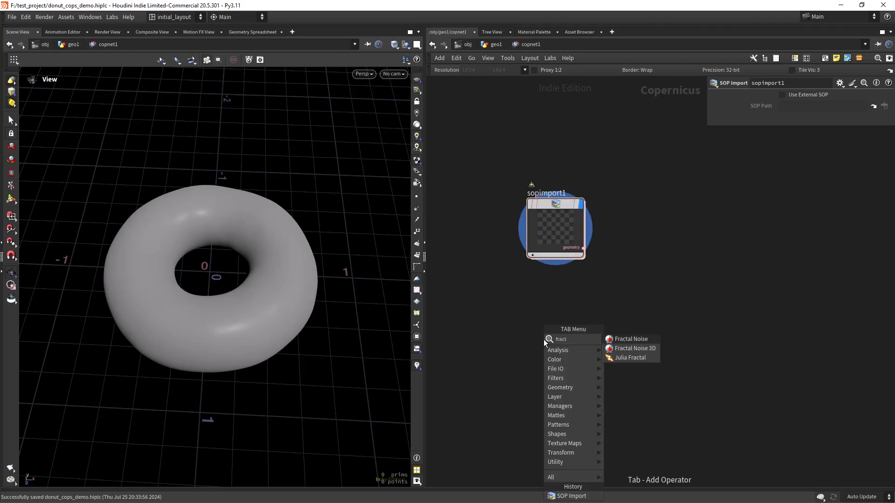
pyautogui.press('Return')
pyautogui.click(544, 339)
pyautogui.moveTo(274, 332); pyautogui.dragTo(271, 290)
pyautogui.moveTo(307, 321); pyautogui.dragTo(287, 329)
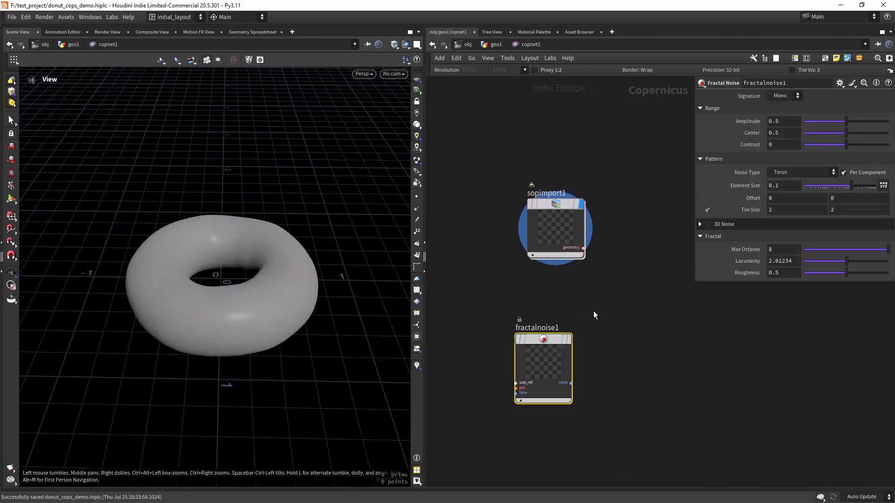
pyautogui.moveTo(569, 309); pyautogui.dragTo(542, 295, button='middle')
pyautogui.click(546, 309)
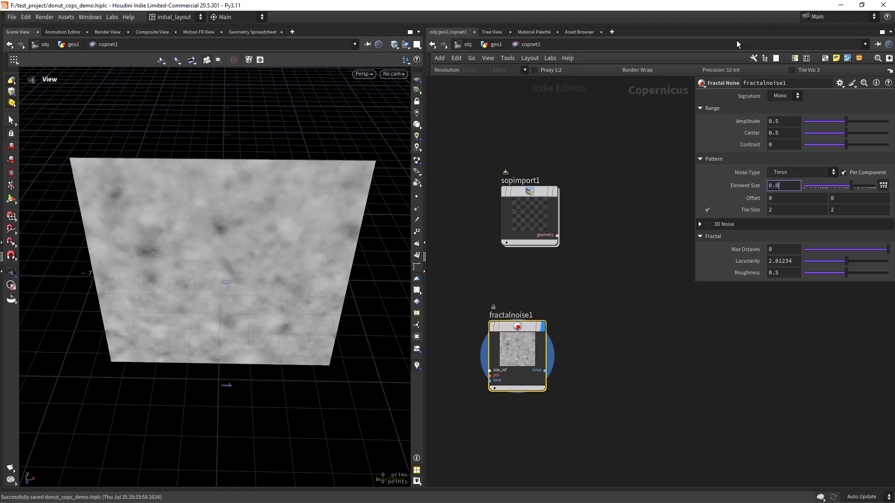
# Step: Set the Fractal Noise node's Element Size to 0.0479 and inspect the pattern
pyautogui.write('79')
pyautogui.press('Return')
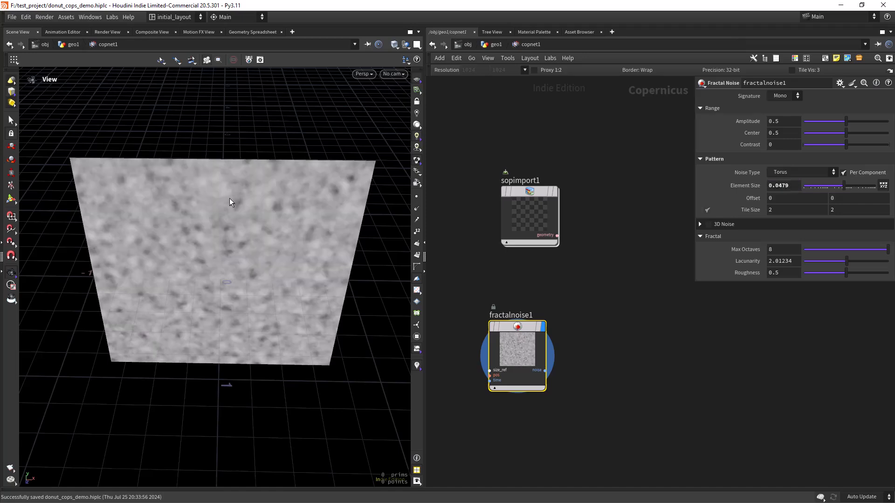
pyautogui.moveTo(242, 269); pyautogui.dragTo(270, 260)
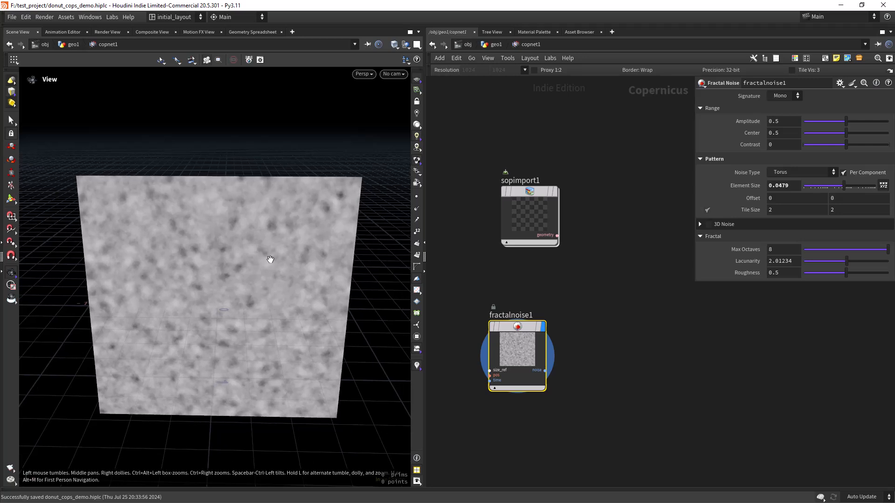
pyautogui.scroll(1, 290, 232)
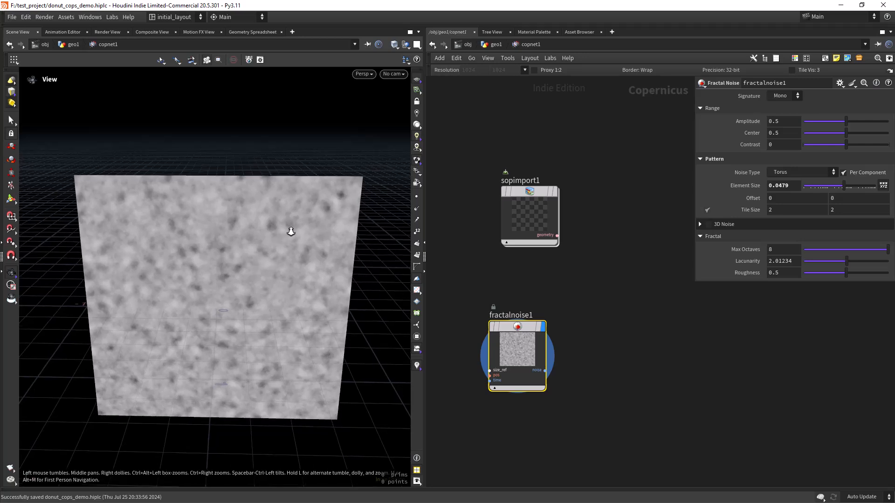
# Step: Expose the Fractal Noise node's Element Scale and set its second component to 4 to stretch the pattern vertically
pyautogui.click(884, 188)
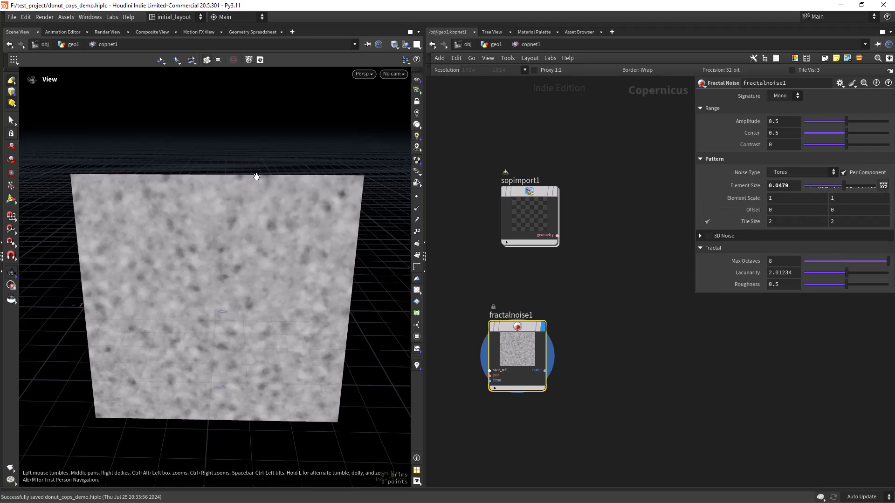
pyautogui.moveTo(310, 271); pyautogui.dragTo(275, 257)
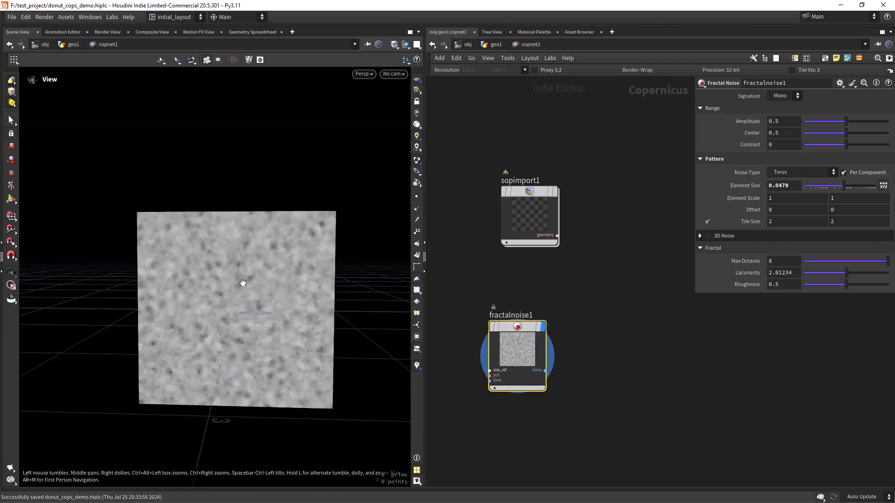
pyautogui.scroll(2, 252, 275)
pyautogui.click(835, 198)
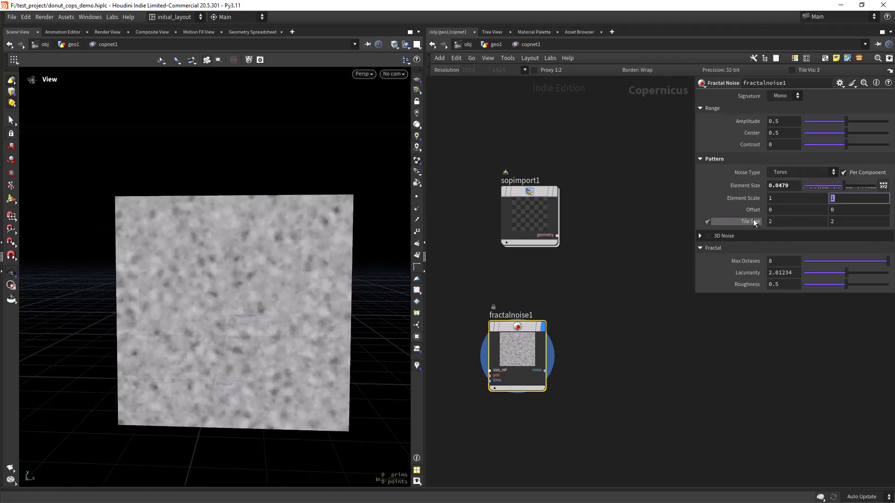
pyautogui.write('4')
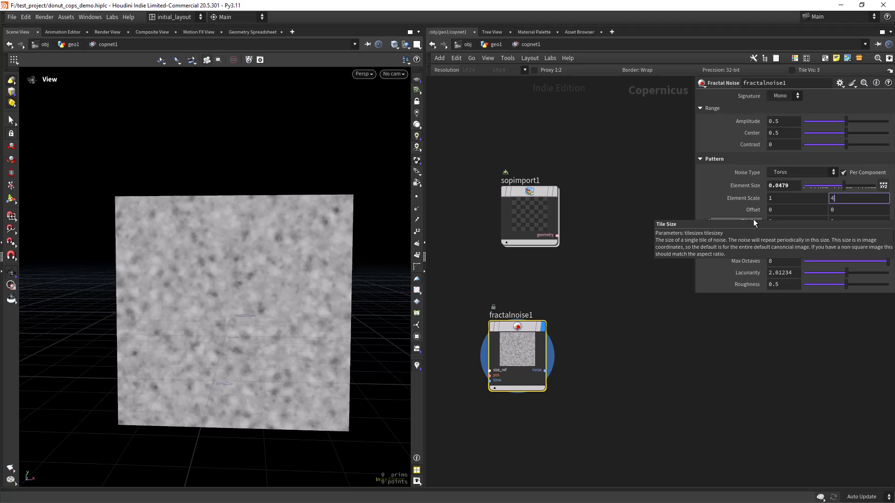
pyautogui.press('Return')
pyautogui.moveTo(227, 312); pyautogui.dragTo(236, 303, button='right')
pyautogui.moveTo(236, 303); pyautogui.dragTo(236, 294, button='middle')
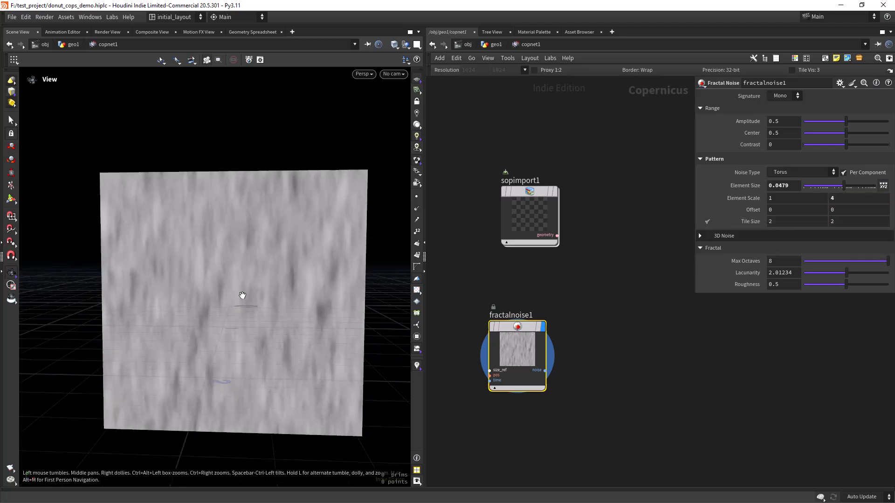
pyautogui.moveTo(236, 294); pyautogui.dragTo(228, 298, button='right')
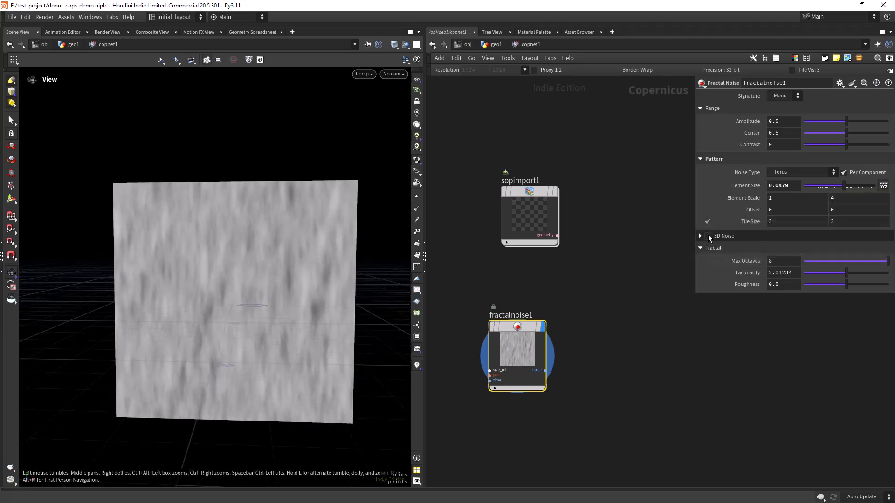
pyautogui.moveTo(753, 210)
pyautogui.mouseDown(button='middle')
pyautogui.moveTo(759, 176)
pyautogui.moveTo(747, 202)
pyautogui.mouseUp(button='middle')
pyautogui.hotkey('ctrl', 'z')
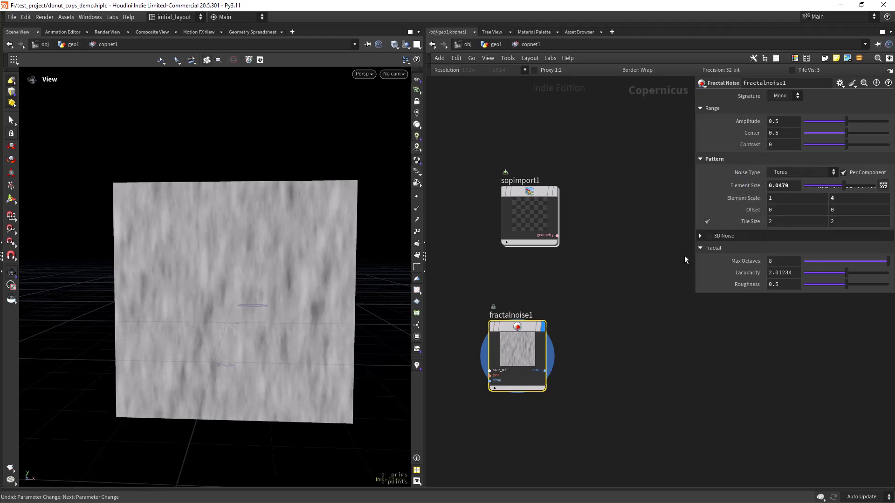
# Step: Enable 3D Noise on the Fractal Noise node and turn off its Animate option
pyautogui.click(702, 237)
pyautogui.click(709, 235)
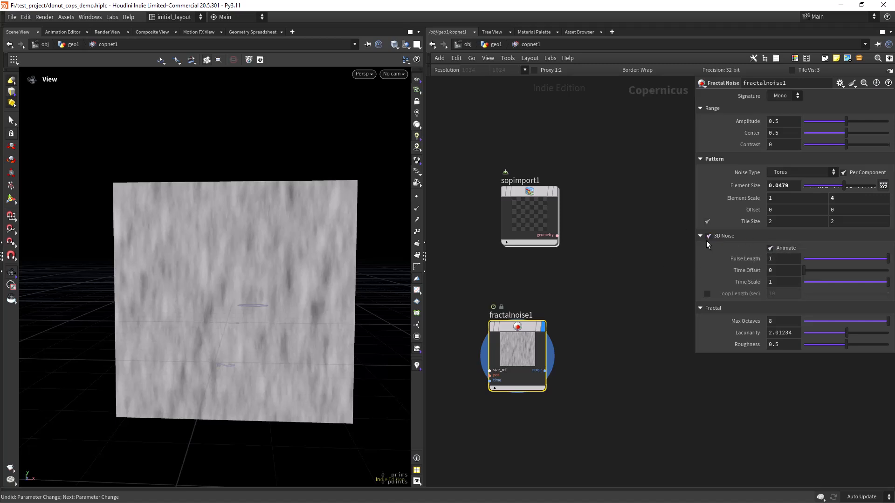
pyautogui.click(770, 248)
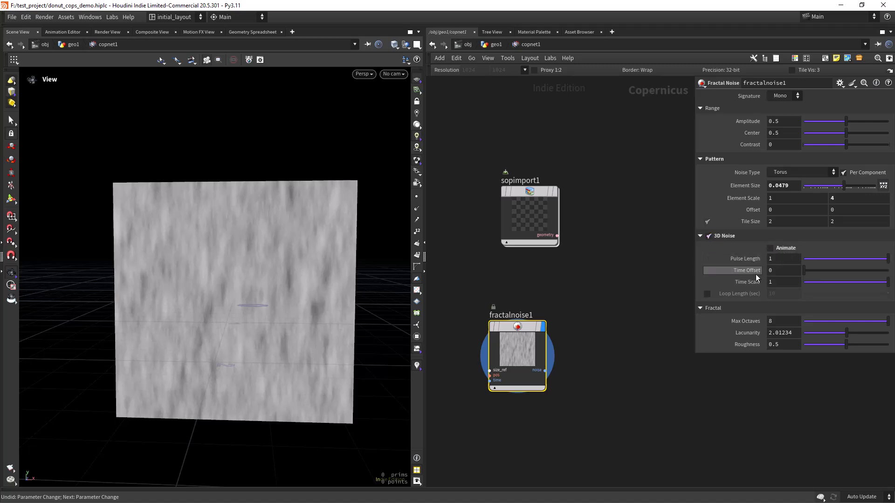
# Step: Set the 3D noise Time Offset to 481
pyautogui.click(743, 271)
pyautogui.write('481')
pyautogui.press('Return')
pyautogui.moveTo(746, 272); pyautogui.dragTo(754, 226, button='middle')
pyautogui.hotkey('ctrl', 'z')
# Step: Set the fractal Lacunarity to 1.88 and Roughness to 0.365
pyautogui.scroll(-2, 591, 291)
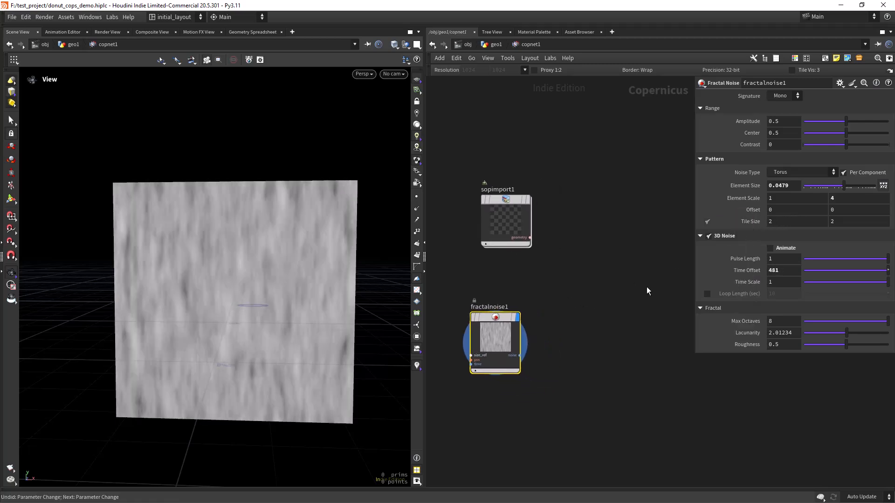
pyautogui.click(843, 336)
pyautogui.moveTo(843, 337); pyautogui.dragTo(835, 346)
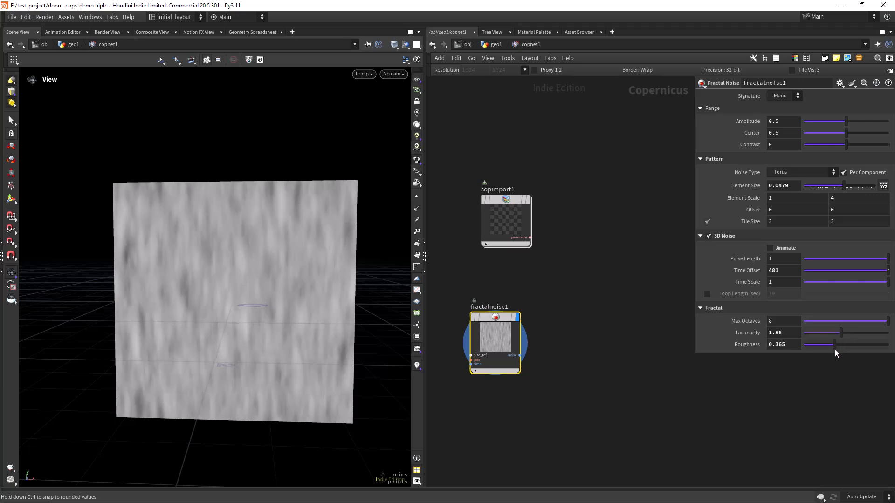
# Step: Add a Blur node beside the Fractal Noise node
pyautogui.scroll(-3, 579, 317)
pyautogui.moveTo(580, 317); pyautogui.dragTo(545, 314, button='middle')
pyautogui.scroll(1, 559, 313)
pyautogui.press('Tab')
pyautogui.write('blur')
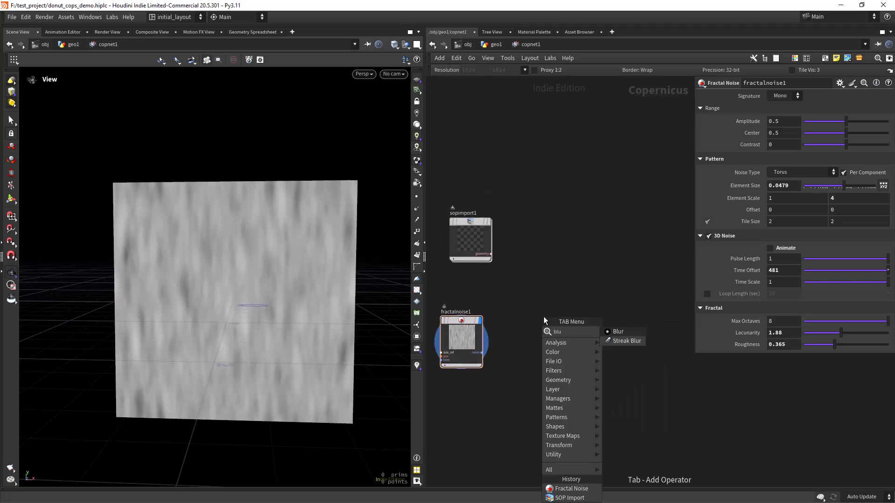
pyautogui.press('Return')
pyautogui.click(543, 317)
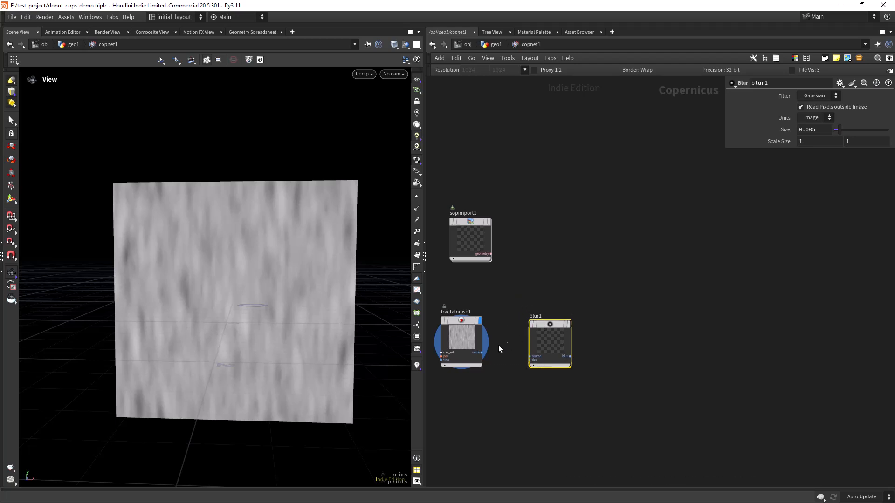
# Step: Connect the Fractal Noise output to the Blur node's source input and display the Blur node
pyautogui.moveTo(483, 355)
pyautogui.mouseDown()
pyautogui.moveTo(534, 357)
pyautogui.moveTo(487, 357)
pyautogui.mouseUp()
pyautogui.click(487, 354)
pyautogui.click(527, 356)
pyautogui.click(570, 310)
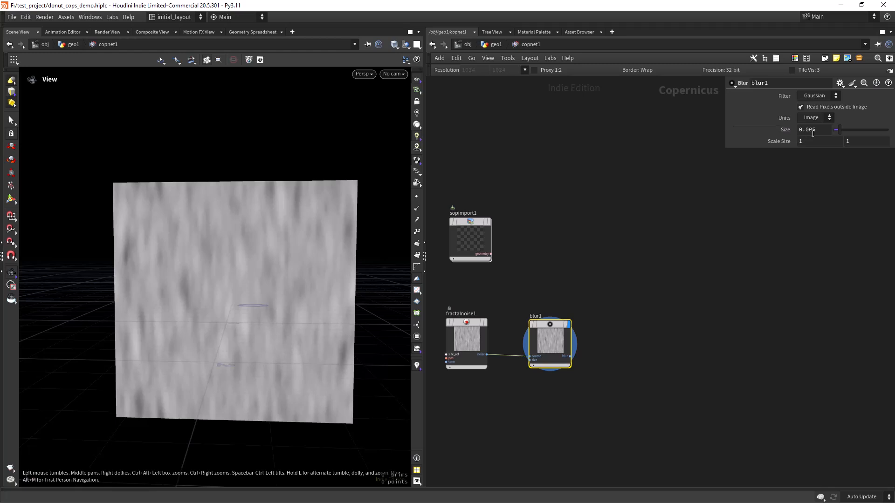
# Step: Set the Blur node's Size to 0.0171
pyautogui.moveTo(811, 135); pyautogui.dragTo(798, 141)
pyautogui.write('0171')
pyautogui.press('Return')
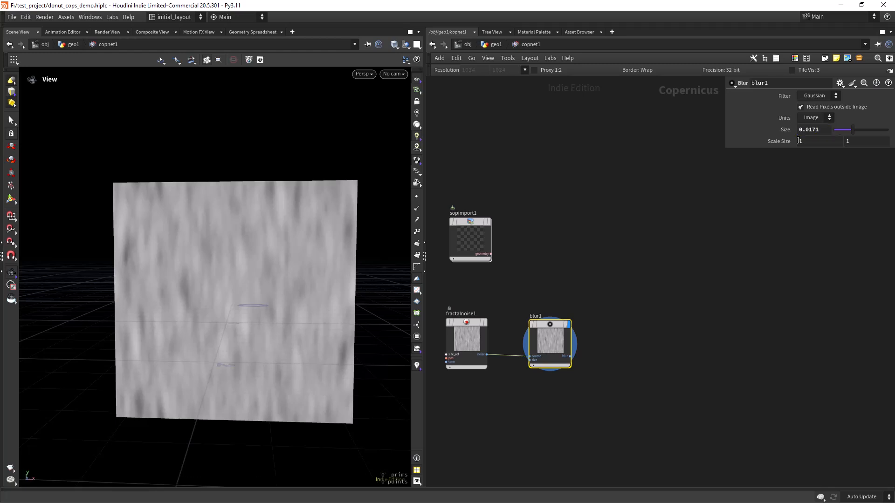
# Step: Add a Ramp Mono node below the Fractal Noise and Blur nodes
pyautogui.scroll(-2, 639, 287)
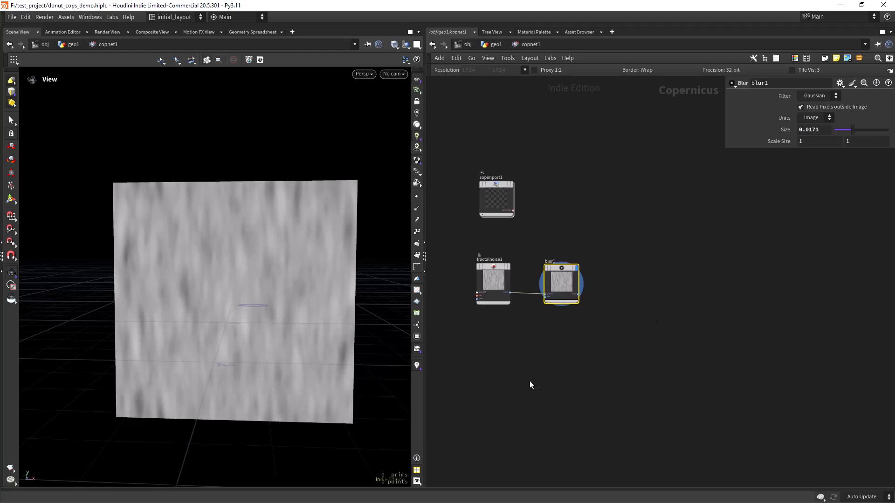
pyautogui.press('Tab')
pyautogui.write('ramp')
pyautogui.press('Return')
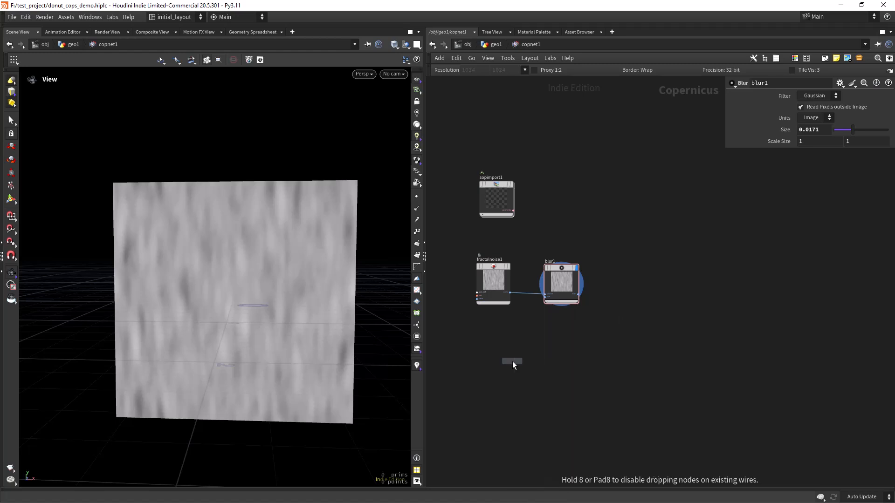
pyautogui.click(513, 361)
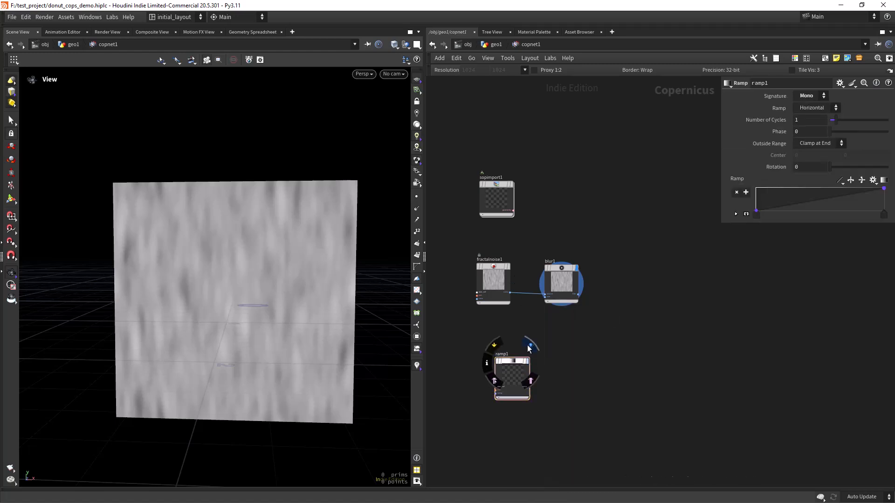
# Step: Display the Ramp node as a Vertical ramp, moving its black point to about the middle and its white point slightly inward
pyautogui.click(816, 108)
pyautogui.click(814, 120)
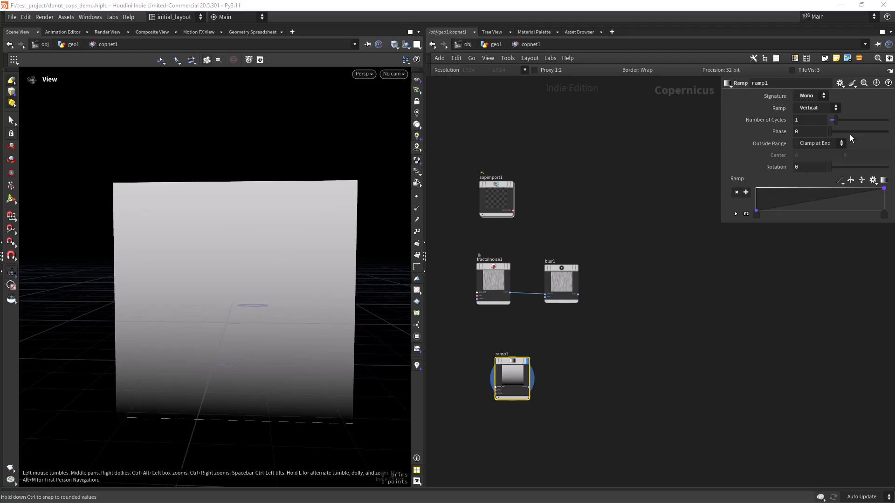
pyautogui.moveTo(757, 216); pyautogui.dragTo(820, 226)
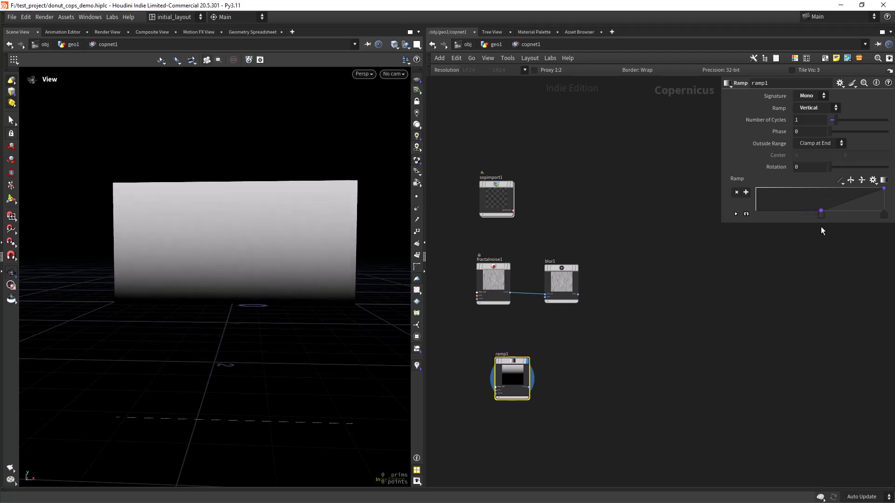
pyautogui.moveTo(883, 216)
pyautogui.mouseDown()
pyautogui.moveTo(854, 218)
pyautogui.moveTo(871, 219)
pyautogui.mouseUp()
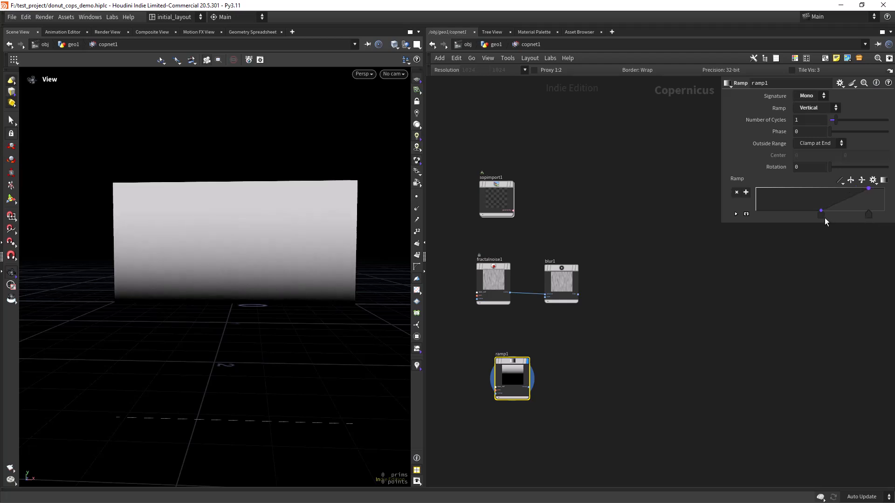
# Step: Add a Blend node after the Blur and Ramp nodes
pyautogui.moveTo(598, 338); pyautogui.dragTo(552, 341, button='middle')
pyautogui.moveTo(552, 342); pyautogui.dragTo(545, 323, button='right')
pyautogui.click(563, 325)
pyautogui.press('Tab')
pyautogui.write('bl')
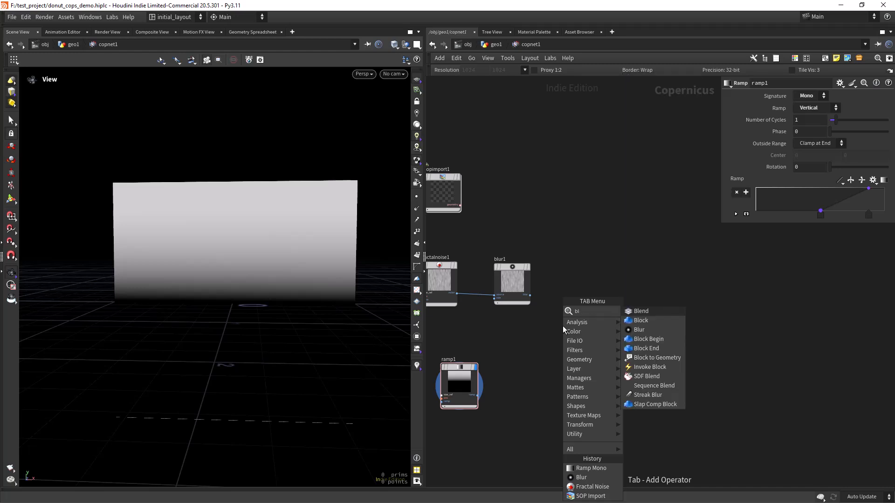
pyautogui.press('Return')
pyautogui.click(563, 326)
pyautogui.moveTo(564, 331); pyautogui.dragTo(585, 295)
pyautogui.scroll(2, 537, 324)
# Step: Connect the blur to the Blend node's bg input and the ramp to its fg input, and display the Blend node
pyautogui.moveTo(528, 284); pyautogui.dragTo(578, 310)
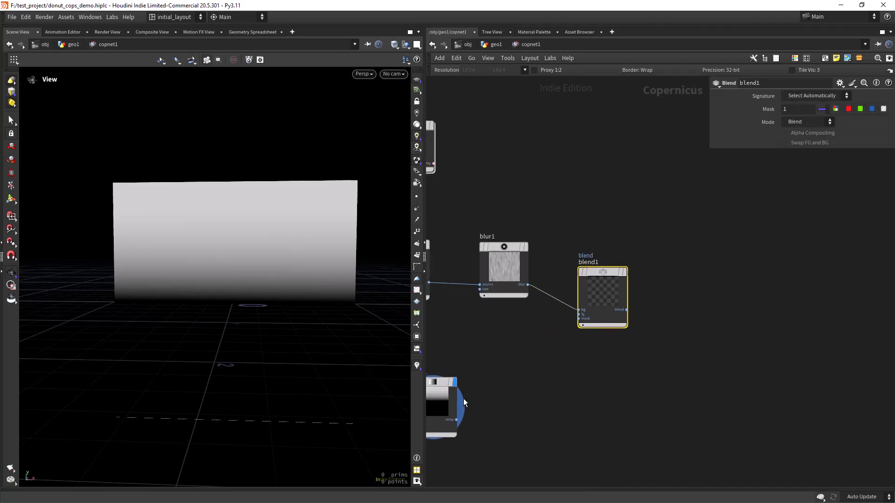
pyautogui.click(455, 423)
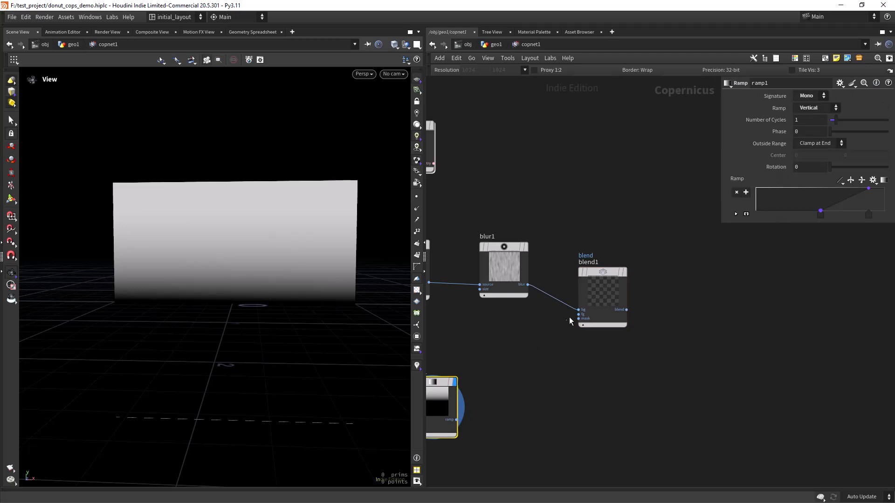
pyautogui.moveTo(458, 419); pyautogui.dragTo(579, 315)
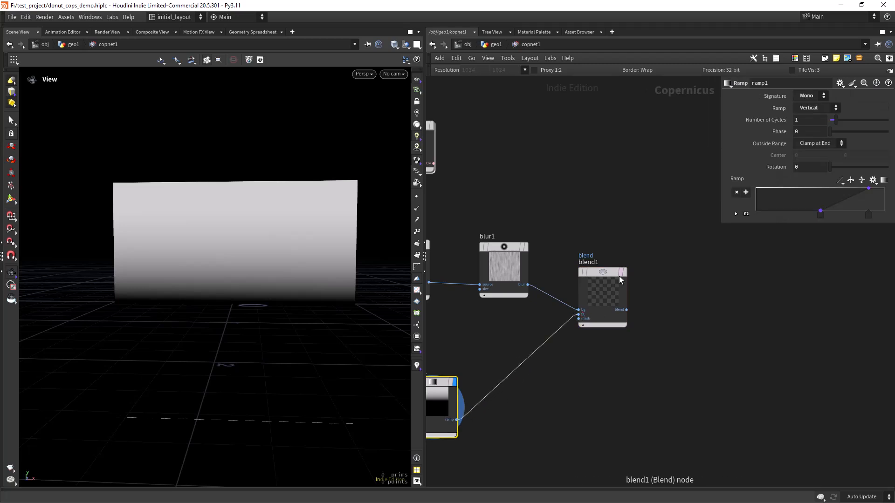
pyautogui.click(630, 251)
# Step: Set the Blend node's Mode to Overlay and line the node up with the Blur node
pyautogui.click(810, 122)
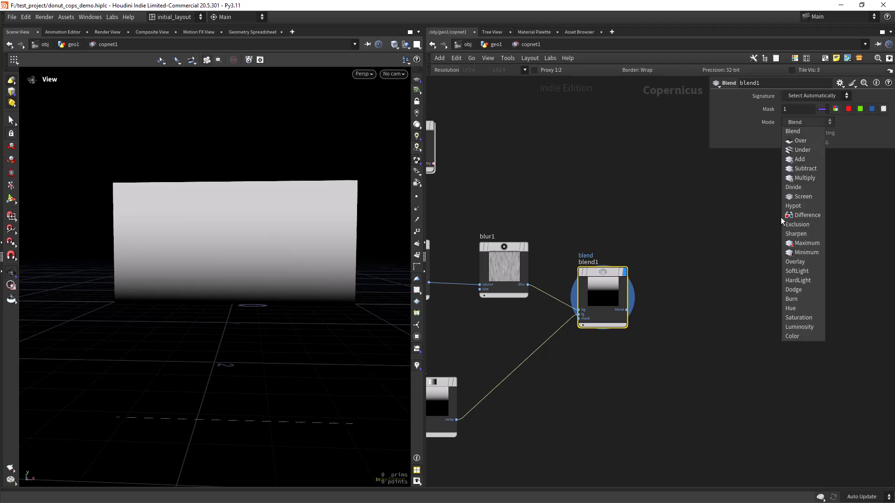
pyautogui.click(806, 264)
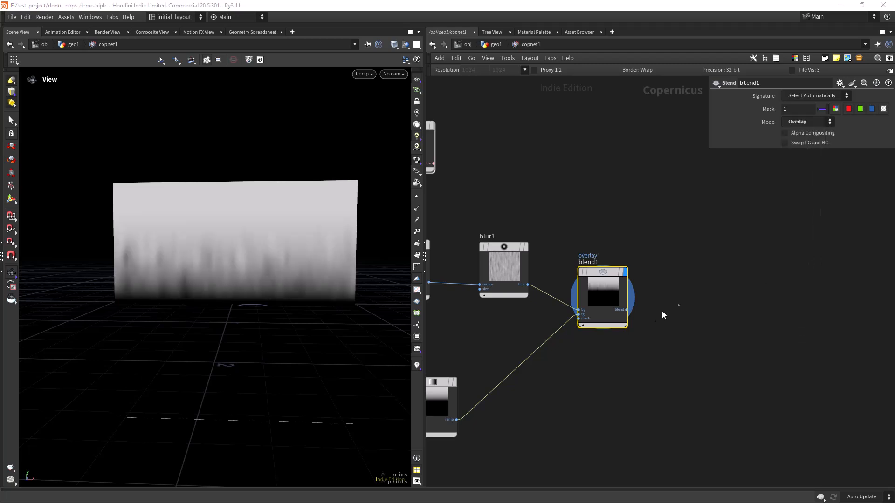
pyautogui.moveTo(685, 308); pyautogui.dragTo(600, 312, button='middle')
pyautogui.moveTo(511, 275); pyautogui.dragTo(553, 250)
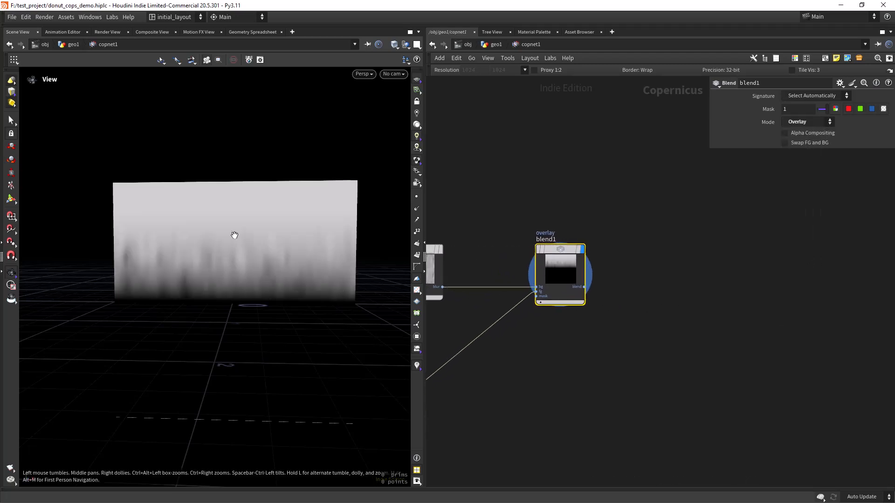
# Step: Add a Remap node, feed the Blend output into its source input and display it
pyautogui.scroll(-3, 294, 287)
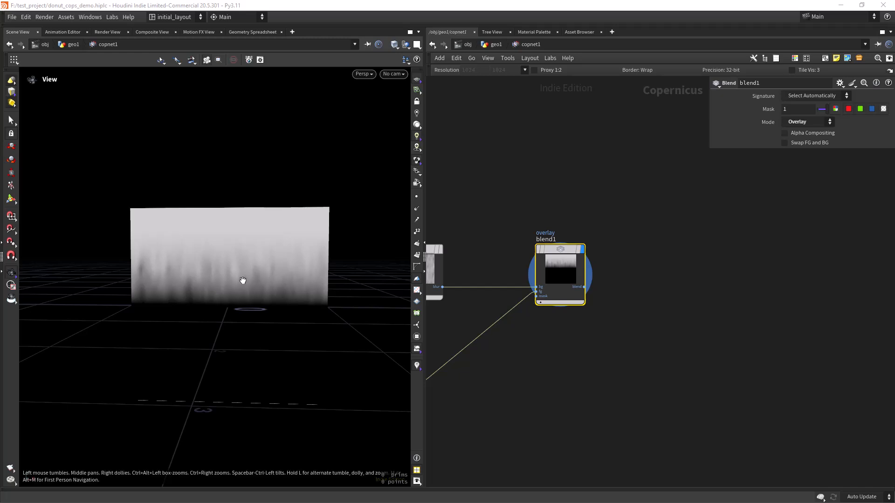
pyautogui.scroll(3, 259, 272)
pyautogui.moveTo(685, 270); pyautogui.dragTo(608, 265, button='middle')
pyautogui.scroll(1, 569, 261)
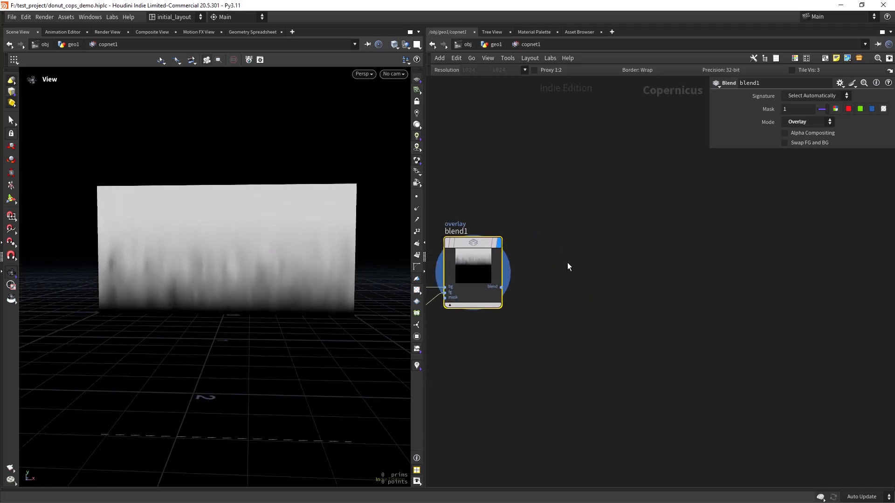
pyautogui.press('Tab')
pyautogui.write('re')
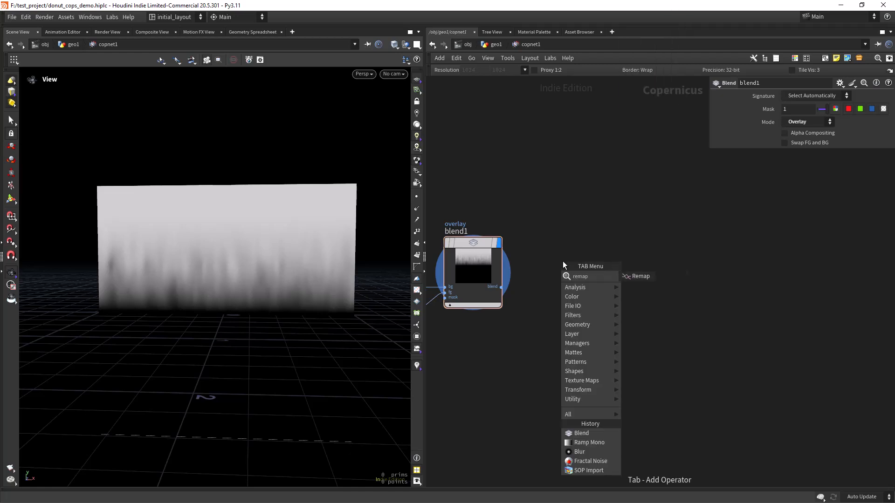
pyautogui.press('Return')
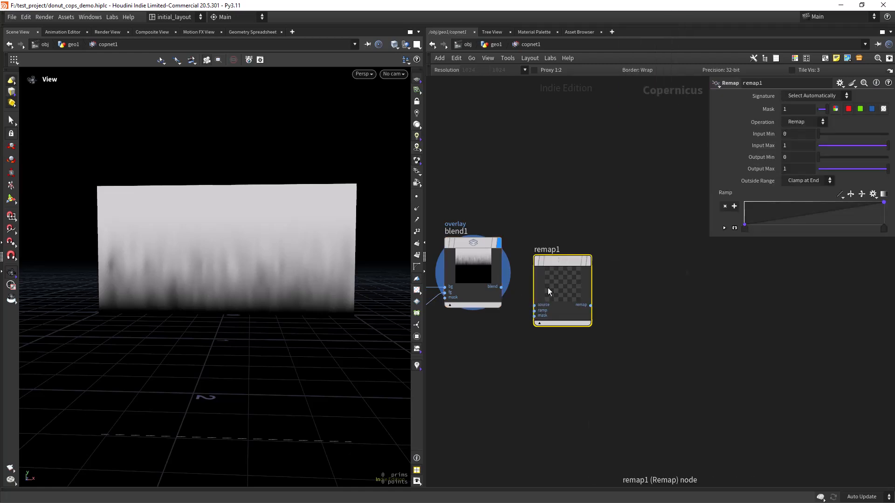
pyautogui.moveTo(548, 291); pyautogui.dragTo(559, 265)
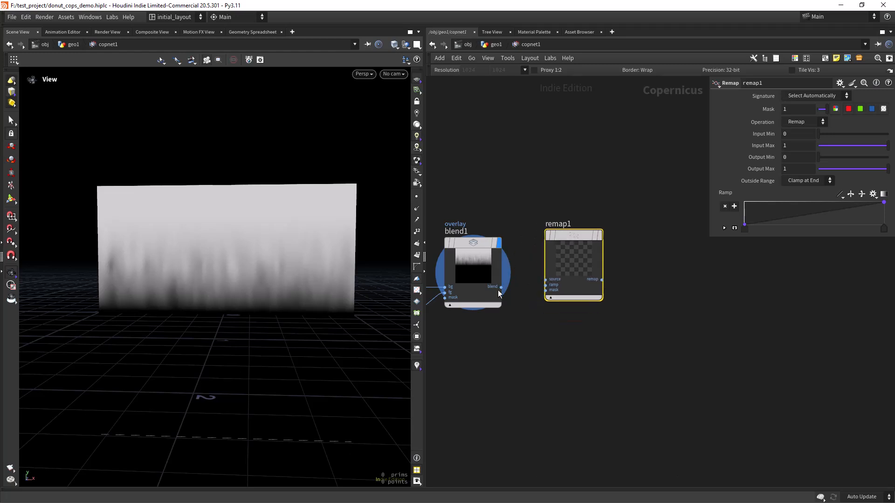
pyautogui.click(501, 287)
pyautogui.click(546, 279)
pyautogui.moveTo(578, 237)
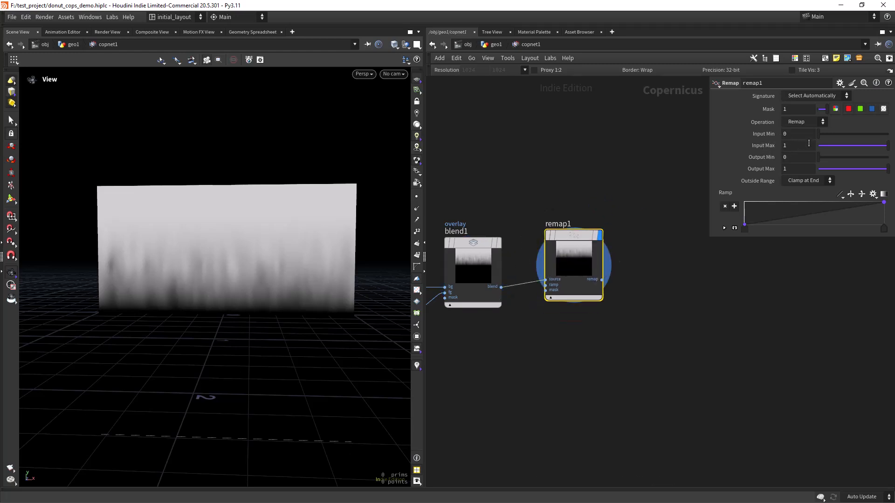
# Step: Set the Remap node's Input Min to 0.347 and Input Max to 0.4 to sharpen the drip edge
pyautogui.moveTo(837, 139)
pyautogui.mouseDown()
pyautogui.moveTo(852, 135)
pyautogui.moveTo(846, 145)
pyautogui.mouseUp()
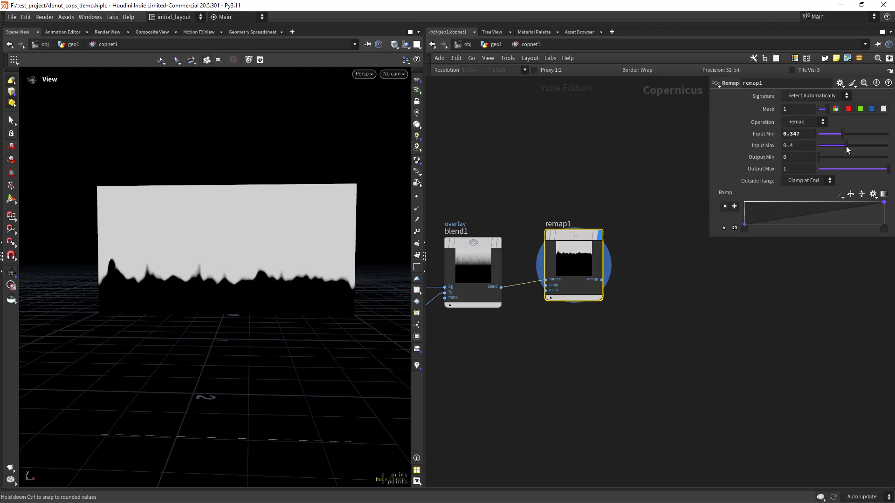
pyautogui.scroll(-2, 308, 303)
pyautogui.moveTo(256, 318); pyautogui.dragTo(294, 312)
pyautogui.scroll(1, 277, 315)
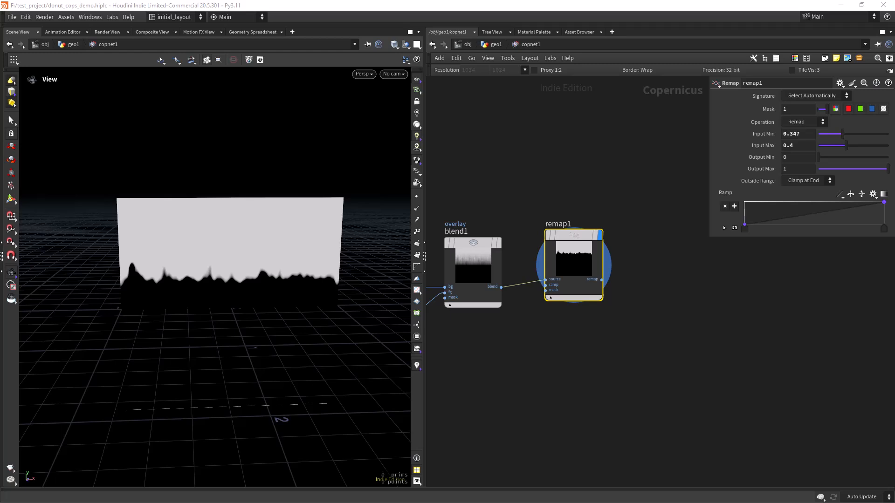
pyautogui.moveTo(256, 337); pyautogui.dragTo(296, 283, button='right')
pyautogui.moveTo(296, 283); pyautogui.dragTo(275, 294, button='middle')
# Step: Add a Quantize node, feed the Remap output into its source input and display it
pyautogui.moveTo(659, 332); pyautogui.dragTo(549, 328, button='middle')
pyautogui.moveTo(549, 328); pyautogui.dragTo(547, 300, button='right')
pyautogui.click(540, 286)
pyautogui.press('Tab')
pyautogui.write('quantize')
pyautogui.press('Return')
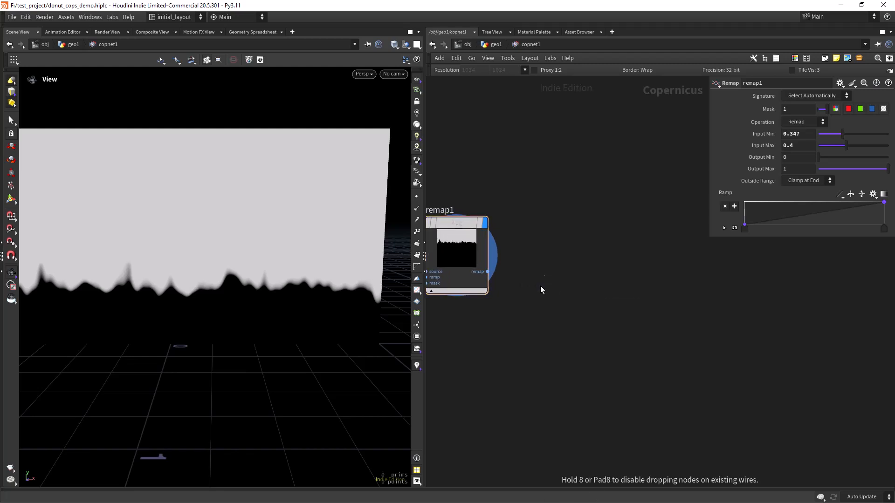
pyautogui.click(540, 286)
pyautogui.moveTo(540, 292); pyautogui.dragTo(571, 240)
pyautogui.click(488, 272)
pyautogui.click(540, 280)
pyautogui.moveTo(599, 227)
pyautogui.click(601, 208)
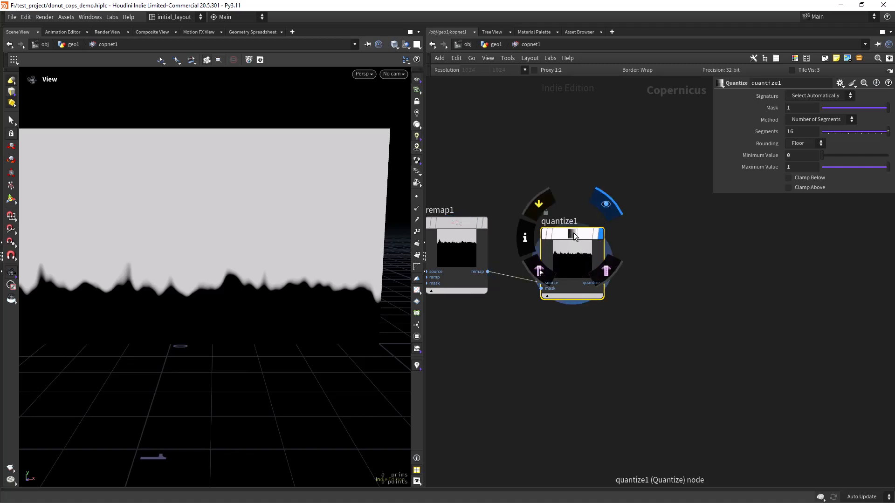
# Step: Set the Quantize node's Segments to 2 and save the scene
pyautogui.moveTo(753, 137); pyautogui.dragTo(667, 143)
pyautogui.write('2')
pyautogui.press('Return')
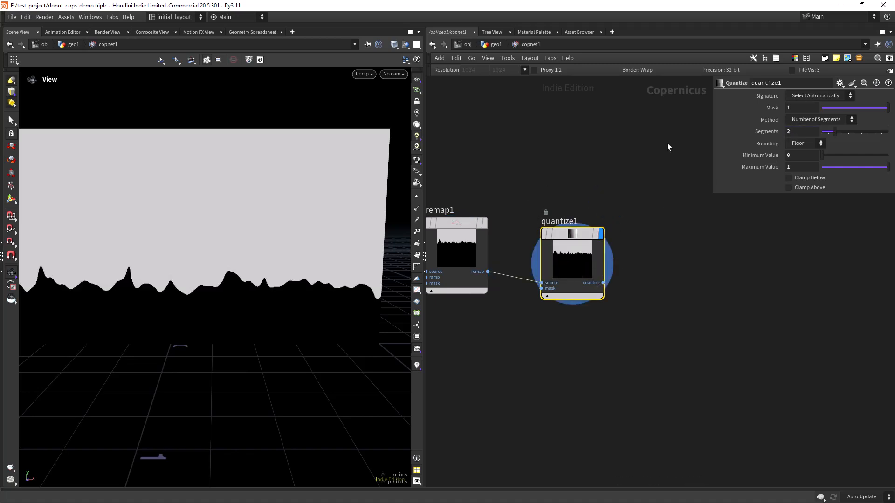
pyautogui.moveTo(307, 246); pyautogui.dragTo(273, 265, button='right')
pyautogui.moveTo(273, 265); pyautogui.dragTo(292, 243)
pyautogui.hotkey('ctrl', 's')
# Step: Line the Quantize node up horizontally with the Remap node
pyautogui.scroll(-5, 568, 166)
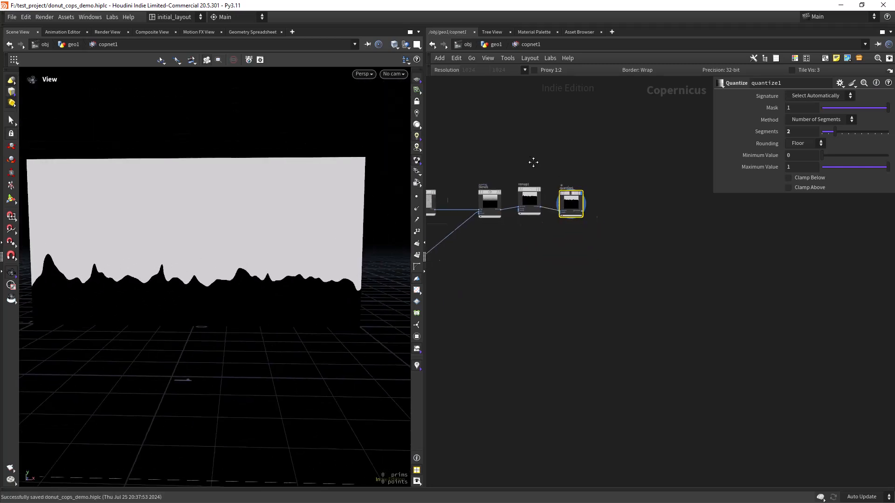
pyautogui.moveTo(530, 158); pyautogui.dragTo(578, 191, button='middle')
pyautogui.moveTo(615, 224); pyautogui.dragTo(619, 222)
pyautogui.scroll(3, 619, 252)
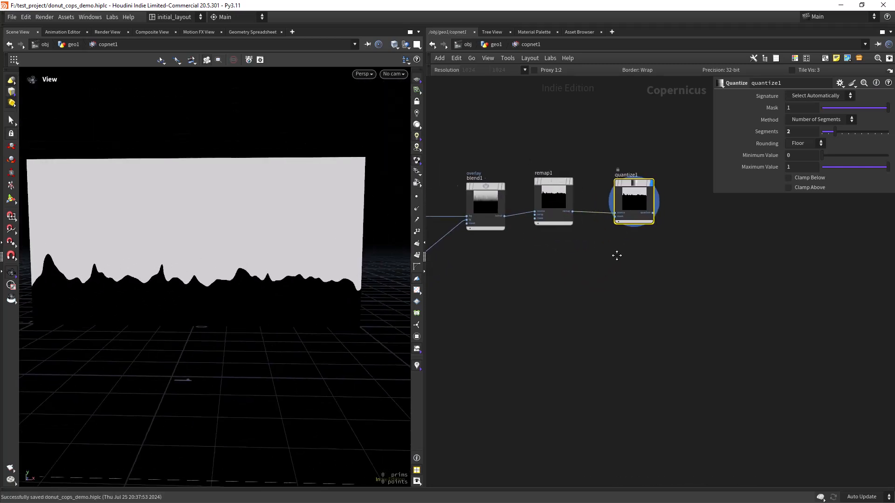
pyautogui.moveTo(625, 252); pyautogui.dragTo(545, 313, button='middle')
pyautogui.moveTo(558, 244); pyautogui.dragTo(563, 242)
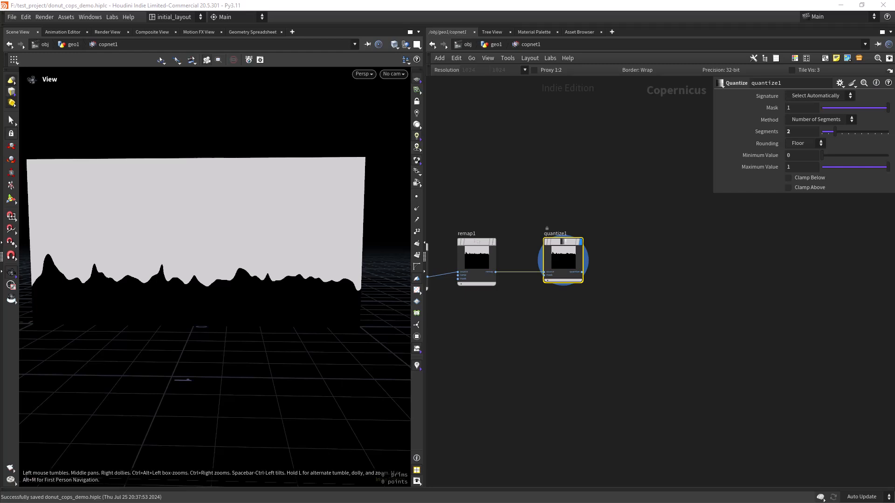
# Step: Move the SOP Import node to just above the Quantize node
pyautogui.scroll(-3, 641, 269)
pyautogui.moveTo(664, 259); pyautogui.dragTo(650, 272, button='middle')
pyautogui.moveTo(444, 238); pyautogui.dragTo(603, 225)
# Step: Add a Preview Material node after the SOP Import and Quantize nodes
pyautogui.moveTo(680, 236); pyautogui.dragTo(602, 258, button='middle')
pyautogui.press('Tab')
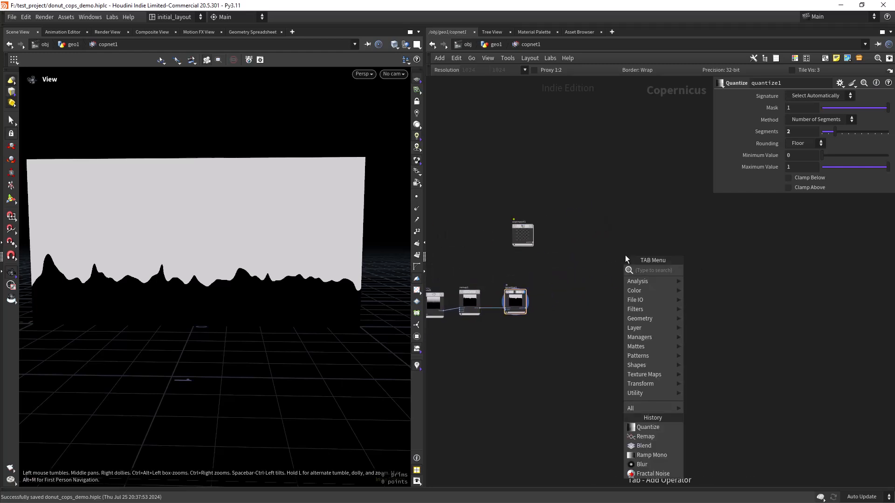
pyautogui.write('preview')
pyautogui.press('Return')
pyautogui.scroll(4, 542, 249)
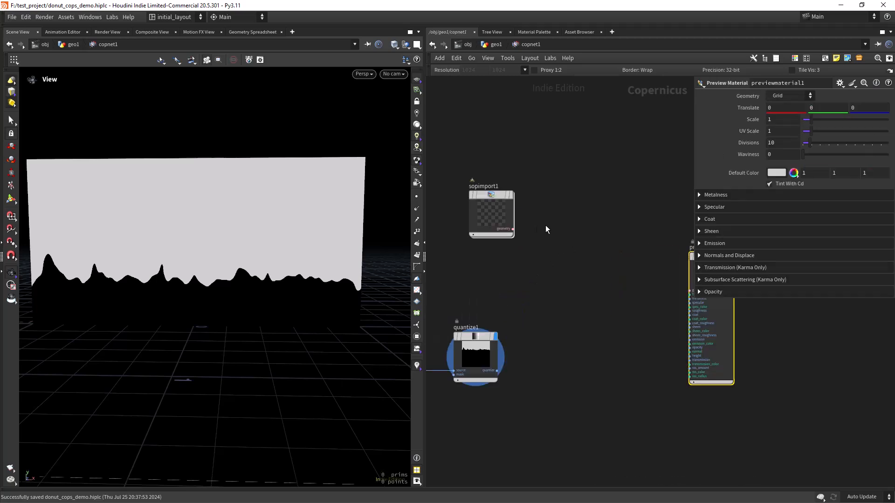
# Step: Connect the SOP Import geometry output to the Preview Material's geo input
pyautogui.click(513, 228)
pyautogui.moveTo(624, 275); pyautogui.dragTo(518, 256, button='middle')
pyautogui.scroll(1, 539, 271)
pyautogui.click(589, 274)
# Step: Connect the Quantize output to the Preview Material's basecolor input
pyautogui.scroll(-4, 539, 299)
pyautogui.moveTo(496, 316); pyautogui.dragTo(559, 277, button='middle')
pyautogui.scroll(3, 550, 263)
pyautogui.click(494, 332)
pyautogui.moveTo(654, 256); pyautogui.dragTo(522, 318, button='middle')
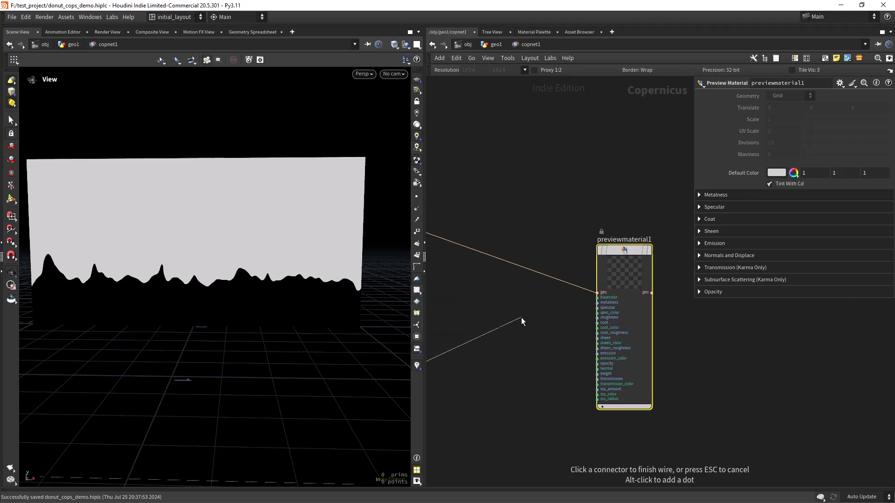
pyautogui.scroll(1, 538, 307)
pyautogui.click(605, 295)
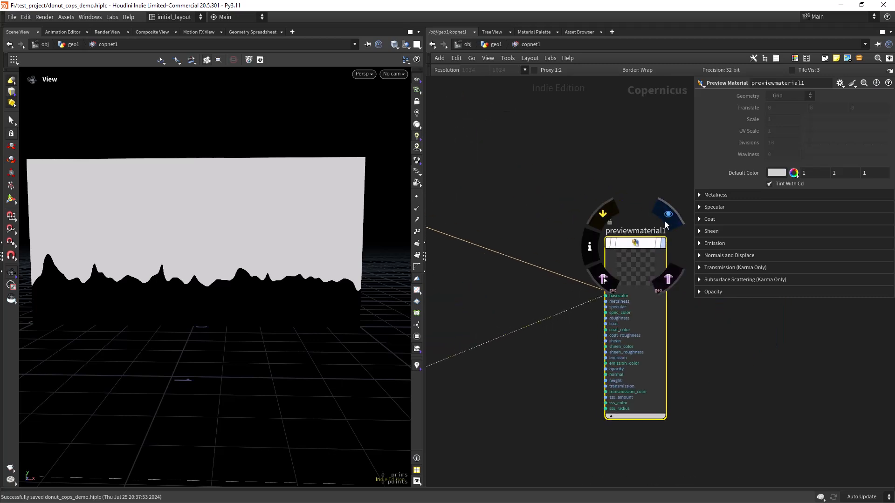
# Step: Display the Preview Material node's result and inspect the icing mask on the torus from above and the side
pyautogui.click(665, 219)
pyautogui.moveTo(233, 333); pyautogui.dragTo(294, 332)
pyautogui.scroll(-3, 516, 286)
pyautogui.moveTo(501, 290)
pyautogui.mouseDown(button='middle')
pyautogui.moveTo(592, 267)
pyautogui.moveTo(549, 265)
pyautogui.moveTo(554, 251)
pyautogui.moveTo(541, 263)
pyautogui.moveTo(549, 262)
pyautogui.mouseUp(button='middle')
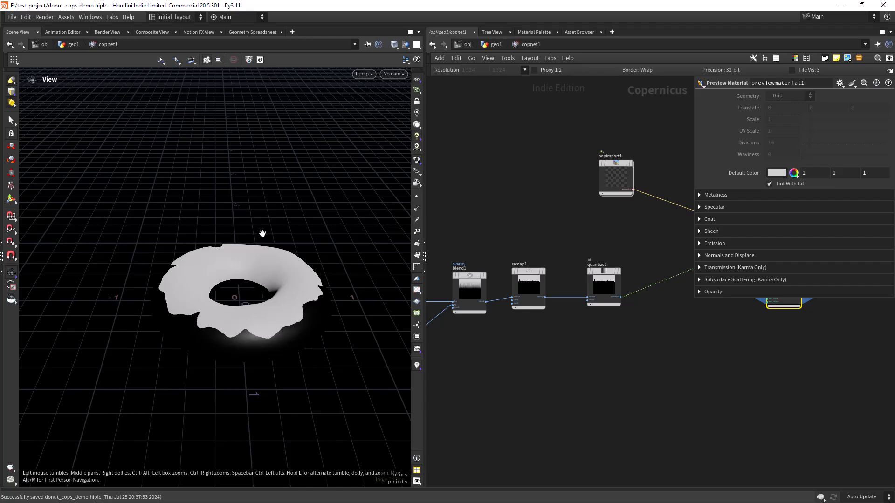
pyautogui.moveTo(259, 256); pyautogui.dragTo(229, 318)
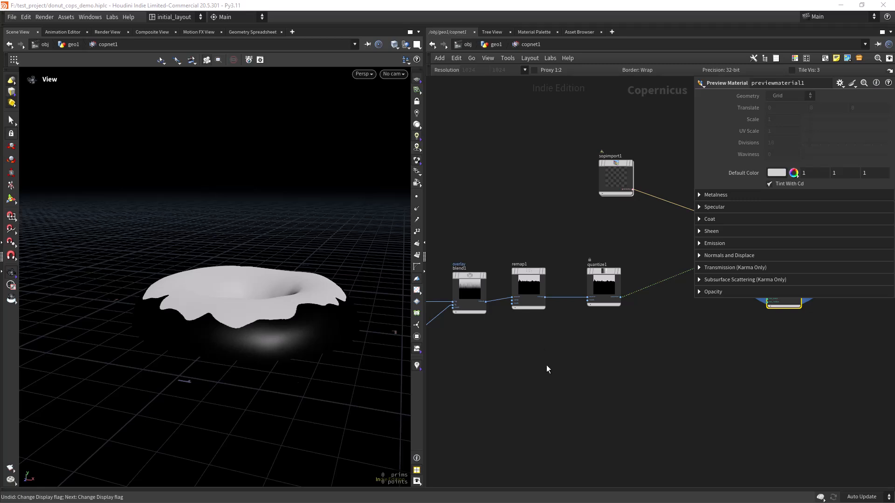
# Step: Move the noise, ramp and Blend nodes together away from the first Remap node to free space between them
pyautogui.scroll(-3, 541, 364)
pyautogui.moveTo(543, 384); pyautogui.dragTo(616, 368, button='middle')
pyautogui.moveTo(476, 265); pyautogui.dragTo(598, 414)
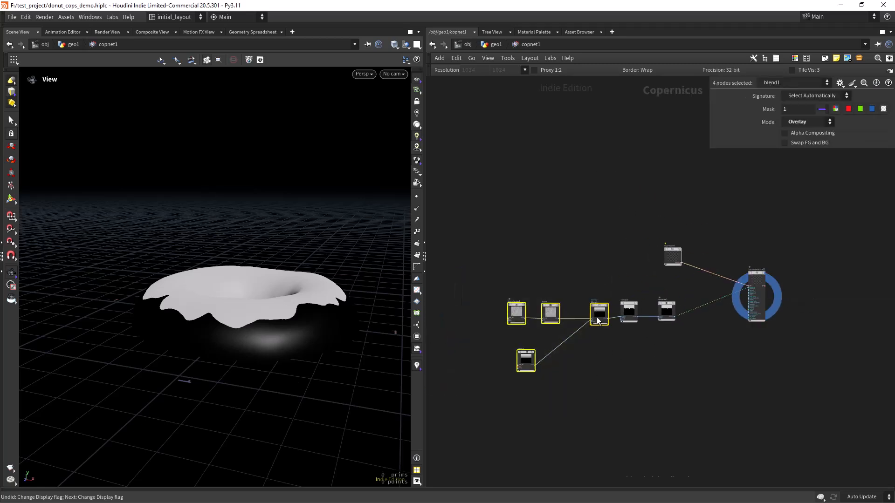
pyautogui.moveTo(597, 319); pyautogui.dragTo(538, 314)
pyautogui.scroll(4, 584, 343)
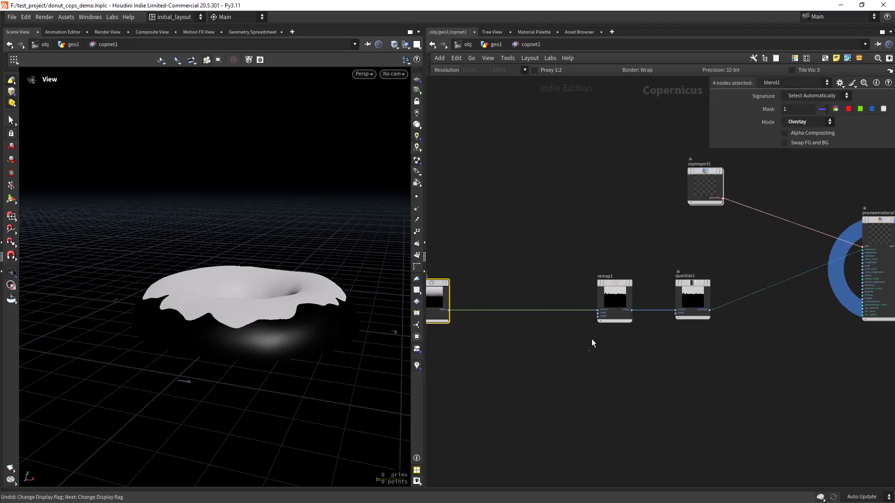
pyautogui.moveTo(611, 281)
pyautogui.mouseDown()
pyautogui.moveTo(576, 284)
pyautogui.moveTo(609, 281)
pyautogui.mouseUp()
# Step: Add a second Remap node branching off the Blend output, above the existing chain, and display its result
pyautogui.moveTo(517, 283); pyautogui.dragTo(553, 283, button='middle')
pyautogui.scroll(3, 532, 275)
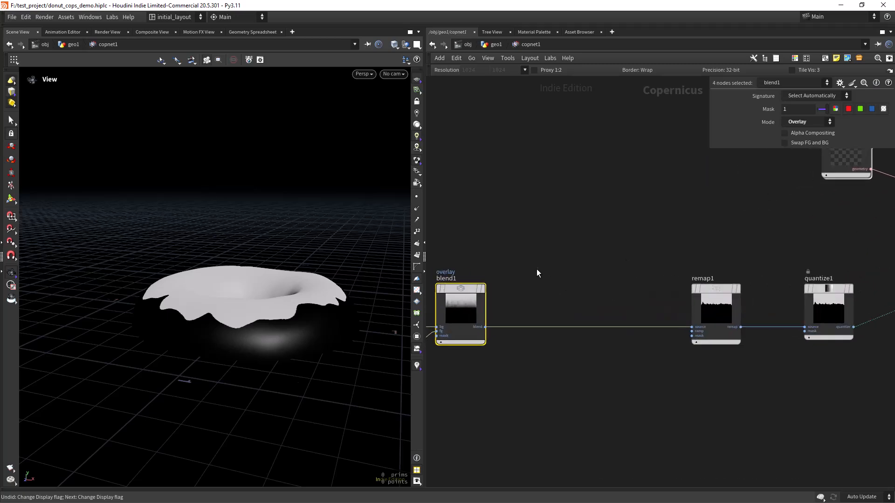
pyautogui.click(493, 347)
pyautogui.moveTo(566, 150); pyautogui.dragTo(528, 234, button='middle')
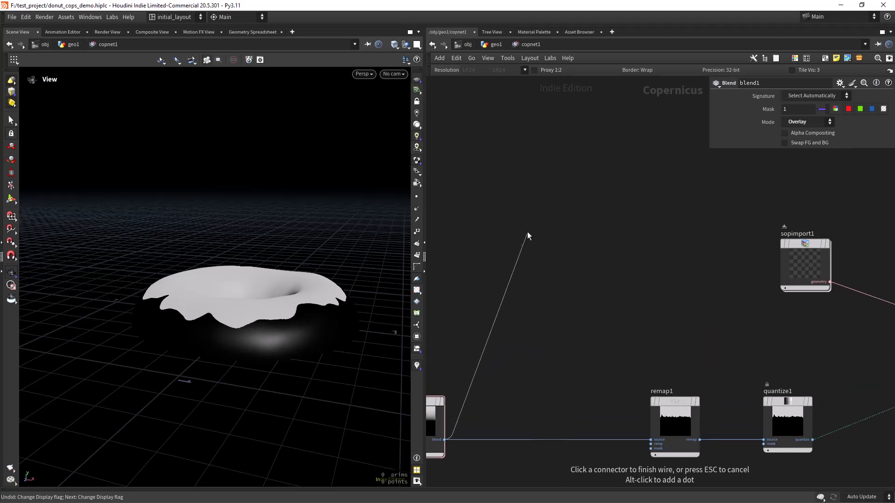
pyautogui.press('Tab')
pyautogui.write('rem')
pyautogui.press('Return')
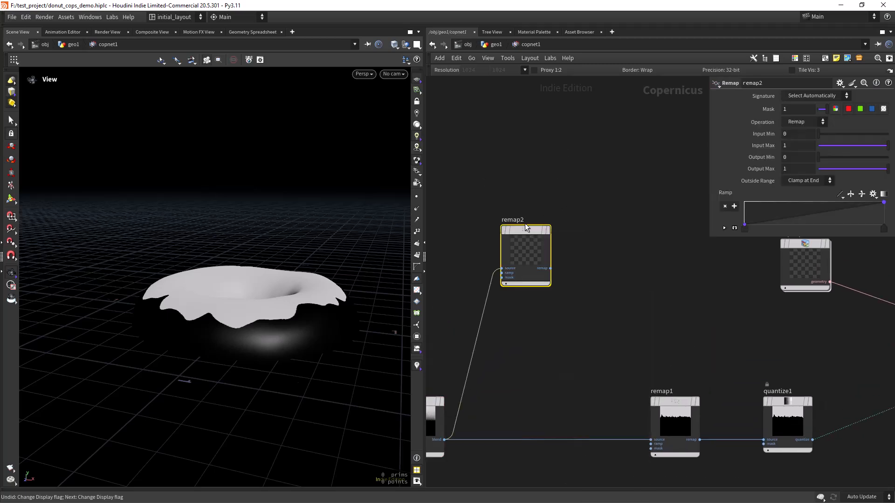
pyautogui.press('r')
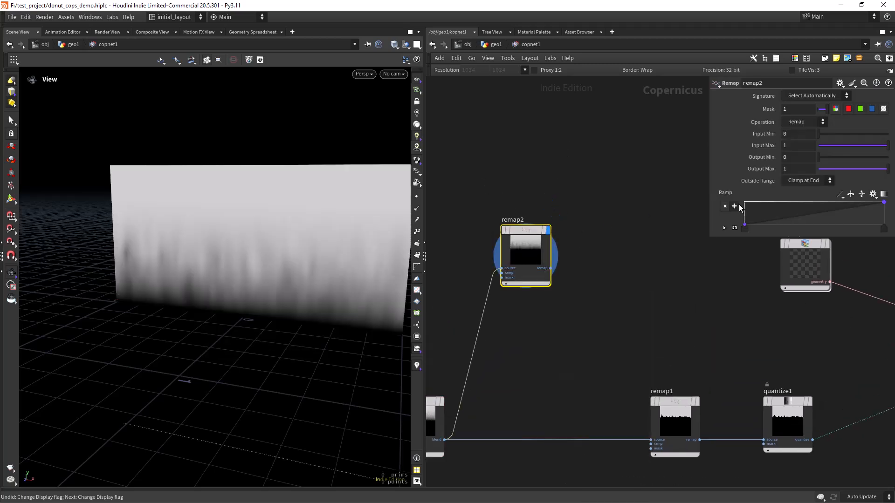
# Step: Give the second Remap node a hill-shaped ramp and pull both end points inward to isolate a narrow band along the icing edge
pyautogui.click(871, 196)
pyautogui.click(862, 214)
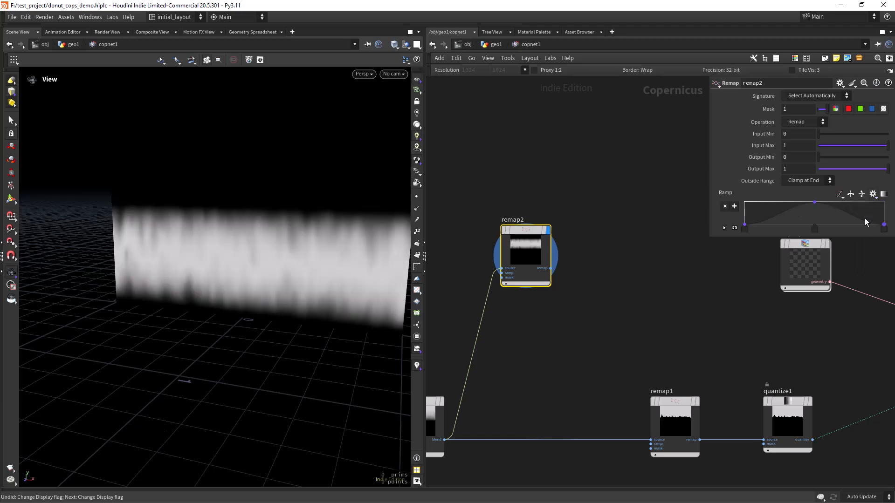
pyautogui.moveTo(746, 229); pyautogui.dragTo(770, 231)
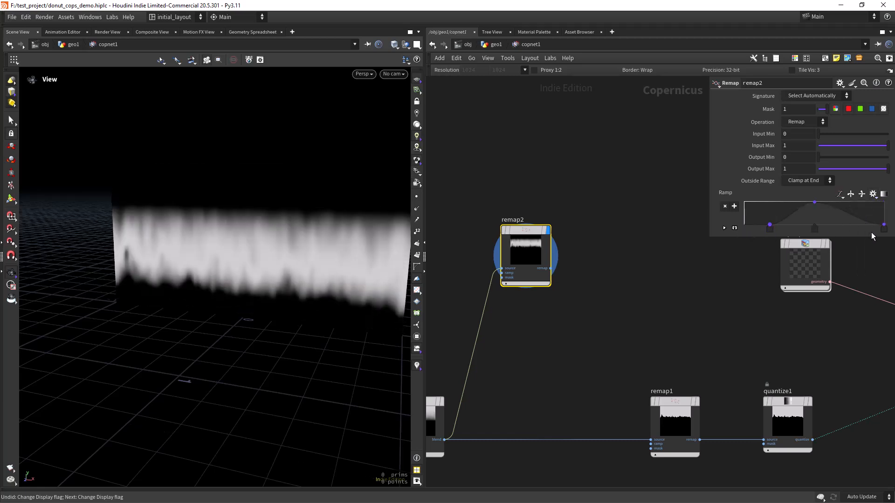
pyautogui.moveTo(883, 226); pyautogui.dragTo(848, 225)
pyautogui.moveTo(852, 231); pyautogui.dragTo(853, 230)
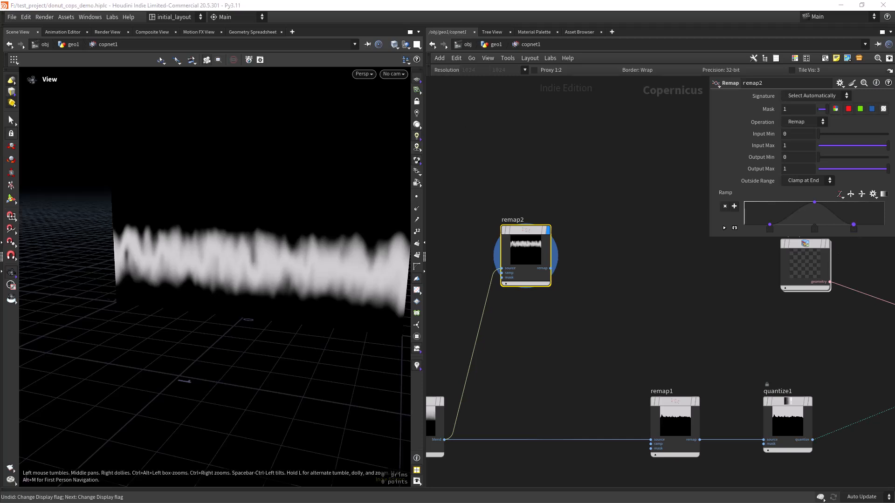
pyautogui.moveTo(769, 229); pyautogui.dragTo(776, 229)
pyautogui.moveTo(854, 226); pyautogui.dragTo(845, 226)
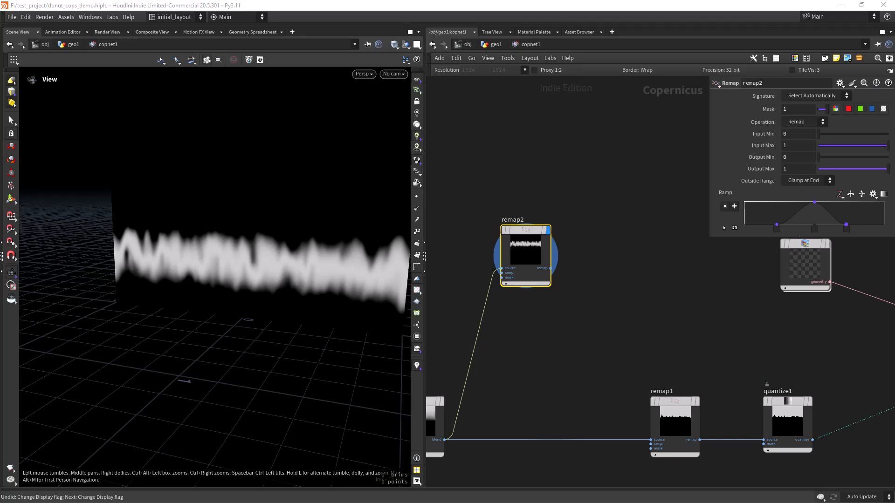
# Step: Add a Tile Pattern node beside the second Remap node and display its result
pyautogui.moveTo(611, 272); pyautogui.dragTo(554, 277, button='middle')
pyautogui.press('Tab')
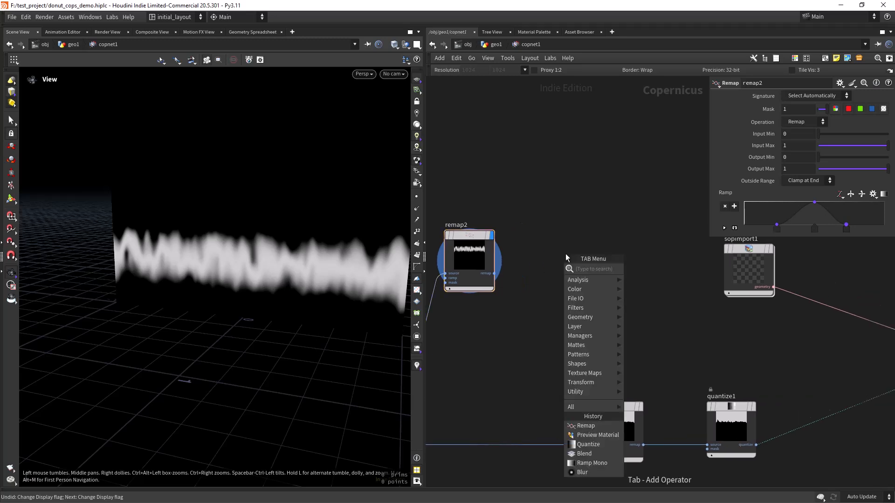
pyautogui.write('tile')
pyautogui.press('Return')
pyautogui.click(566, 253)
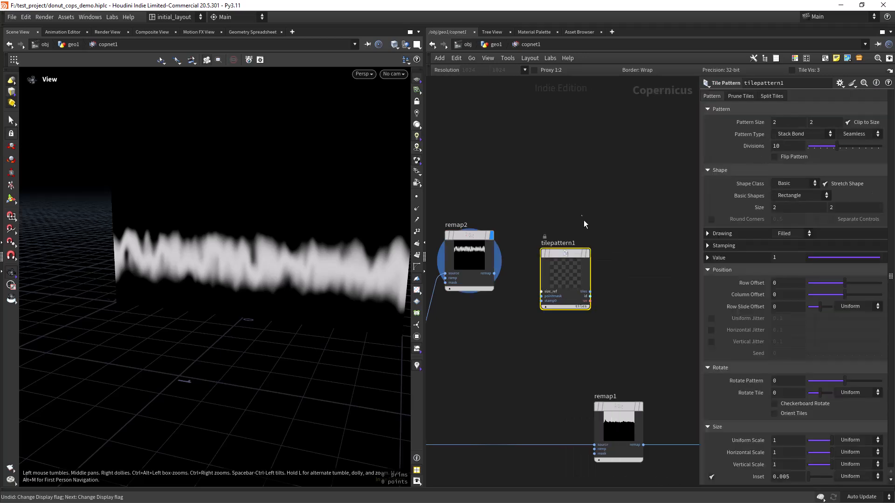
pyautogui.click(589, 233)
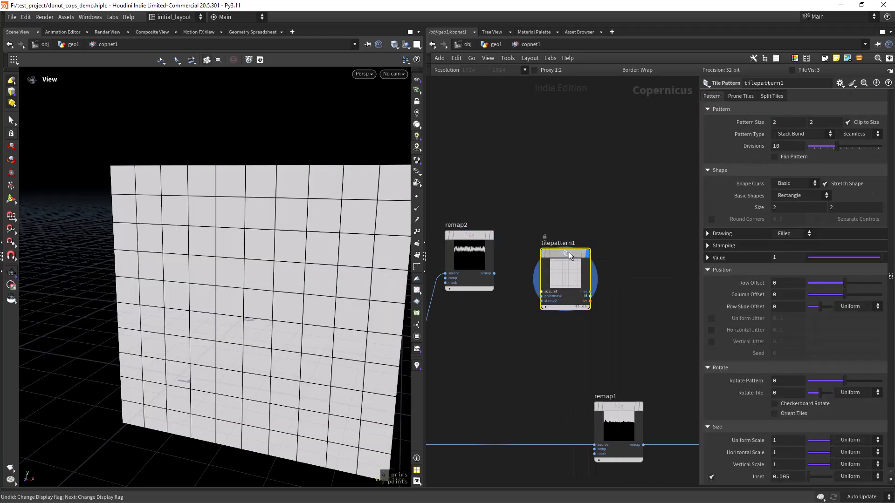
# Step: Set the tile pattern to 18 divisions with the Compound shape class and the Egg shape
pyautogui.click(787, 145)
pyautogui.write('18')
pyautogui.press('Return')
pyautogui.click(793, 183)
pyautogui.click(792, 211)
pyautogui.click(800, 196)
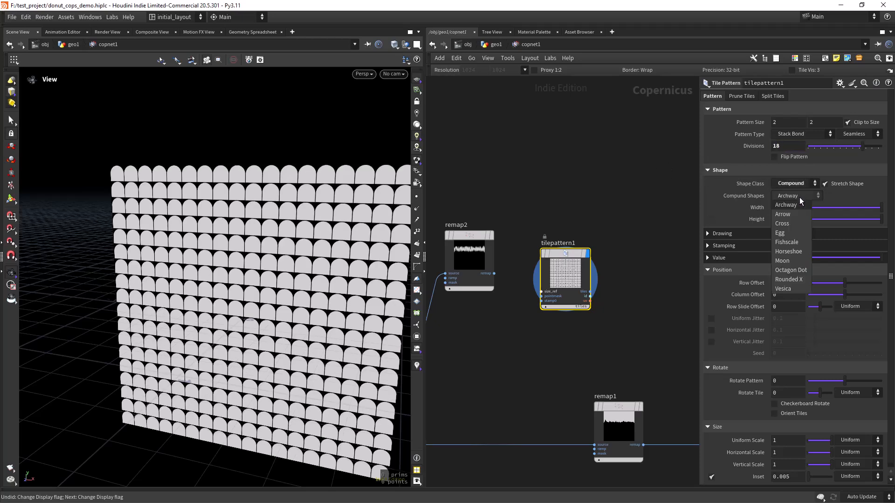
pyautogui.click(789, 230)
# Step: Set the egg shape's radius to 0.228 in the tile pattern
pyautogui.moveTo(224, 275); pyautogui.dragTo(273, 281)
pyautogui.scroll(3, 273, 282)
pyautogui.scroll(-2, 264, 299)
pyautogui.moveTo(273, 282); pyautogui.dragTo(275, 300, button='middle')
pyautogui.scroll(2, 265, 291)
pyautogui.scroll(-2, 272, 296)
pyautogui.scroll(2, 272, 296)
pyautogui.scroll(-1, 275, 300)
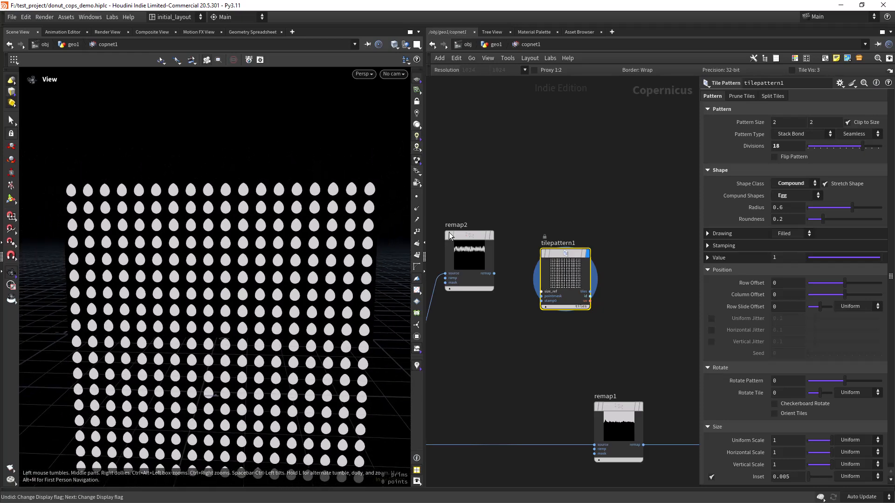
pyautogui.doubleClick(782, 207)
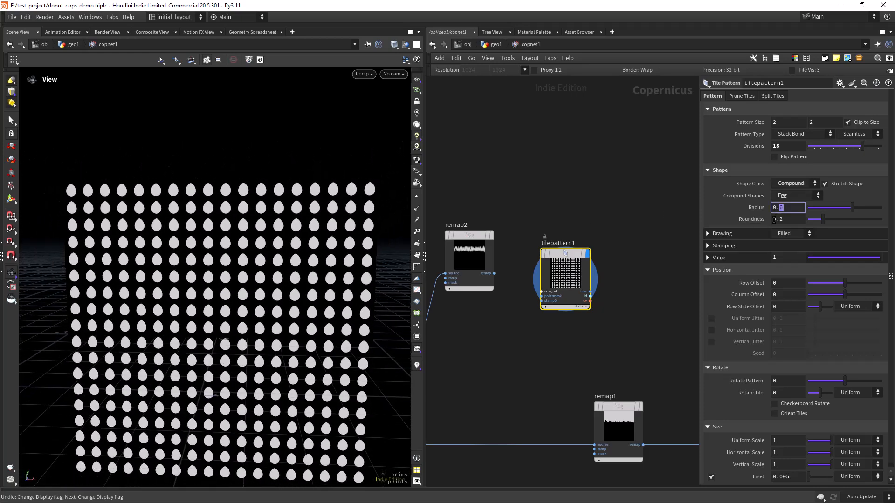
pyautogui.write('228')
pyautogui.press('Return')
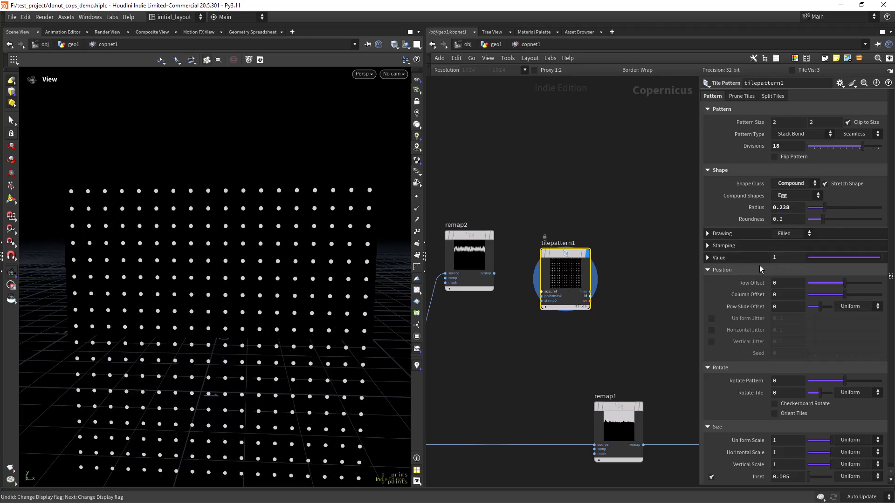
# Step: Enable uniform position jitter on the tile pattern at 0.418 and set its seed to 89
pyautogui.click(711, 319)
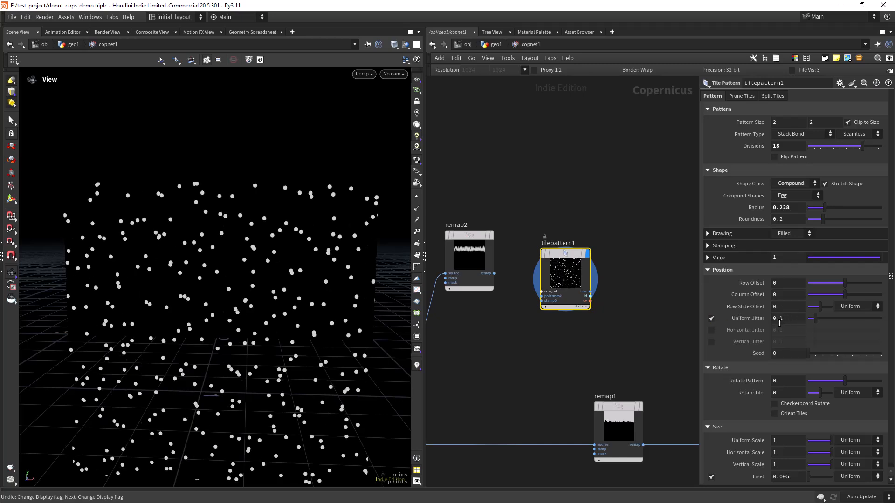
pyautogui.moveTo(832, 321); pyautogui.dragTo(838, 320)
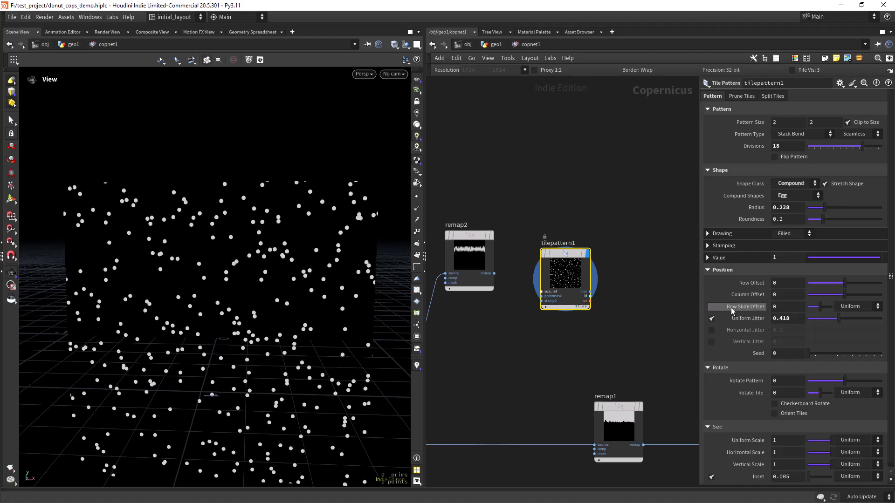
pyautogui.moveTo(811, 354); pyautogui.dragTo(873, 354)
# Step: Switch the tile pattern's uniform scale to Set Varying with a variation of 0.316
pyautogui.moveTo(891, 188); pyautogui.dragTo(891, 283)
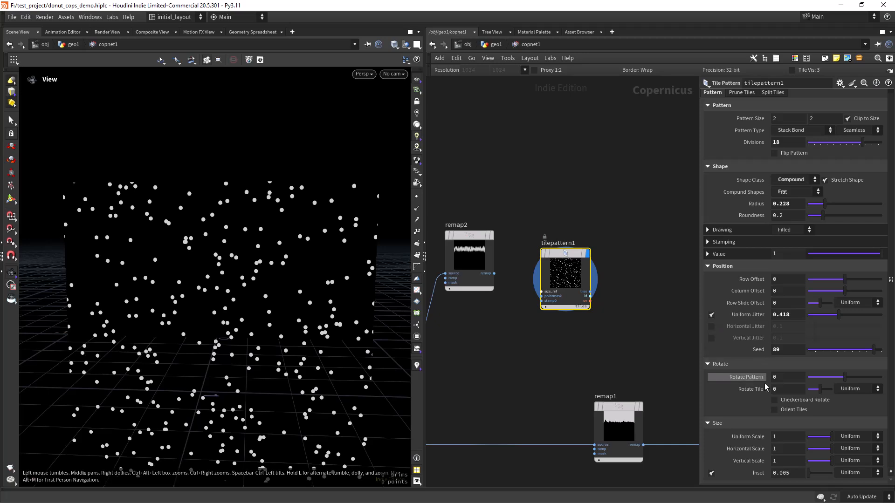
pyautogui.click(850, 436)
pyautogui.click(850, 456)
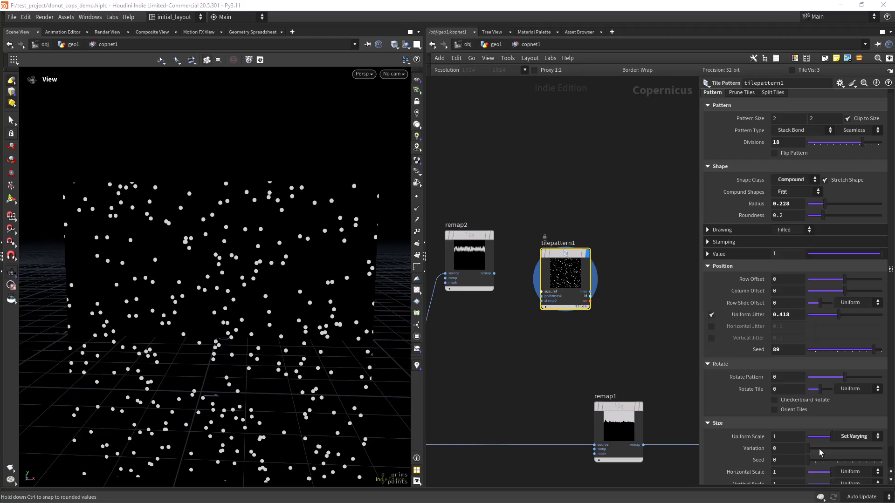
pyautogui.moveTo(819, 449)
pyautogui.mouseDown()
pyautogui.moveTo(833, 453)
pyautogui.moveTo(814, 458)
pyautogui.moveTo(834, 452)
pyautogui.mouseUp()
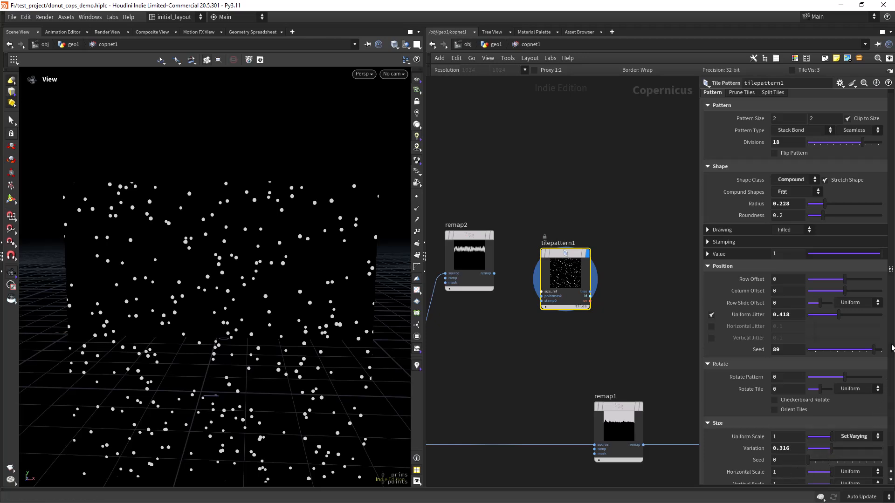
# Step: Set the tiles' vertical scale to 2.7 and the uniform scale variation's seed to 31
pyautogui.scroll(-1, 892, 348)
pyautogui.click(788, 461)
pyautogui.write('2.7')
pyautogui.press('Return')
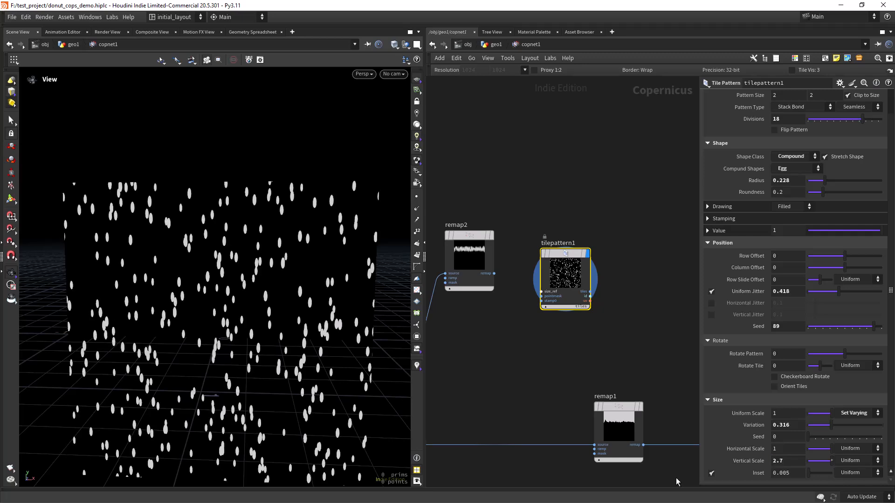
pyautogui.moveTo(298, 326); pyautogui.dragTo(345, 319, button='right')
pyautogui.moveTo(345, 319); pyautogui.dragTo(326, 294, button='middle')
pyautogui.moveTo(808, 437); pyautogui.dragTo(832, 445)
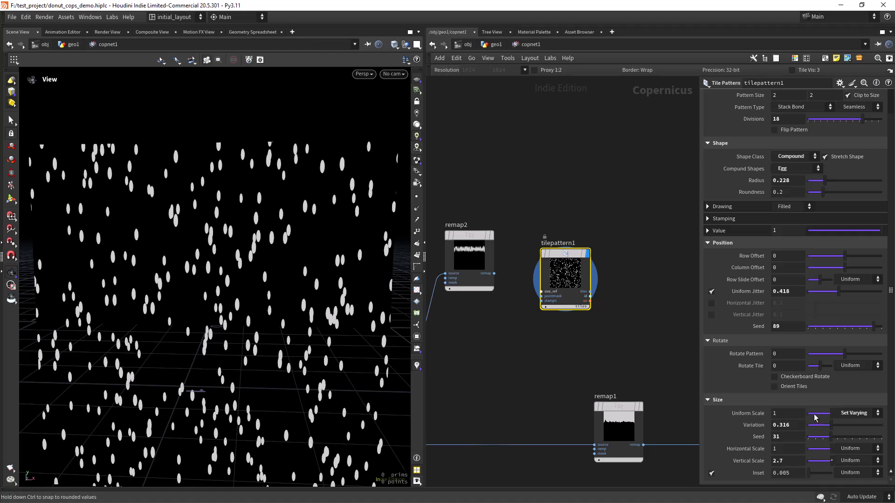
# Step: Connect the second Remap output to the Tile Pattern's pointmask input to limit the tiles to the icing edge
pyautogui.scroll(-4, 619, 340)
pyautogui.moveTo(619, 341); pyautogui.dragTo(561, 352, button='middle')
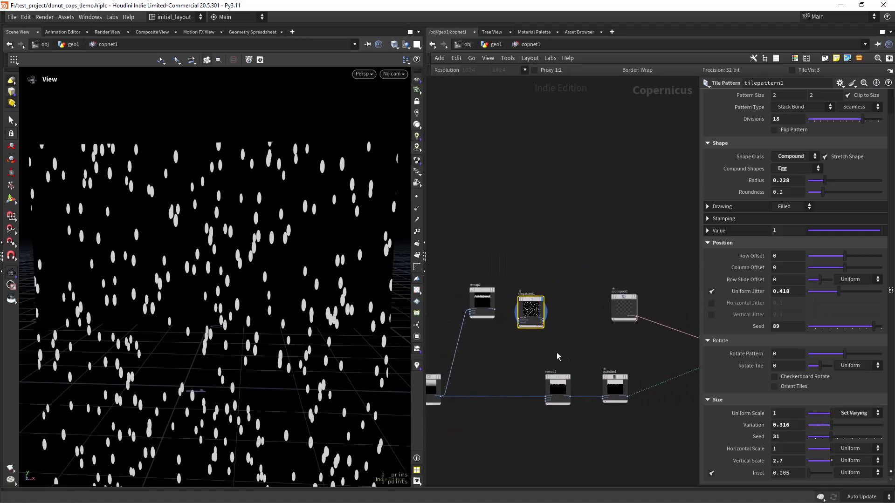
pyautogui.scroll(5, 511, 337)
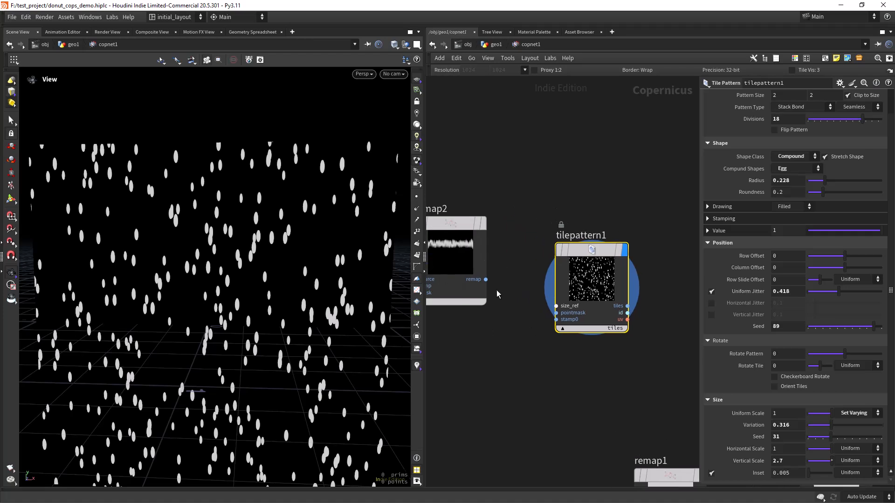
pyautogui.click(486, 279)
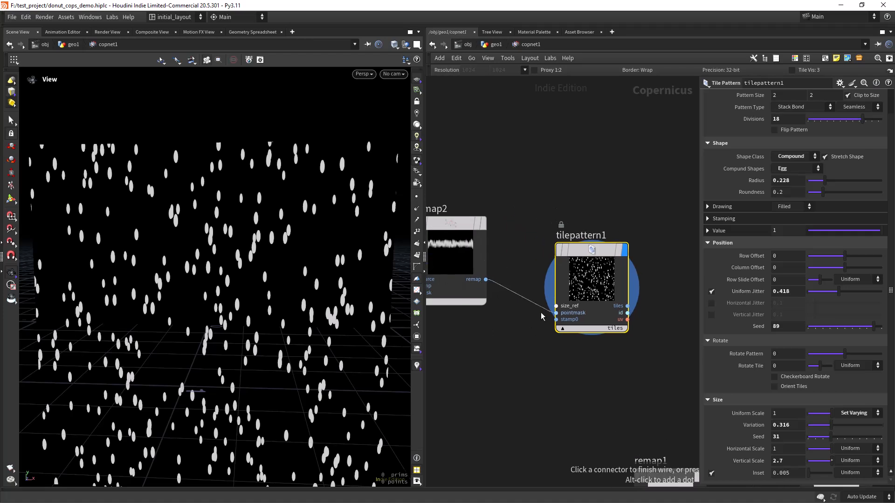
pyautogui.click(555, 313)
pyautogui.moveTo(256, 351); pyautogui.dragTo(313, 329)
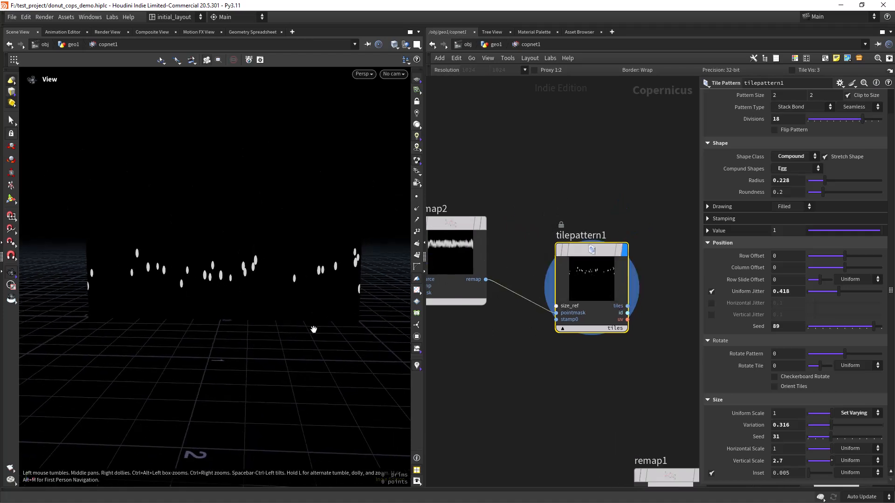
# Step: Add a Streak Blur node between the Tile Pattern and SOP Import nodes
pyautogui.moveTo(564, 355); pyautogui.dragTo(465, 361, button='middle')
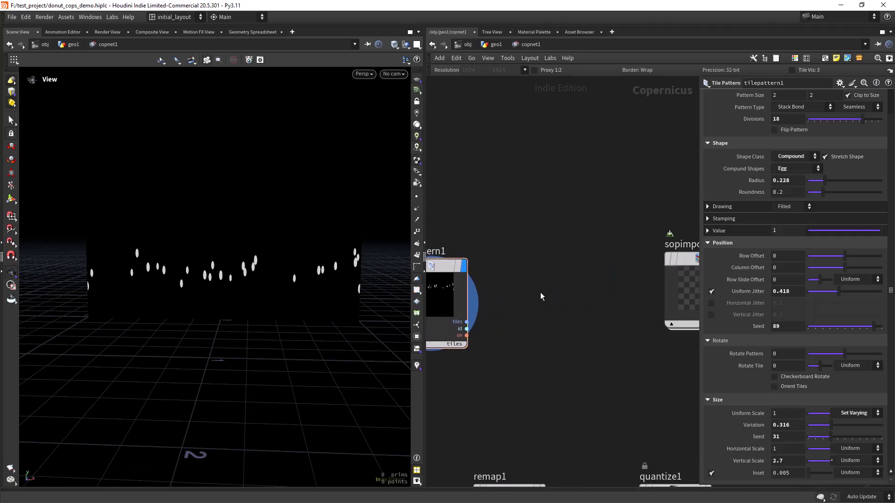
pyautogui.press('Tab')
pyautogui.write('streak')
pyautogui.press('Return')
pyautogui.click(541, 293)
pyautogui.moveTo(526, 286); pyautogui.dragTo(545, 262)
# Step: Connect the Tile Pattern's tiles output to the Streak Blur's source input and display the blurred result
pyautogui.click(467, 321)
pyautogui.click(524, 322)
pyautogui.moveTo(559, 274)
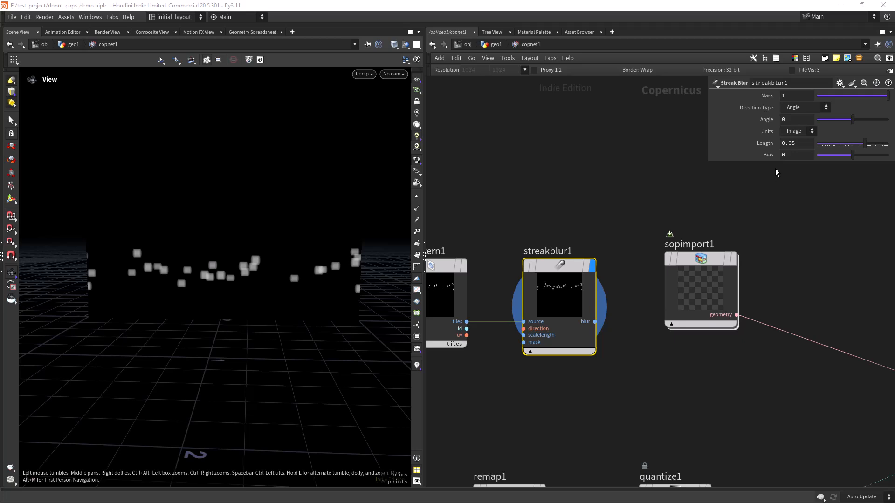
# Step: Set the Streak Blur's angle to 90
pyautogui.click(800, 119)
pyautogui.write('9')
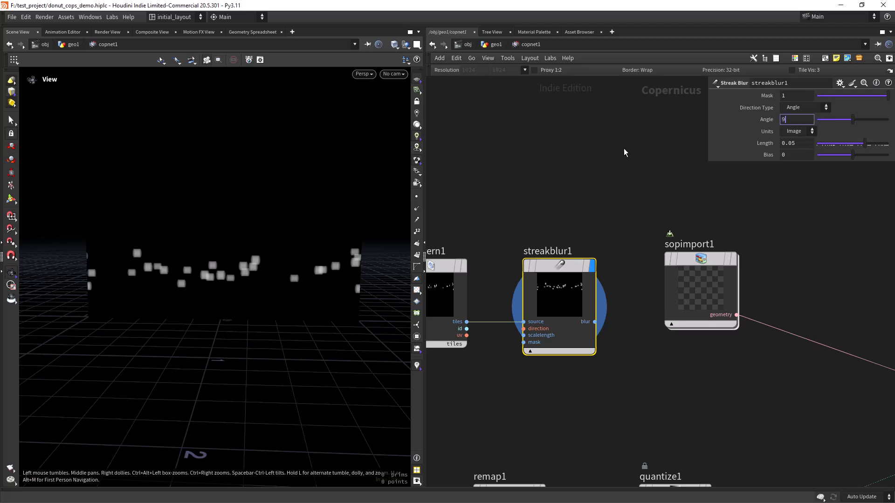
pyautogui.write('0')
pyautogui.press('Return')
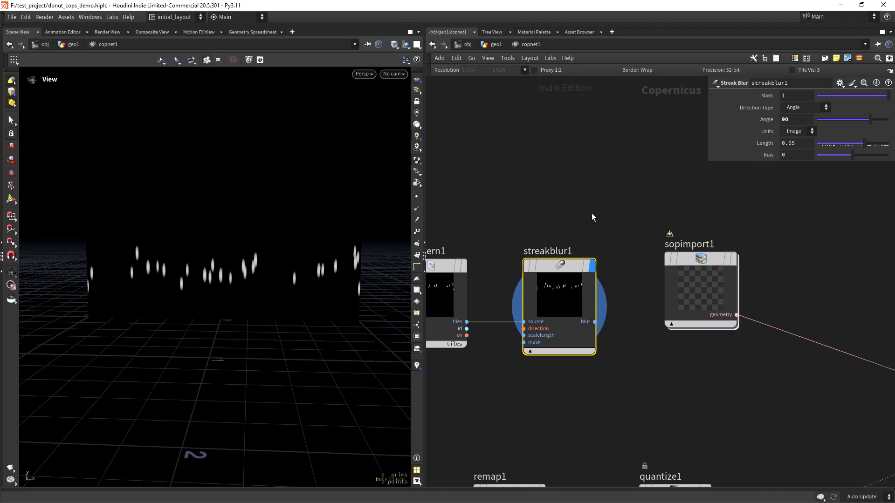
pyautogui.scroll(-1, 588, 215)
pyautogui.moveTo(605, 218); pyautogui.dragTo(567, 218, button='middle')
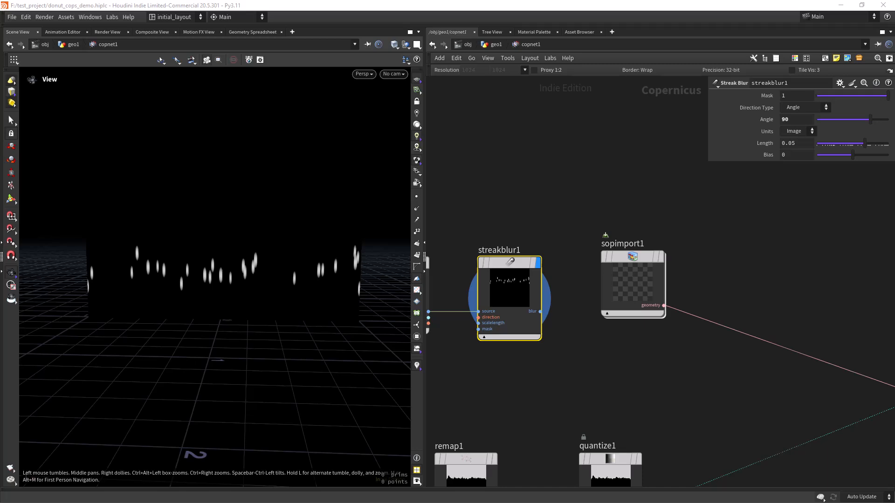
# Step: Move the SOP Import and Preview Material nodes farther from the Streak Blur to make room for more nodes
pyautogui.scroll(-3, 630, 366)
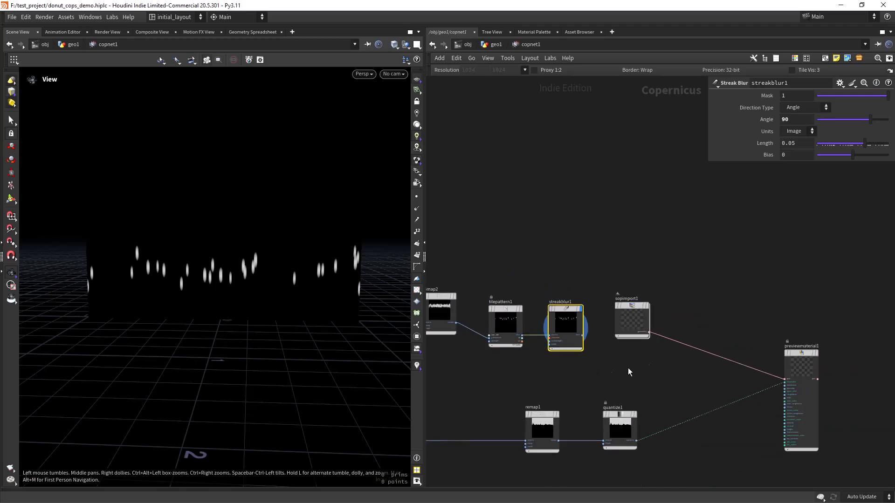
pyautogui.moveTo(608, 368); pyautogui.dragTo(521, 359, button='middle')
pyautogui.moveTo(547, 303); pyautogui.dragTo(630, 306)
pyautogui.moveTo(783, 274); pyautogui.dragTo(623, 431)
pyautogui.moveTo(634, 323); pyautogui.dragTo(804, 328)
# Step: Add a Distort node next to the Streak Blur node
pyautogui.scroll(2, 542, 315)
pyautogui.press('Tab')
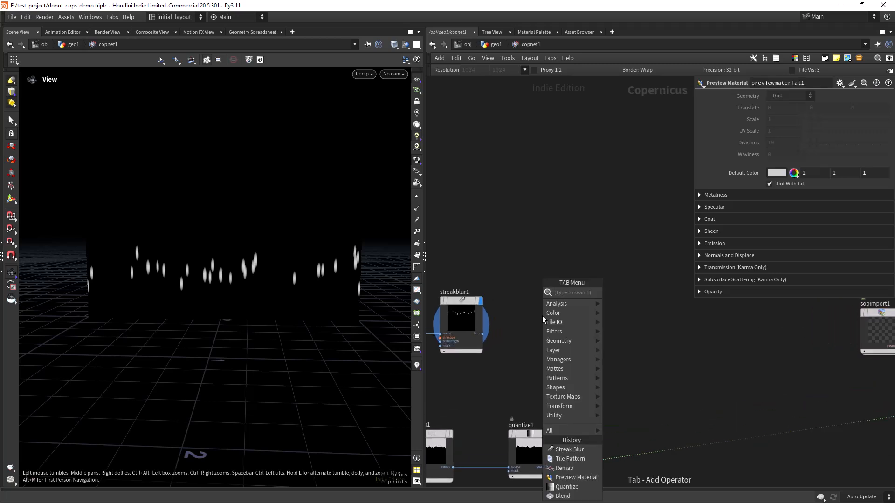
pyautogui.write('dis')
pyautogui.press('Return')
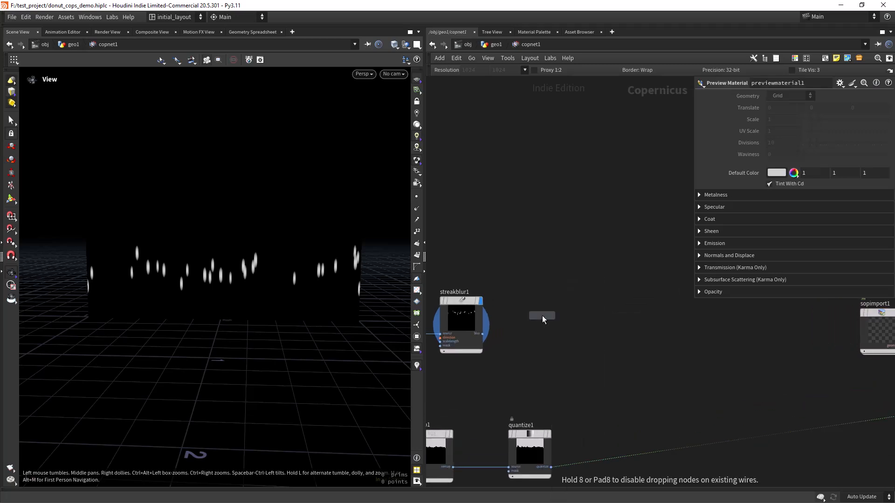
pyautogui.click(562, 327)
# Step: Move the first Remap and Quantize nodes farther below the tile pattern branch
pyautogui.scroll(-1, 569, 364)
pyautogui.scroll(-4, 588, 386)
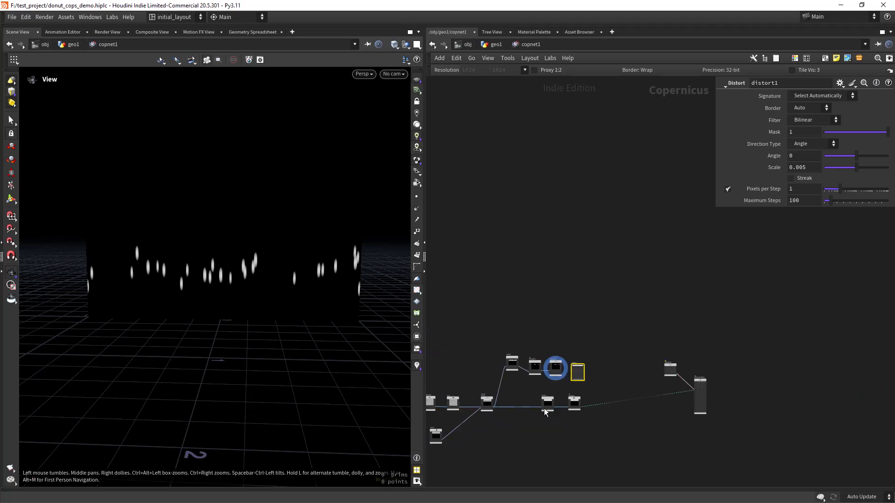
pyautogui.moveTo(580, 447); pyautogui.dragTo(607, 407, button='middle')
pyautogui.moveTo(619, 360); pyautogui.dragTo(577, 404)
pyautogui.scroll(3, 592, 358)
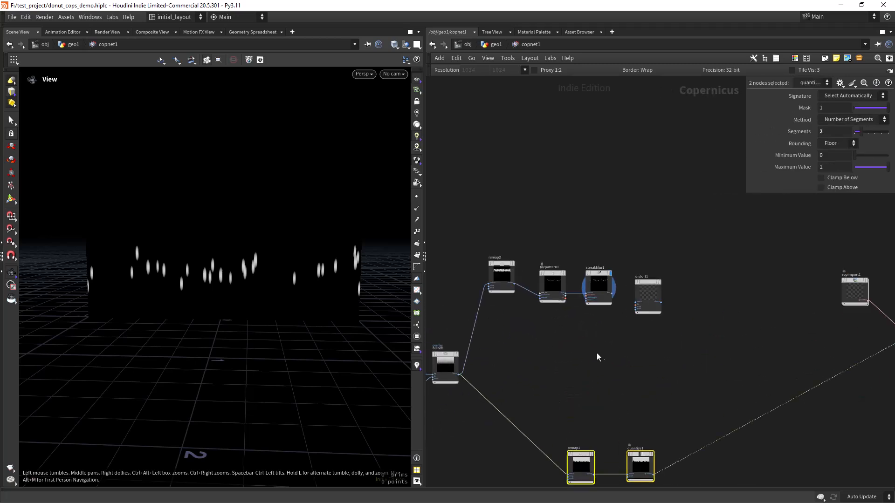
# Step: Add a Fractal Noise node below the Streak Blur and Distort nodes
pyautogui.click(590, 356)
pyautogui.press('Tab')
pyautogui.write('fract')
pyautogui.press('Return')
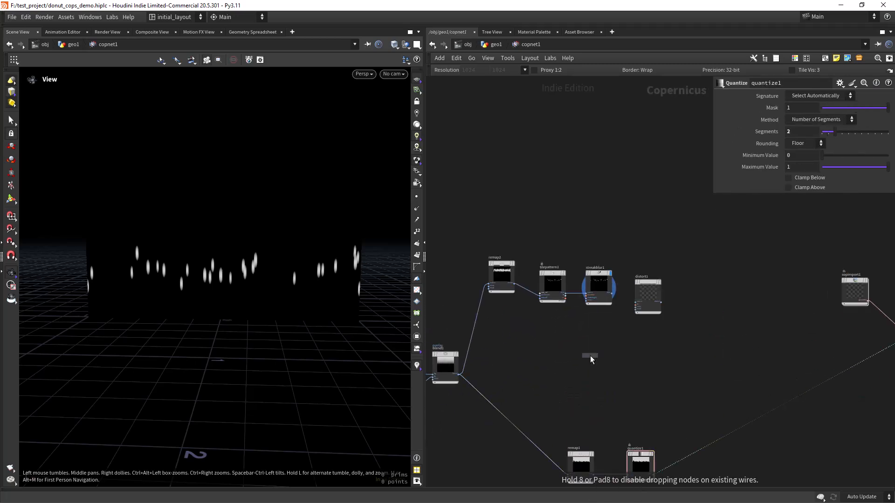
pyautogui.click(590, 356)
pyautogui.scroll(3, 631, 359)
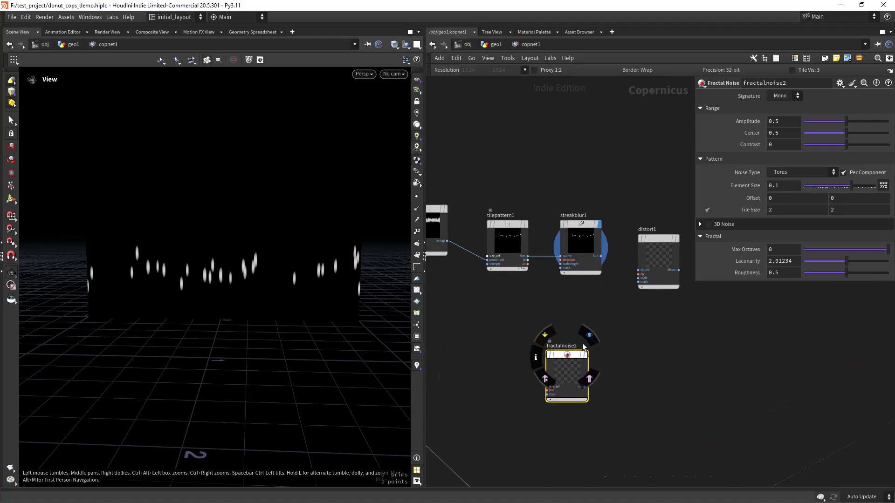
# Step: Display the new Fractal Noise and set its signature to UV and its center to 0
pyautogui.click(588, 334)
pyautogui.click(790, 96)
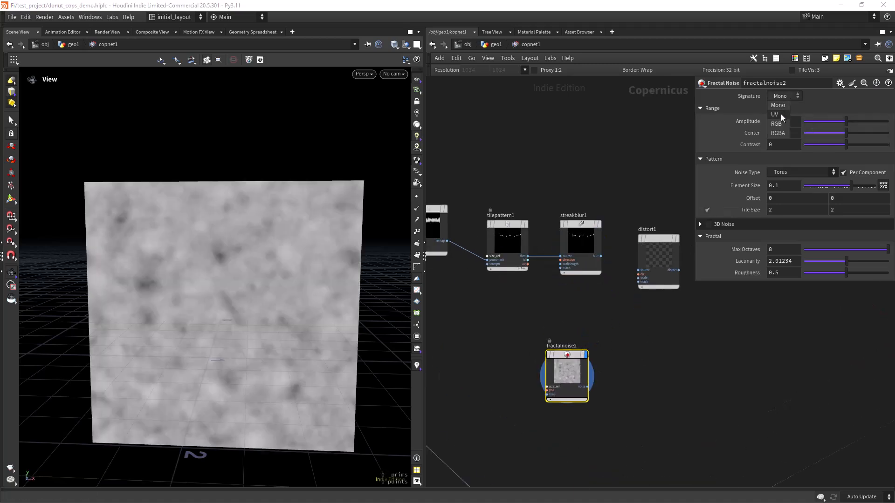
pyautogui.click(781, 115)
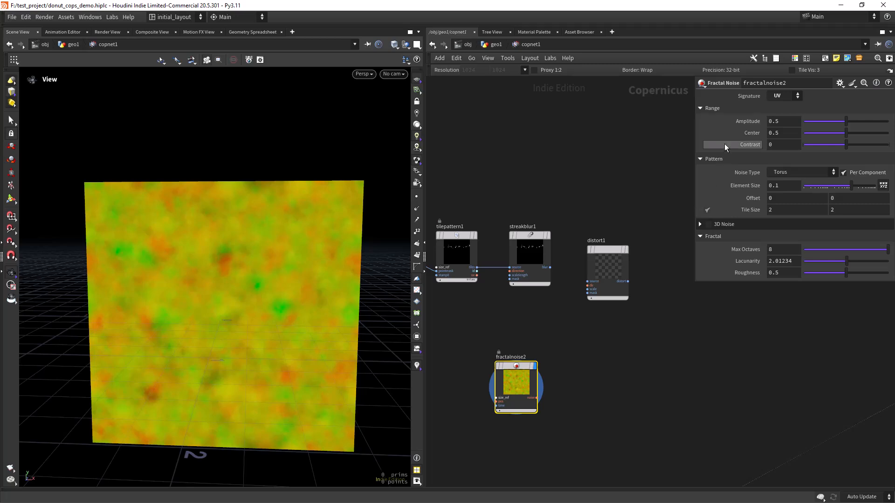
pyautogui.moveTo(793, 131); pyautogui.dragTo(672, 152)
pyautogui.write('0')
pyautogui.press('Return')
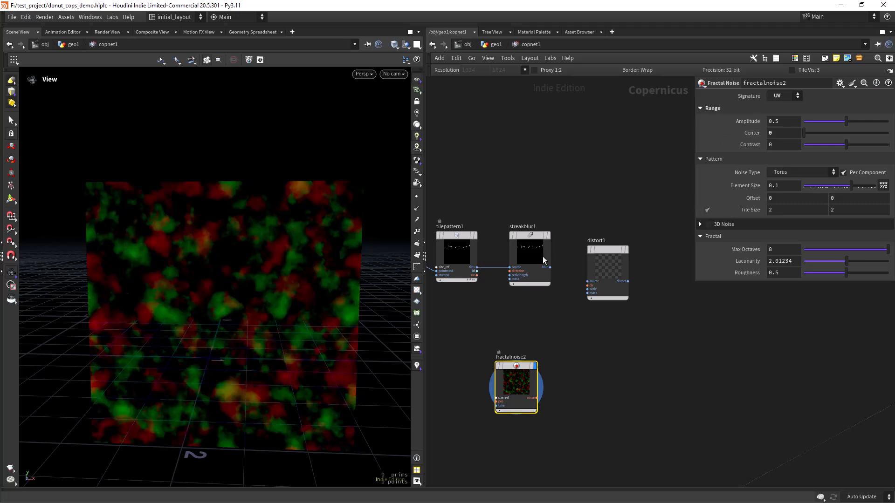
# Step: Connect the Fractal Noise to the Distort's dir input and the Streak Blur to its source, then display the Distort
pyautogui.scroll(3, 569, 352)
pyautogui.click(523, 416)
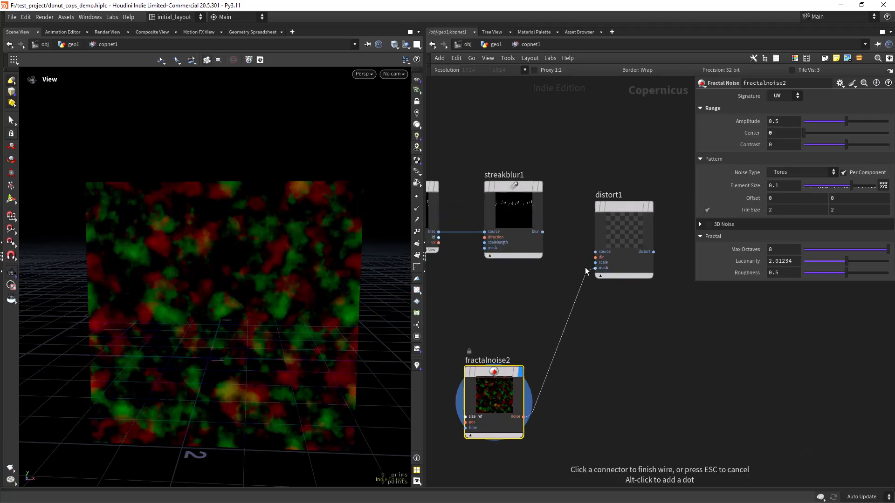
pyautogui.click(592, 257)
pyautogui.click(543, 232)
pyautogui.click(594, 252)
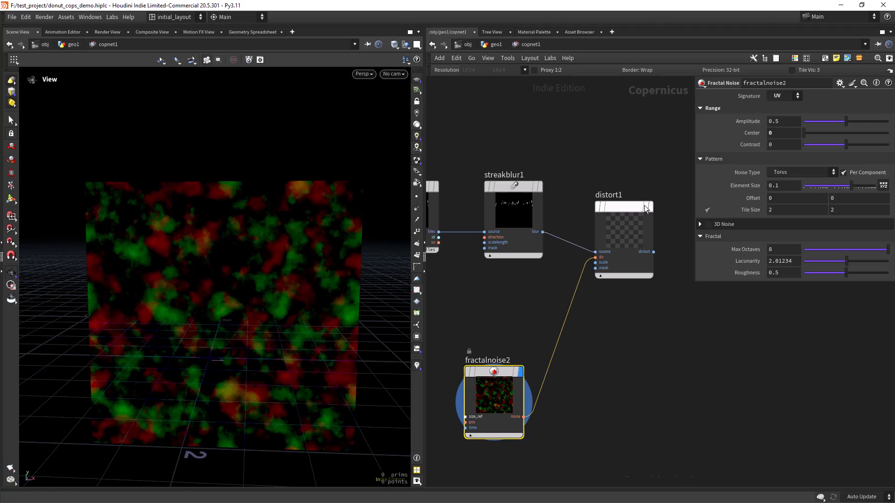
pyautogui.click(656, 186)
pyautogui.moveTo(622, 218); pyautogui.dragTo(629, 197)
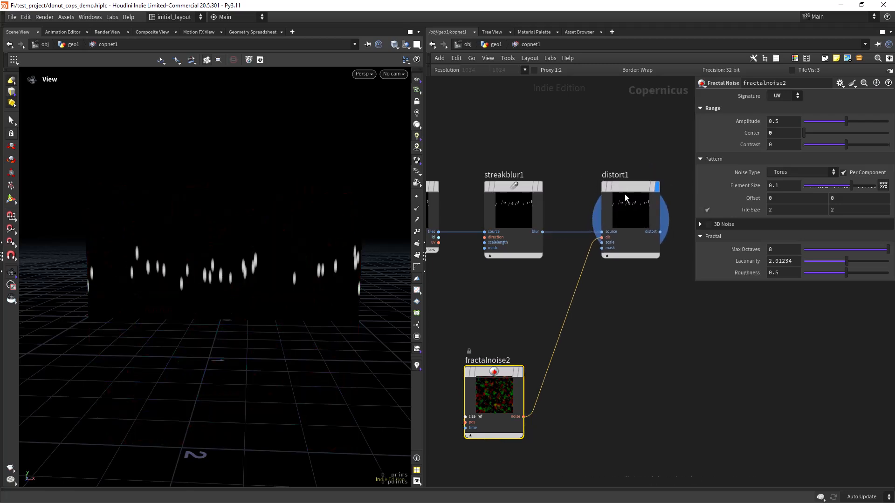
# Step: Set the Fractal Noise's element size to 0.05 and its amplitude to 0.062
pyautogui.click(498, 419)
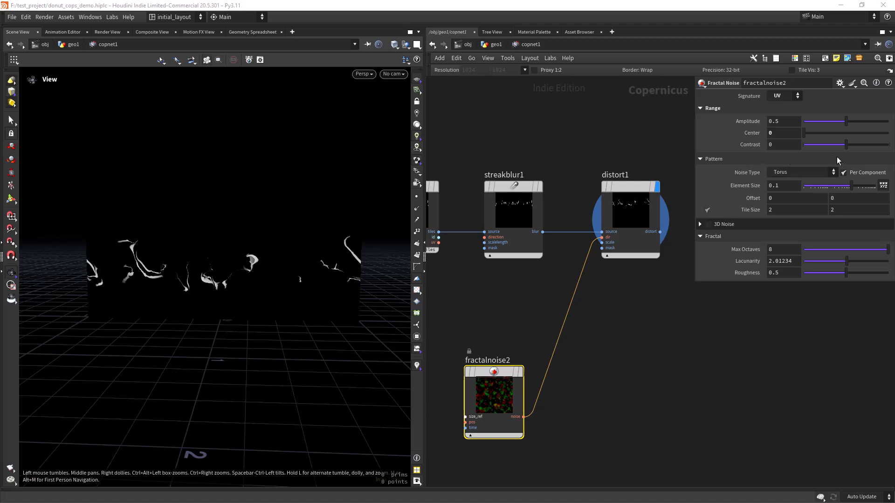
pyautogui.doubleClick(778, 186)
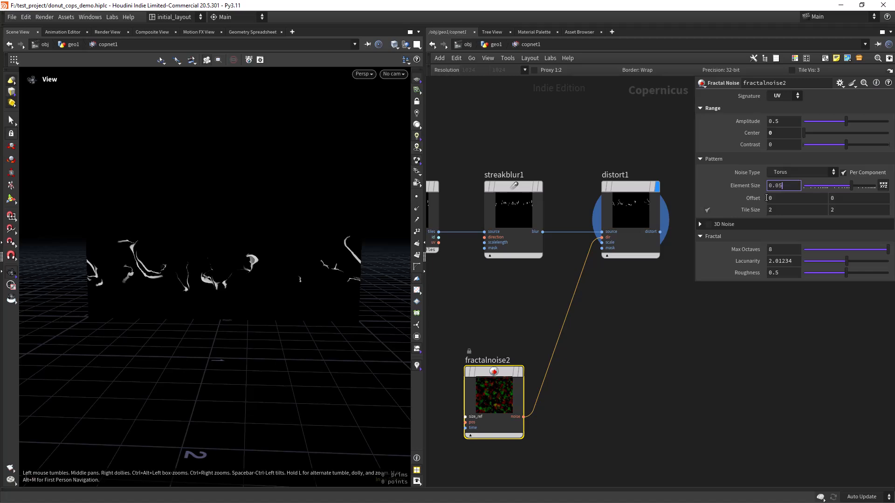
pyautogui.write('05')
pyautogui.press('Return')
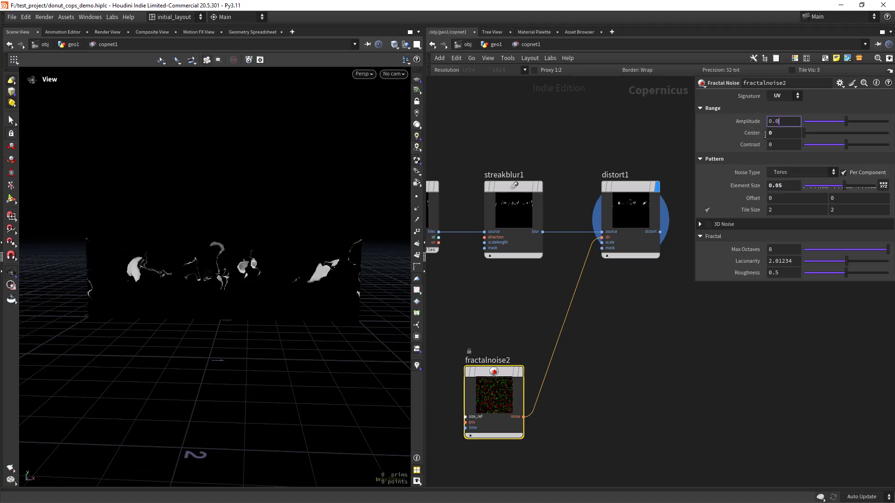
pyautogui.press('Return')
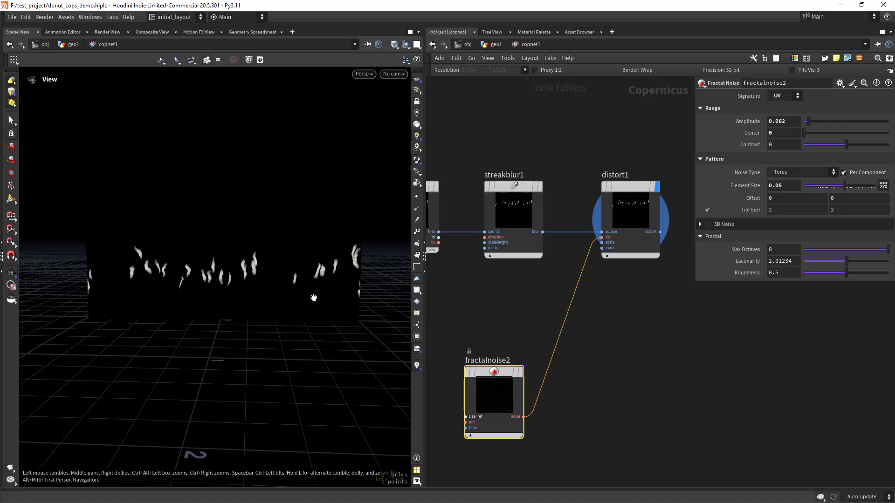
# Step: Set the Fractal Noise's offset to 1.4 in both directions and its roughness to 0.149
pyautogui.moveTo(262, 320); pyautogui.dragTo(288, 304, button='right')
pyautogui.moveTo(323, 304); pyautogui.dragTo(291, 319, button='middle')
pyautogui.moveTo(281, 313); pyautogui.dragTo(312, 302, button='right')
pyautogui.moveTo(311, 303); pyautogui.dragTo(280, 325, button='middle')
pyautogui.moveTo(297, 301); pyautogui.dragTo(304, 301, button='right')
pyautogui.moveTo(747, 198)
pyautogui.mouseDown(button='middle')
pyautogui.moveTo(810, 199)
pyautogui.moveTo(751, 200)
pyautogui.moveTo(750, 209)
pyautogui.mouseUp(button='middle')
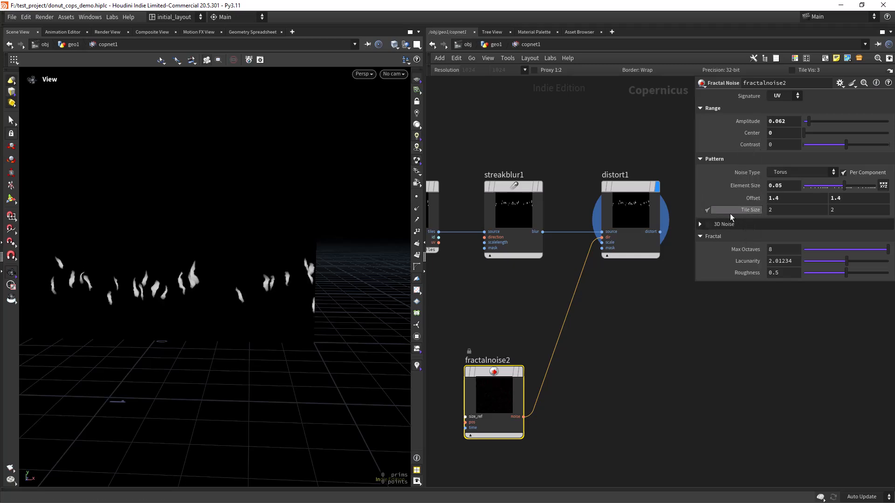
pyautogui.scroll(-1, 609, 330)
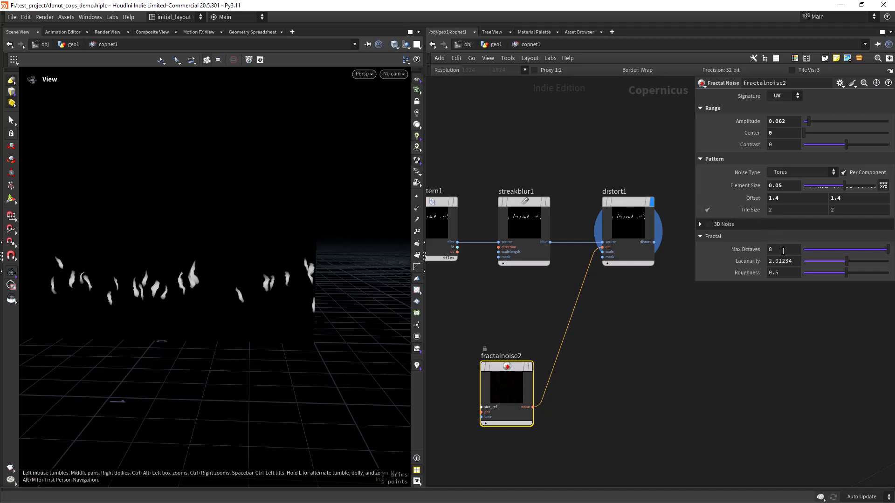
pyautogui.moveTo(823, 274); pyautogui.dragTo(815, 275)
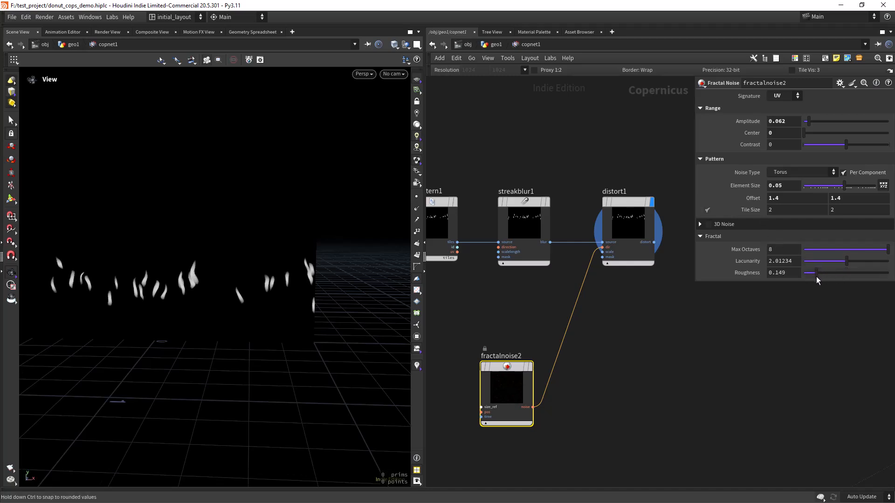
# Step: Add a Quantize node after the Distort and set its segments to 2
pyautogui.scroll(-3, 653, 368)
pyautogui.moveTo(683, 361); pyautogui.dragTo(573, 373, button='middle')
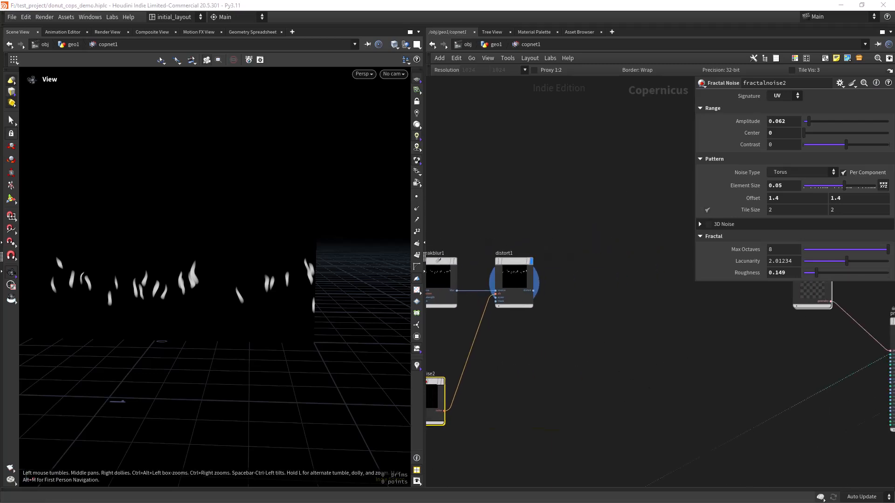
pyautogui.click(572, 276)
pyautogui.press('Tab')
pyautogui.write('q')
pyautogui.press('Return')
pyautogui.click(573, 275)
pyautogui.write('2')
pyautogui.press('Return')
# Step: Connect the Distort output to the new Quantize's source input and display the Quantize
pyautogui.scroll(4, 548, 295)
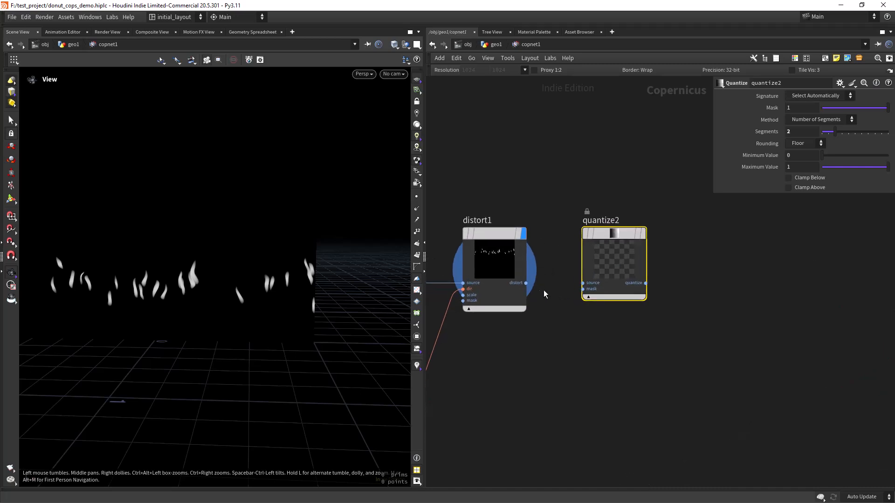
pyautogui.click(583, 283)
pyautogui.click(643, 233)
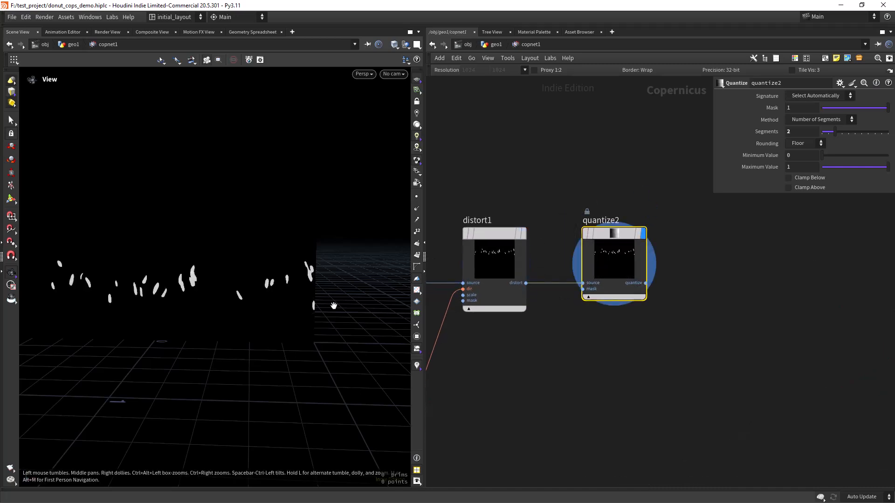
# Step: Save the scene file
pyautogui.scroll(2, 252, 312)
pyautogui.hotkey('ctrl', 's')
pyautogui.scroll(-8, 631, 359)
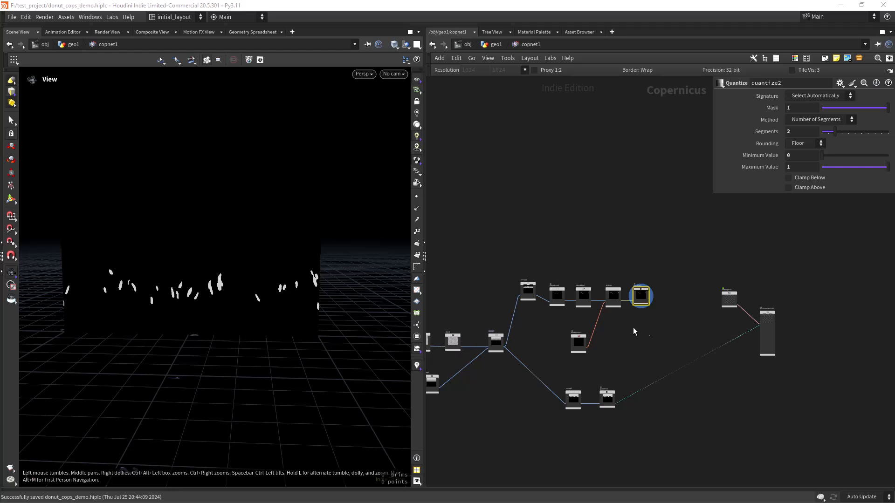
# Step: Add a Blend node and insert it into the wire between the first Quantize and the Preview Material
pyautogui.scroll(4, 641, 336)
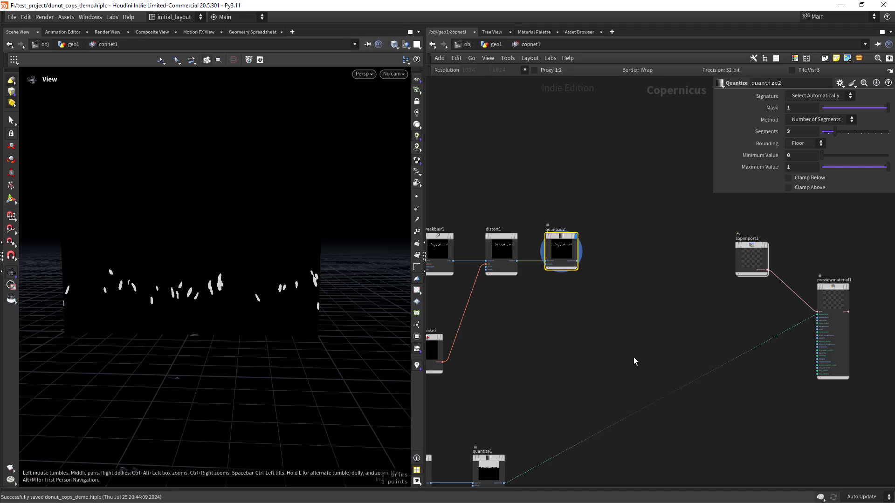
pyautogui.press('Tab')
pyautogui.write('ble')
pyautogui.press('Return')
pyautogui.click(636, 359)
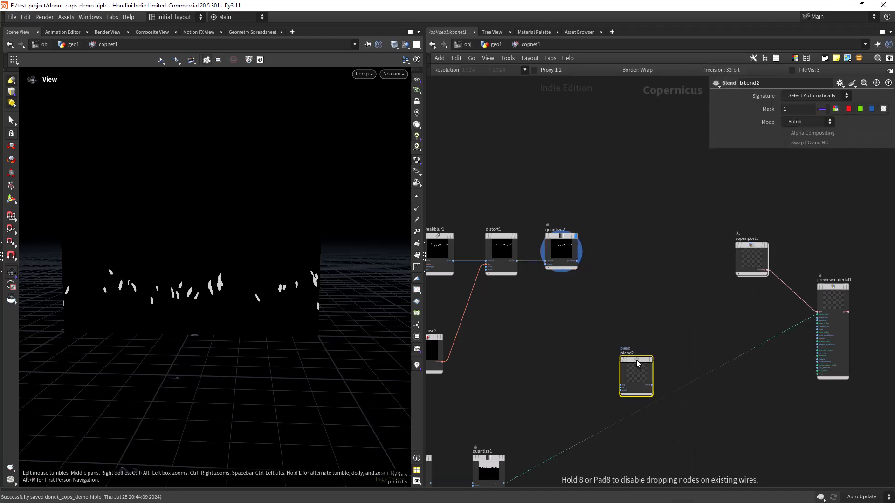
pyautogui.scroll(4, 595, 381)
pyautogui.moveTo(594, 381); pyautogui.dragTo(567, 310, button='middle')
pyautogui.moveTo(622, 291); pyautogui.dragTo(634, 337)
# Step: Connect the second Quantize's output to the Blend's fg input and display the Blend in Maximum mode
pyautogui.scroll(-5, 618, 301)
pyautogui.scroll(5, 587, 192)
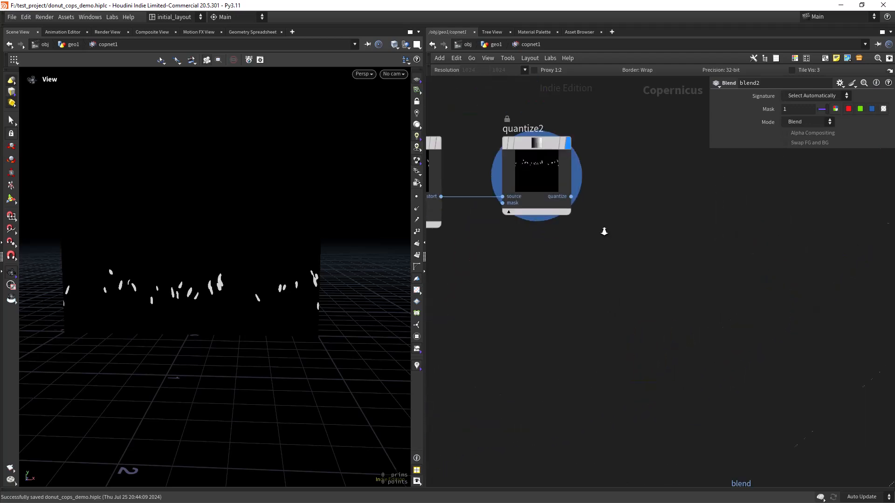
pyautogui.click(571, 195)
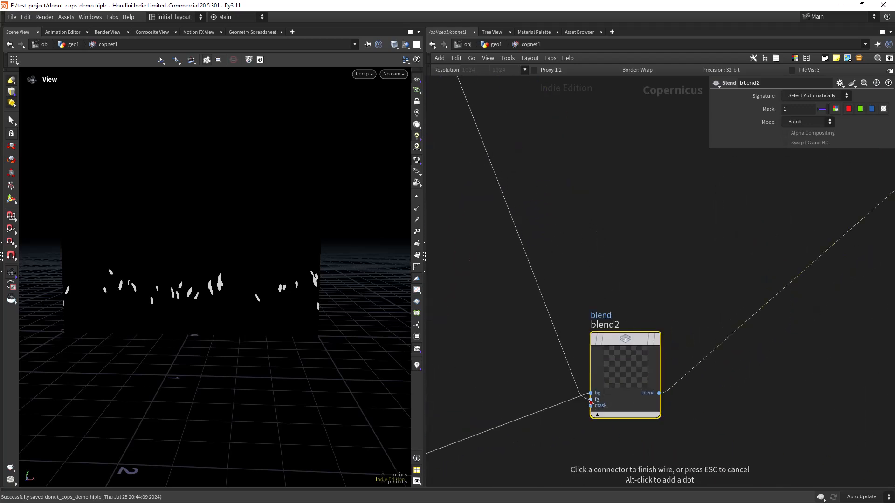
pyautogui.click(591, 399)
pyautogui.moveTo(645, 337)
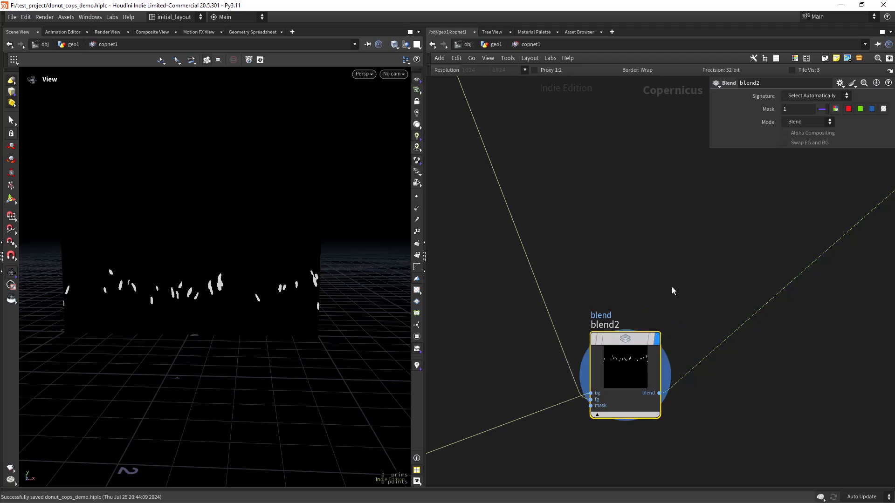
pyautogui.click(802, 122)
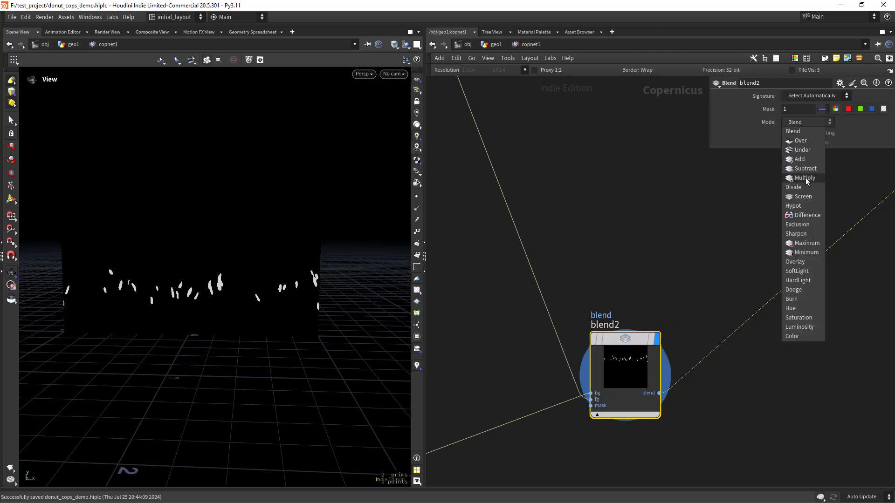
pyautogui.click(806, 246)
# Step: Add a Transform 2D node and insert it into the wire between the second Quantize and the Blend
pyautogui.scroll(-4, 599, 278)
pyautogui.moveTo(608, 265); pyautogui.dragTo(618, 292, button='middle')
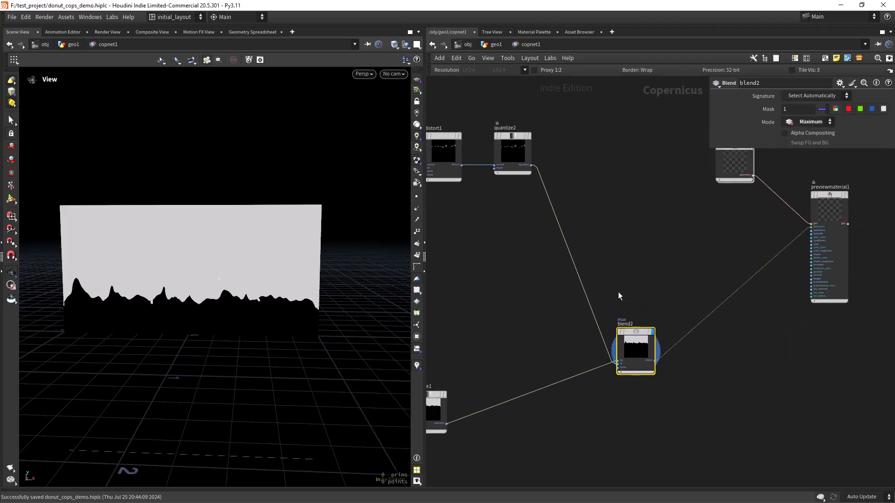
pyautogui.press('Tab')
pyautogui.write('tran')
pyautogui.press('Return')
pyautogui.click(591, 239)
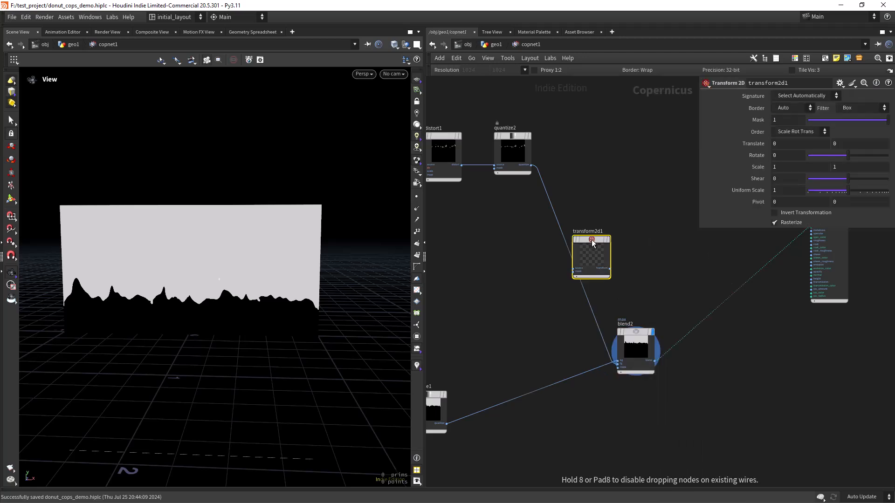
pyautogui.moveTo(581, 246); pyautogui.dragTo(571, 271)
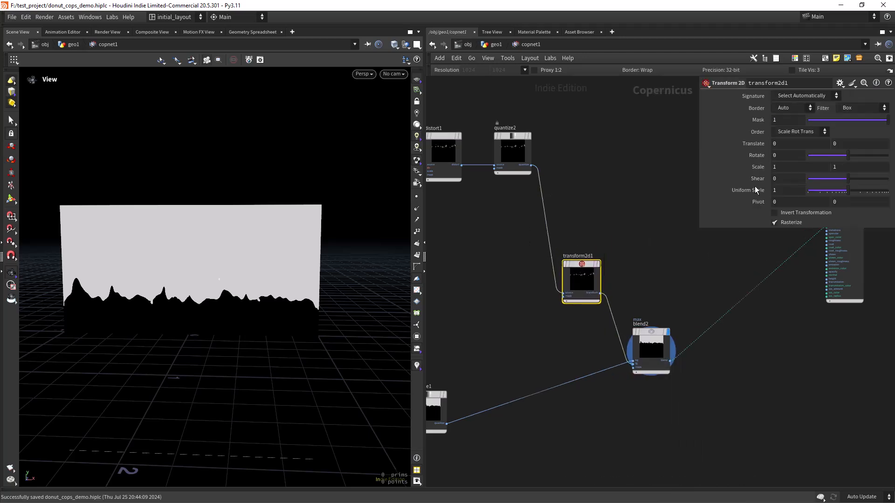
# Step: Set the Transform 2D's vertical translate to -0.05 to shift the drips below the icing edge
pyautogui.moveTo(849, 143); pyautogui.dragTo(831, 167, button='middle')
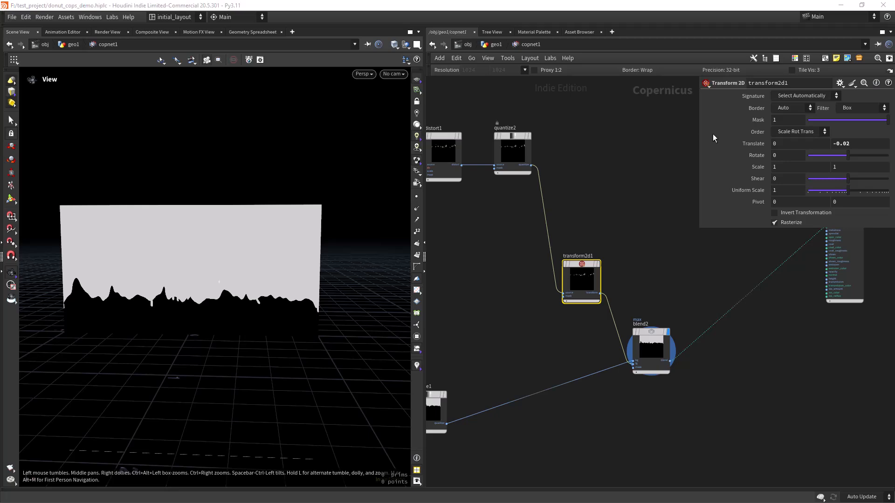
pyautogui.click(846, 143)
pyautogui.write('5')
pyautogui.press('Return')
pyautogui.scroll(3, 293, 293)
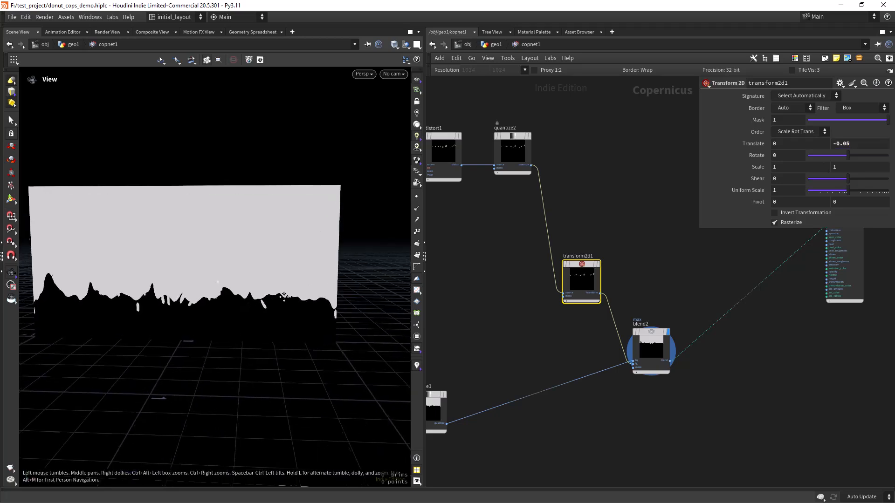
# Step: Display the Distort and second Quantize outputs to examine the drips separately from the icing
pyautogui.scroll(3, 293, 292)
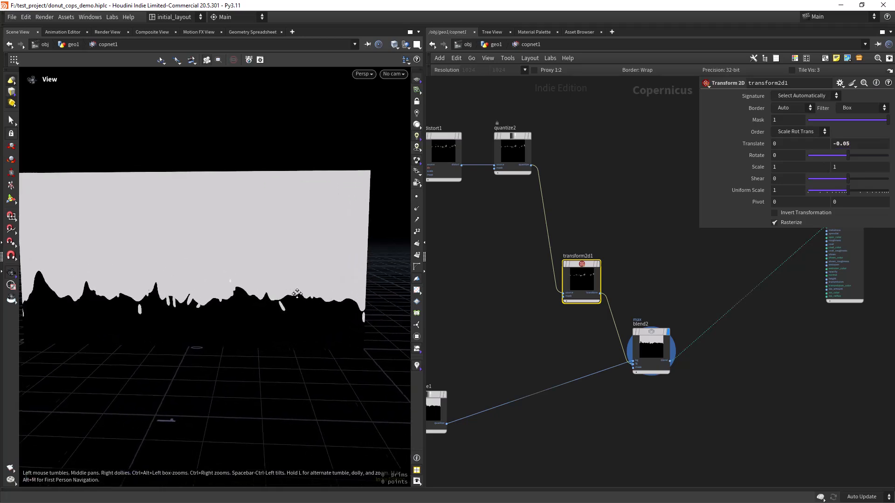
pyautogui.moveTo(317, 293); pyautogui.dragTo(278, 323, button='right')
pyautogui.moveTo(305, 307); pyautogui.dragTo(306, 313, button='middle')
pyautogui.moveTo(470, 238)
pyautogui.mouseDown(button='middle')
pyautogui.moveTo(613, 256)
pyautogui.moveTo(578, 273)
pyautogui.mouseUp(button='middle')
pyautogui.scroll(-2, 608, 244)
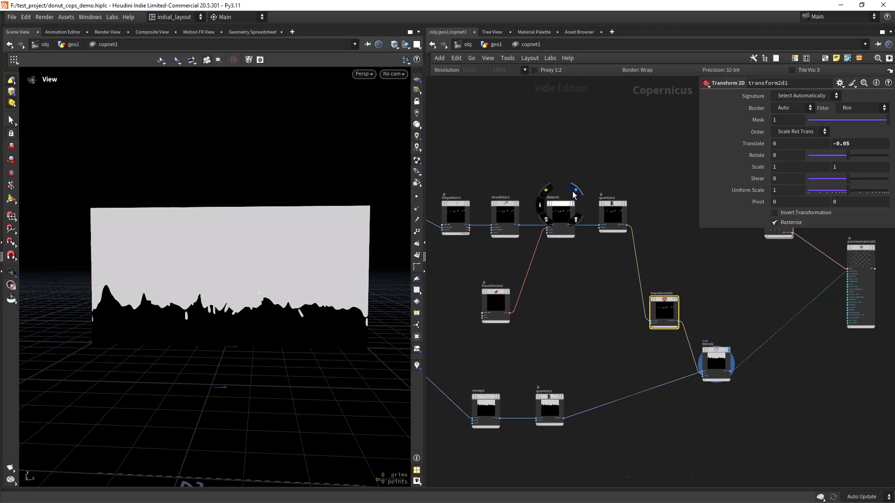
pyautogui.click(572, 204)
pyautogui.scroll(2, 567, 264)
pyautogui.moveTo(638, 182)
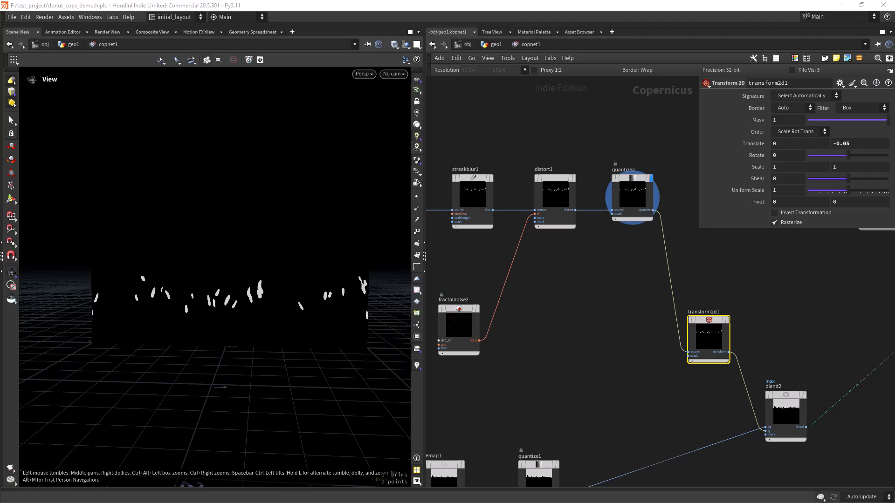
# Step: Display the Transform 2D and the Blend in turn to compare the shifted drips with the combined mask
pyautogui.click(634, 196)
pyautogui.moveTo(629, 252); pyautogui.dragTo(545, 244, button='middle')
pyautogui.moveTo(633, 298)
pyautogui.click(639, 278)
pyautogui.moveTo(690, 362); pyautogui.dragTo(653, 309, button='middle')
pyautogui.moveTo(657, 317)
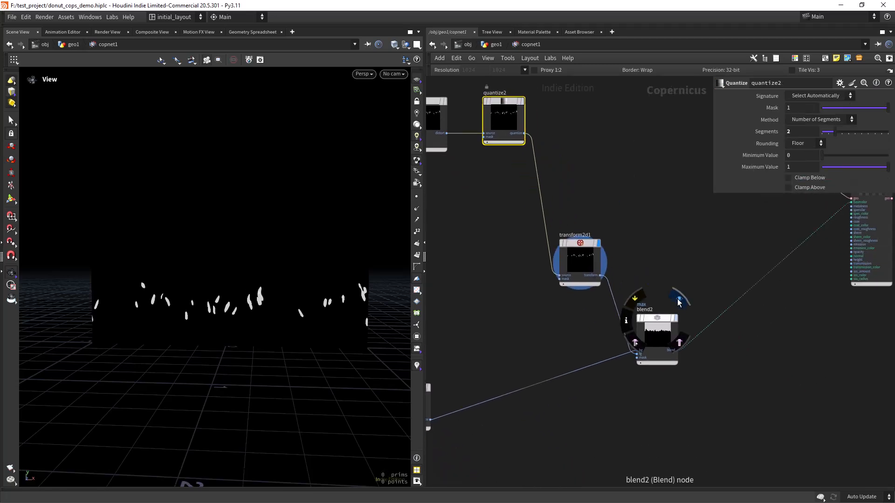
pyautogui.click(678, 301)
pyautogui.scroll(-1, 536, 319)
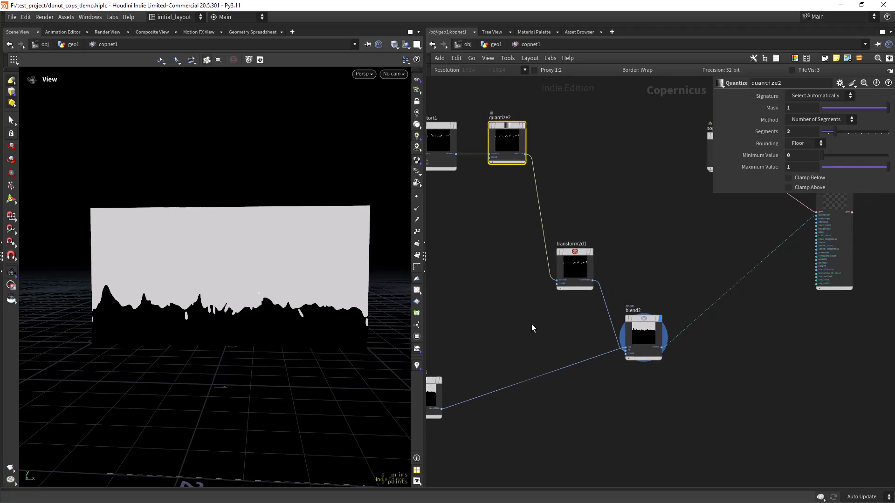
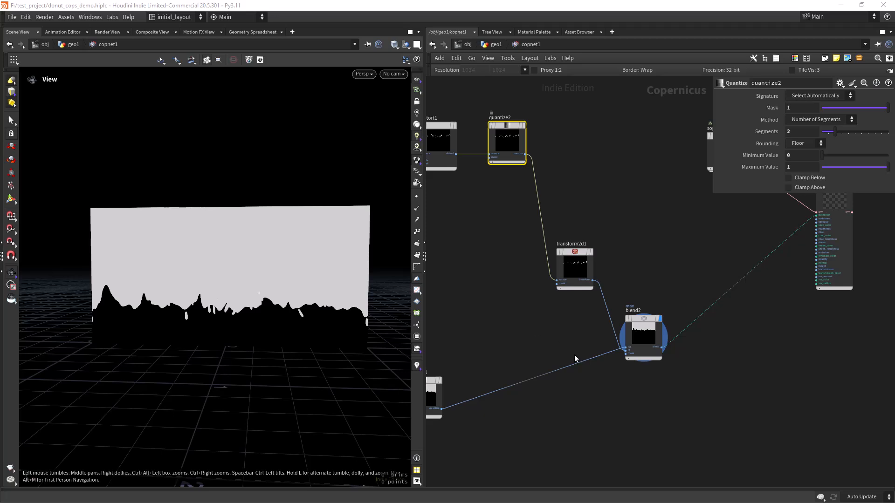
# Step: Insert an Equalize node between the Blend and the Preview Material and display its output
pyautogui.moveTo(660, 374); pyautogui.dragTo(541, 344, button='middle')
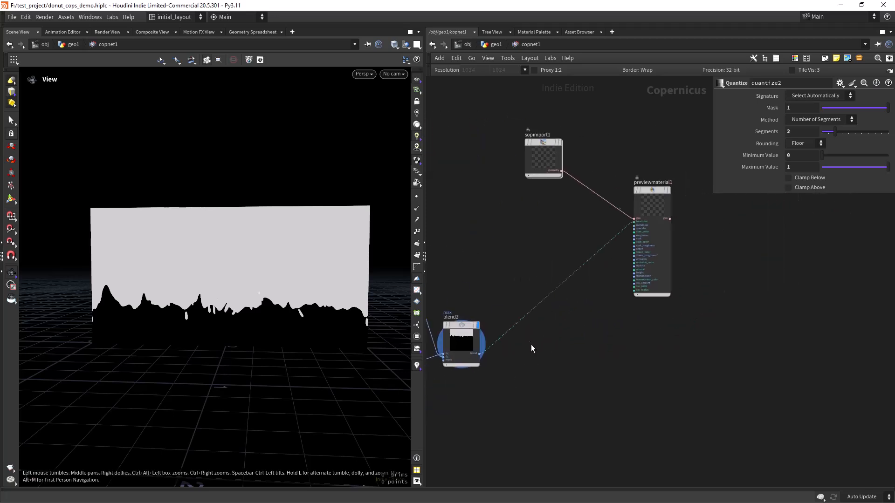
pyautogui.press('Tab')
pyautogui.write('eq')
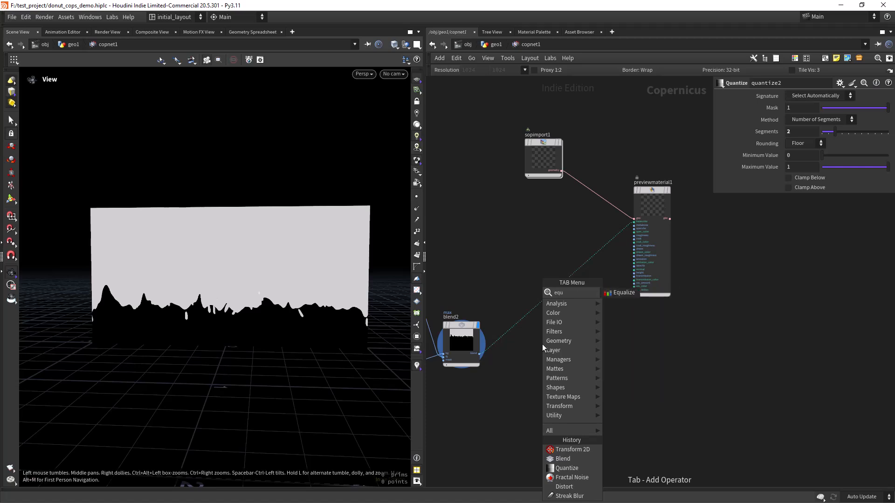
pyautogui.press('Return')
pyautogui.click(542, 347)
pyautogui.moveTo(541, 351); pyautogui.dragTo(527, 332)
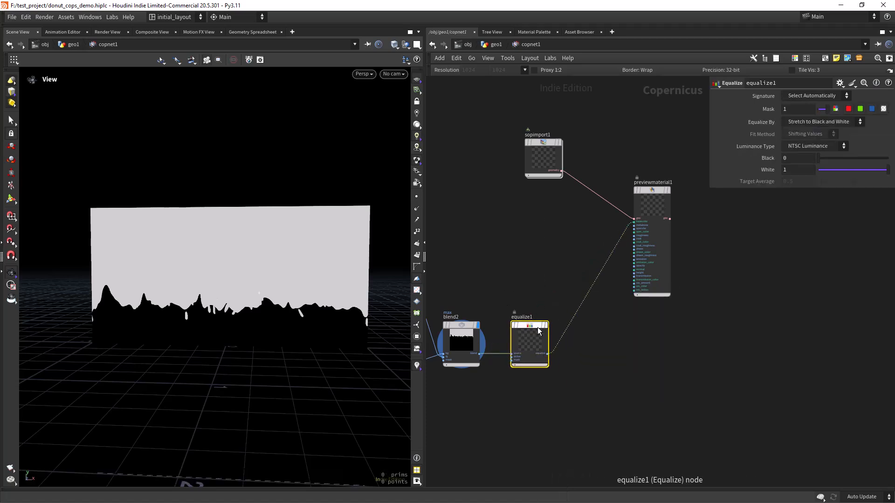
pyautogui.scroll(2, 536, 298)
pyautogui.moveTo(548, 332)
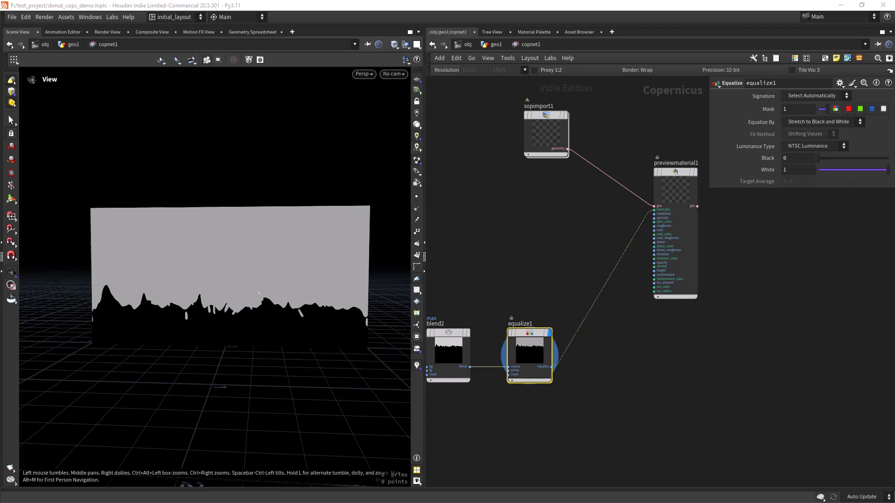
# Step: Display the Transform 2D and first Quantize outputs in turn to check the brightness of both Blend inputs
pyautogui.moveTo(517, 295); pyautogui.dragTo(704, 276, button='middle')
pyautogui.moveTo(553, 242)
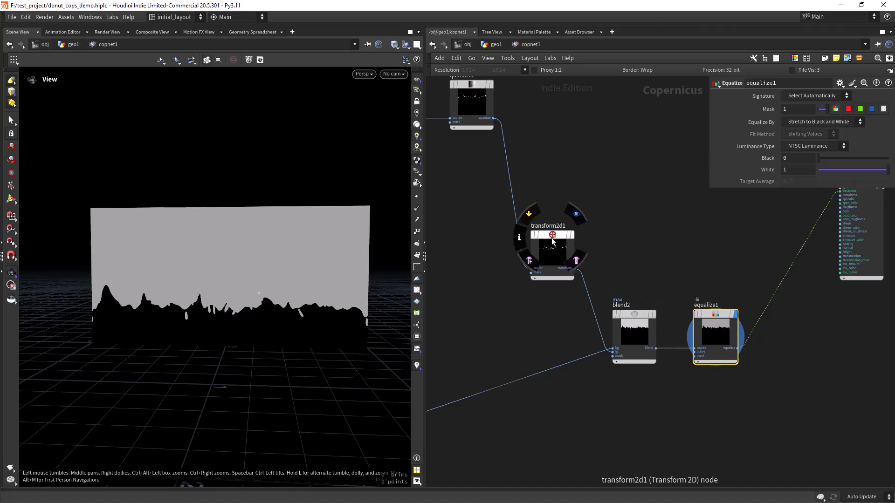
pyautogui.click(576, 214)
pyautogui.moveTo(510, 329); pyautogui.dragTo(661, 228, button='middle')
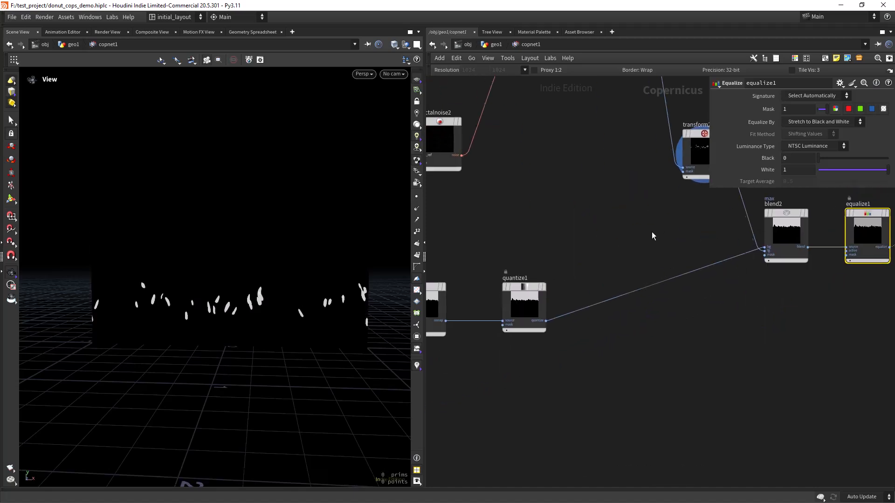
pyautogui.moveTo(533, 284)
pyautogui.click(548, 266)
pyautogui.click(544, 286)
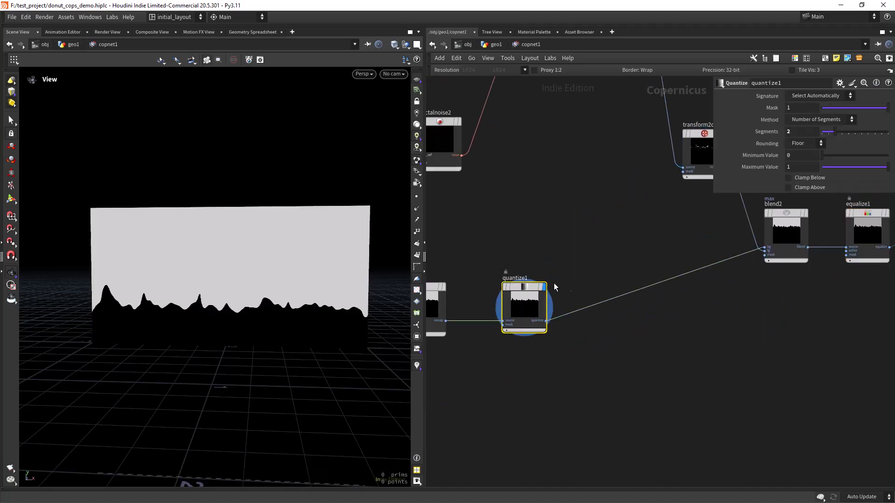
# Step: Insert another Equalize node between the first Quantize and the Blend and display its output
pyautogui.scroll(2, 603, 272)
pyautogui.press('Tab')
pyautogui.write('equ')
pyautogui.press('Return')
pyautogui.click(561, 284)
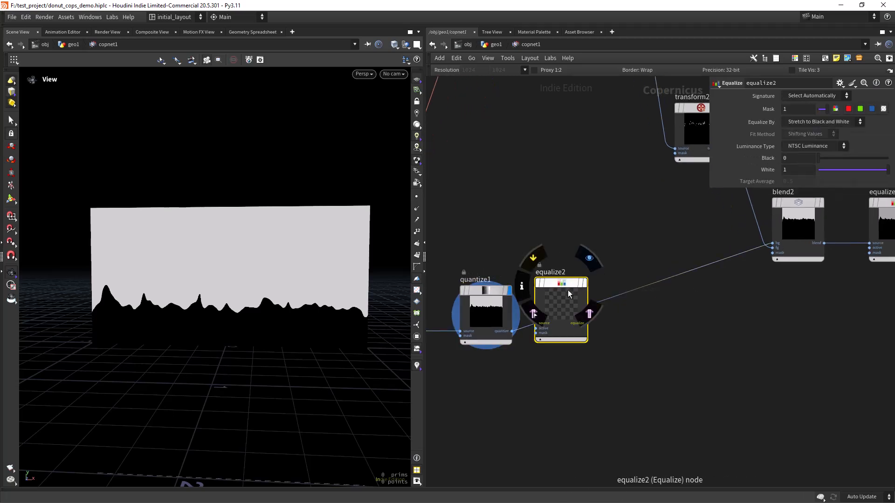
pyautogui.moveTo(547, 283); pyautogui.dragTo(565, 301)
pyautogui.click(606, 303)
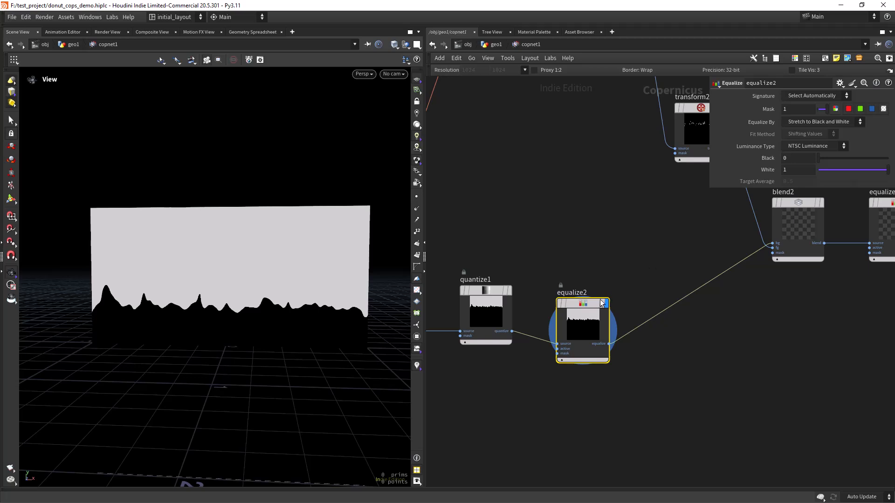
# Step: Display the Blend and the Equalize after it to compare their brightness
pyautogui.moveTo(817, 201); pyautogui.dragTo(614, 263, button='middle')
pyautogui.moveTo(614, 262)
pyautogui.click(622, 241)
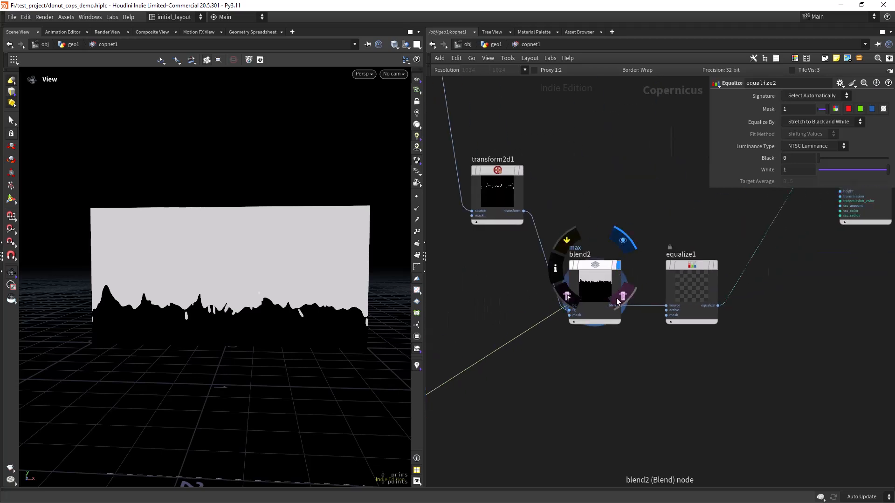
pyautogui.moveTo(546, 308); pyautogui.dragTo(569, 292, button='middle')
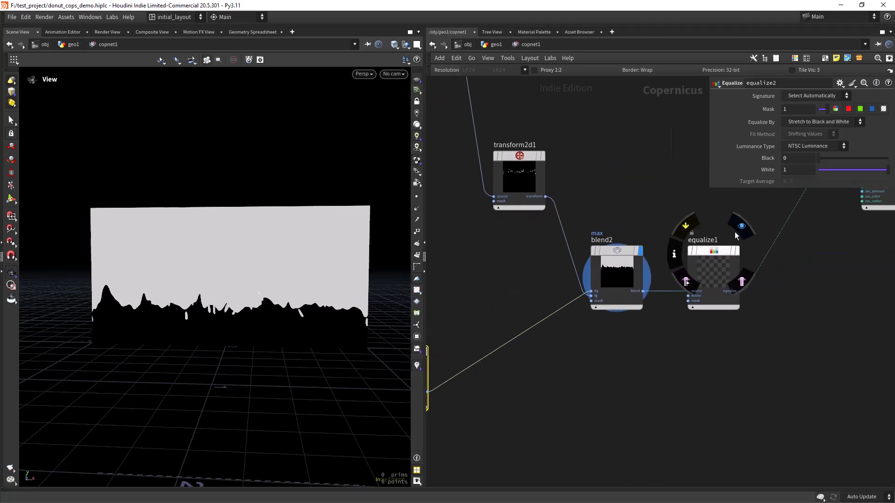
pyautogui.click(740, 227)
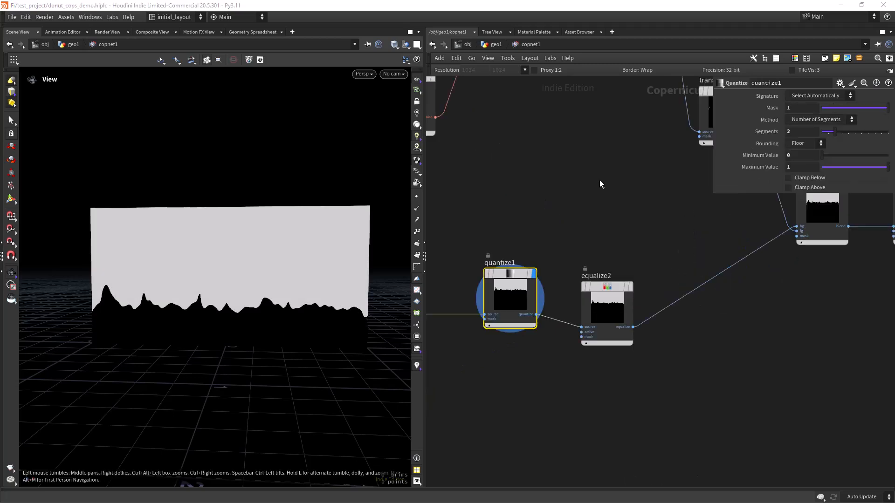
# Step: Delete the Equalize node between the first Quantize and the Blend
pyautogui.scroll(-3, 600, 199)
pyautogui.moveTo(610, 205); pyautogui.dragTo(552, 239, button='middle')
pyautogui.click(547, 285)
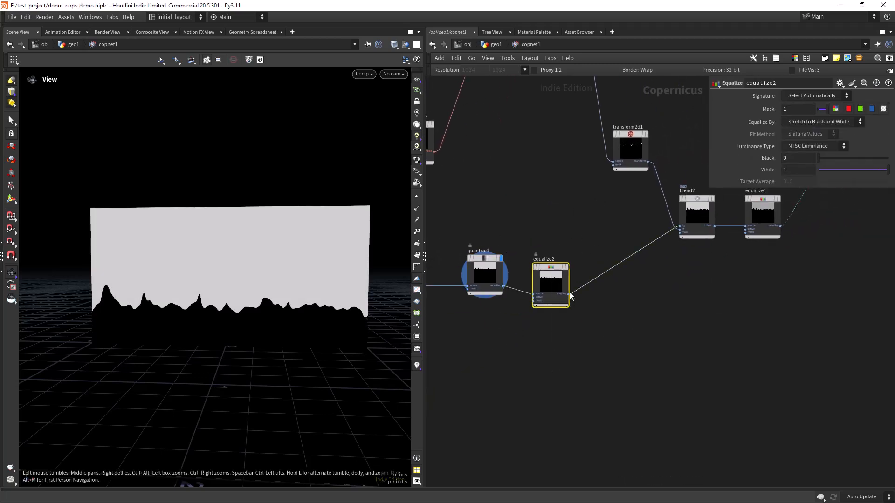
pyautogui.press('Delete')
# Step: Display the remaining Equalize for comparison and return the display to the Blend
pyautogui.moveTo(669, 183); pyautogui.dragTo(549, 250, button='middle')
pyautogui.scroll(1, 498, 268)
pyautogui.moveTo(659, 267)
pyautogui.click(677, 251)
pyautogui.click(606, 247)
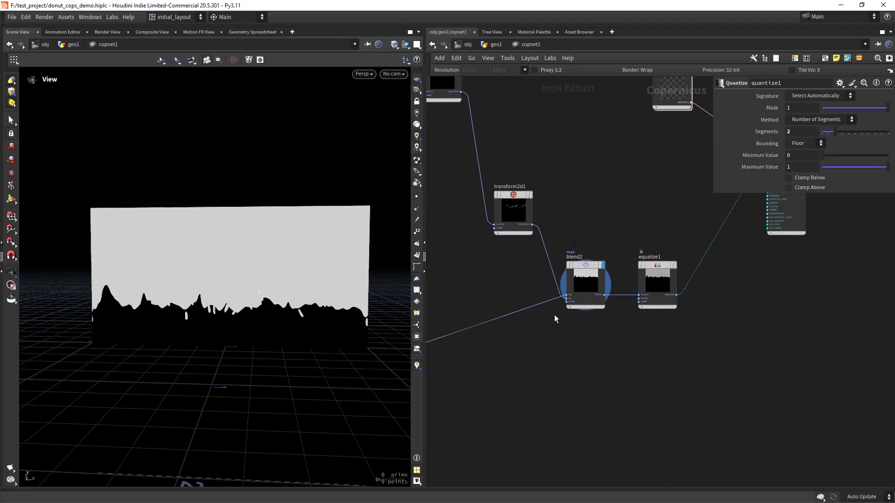
# Step: Set the Remap node's input range to a minimum of 0.38 and a maximum of 0.42
pyautogui.moveTo(489, 365); pyautogui.dragTo(648, 326, button='middle')
pyautogui.moveTo(625, 242); pyautogui.dragTo(572, 310, button='middle')
pyautogui.moveTo(472, 310); pyautogui.dragTo(632, 272, button='middle')
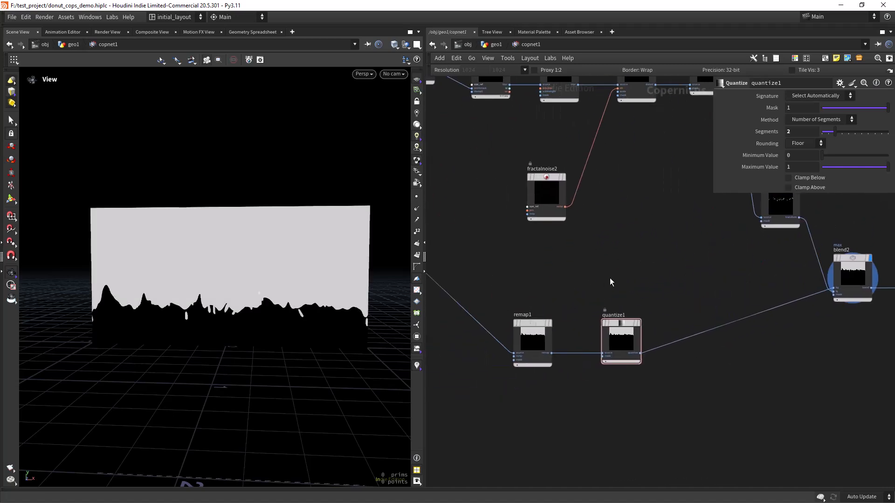
pyautogui.click(533, 338)
pyautogui.moveTo(843, 135); pyautogui.dragTo(847, 150)
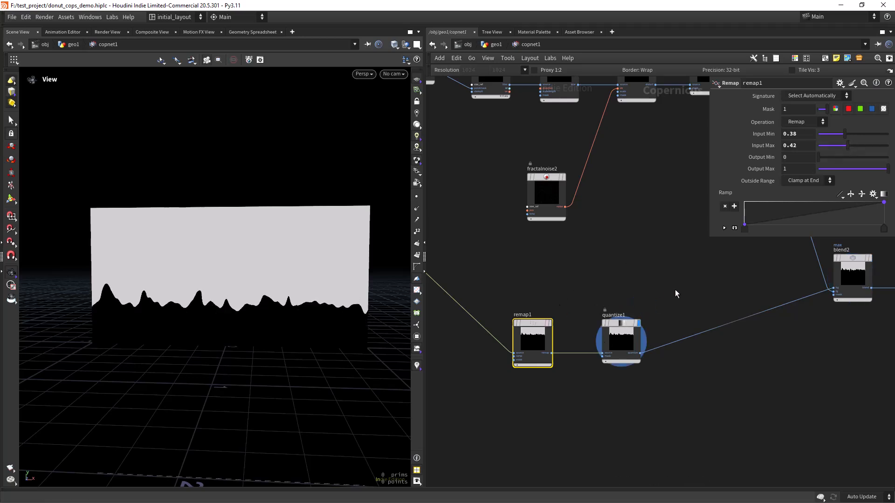
# Step: Try Closest and Ceiling rounding on the first Quantize and restore it to Floor
pyautogui.moveTo(636, 321); pyautogui.dragTo(582, 319, button='middle')
pyautogui.click(582, 319)
pyautogui.moveTo(646, 276); pyautogui.dragTo(571, 288, button='middle')
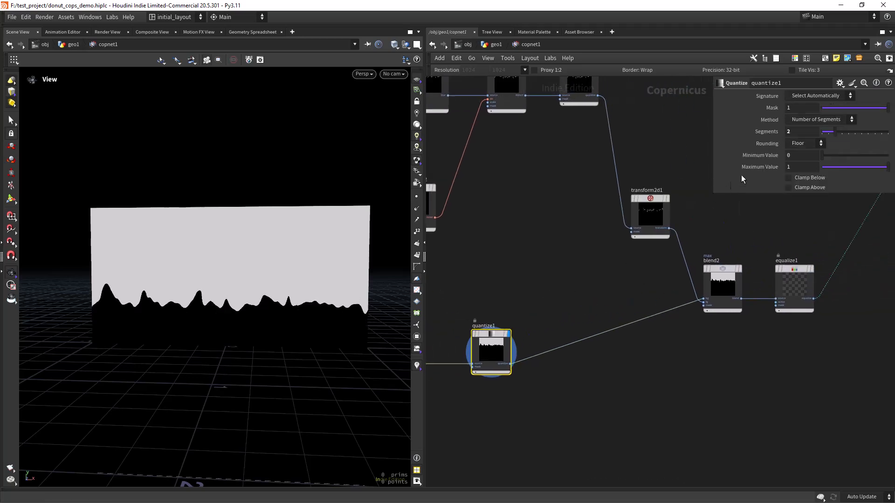
pyautogui.click(801, 143)
pyautogui.click(802, 161)
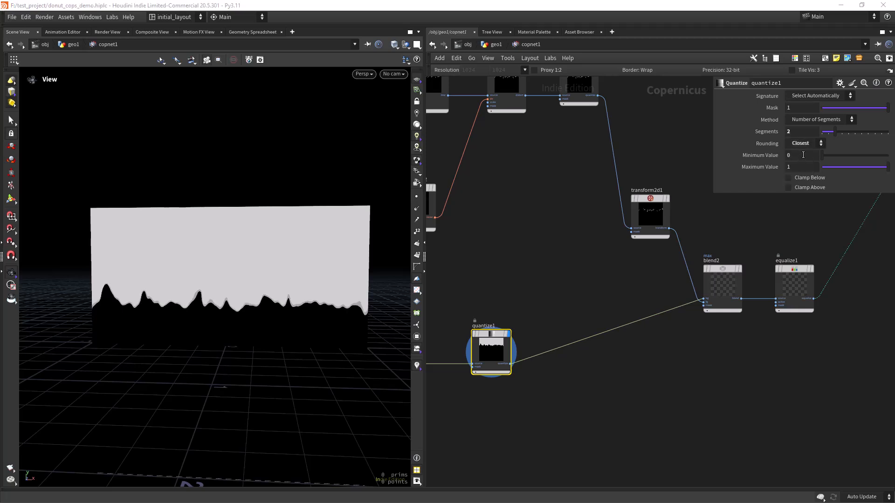
pyautogui.click(806, 145)
pyautogui.click(799, 179)
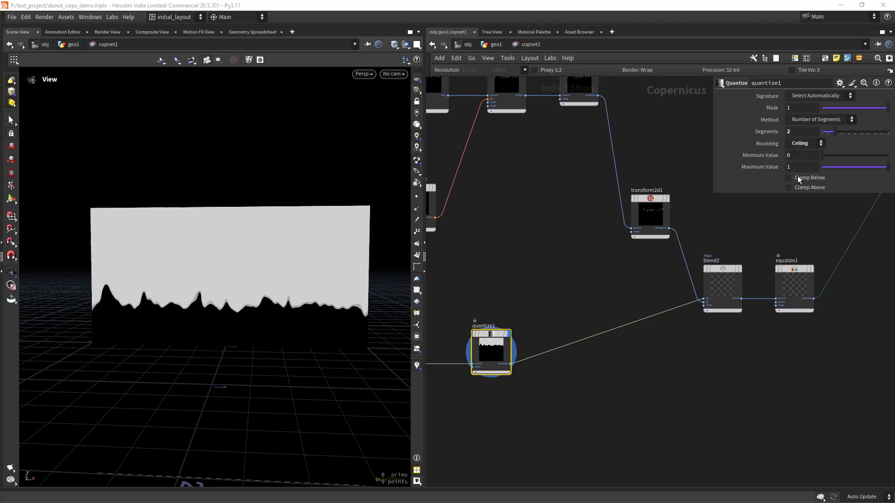
pyautogui.click(804, 143)
pyautogui.click(800, 152)
# Step: Enable Clamp Above on the first Quantize and display the Blend
pyautogui.moveTo(659, 235); pyautogui.dragTo(599, 264, button='middle')
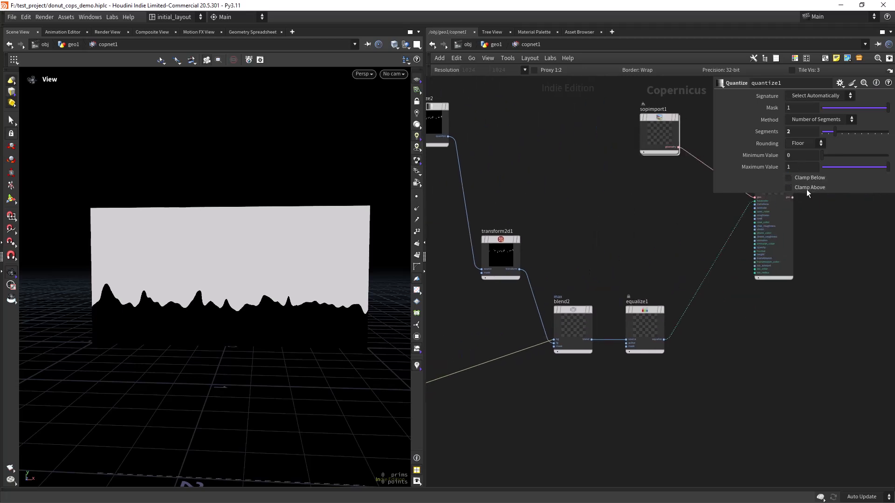
pyautogui.moveTo(631, 267); pyautogui.dragTo(607, 292, button='middle')
pyautogui.click(609, 343)
pyautogui.scroll(1, 580, 271)
pyautogui.moveTo(535, 232); pyautogui.dragTo(594, 270, button='middle')
# Step: Display the Transform 2D output, select the node and reload the Scene View
pyautogui.moveTo(556, 288)
pyautogui.click(573, 264)
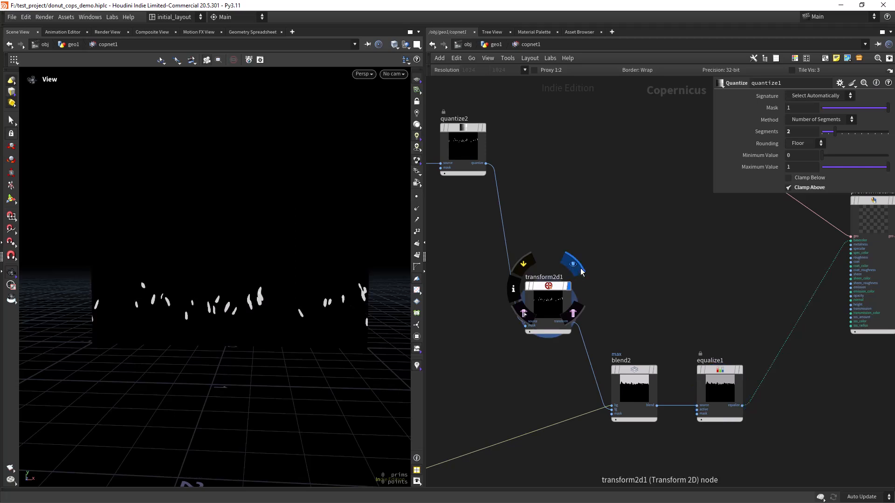
pyautogui.click(548, 303)
pyautogui.click(112, 17)
pyautogui.click(126, 45)
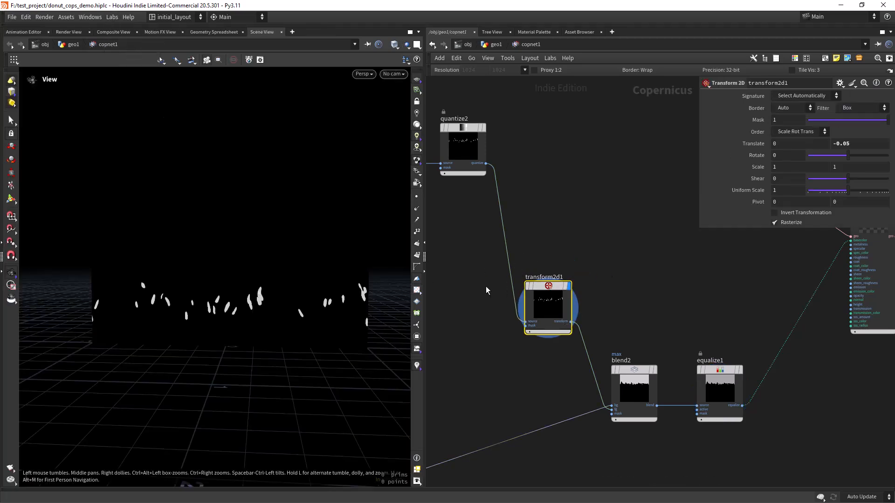
# Step: Display the Blend and try its Multiply and Add modes on the icing and drip masks
pyautogui.moveTo(644, 305); pyautogui.dragTo(569, 262, button='middle')
pyautogui.click(580, 325)
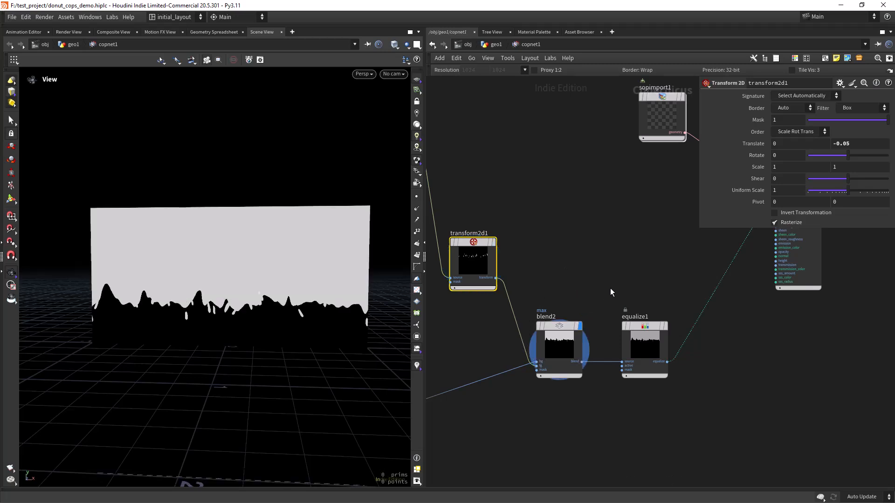
pyautogui.click(549, 335)
pyautogui.click(807, 122)
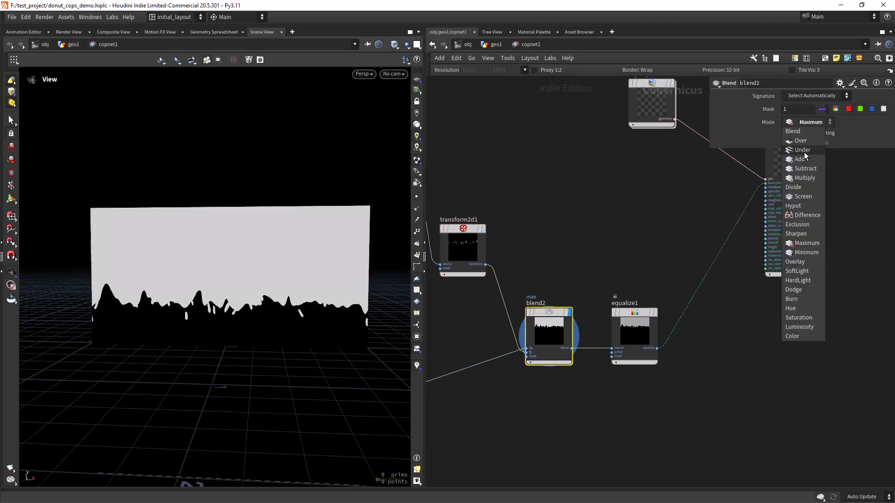
pyautogui.click(804, 178)
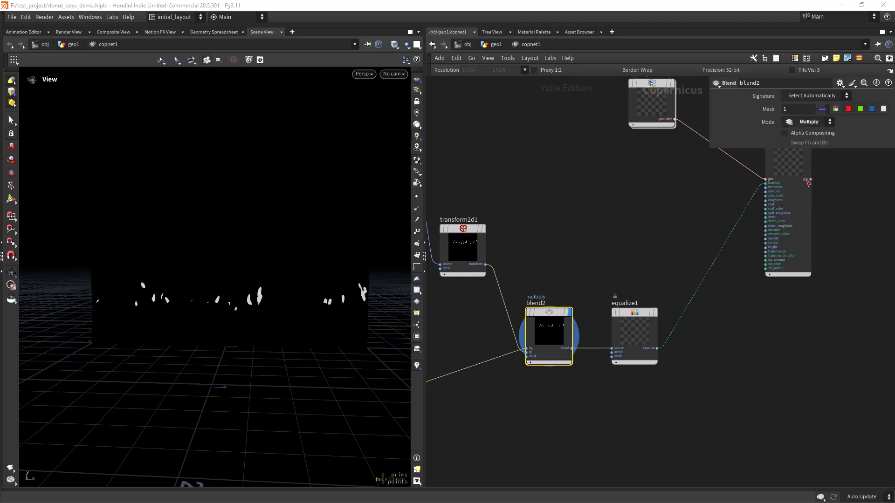
pyautogui.click(813, 123)
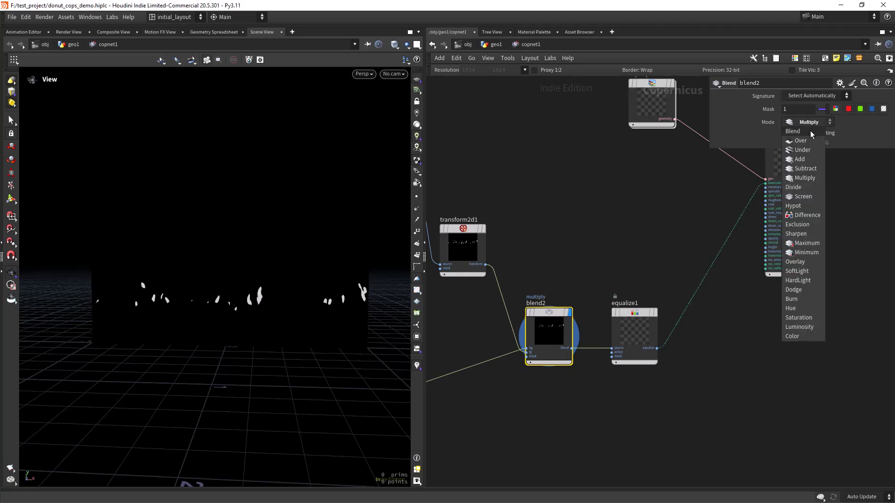
pyautogui.click(808, 159)
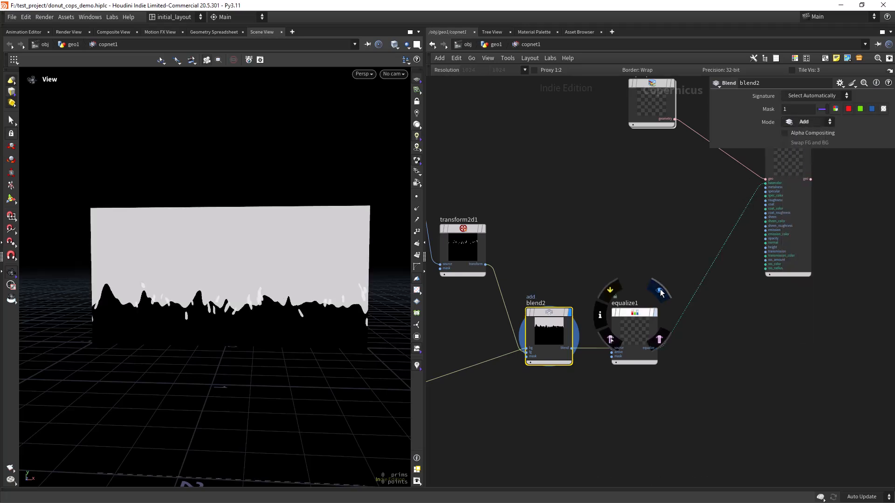
# Step: Return the Blend to Maximum mode and set the displayed Equalize to Move Minimum to Black
pyautogui.click(655, 313)
pyautogui.click(568, 313)
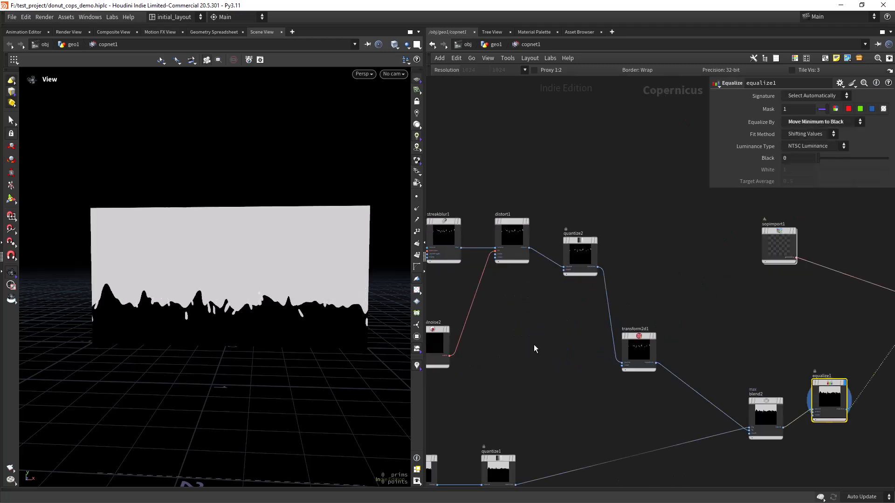
# Step: Delete the second Quantize node between the Distort and the Transform 2D
pyautogui.moveTo(590, 316); pyautogui.dragTo(517, 285, button='middle')
pyautogui.moveTo(510, 219); pyautogui.dragTo(515, 312)
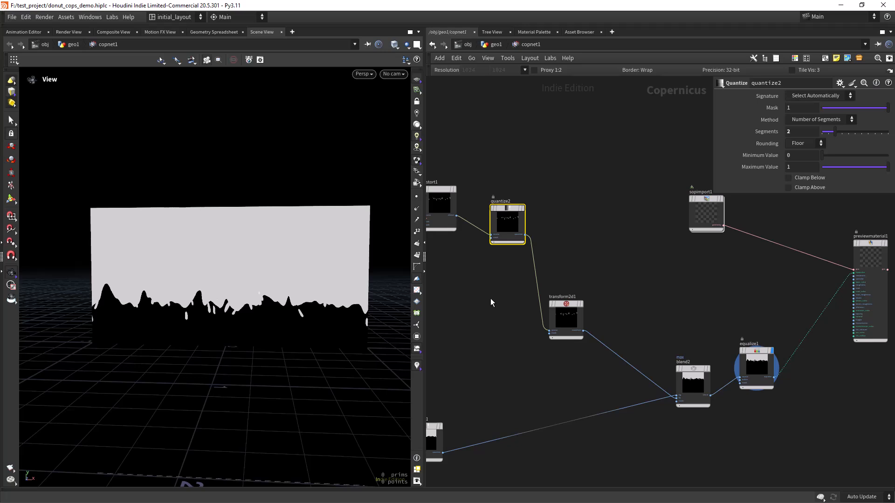
pyautogui.press('Delete')
# Step: Display the output of the Blend that combines the icing and drip masks
pyautogui.moveTo(492, 341); pyautogui.dragTo(412, 289, button='middle')
pyautogui.moveTo(586, 268); pyautogui.dragTo(517, 234, button='middle')
pyautogui.scroll(2, 571, 247)
pyautogui.moveTo(590, 264); pyautogui.dragTo(543, 257, button='middle')
pyautogui.moveTo(564, 296); pyautogui.dragTo(511, 280)
pyautogui.click(523, 259)
# Step: Move the remaining Quantize so it sits between the Blend and the Equalize, and display its output
pyautogui.scroll(-4, 526, 383)
pyautogui.moveTo(447, 398); pyautogui.dragTo(573, 332, button='middle')
pyautogui.scroll(4, 559, 334)
pyautogui.moveTo(549, 253); pyautogui.dragTo(761, 283)
pyautogui.moveTo(773, 263); pyautogui.dragTo(479, 350, button='middle')
pyautogui.moveTo(486, 368); pyautogui.dragTo(570, 342)
pyautogui.moveTo(636, 251); pyautogui.dragTo(663, 249)
pyautogui.moveTo(550, 342); pyautogui.dragTo(604, 262)
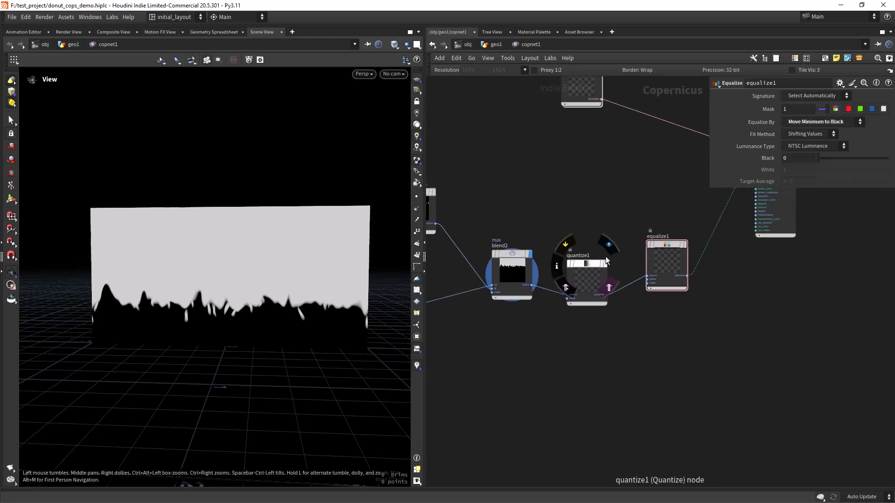
pyautogui.click(609, 246)
# Step: Display the Equalize output and move the SOP Import and Preview Material nodes farther from the mask chain
pyautogui.moveTo(641, 326); pyautogui.dragTo(549, 341, button='middle')
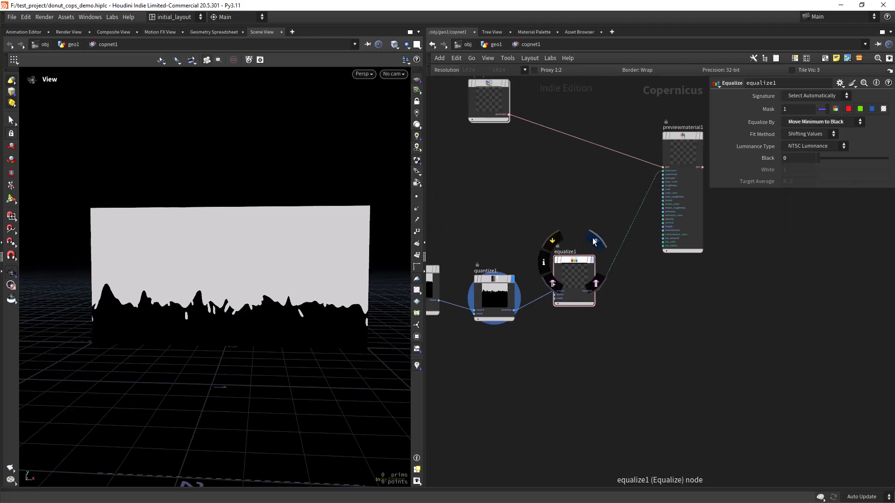
pyautogui.click(594, 241)
pyautogui.moveTo(578, 280); pyautogui.dragTo(584, 279)
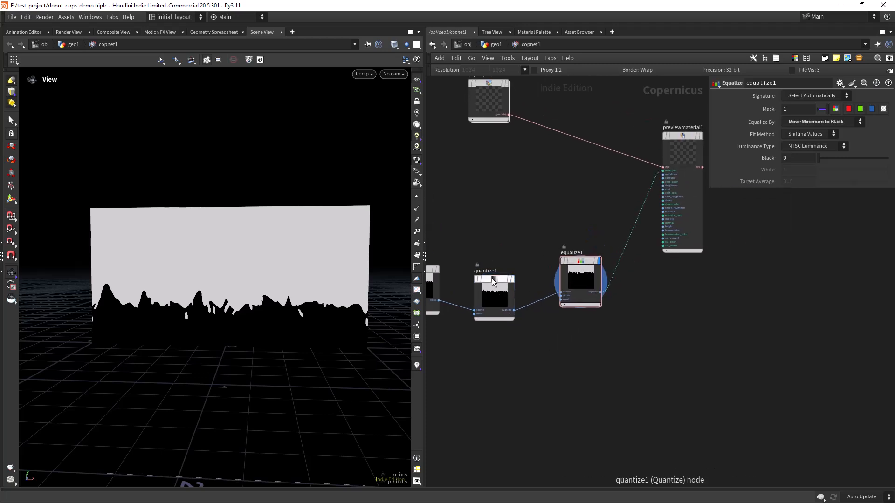
pyautogui.scroll(-8, 585, 219)
pyautogui.moveTo(532, 228); pyautogui.dragTo(680, 215)
pyautogui.moveTo(464, 211); pyautogui.dragTo(616, 199)
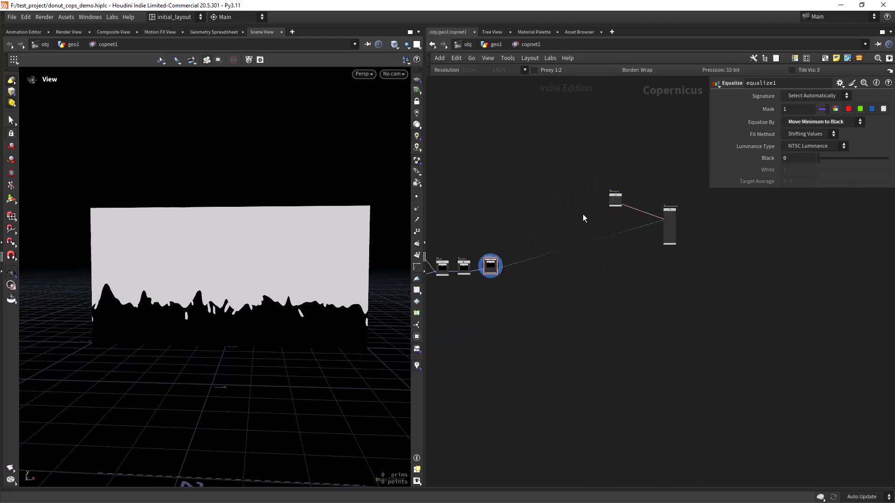
# Step: Display the Preview Material and examine the icing mask on the donut from several angles
pyautogui.scroll(4, 537, 219)
pyautogui.moveTo(610, 232); pyautogui.dragTo(451, 326, button='middle')
pyautogui.click(695, 266)
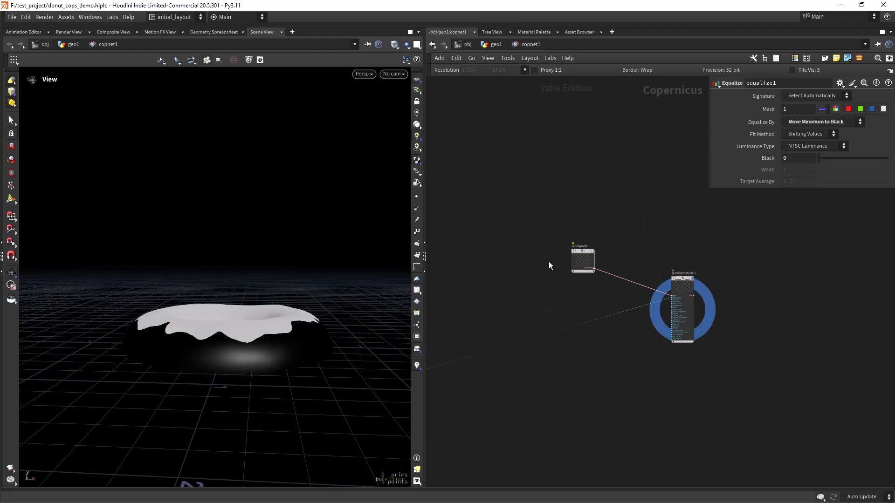
pyautogui.moveTo(295, 325); pyautogui.dragTo(225, 344, button='right')
pyautogui.moveTo(226, 343); pyautogui.dragTo(367, 348)
pyautogui.moveTo(193, 380); pyautogui.dragTo(248, 365, button='middle')
pyautogui.moveTo(491, 304); pyautogui.dragTo(606, 249, button='middle')
pyautogui.moveTo(487, 341); pyautogui.dragTo(560, 337, button='middle')
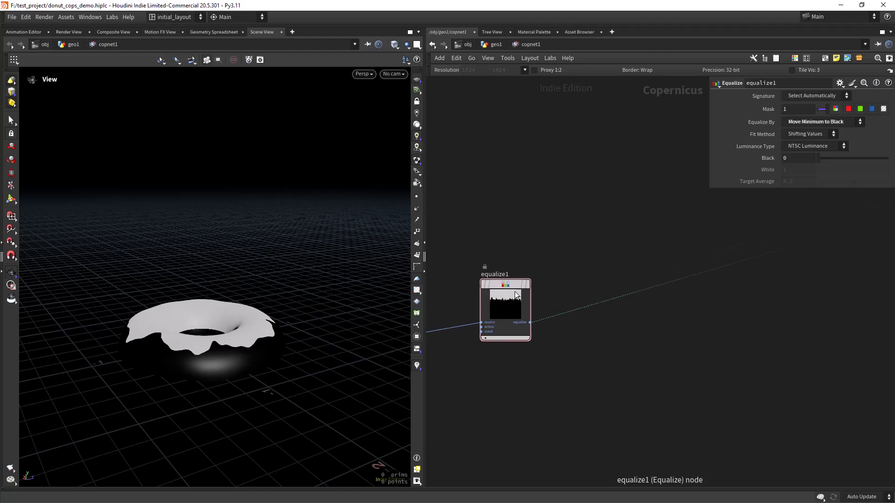
pyautogui.moveTo(175, 359); pyautogui.dragTo(294, 349)
pyautogui.moveTo(172, 373); pyautogui.dragTo(298, 331, button='middle')
pyautogui.moveTo(190, 341); pyautogui.dragTo(191, 383)
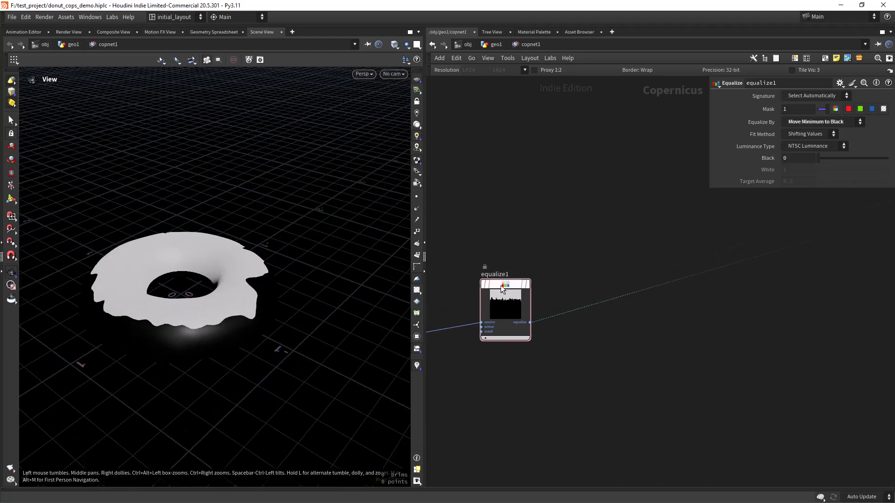
# Step: Compare the Equalize mask with the donut by displaying the Equalize and then the Preview Material
pyautogui.moveTo(488, 280); pyautogui.dragTo(502, 286)
pyautogui.click(557, 269)
pyautogui.scroll(-5, 587, 256)
pyautogui.moveTo(633, 249); pyautogui.dragTo(462, 317, button='middle')
pyautogui.scroll(6, 614, 304)
pyautogui.moveTo(664, 280); pyautogui.dragTo(469, 384, button='middle')
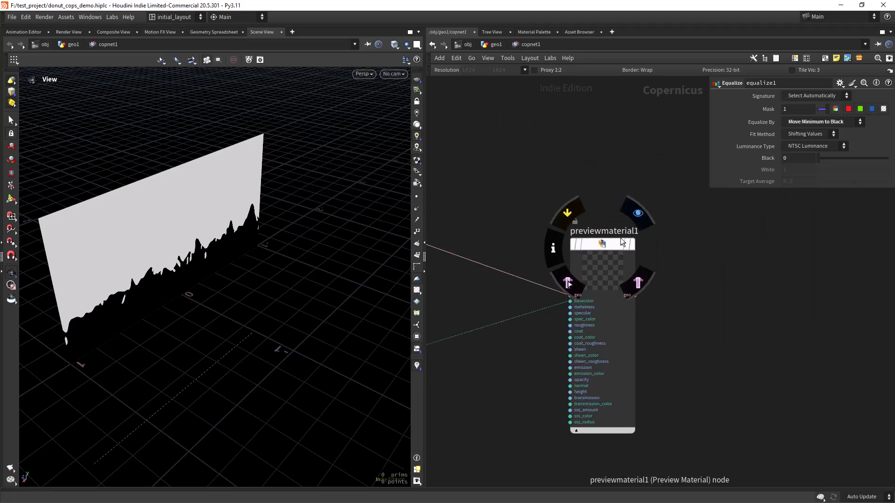
pyautogui.click(639, 214)
pyautogui.moveTo(233, 348); pyautogui.dragTo(311, 331)
# Step: Display the Equalize output again and check the drips in the flat mask
pyautogui.moveTo(469, 298); pyautogui.dragTo(650, 245, button='middle')
pyautogui.scroll(-7, 615, 247)
pyautogui.moveTo(507, 276); pyautogui.dragTo(713, 218, button='middle')
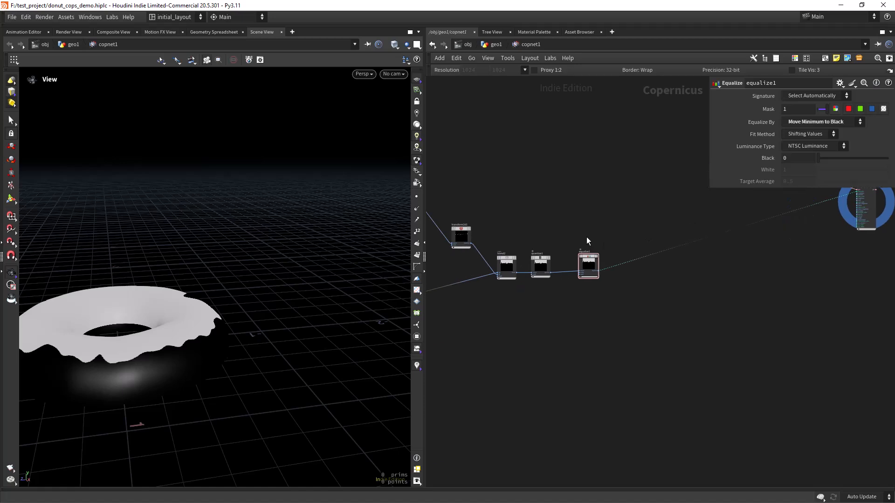
pyautogui.scroll(5, 587, 241)
pyautogui.click(618, 261)
pyautogui.moveTo(524, 250); pyautogui.dragTo(691, 235, button='middle')
pyautogui.moveTo(293, 320); pyautogui.dragTo(274, 302)
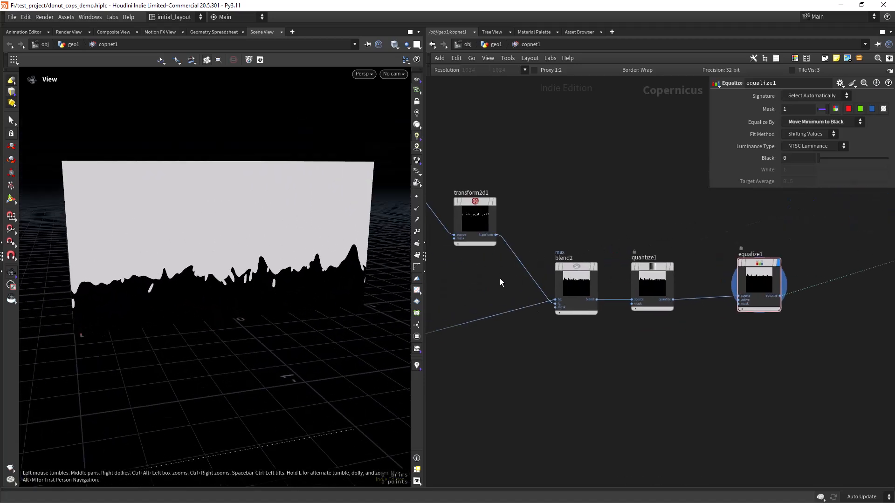
# Step: Return the display to the Preview Material to check the drips on the donut
pyautogui.scroll(-6, 499, 279)
pyautogui.moveTo(741, 261); pyautogui.dragTo(536, 305, button='middle')
pyautogui.moveTo(646, 303); pyautogui.dragTo(551, 335, button='middle')
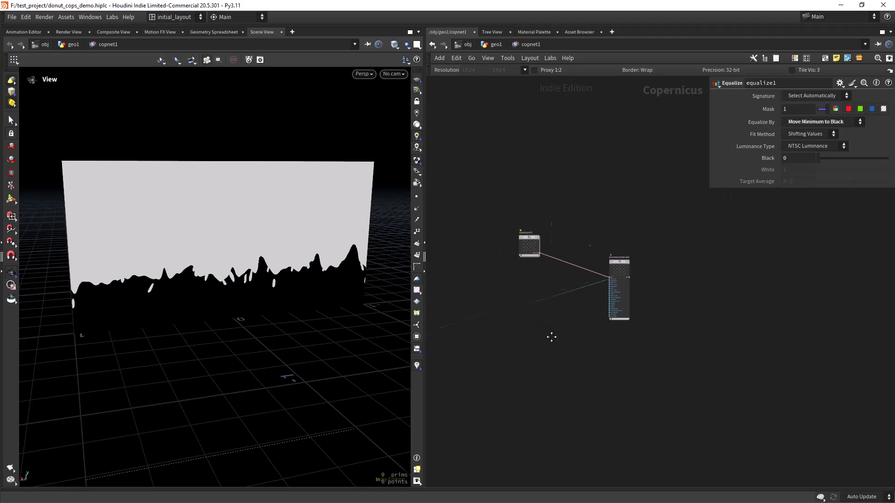
pyautogui.click(618, 266)
pyautogui.click(112, 17)
pyautogui.click(123, 44)
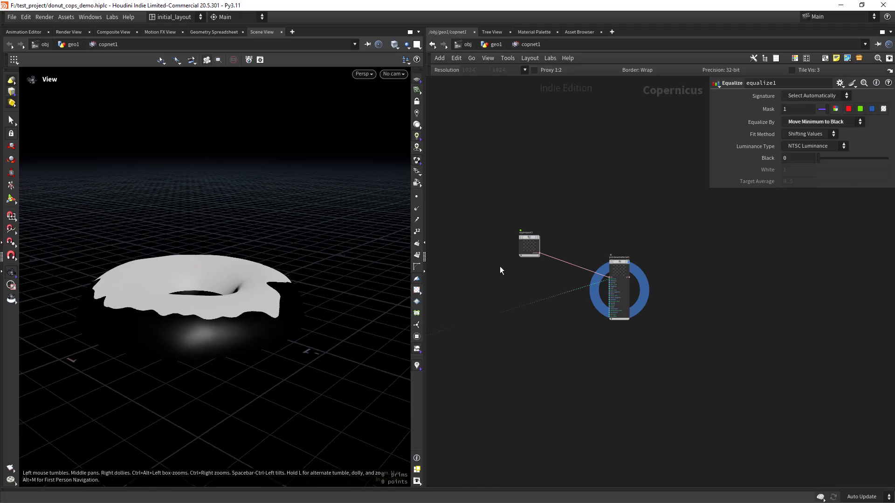
# Step: Cut the Preview Material's basecolor wire and reconnect the Equalize output to the basecolor input
pyautogui.scroll(6, 513, 298)
pyautogui.press('y')
pyautogui.moveTo(507, 281); pyautogui.dragTo(488, 213)
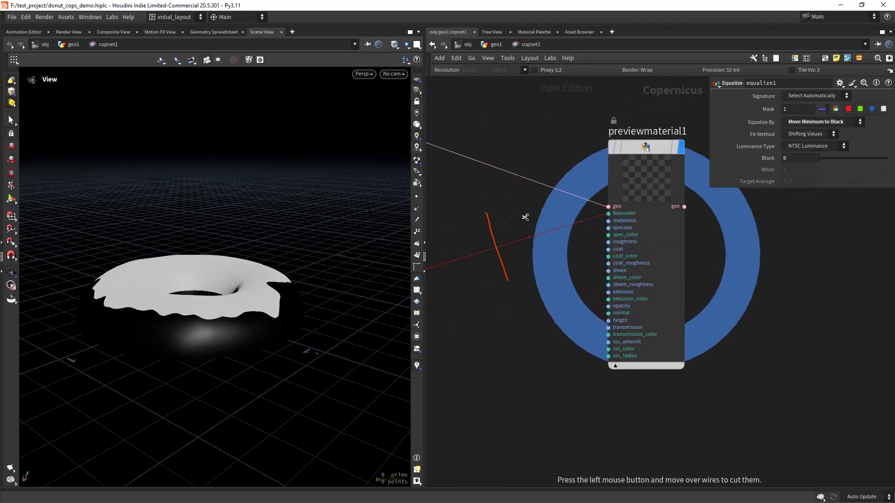
pyautogui.click(609, 213)
pyautogui.scroll(-5, 504, 276)
pyautogui.moveTo(477, 298); pyautogui.dragTo(717, 221, button='middle')
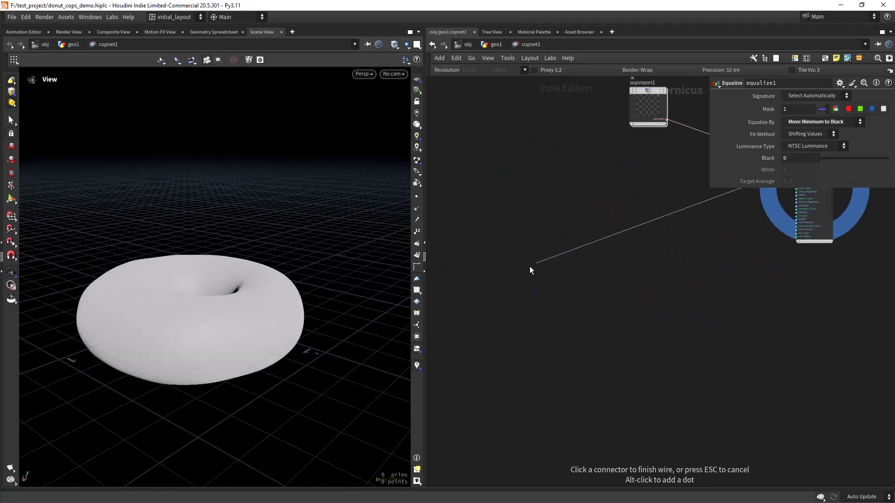
pyautogui.moveTo(480, 280); pyautogui.dragTo(745, 209, button='middle')
pyautogui.click(558, 259)
# Step: Check the refreshed icing on the donut and save the scene file
pyautogui.moveTo(243, 338); pyautogui.dragTo(273, 336)
pyautogui.scroll(4, 273, 336)
pyautogui.hotkey('ctrl', 's')
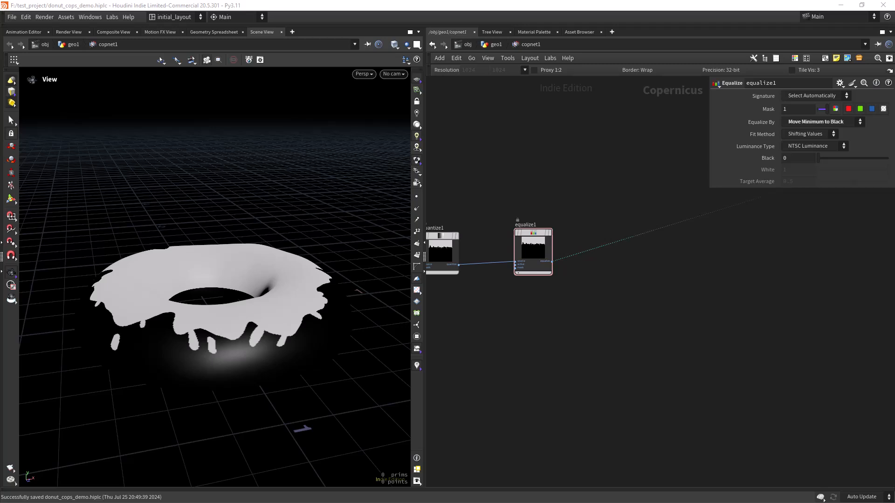
# Step: Add an Edge Detect node, feed it from the Equalize output and display the result
pyautogui.scroll(2, 601, 292)
pyautogui.moveTo(596, 292); pyautogui.dragTo(588, 294, button='middle')
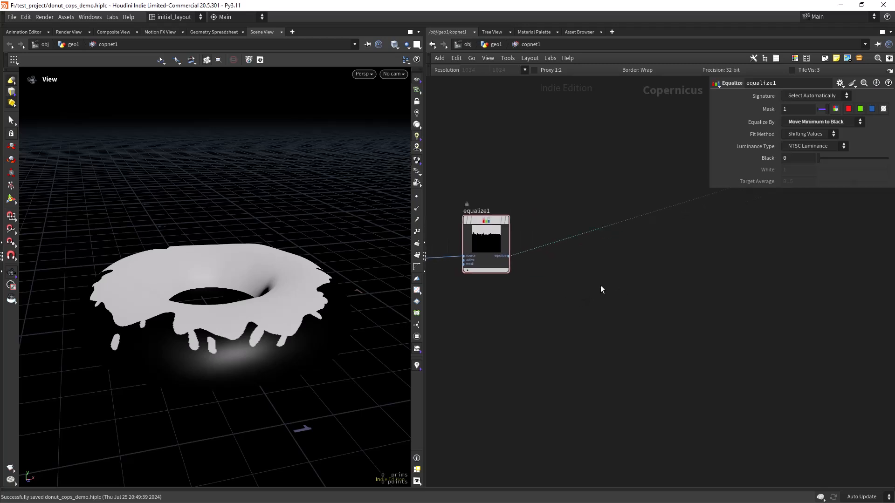
pyautogui.scroll(1, 601, 289)
pyautogui.press('Tab')
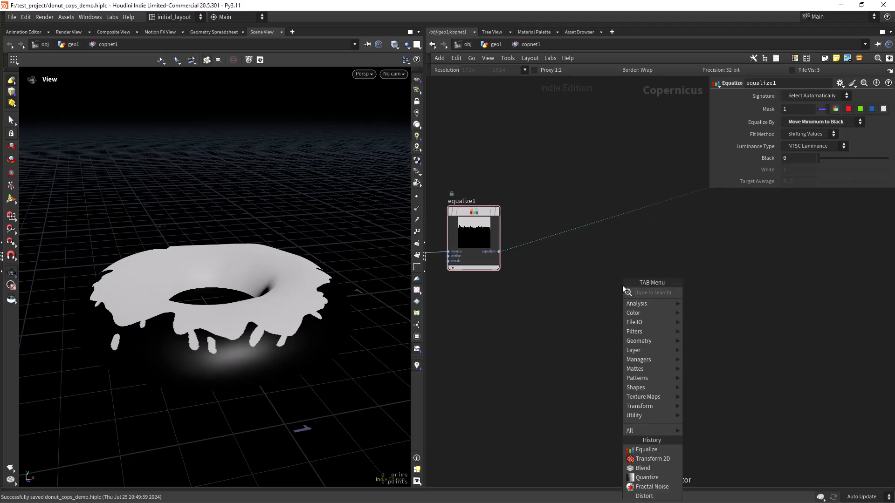
pyautogui.write('edge')
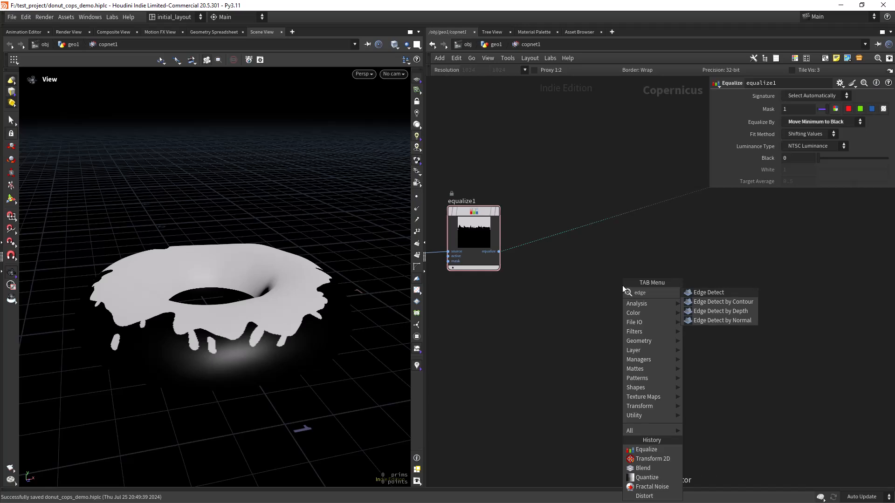
pyautogui.press('Return')
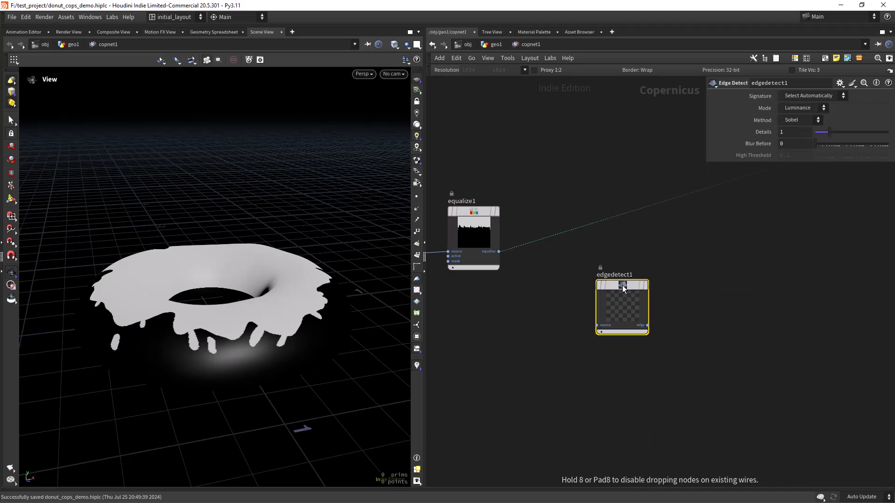
pyautogui.moveTo(499, 252); pyautogui.dragTo(597, 324)
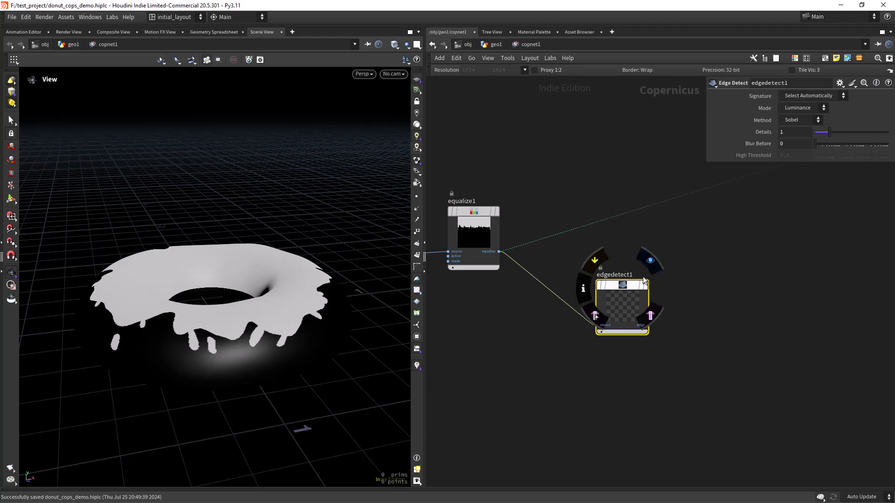
pyautogui.click(644, 285)
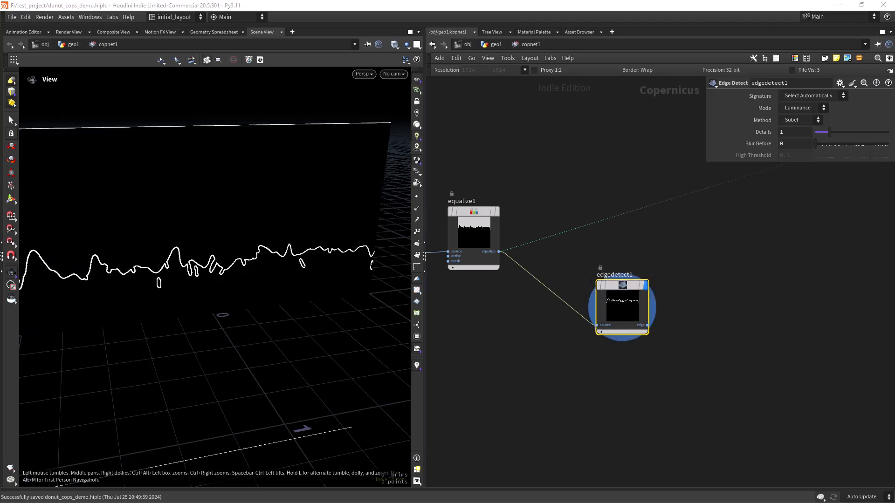
# Step: Set the Edge Detect's Details to .51 and its Blur Before to 1.85539
pyautogui.click(793, 134)
pyautogui.write('.51')
pyautogui.press('Return')
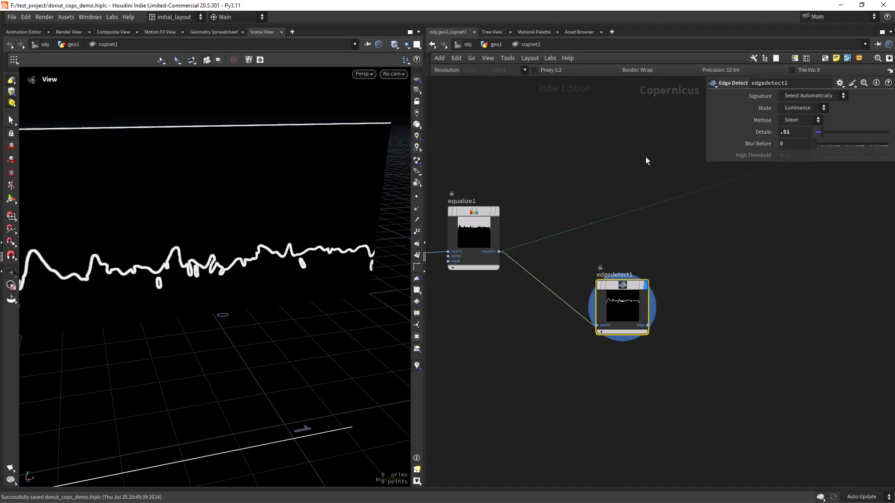
pyautogui.moveTo(824, 145); pyautogui.dragTo(821, 145)
pyautogui.moveTo(676, 257); pyautogui.dragTo(657, 255, button='right')
pyautogui.moveTo(289, 194); pyautogui.dragTo(257, 200, button='right')
pyautogui.moveTo(256, 200); pyautogui.dragTo(300, 172)
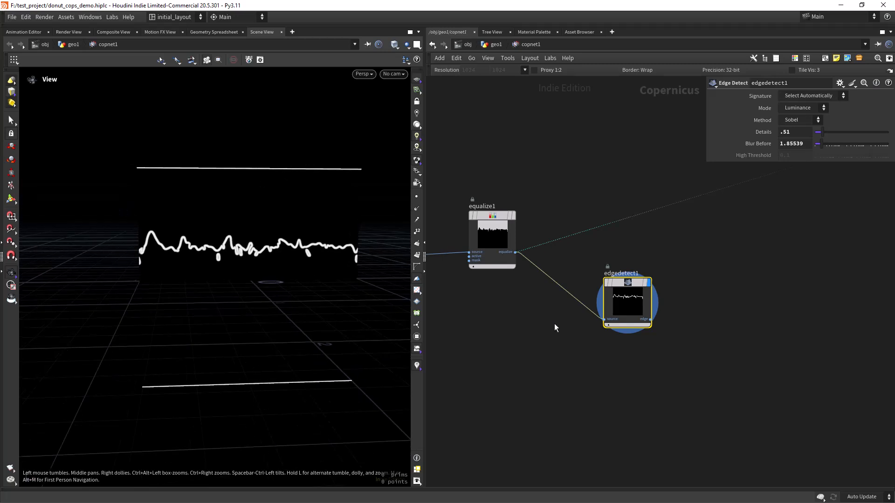
# Step: Insert a Layer Properties node on the wire between the Equalize and the Edge Detect
pyautogui.scroll(2, 567, 328)
pyautogui.press('Tab')
pyautogui.write('l')
pyautogui.press('Down')
pyautogui.press('Return')
pyautogui.click(524, 320)
pyautogui.moveTo(518, 319); pyautogui.dragTo(573, 287)
# Step: Enable the Layer Properties' Border override, try Constant, and set it to Clamp
pyautogui.click(706, 120)
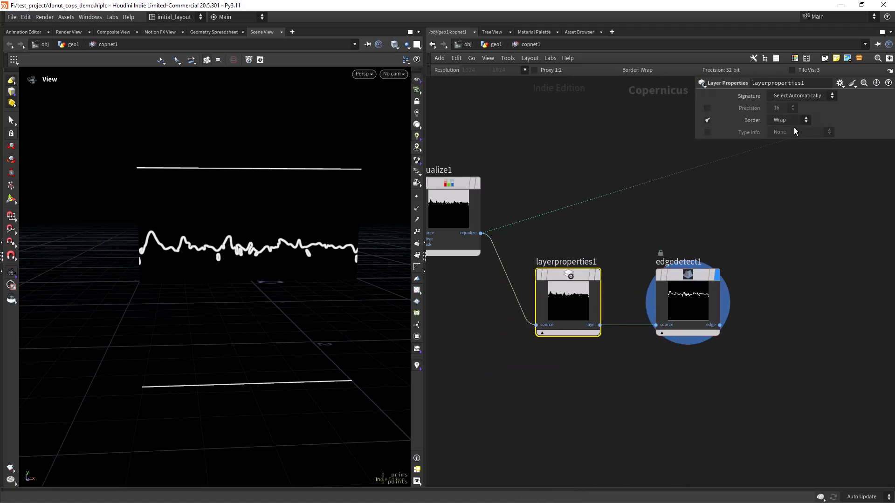
pyautogui.click(791, 120)
pyautogui.click(785, 129)
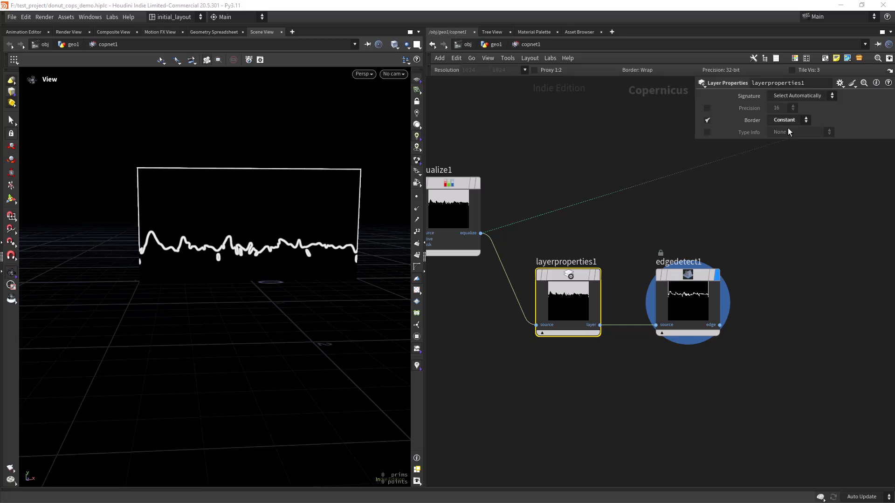
pyautogui.click(789, 123)
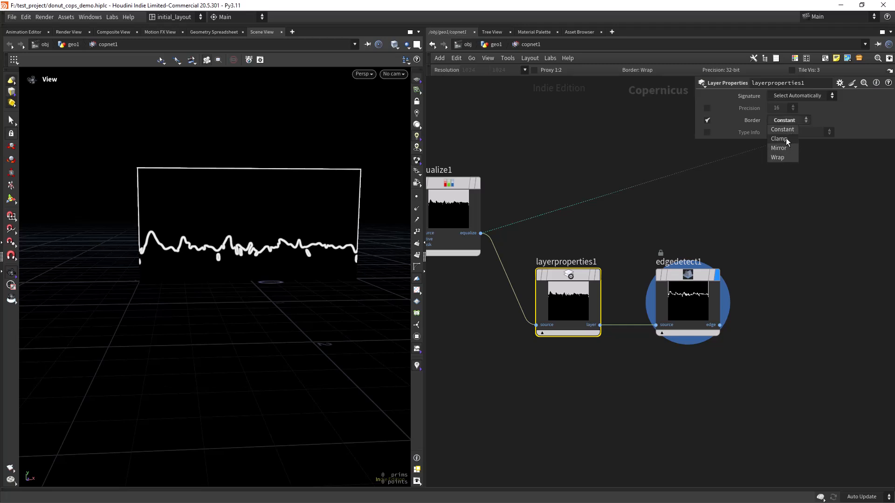
pyautogui.click(786, 137)
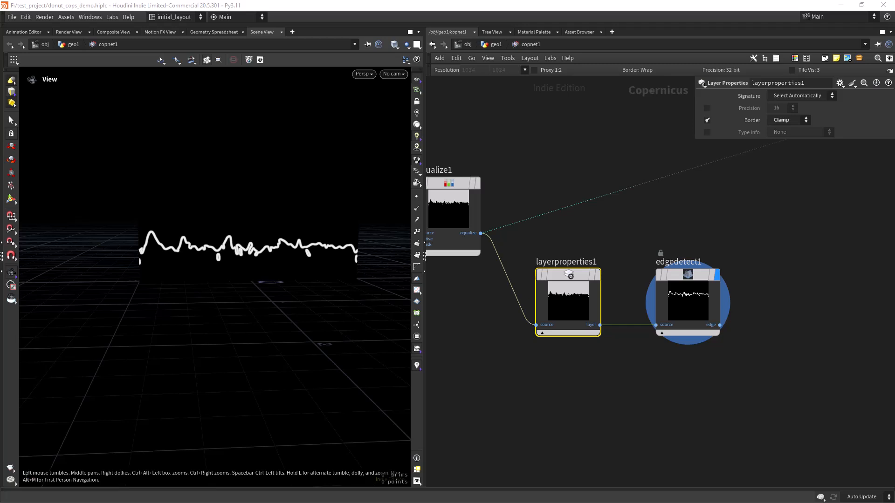
# Step: Insert a new Blend node on the wire from the Equalize to the Preview Material's basecolor
pyautogui.scroll(-2, 782, 275)
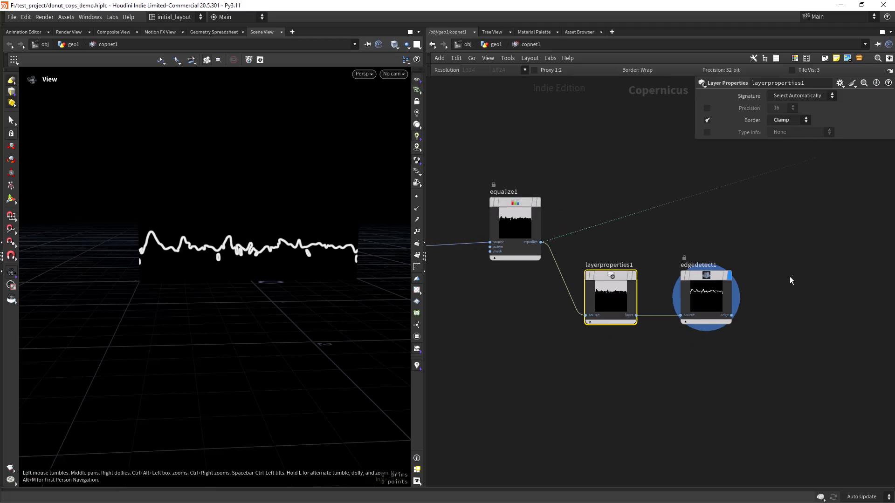
pyautogui.moveTo(779, 278); pyautogui.dragTo(634, 324, button='middle')
pyautogui.press('Tab')
pyautogui.write('bl')
pyautogui.press('Return')
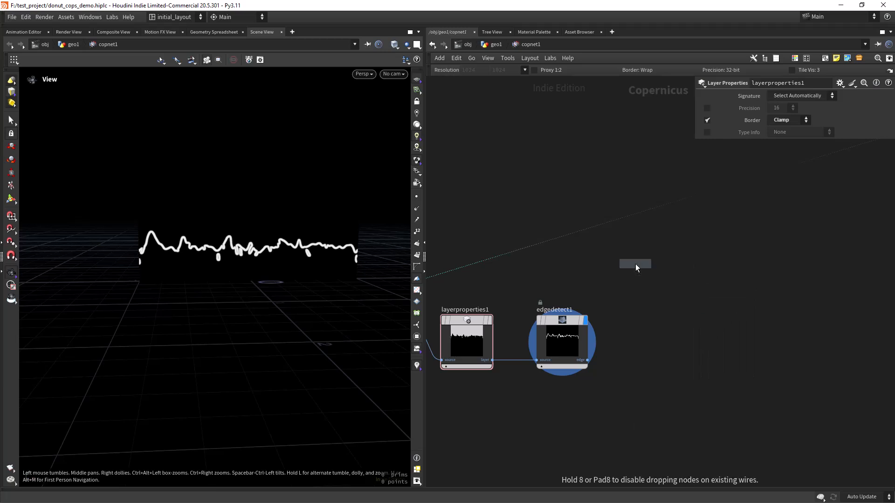
pyautogui.click(636, 264)
pyautogui.moveTo(626, 263); pyautogui.dragTo(629, 212)
# Step: Display the Equalize output and connect the Edge Detect output to the new Blend's foreground input
pyautogui.moveTo(555, 278); pyautogui.dragTo(655, 238, button='middle')
pyautogui.moveTo(479, 219)
pyautogui.click(498, 183)
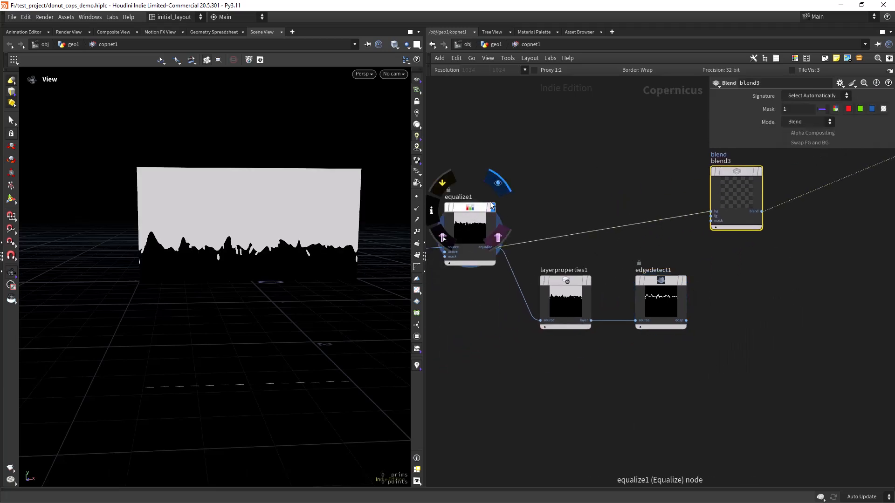
pyautogui.moveTo(693, 264); pyautogui.dragTo(609, 288, button='middle')
pyautogui.click(603, 344)
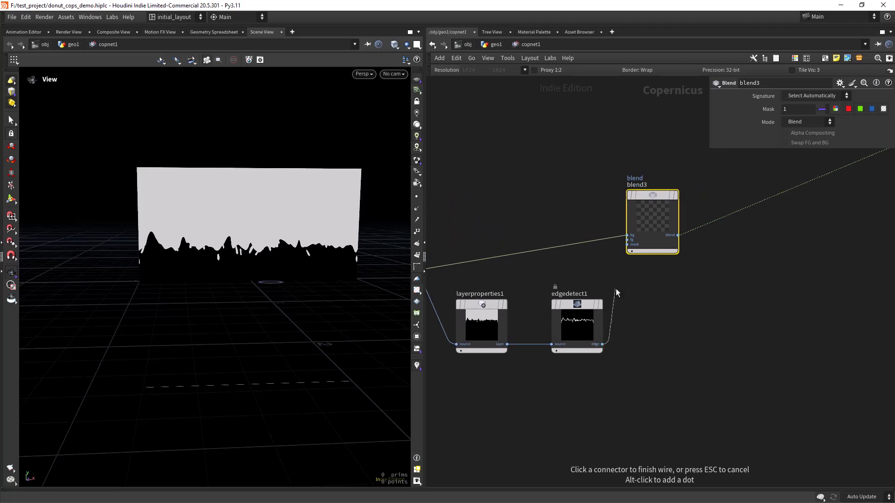
pyautogui.click(627, 240)
pyautogui.moveTo(656, 200); pyautogui.dragTo(661, 215)
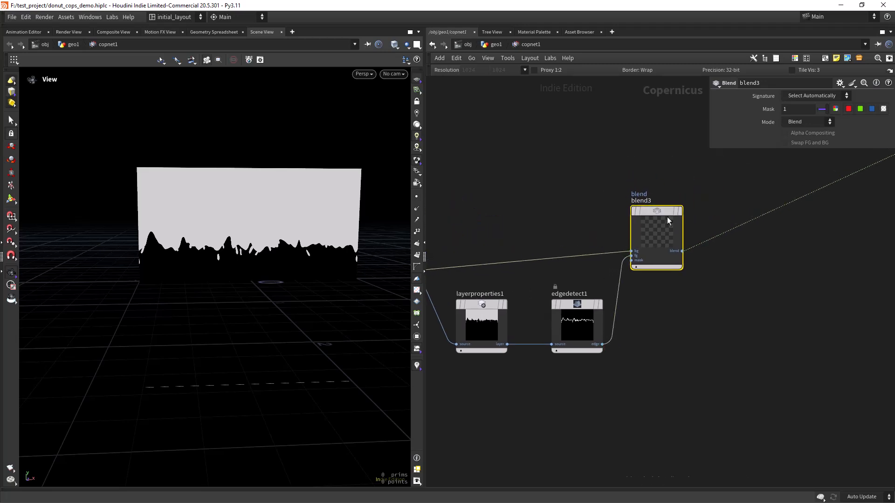
# Step: Display the new Blend and set its mode to Dodge
pyautogui.moveTo(665, 217)
pyautogui.click(809, 122)
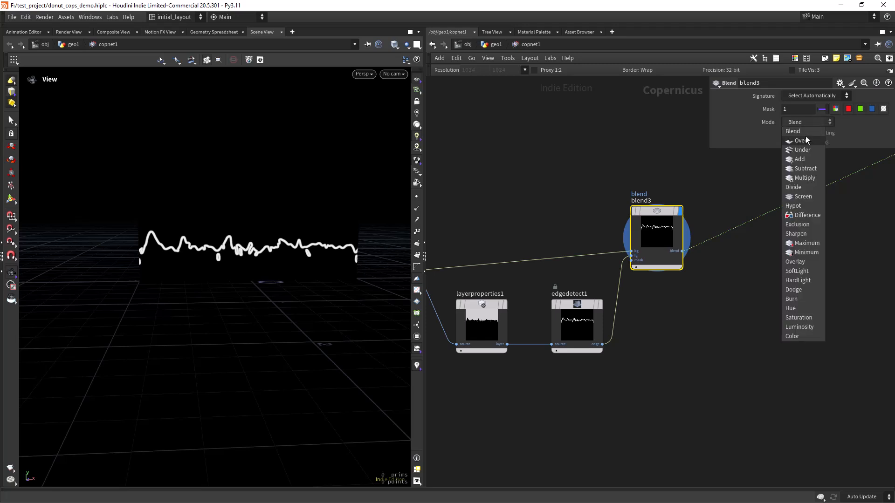
pyautogui.click(810, 290)
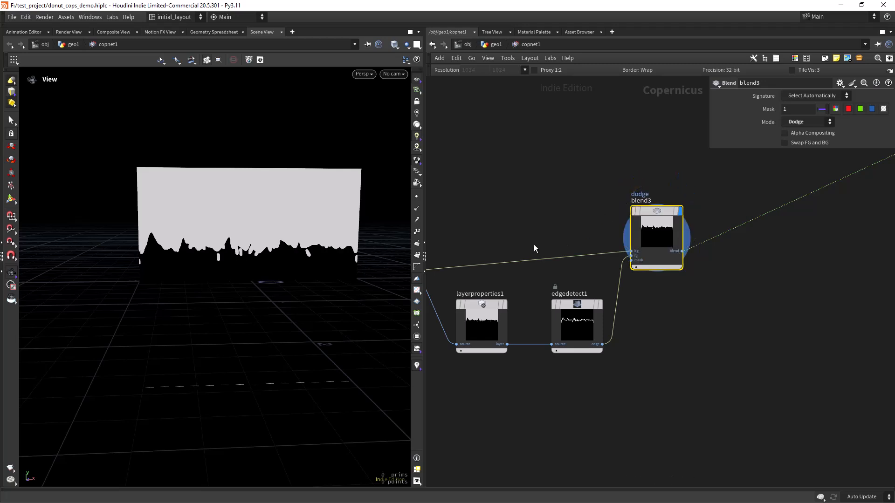
# Step: Bring up the Tile Pattern's shape, position and size settings to review how the drips are generated
pyautogui.moveTo(528, 224); pyautogui.dragTo(663, 256, button='middle')
pyautogui.scroll(-2, 623, 235)
pyautogui.moveTo(517, 227); pyautogui.dragTo(694, 260, button='middle')
pyautogui.scroll(-4, 582, 236)
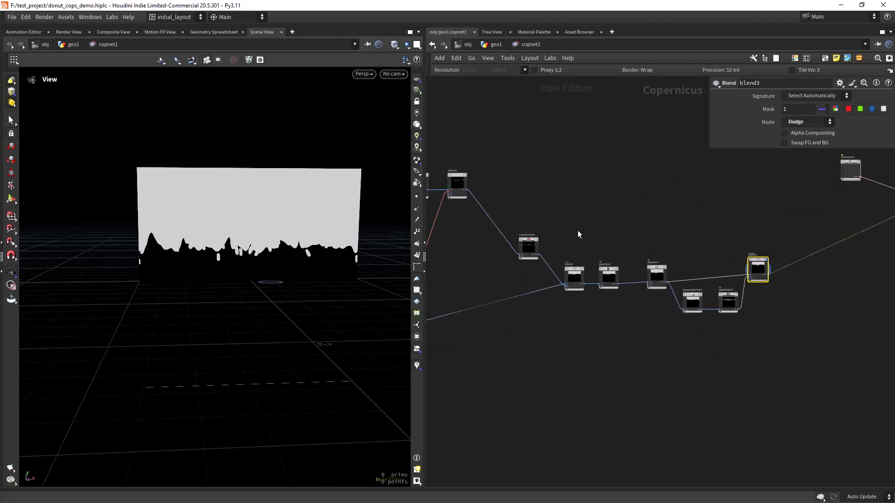
pyautogui.moveTo(469, 245); pyautogui.dragTo(631, 267, button='middle')
pyautogui.moveTo(613, 260); pyautogui.dragTo(599, 252, button='right')
pyautogui.moveTo(599, 252); pyautogui.dragTo(659, 299, button='middle')
pyautogui.moveTo(532, 262); pyautogui.dragTo(559, 263, button='right')
pyautogui.moveTo(571, 259); pyautogui.dragTo(553, 312, button='middle')
pyautogui.click(536, 226)
pyautogui.scroll(-6, 536, 303)
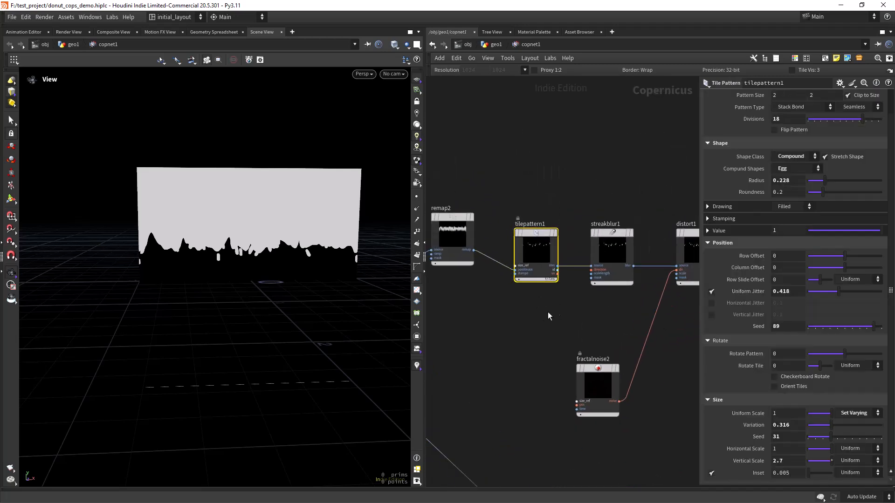
# Step: Display the Preview Material and examine the icing drips on the donut
pyautogui.moveTo(682, 341); pyautogui.dragTo(490, 326, button='middle')
pyautogui.moveTo(623, 342); pyautogui.dragTo(537, 370, button='middle')
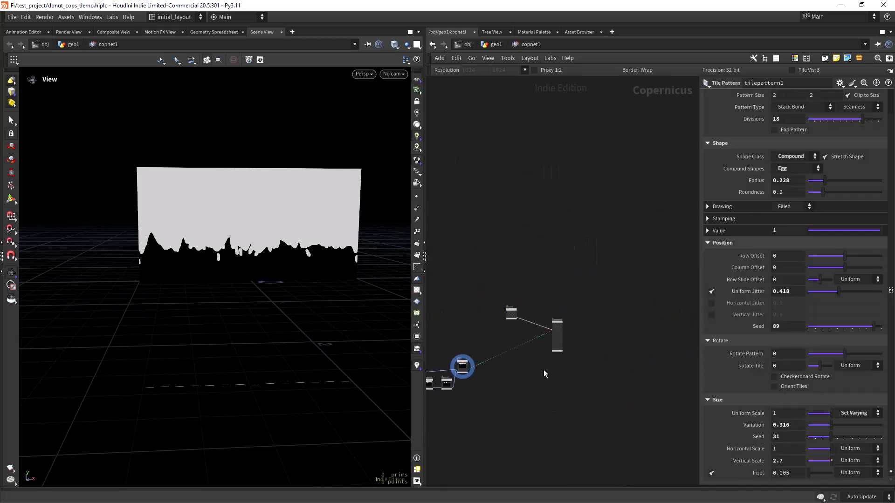
pyautogui.moveTo(538, 371); pyautogui.dragTo(582, 344, button='right')
pyautogui.click(610, 220)
pyautogui.moveTo(224, 252); pyautogui.dragTo(196, 266)
# Step: Display the Distort output to view the isolated drip shapes
pyautogui.scroll(-4, 486, 274)
pyautogui.moveTo(486, 275); pyautogui.dragTo(695, 245, button='middle')
pyautogui.moveTo(481, 251); pyautogui.dragTo(657, 260, button='middle')
pyautogui.scroll(6, 569, 272)
pyautogui.click(606, 139)
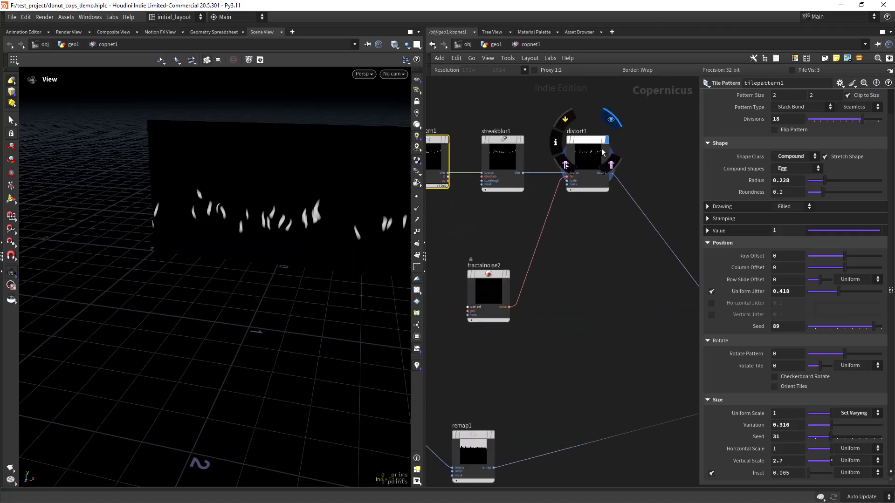
pyautogui.moveTo(466, 203); pyautogui.dragTo(569, 285, button='middle')
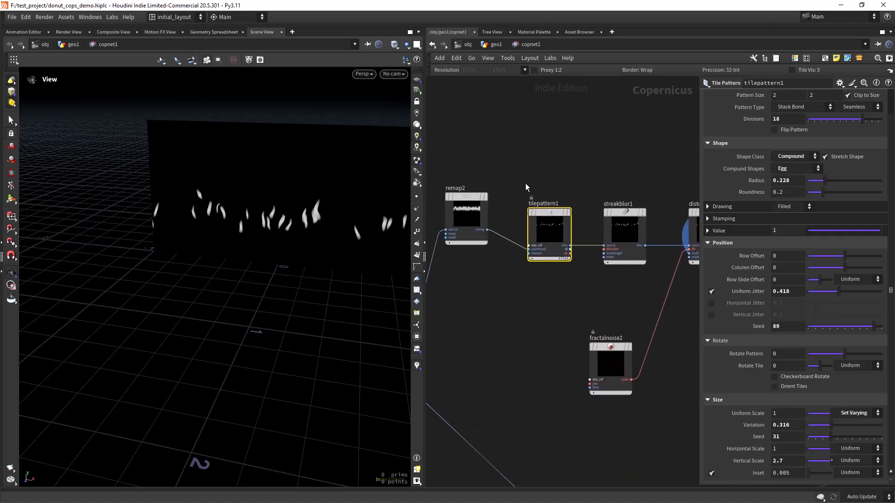
# Step: Set the Tile Pattern's shape radius to 0.449 and its divisions to 13
pyautogui.click(466, 217)
pyautogui.click(549, 219)
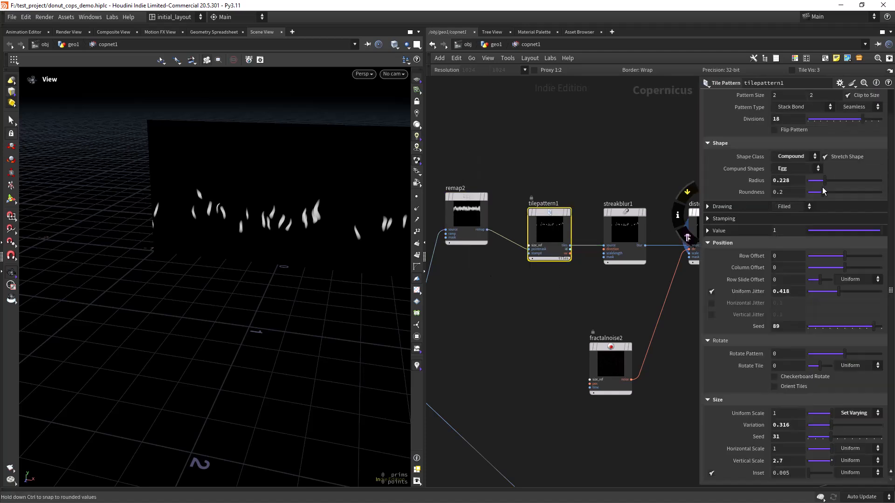
pyautogui.moveTo(832, 181); pyautogui.dragTo(839, 183)
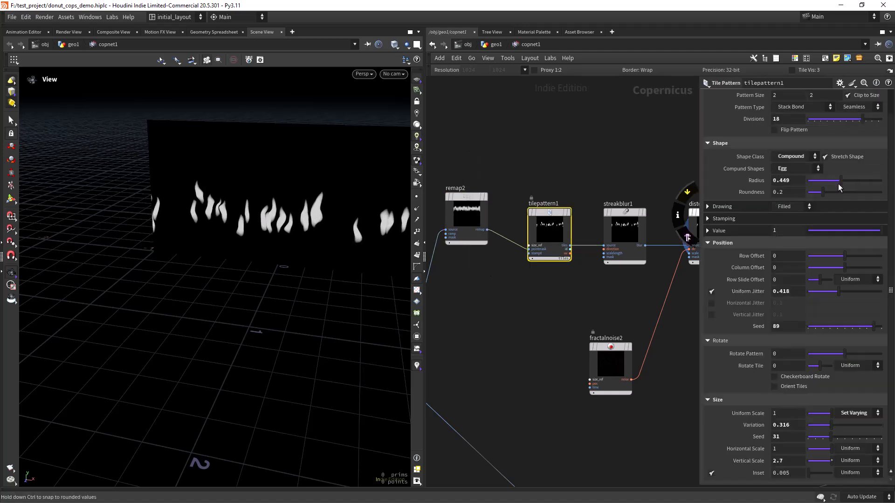
pyautogui.moveTo(858, 119); pyautogui.dragTo(846, 128)
# Step: Display the Dodge Blend output and examine the combined icing mask with the widened drips
pyautogui.scroll(-5, 634, 328)
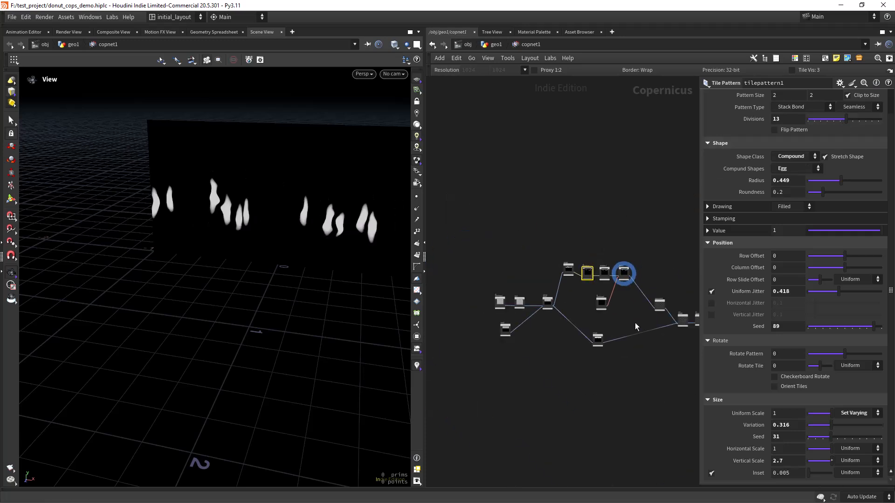
pyautogui.scroll(5, 601, 308)
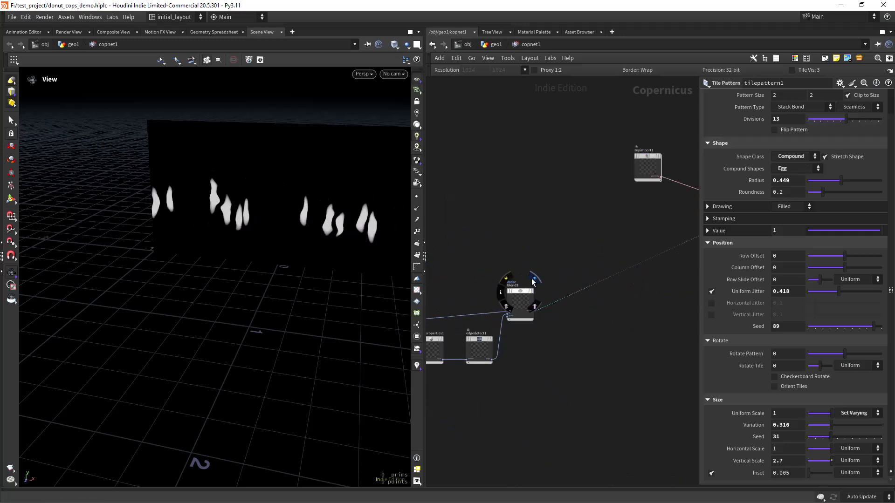
pyautogui.click(532, 281)
pyautogui.moveTo(299, 280); pyautogui.dragTo(329, 286)
pyautogui.moveTo(330, 286); pyautogui.dragTo(326, 298, button='right')
# Step: Try a different vertical translate on the drips' Transform 2D and undo the change
pyautogui.moveTo(492, 221); pyautogui.dragTo(622, 226, button='middle')
pyautogui.scroll(-2, 622, 226)
pyautogui.moveTo(445, 232); pyautogui.dragTo(552, 219, button='middle')
pyautogui.scroll(3, 533, 215)
pyautogui.click(540, 280)
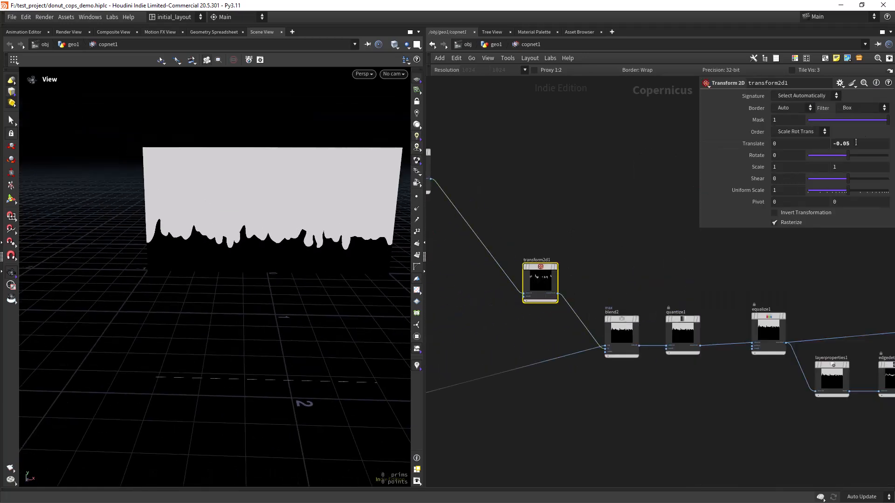
pyautogui.moveTo(859, 141); pyautogui.dragTo(827, 167, button='middle')
pyautogui.scroll(-1, 614, 223)
pyautogui.moveTo(634, 226); pyautogui.dragTo(695, 251, button='middle')
pyautogui.moveTo(509, 271); pyautogui.dragTo(583, 267, button='middle')
pyautogui.hotkey('ctrl', 'z')
# Step: Enable pruning by tile order on the Tile Pattern with a threshold of 0.51
pyautogui.scroll(2, 475, 251)
pyautogui.moveTo(475, 252); pyautogui.dragTo(499, 252, button='middle')
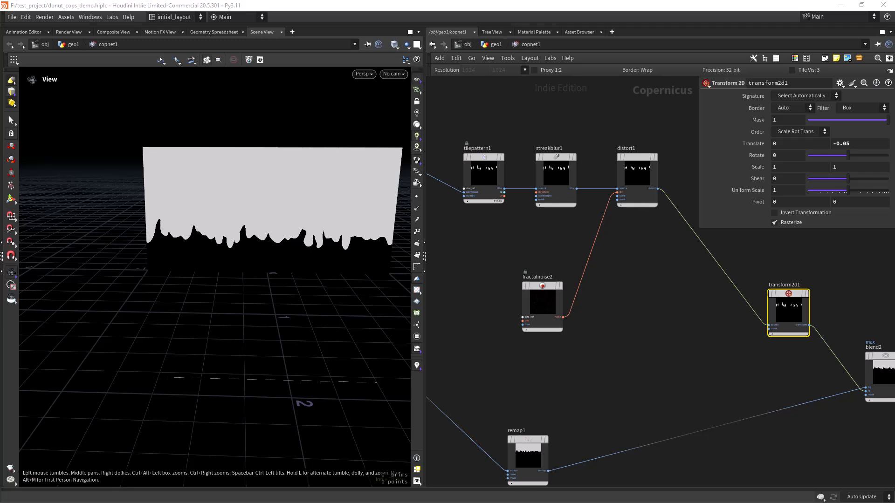
pyautogui.click(488, 161)
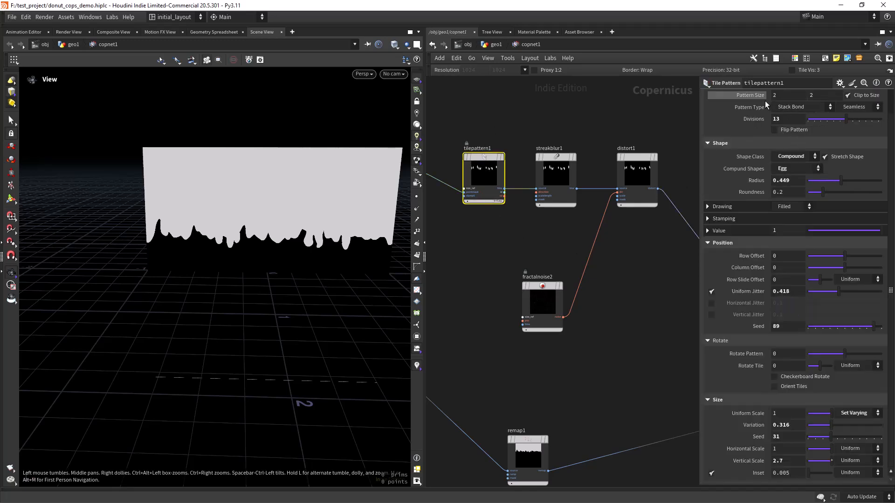
pyautogui.scroll(3, 838, 153)
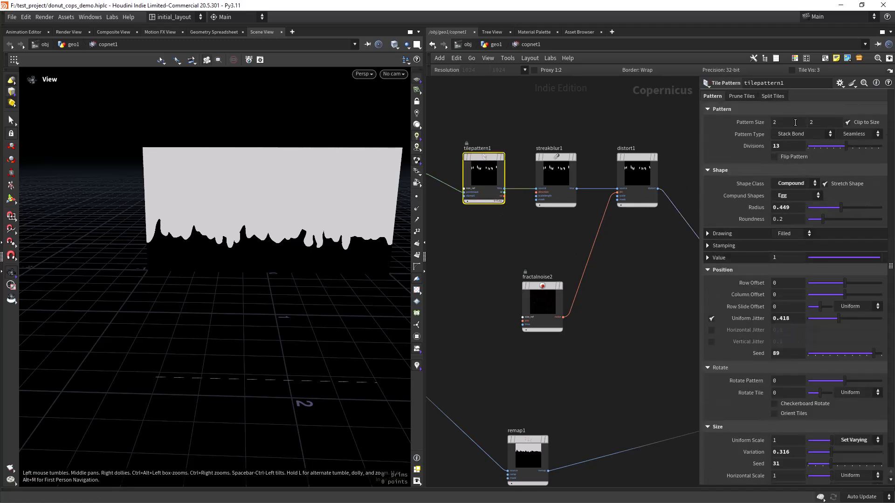
pyautogui.click(740, 96)
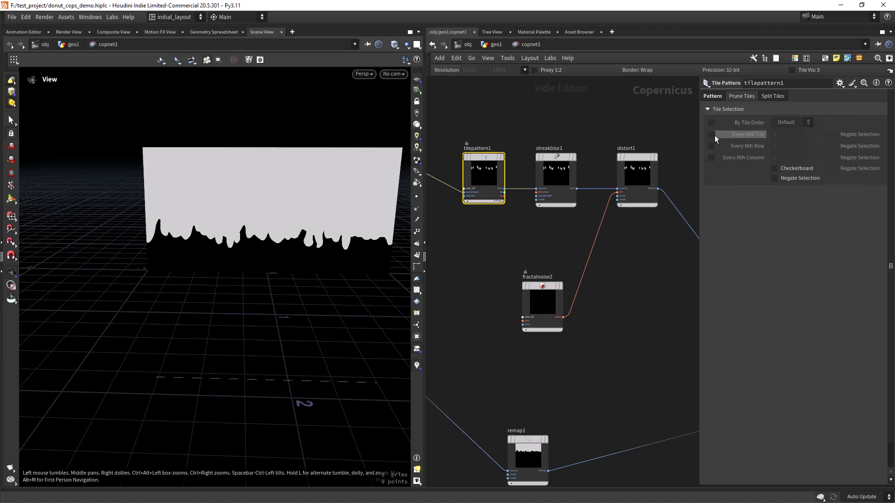
pyautogui.click(710, 122)
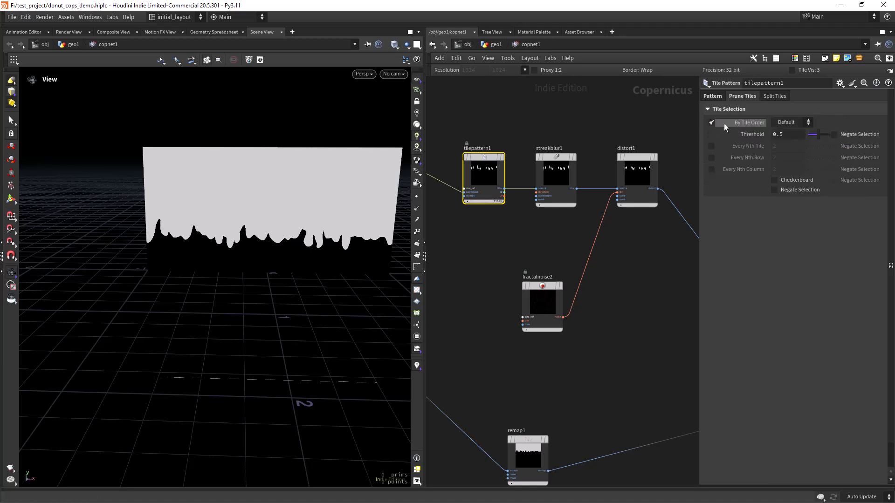
pyautogui.moveTo(833, 132)
pyautogui.mouseDown()
pyautogui.moveTo(782, 140)
pyautogui.moveTo(819, 141)
pyautogui.mouseUp()
# Step: Display the Preview Material, inspect the icing on the donut from above, and save the scene
pyautogui.scroll(-1, 618, 314)
pyautogui.scroll(-5, 617, 313)
pyautogui.moveTo(617, 314); pyautogui.dragTo(443, 315, button='middle')
pyautogui.moveTo(665, 263); pyautogui.dragTo(427, 262, button='middle')
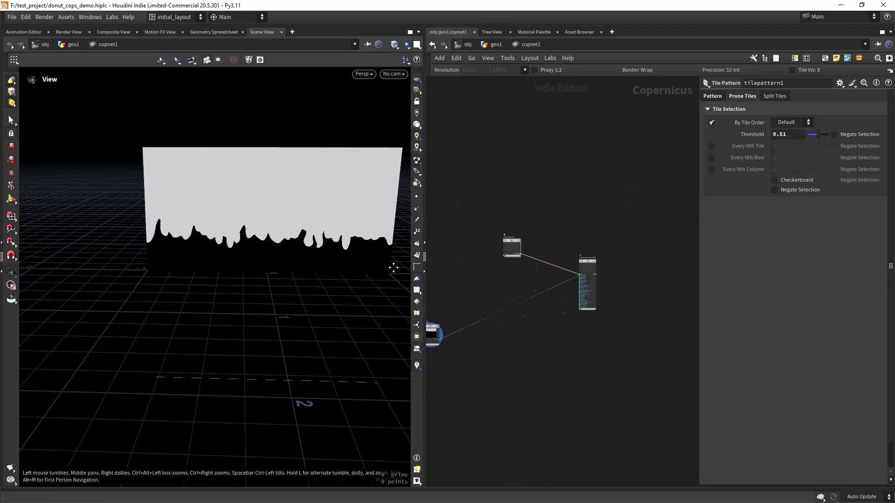
pyautogui.moveTo(637, 257); pyautogui.dragTo(575, 262, button='middle')
pyautogui.click(582, 256)
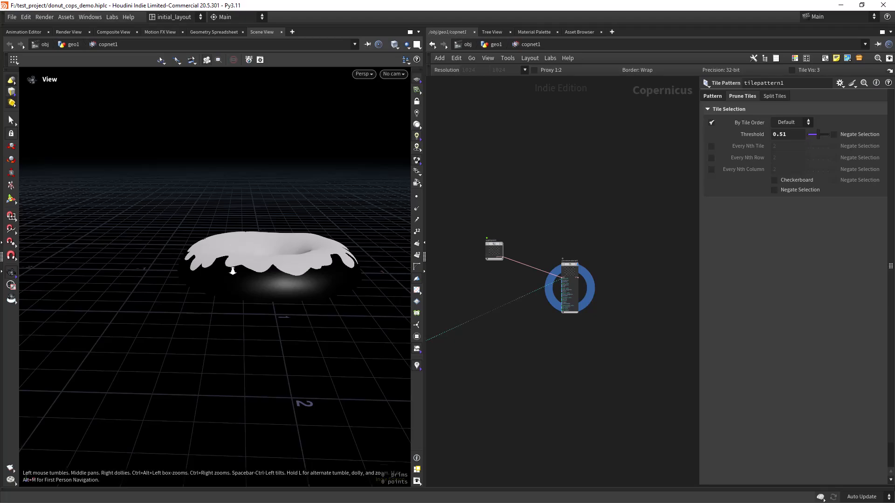
pyautogui.scroll(3, 288, 271)
pyautogui.moveTo(288, 272); pyautogui.dragTo(269, 273)
pyautogui.hotkey('ctrl', 's')
pyautogui.scroll(2, 270, 273)
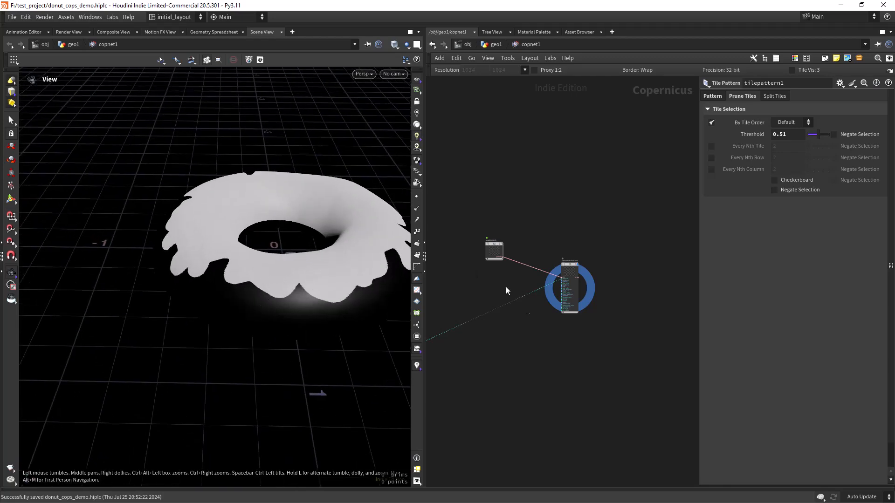
# Step: Move the black point of the vertical Ramp feeding the Overlay Blend closer to the ramp's start
pyautogui.press('h')
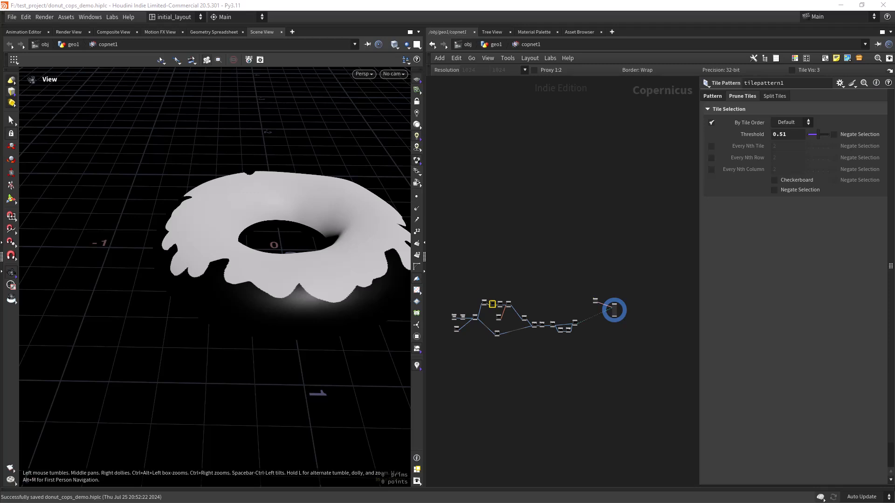
pyautogui.scroll(10, 521, 357)
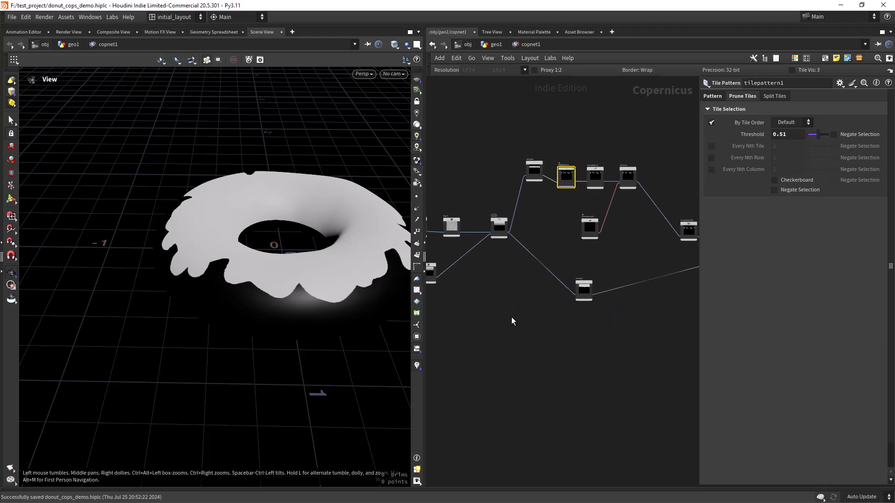
pyautogui.click(498, 294)
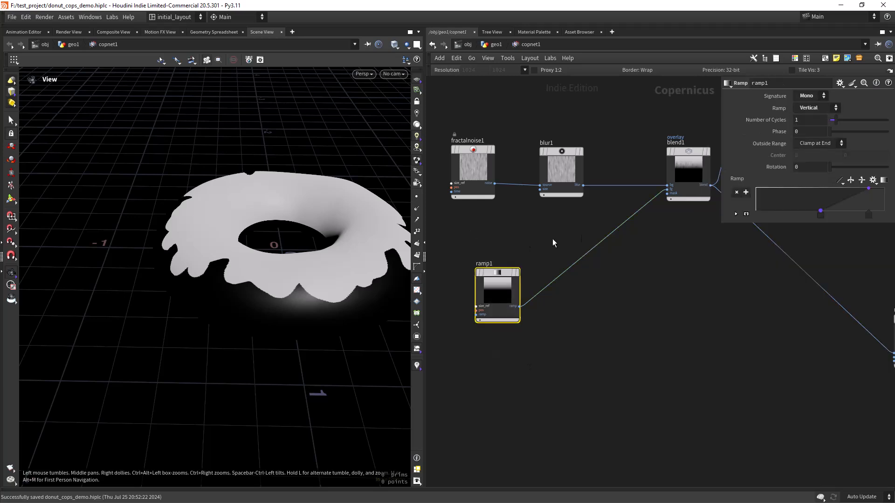
pyautogui.moveTo(820, 214); pyautogui.dragTo(806, 216)
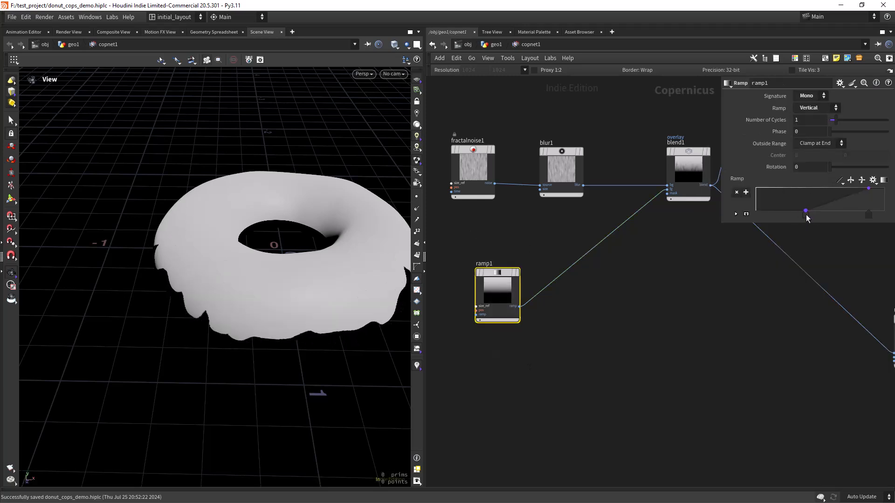
# Step: Nudge the white control point of ramp1 slightly to fine-tune the vertical gradient
pyautogui.moveTo(868, 214)
pyautogui.mouseDown()
pyautogui.moveTo(846, 217)
pyautogui.moveTo(867, 218)
pyautogui.mouseUp()
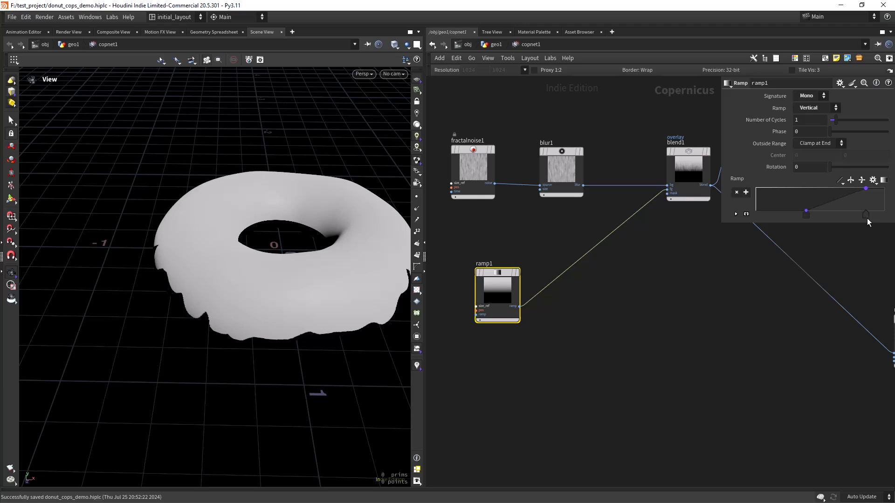
# Step: Set the vertical translate of transform2d1 to -0.15
pyautogui.scroll(-5, 613, 311)
pyautogui.moveTo(676, 305); pyautogui.dragTo(505, 343, button='middle')
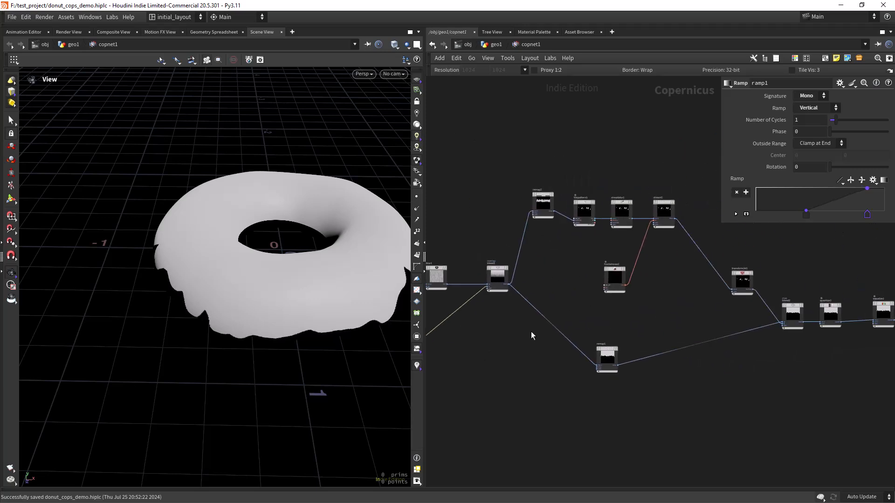
pyautogui.moveTo(569, 289); pyautogui.dragTo(550, 303, button='middle')
pyautogui.scroll(3, 537, 298)
pyautogui.moveTo(641, 278); pyautogui.dragTo(525, 333, button='middle')
pyautogui.moveTo(313, 247); pyautogui.dragTo(317, 277)
pyautogui.click(633, 334)
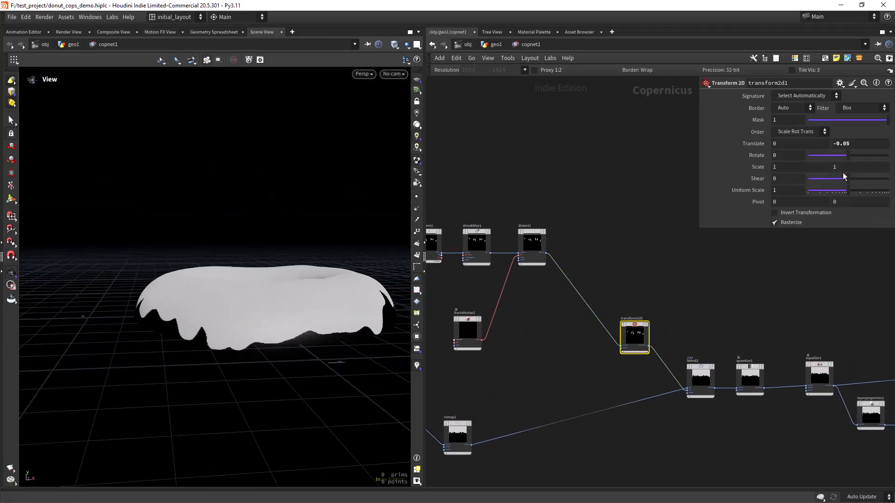
pyautogui.moveTo(857, 145); pyautogui.dragTo(803, 182, button='middle')
# Step: Reduce the egg shape radius of tilepattern1 to 0.31
pyautogui.scroll(-3, 494, 344)
pyautogui.moveTo(495, 343); pyautogui.dragTo(588, 326, button='middle')
pyautogui.scroll(5, 549, 275)
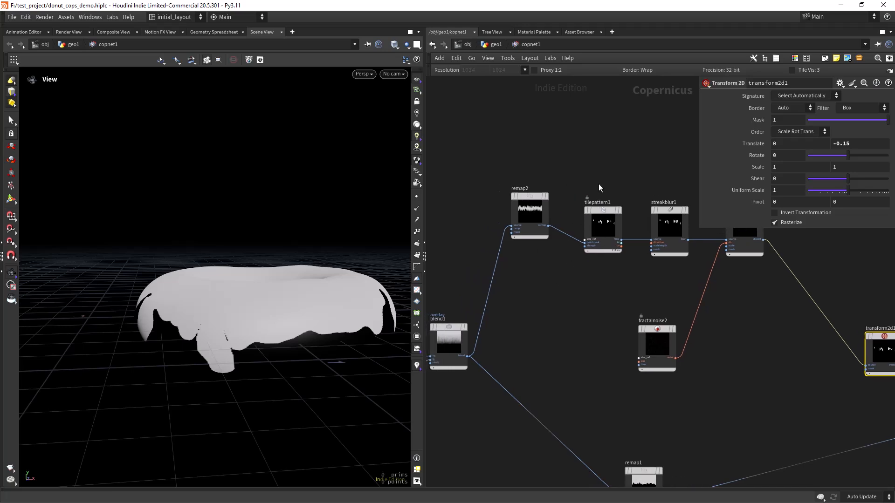
pyautogui.click(602, 223)
pyautogui.click(718, 96)
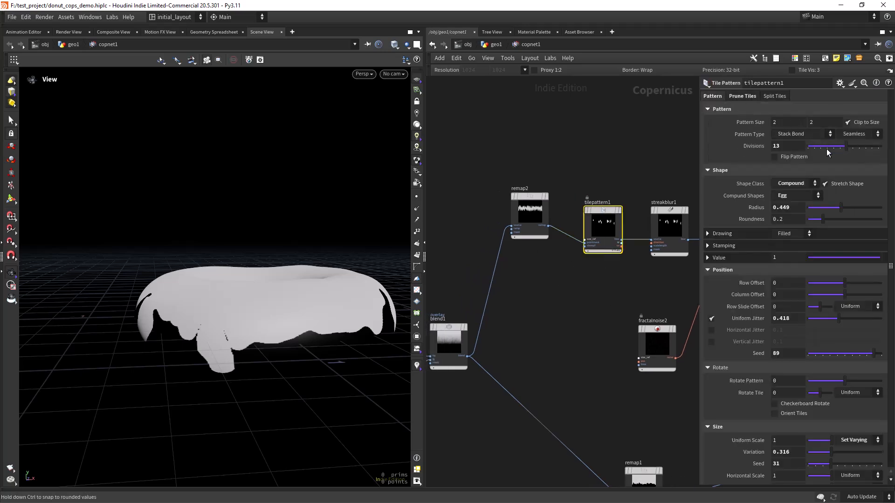
pyautogui.moveTo(829, 214); pyautogui.dragTo(831, 213)
# Step: Set the divisions of tilepattern1 to 15
pyautogui.moveTo(614, 277); pyautogui.dragTo(505, 290, button='middle')
pyautogui.moveTo(553, 286); pyautogui.dragTo(538, 294, button='right')
pyautogui.moveTo(595, 277); pyautogui.dragTo(567, 276, button='middle')
pyautogui.click(853, 147)
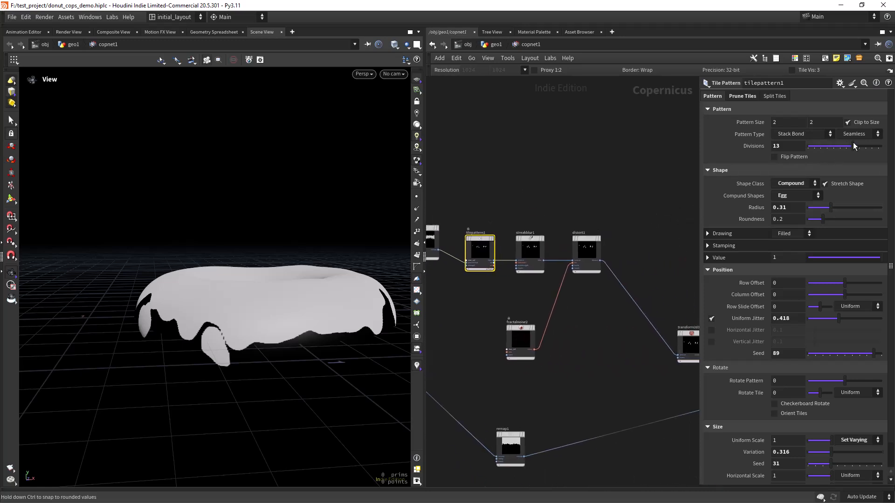
pyautogui.moveTo(851, 148); pyautogui.dragTo(852, 151)
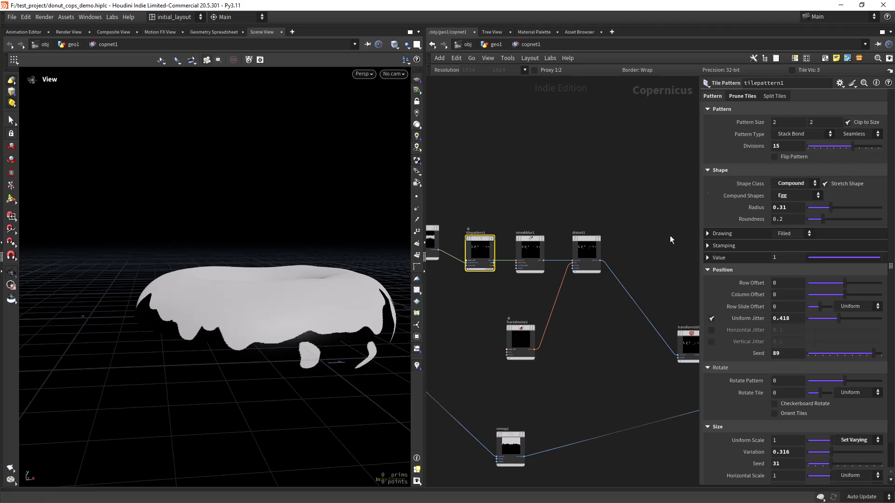
# Step: Set the vertical translate of transform2d1 to -0.05
pyautogui.moveTo(613, 329); pyautogui.dragTo(596, 351, button='right')
pyautogui.moveTo(653, 308); pyautogui.dragTo(520, 295, button='middle')
pyautogui.click(517, 324)
pyautogui.moveTo(857, 145)
pyautogui.mouseDown(button='middle')
pyautogui.moveTo(857, 162)
pyautogui.moveTo(822, 165)
pyautogui.moveTo(853, 160)
pyautogui.moveTo(865, 149)
pyautogui.moveTo(857, 143)
pyautogui.mouseUp(button='middle')
pyautogui.doubleClick(844, 144)
pyautogui.write('05')
pyautogui.press('Return')
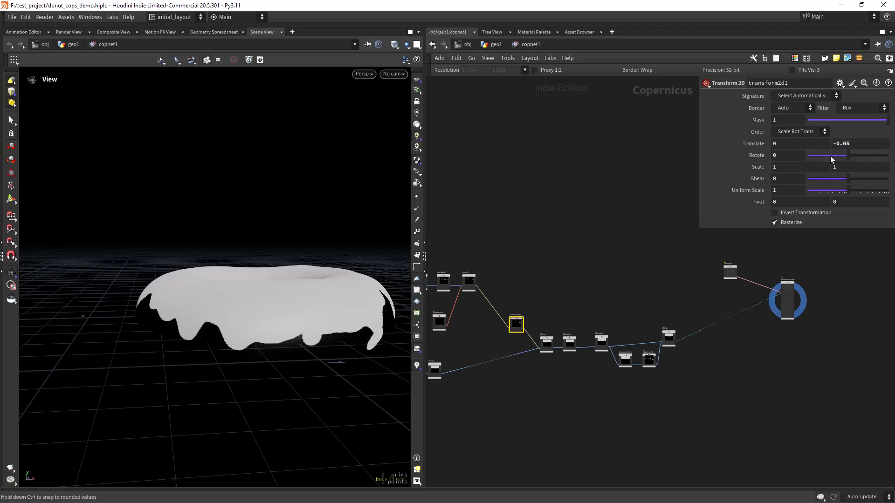
# Step: Display the outputs of distort1, transform2d1 and blend2 in turn to examine how the drips merge with the icing edge
pyautogui.moveTo(301, 323); pyautogui.dragTo(241, 315)
pyautogui.moveTo(471, 237)
pyautogui.mouseDown(button='middle')
pyautogui.moveTo(628, 231)
pyautogui.moveTo(570, 238)
pyautogui.moveTo(495, 215)
pyautogui.mouseUp(button='middle')
pyautogui.scroll(4, 524, 236)
pyautogui.click(665, 290)
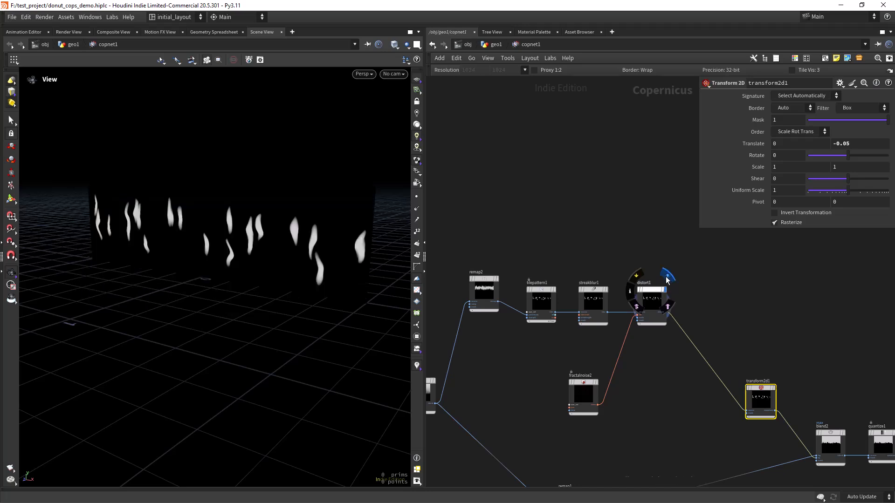
pyautogui.moveTo(662, 337); pyautogui.dragTo(547, 302, button='middle')
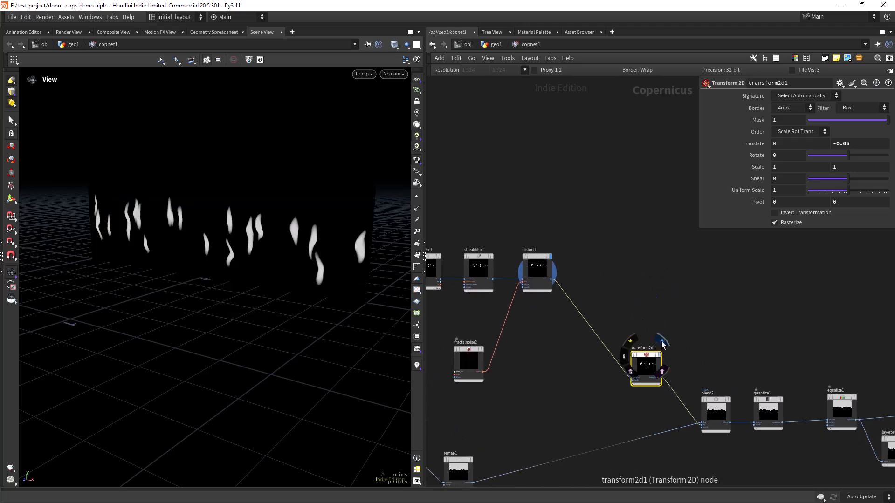
pyautogui.click(661, 341)
pyautogui.moveTo(732, 364)
pyautogui.mouseDown(button='middle')
pyautogui.moveTo(589, 287)
pyautogui.moveTo(571, 292)
pyautogui.moveTo(636, 271)
pyautogui.mouseUp(button='middle')
pyautogui.click(560, 333)
pyautogui.moveTo(351, 325); pyautogui.dragTo(201, 321)
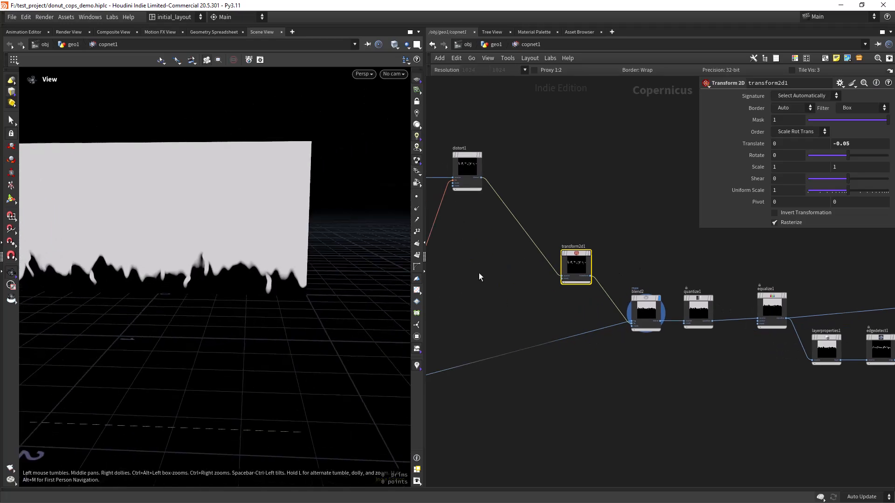
# Step: Increase the egg shape radius of tilepattern1 to 0.386
pyautogui.moveTo(451, 281); pyautogui.dragTo(607, 309, button='middle')
pyautogui.scroll(4, 534, 246)
pyautogui.moveTo(507, 211); pyautogui.dragTo(563, 274, button='middle')
pyautogui.click(573, 229)
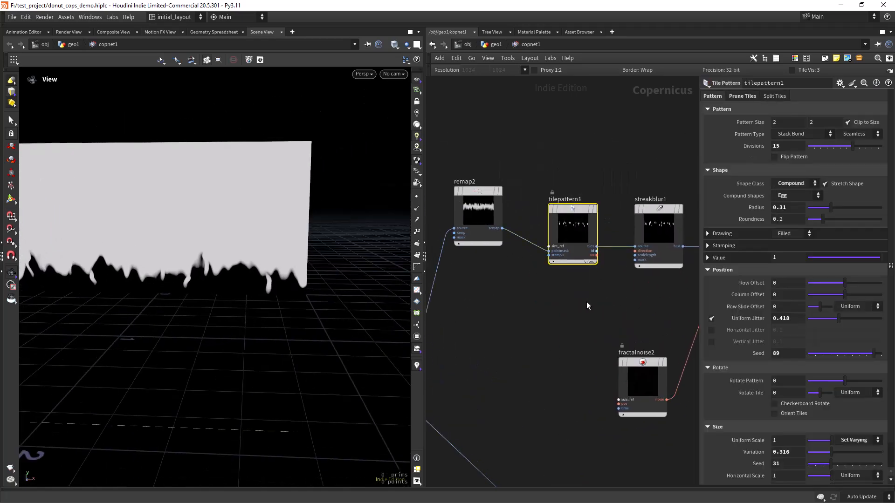
pyautogui.moveTo(832, 207); pyautogui.dragTo(837, 208)
# Step: Compare the wider drips across distort1, transform2d1 and blend2 by displaying each node's output
pyautogui.moveTo(575, 315); pyautogui.dragTo(432, 315, button='middle')
pyautogui.moveTo(624, 209)
pyautogui.click(640, 186)
pyautogui.moveTo(652, 282); pyautogui.dragTo(426, 296, button='middle')
pyautogui.moveTo(579, 375)
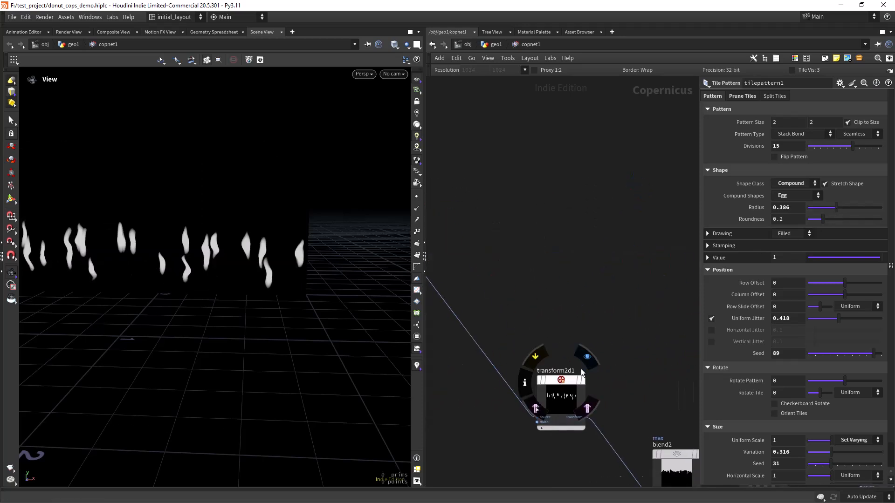
pyautogui.click(587, 356)
pyautogui.moveTo(610, 361); pyautogui.dragTo(610, 252, button='middle')
pyautogui.click(571, 337)
# Step: Set the vertical translate of transform2d1 to -0.02
pyautogui.scroll(-3, 610, 252)
pyautogui.moveTo(453, 257); pyautogui.dragTo(506, 287, button='middle')
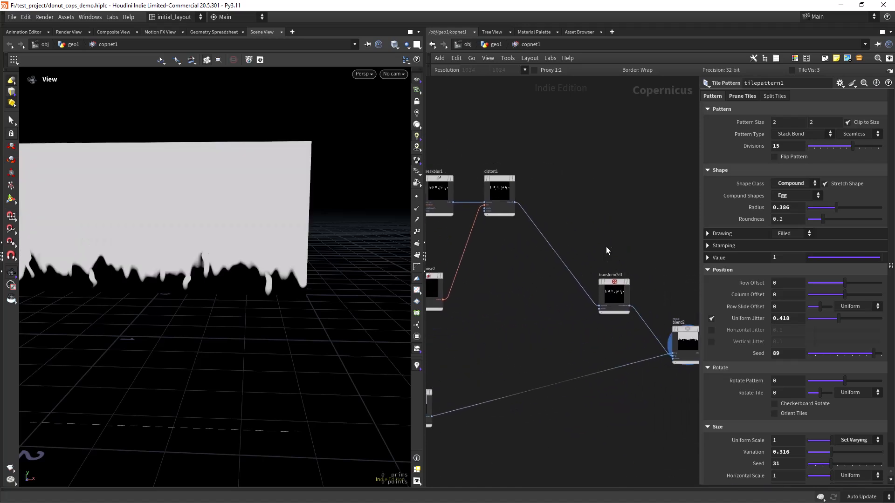
pyautogui.click(614, 293)
pyautogui.moveTo(853, 144); pyautogui.dragTo(879, 149, button='middle')
pyautogui.scroll(-3, 241, 347)
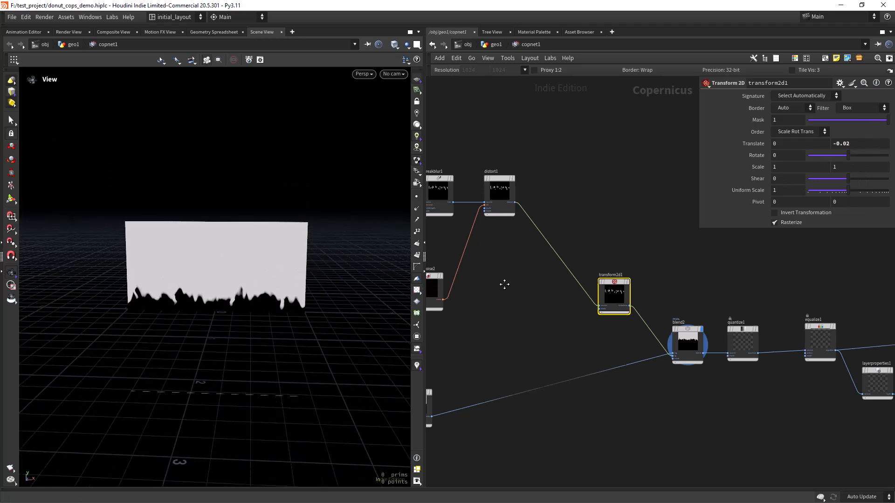
# Step: Lower the tile pruning threshold of tilepattern1 to 0.12
pyautogui.moveTo(504, 283); pyautogui.dragTo(664, 320, button='middle')
pyautogui.moveTo(534, 184); pyautogui.dragTo(552, 231)
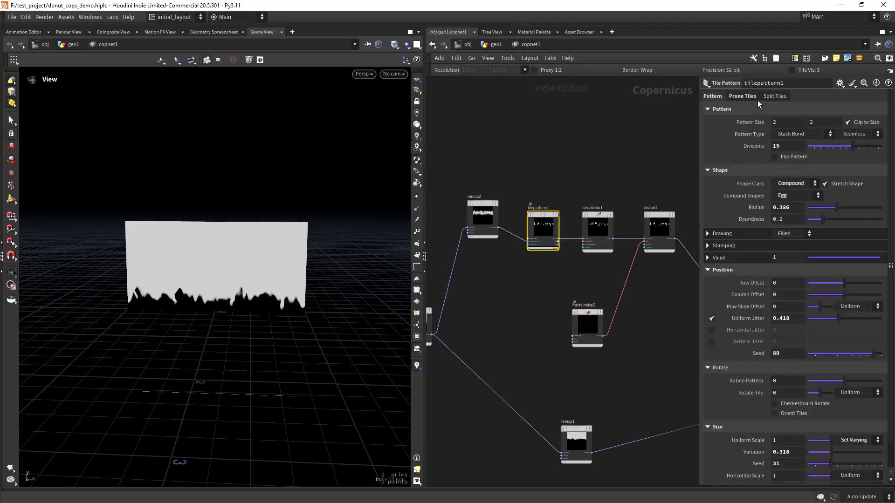
pyautogui.click(743, 96)
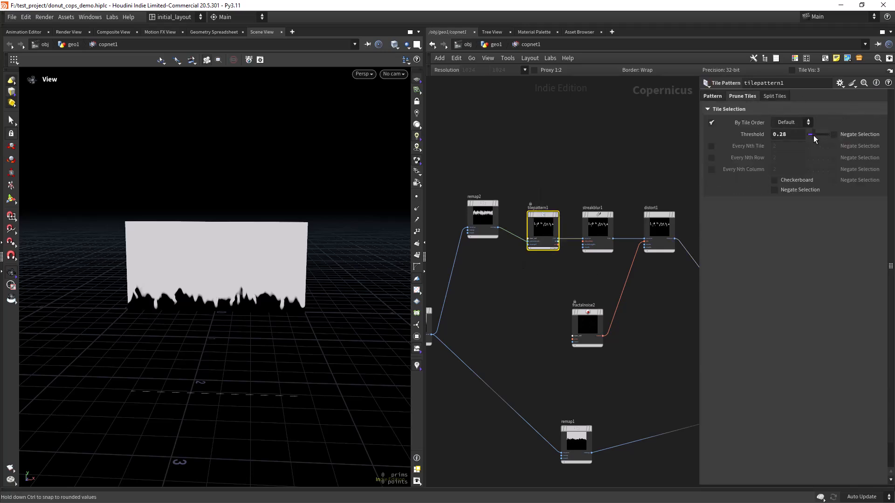
pyautogui.moveTo(811, 138); pyautogui.dragTo(809, 138)
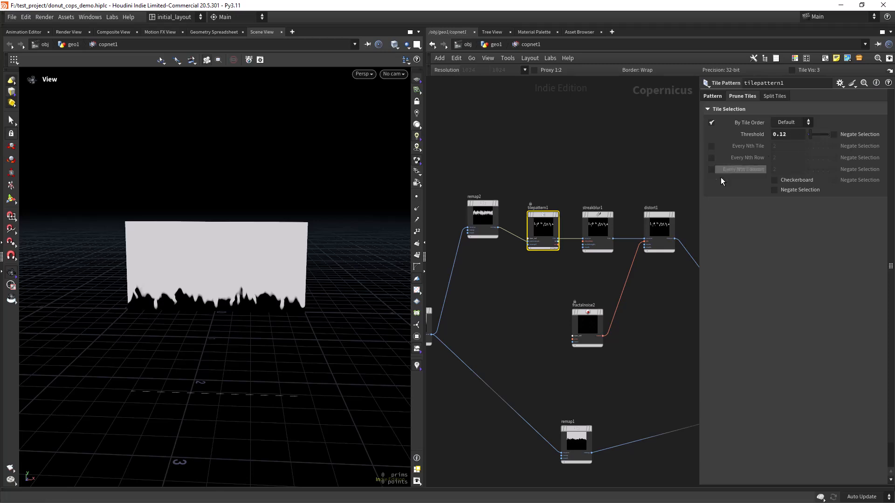
# Step: Display previewmaterial1 to inspect the dripping icing on the donut, and save the scene
pyautogui.scroll(-3, 509, 301)
pyautogui.moveTo(550, 330); pyautogui.dragTo(445, 327, button='middle')
pyautogui.moveTo(668, 282); pyautogui.dragTo(519, 267, button='middle')
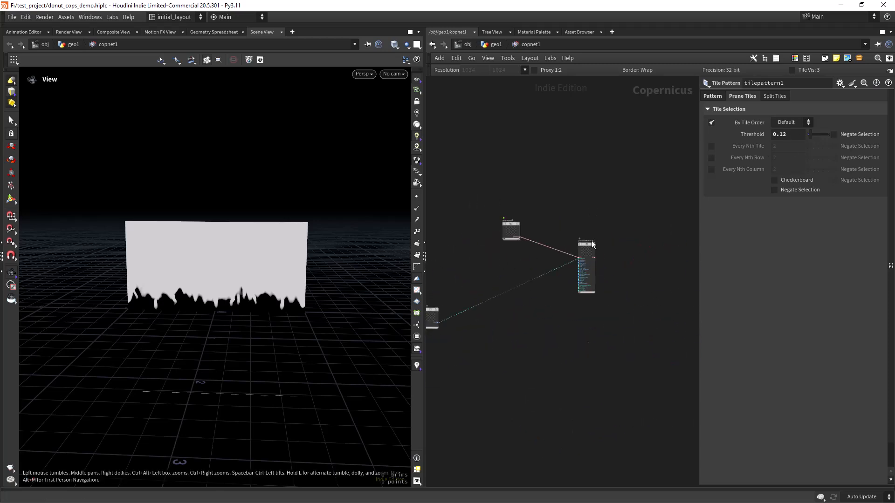
pyautogui.click(590, 236)
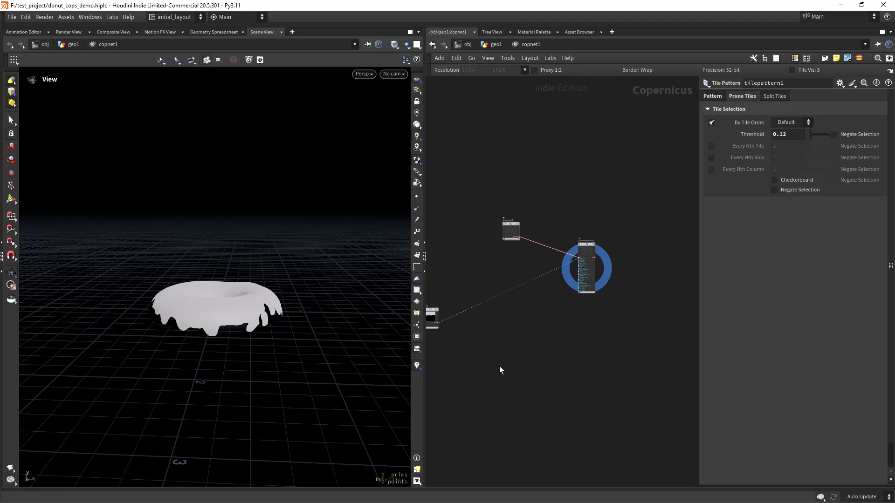
pyautogui.moveTo(304, 326); pyautogui.dragTo(238, 337)
pyautogui.moveTo(238, 338); pyautogui.dragTo(257, 294, button='right')
pyautogui.hotkey('ctrl', 's')
# Step: Add a Ramp Mono node above the layerproperties1 branch and display it framed in the viewport
pyautogui.scroll(-3, 574, 341)
pyautogui.moveTo(496, 311); pyautogui.dragTo(537, 301, button='middle')
pyautogui.scroll(4, 536, 301)
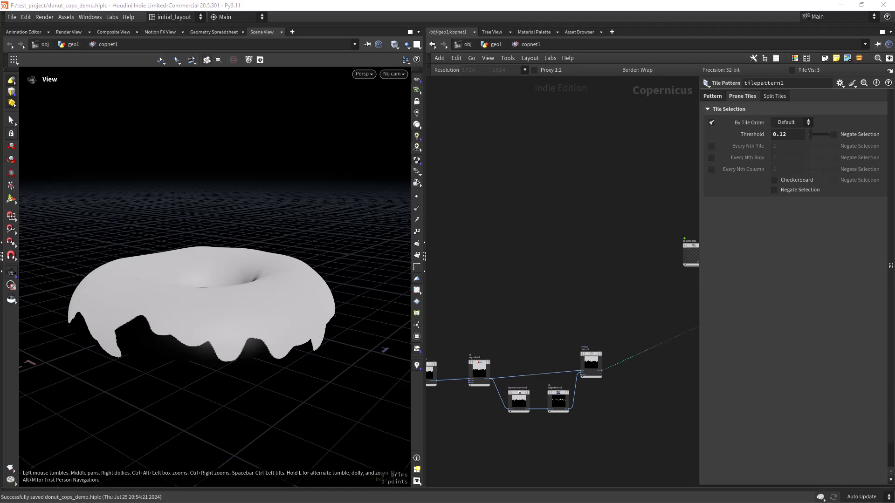
pyautogui.moveTo(239, 233); pyautogui.dragTo(231, 257)
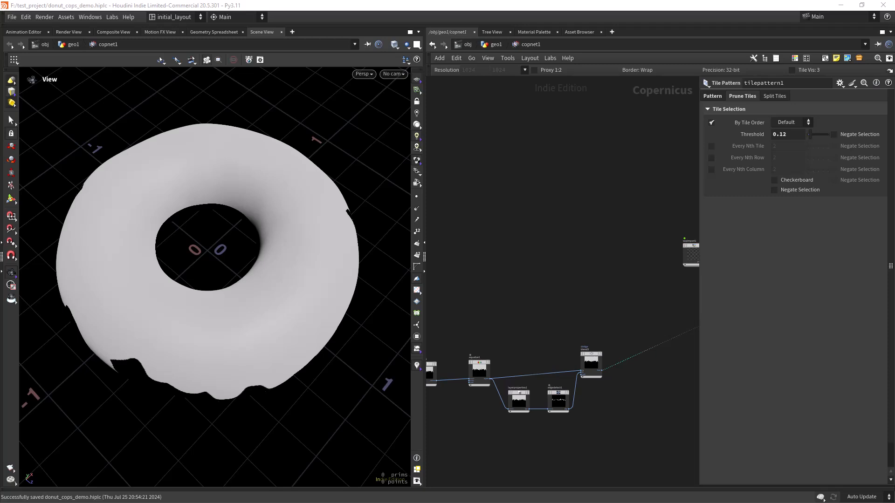
pyautogui.scroll(1, 265, 275)
pyautogui.moveTo(558, 333); pyautogui.dragTo(546, 286, button='middle')
pyautogui.scroll(2, 518, 279)
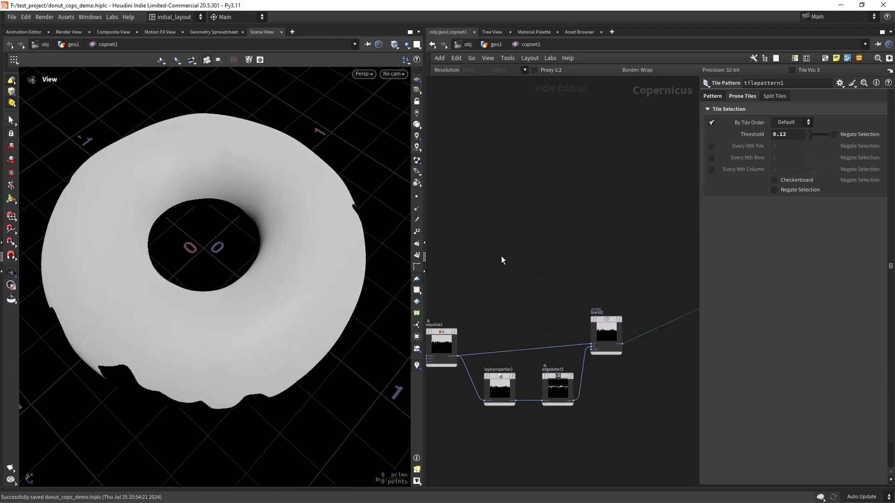
pyautogui.press('Tab')
pyautogui.write('ramp')
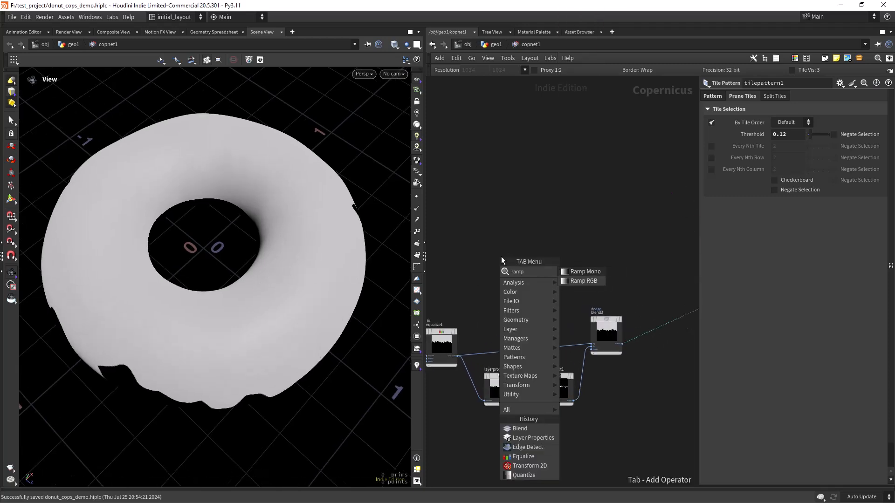
pyautogui.press('Return')
pyautogui.click(501, 256)
pyautogui.click(514, 247)
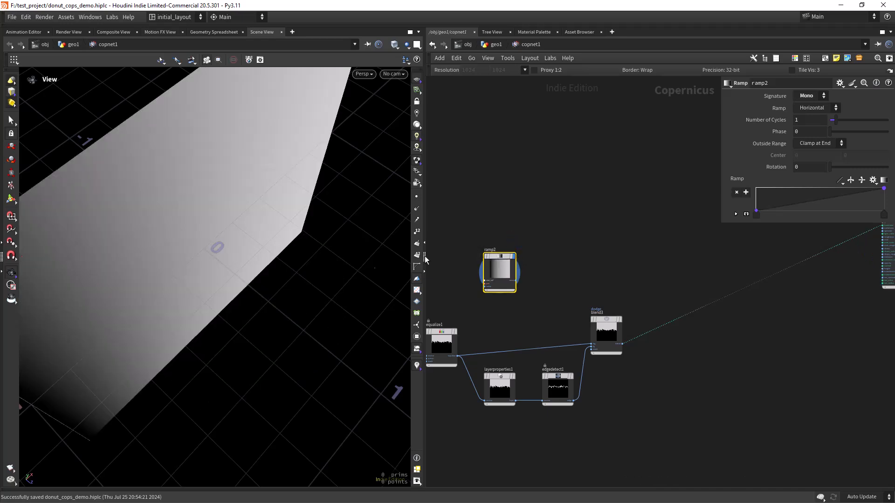
pyautogui.press('h')
# Step: Make the new ramp vertical with constant interpolation and move its white point slightly inward to leave a white band along the upper edge
pyautogui.click(824, 110)
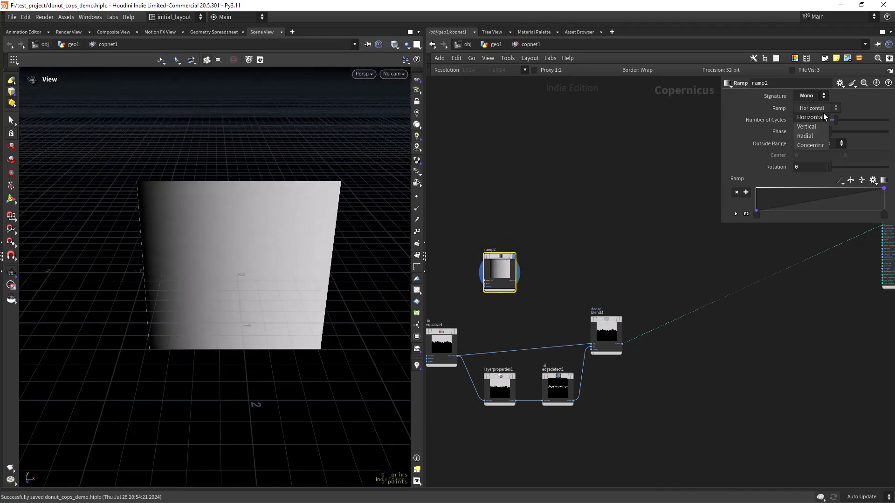
pyautogui.click(808, 127)
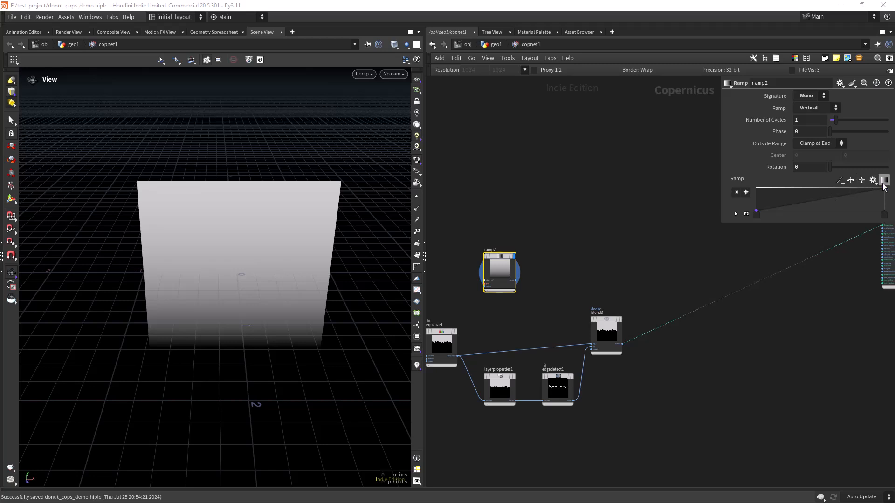
pyautogui.click(840, 181)
pyautogui.click(856, 199)
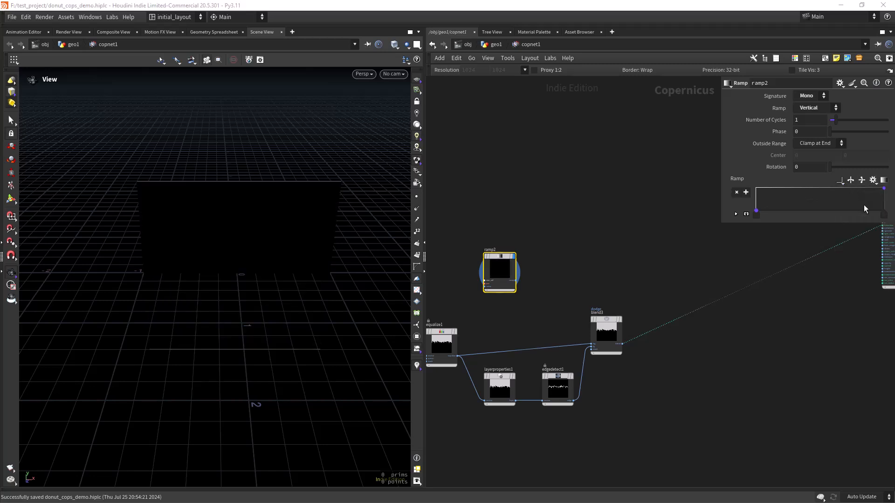
pyautogui.moveTo(884, 215)
pyautogui.mouseDown()
pyautogui.moveTo(822, 214)
pyautogui.moveTo(866, 212)
pyautogui.mouseUp()
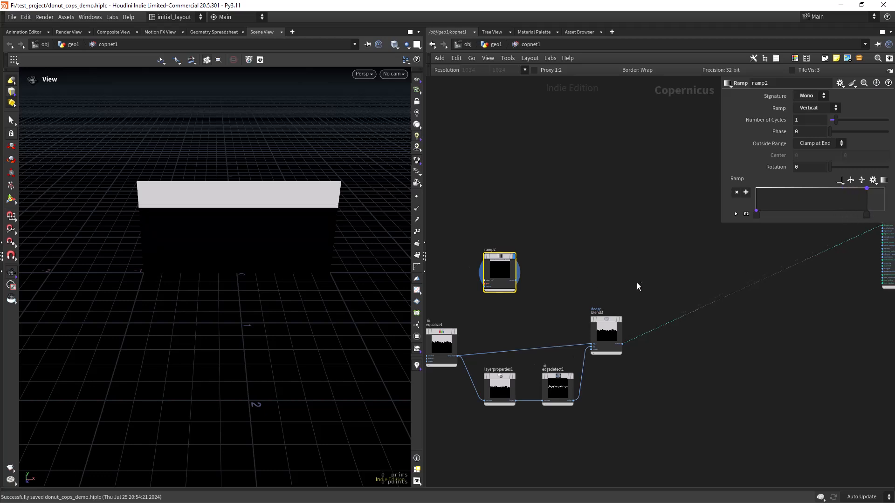
# Step: Insert a Blend node on the wire between blend3 and previewmaterial1
pyautogui.moveTo(641, 281); pyautogui.dragTo(566, 278, button='middle')
pyautogui.press('Tab')
pyautogui.write('blen')
pyautogui.press('Return')
pyautogui.click(576, 287)
pyautogui.moveTo(574, 295); pyautogui.dragTo(605, 319)
pyautogui.moveTo(460, 264); pyautogui.dragTo(550, 258, button='middle')
pyautogui.scroll(2, 509, 265)
pyautogui.scroll(-1, 544, 265)
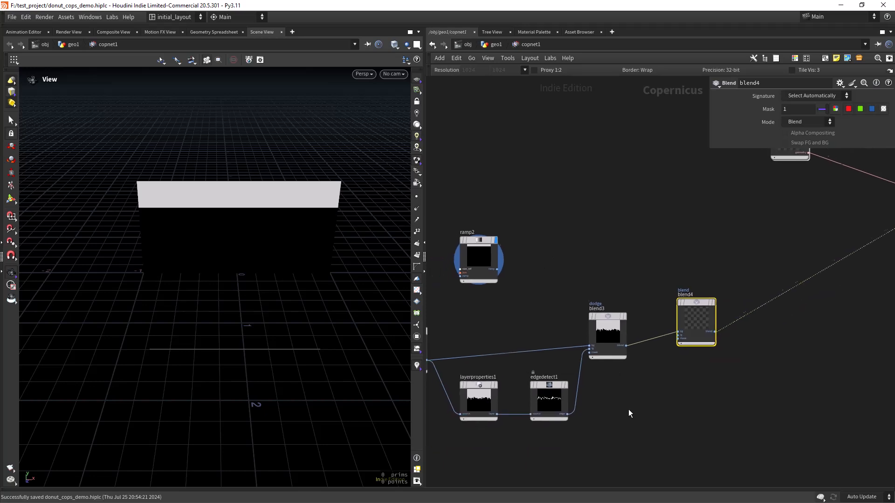
# Step: Add a Constant node below edgedetect1 and set its value to 0
pyautogui.moveTo(606, 460); pyautogui.dragTo(586, 381, button='middle')
pyautogui.press('Tab')
pyautogui.write('con')
pyautogui.press('Return')
pyautogui.click(580, 385)
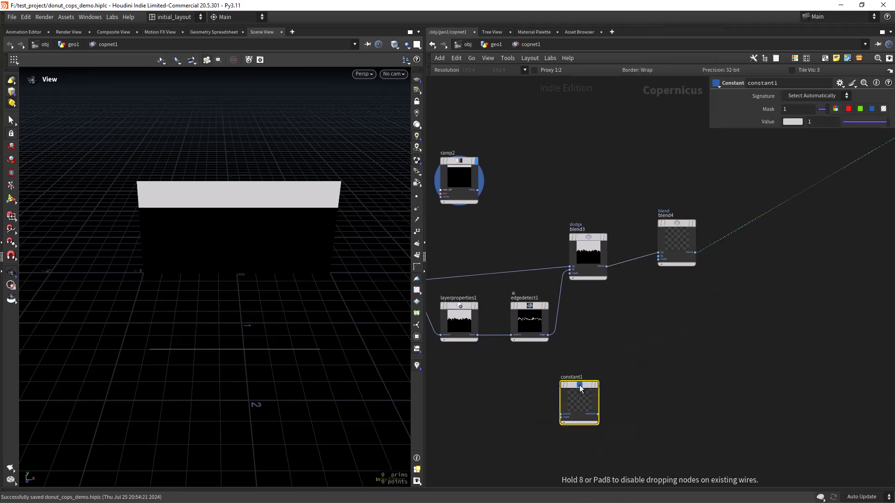
pyautogui.scroll(1, 589, 348)
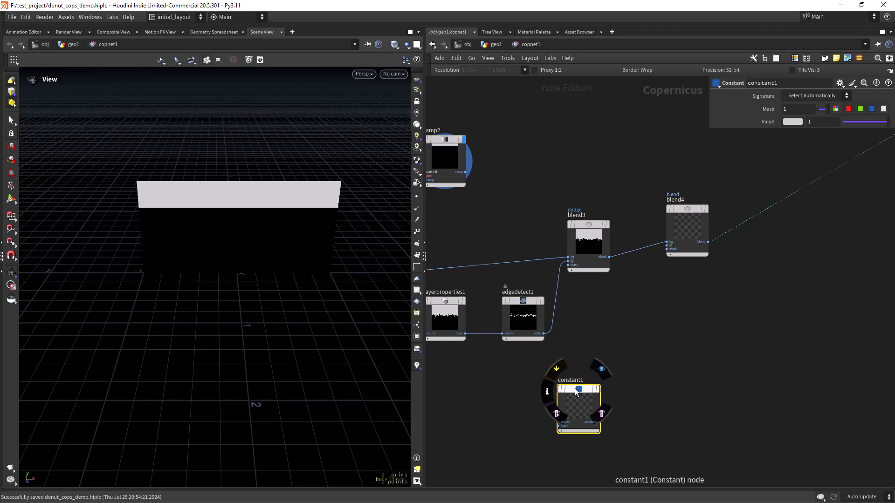
pyautogui.moveTo(854, 120); pyautogui.dragTo(776, 132)
# Step: Connect the constant to blend4's foreground and the new ramp to its mask, and display the blended result
pyautogui.click(599, 422)
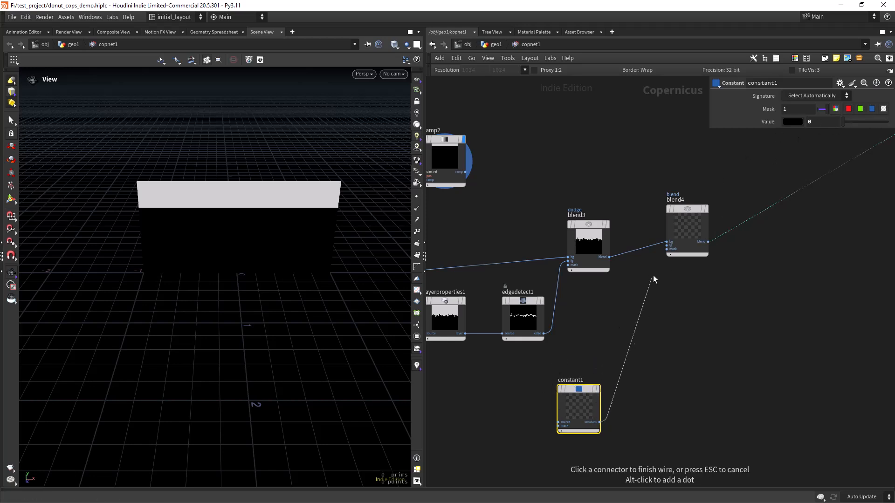
pyautogui.click(661, 247)
pyautogui.click(465, 172)
pyautogui.click(667, 250)
pyautogui.click(709, 189)
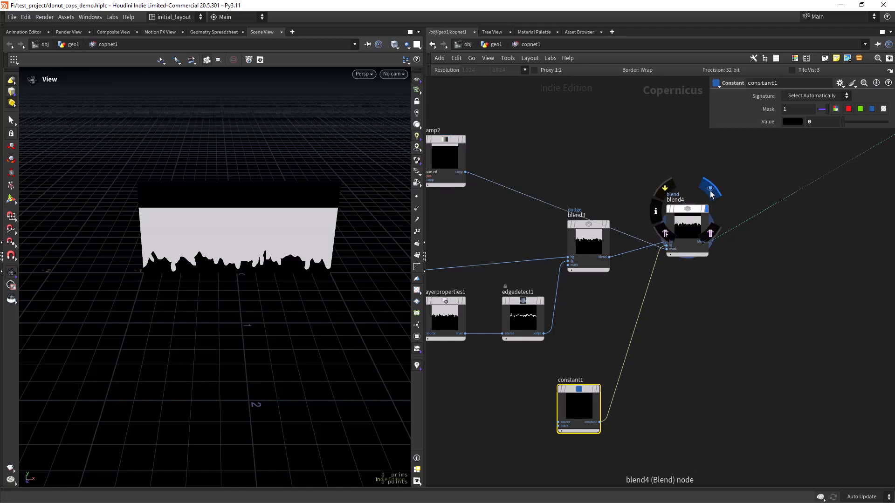
pyautogui.moveTo(300, 281)
pyautogui.mouseDown()
pyautogui.moveTo(282, 302)
pyautogui.moveTo(290, 286)
pyautogui.mouseUp()
pyautogui.moveTo(291, 286); pyautogui.dragTo(264, 294, button='middle')
# Step: Add a Transform 2D node near blend4, feed it blend4's output and display its result
pyautogui.scroll(-2, 723, 335)
pyautogui.moveTo(761, 328); pyautogui.dragTo(588, 321, button='middle')
pyautogui.moveTo(625, 279); pyautogui.dragTo(554, 295, button='middle')
pyautogui.press('Tab')
pyautogui.write('trans')
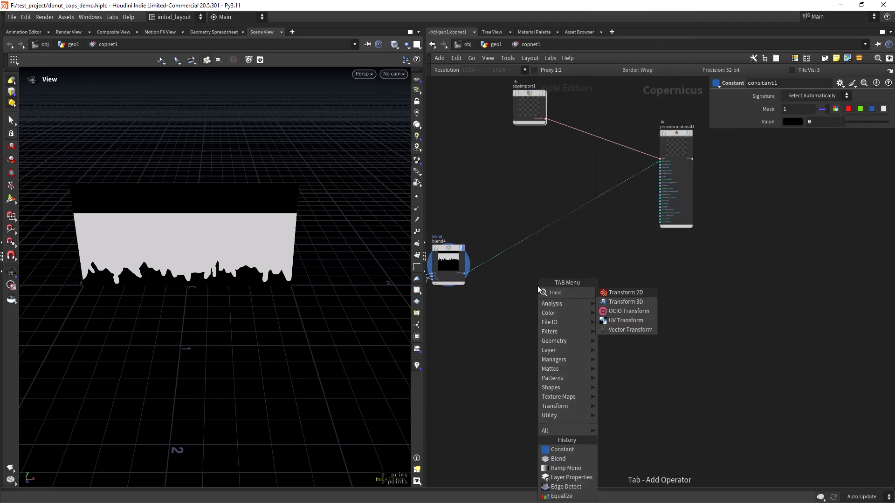
pyautogui.press('Return')
pyautogui.click(537, 286)
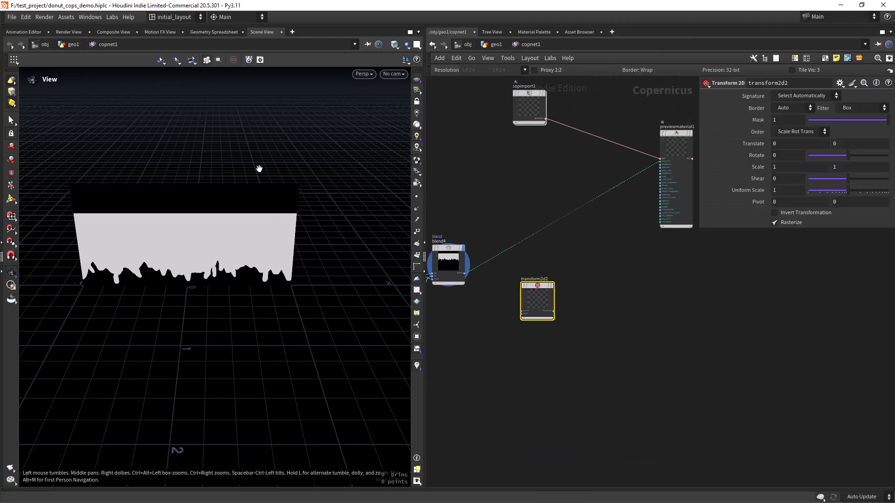
pyautogui.moveTo(465, 274); pyautogui.dragTo(554, 296)
pyautogui.click(553, 297)
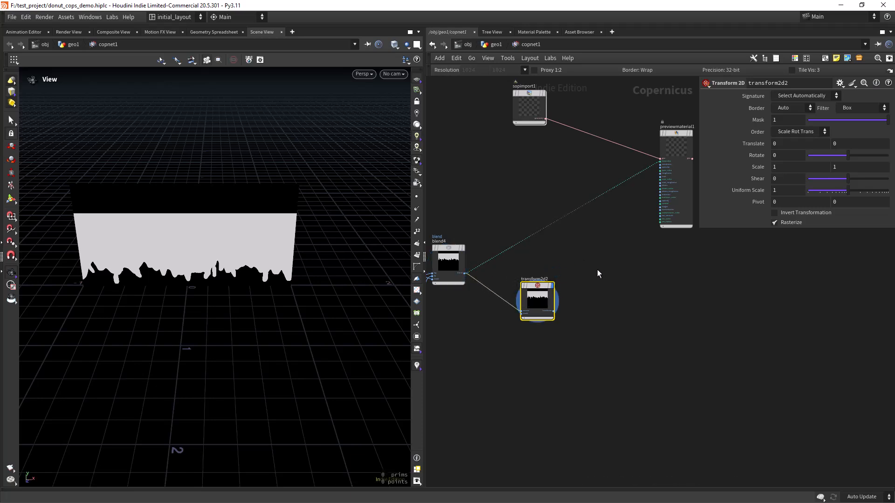
# Step: Set transform2d2's rotation to 180 and its vertical translation to -0.8
pyautogui.moveTo(596, 246); pyautogui.dragTo(577, 257, button='middle')
pyautogui.click(788, 155)
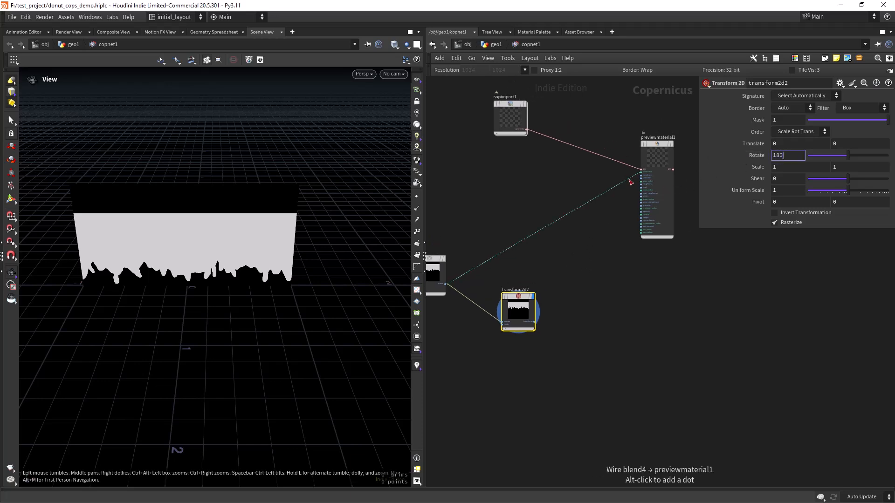
pyautogui.write('180')
pyautogui.press('Return')
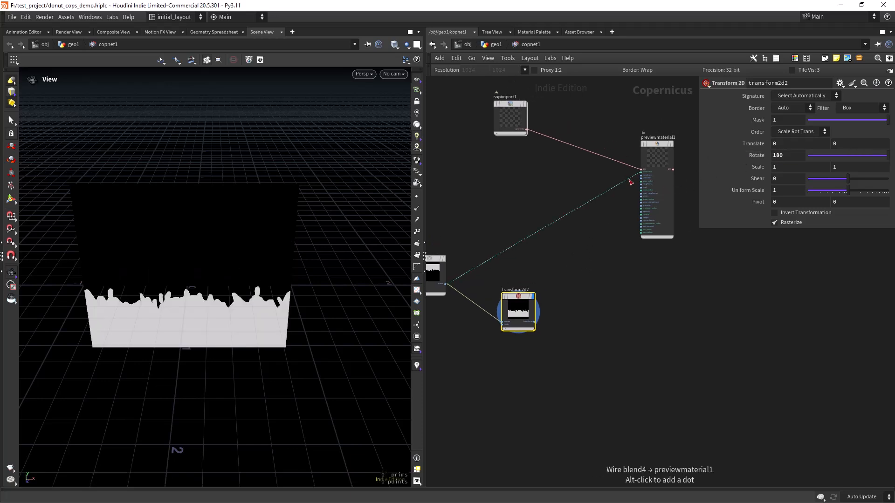
pyautogui.click(851, 144)
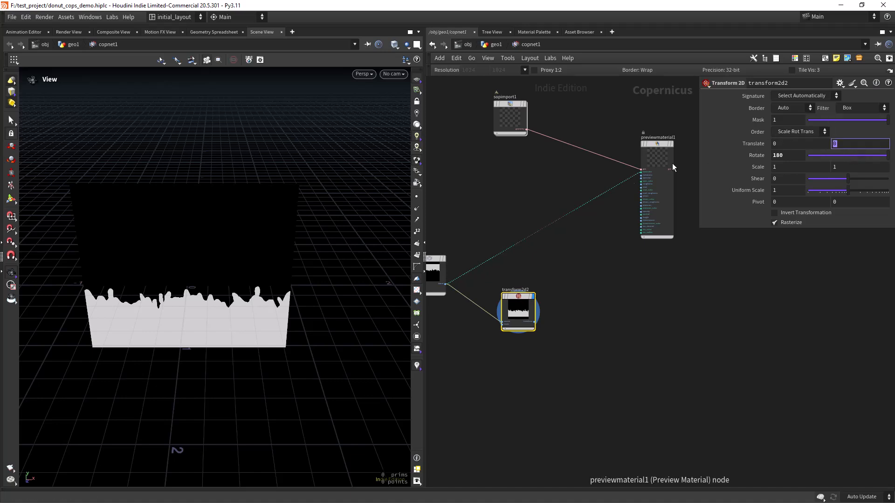
pyautogui.write('-.8')
pyautogui.press('Return')
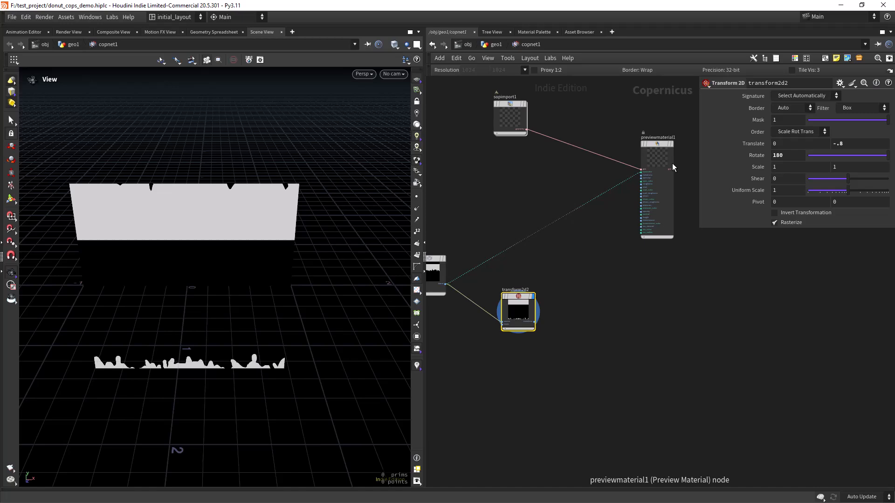
# Step: Insert a Blend node on the wire between blend4 and previewmaterial1
pyautogui.moveTo(286, 272); pyautogui.dragTo(275, 286, button='right')
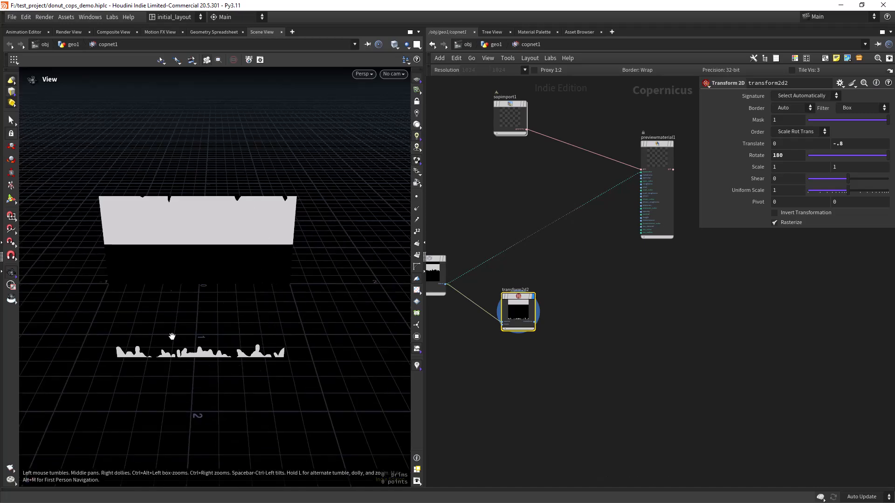
pyautogui.moveTo(233, 279); pyautogui.dragTo(260, 288)
pyautogui.scroll(1, 545, 259)
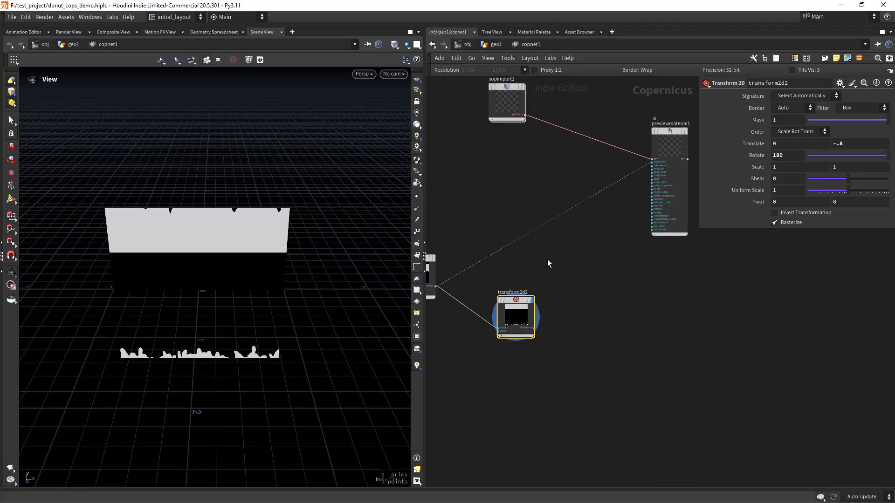
pyautogui.press('Tab')
pyautogui.write('ble')
pyautogui.press('Return')
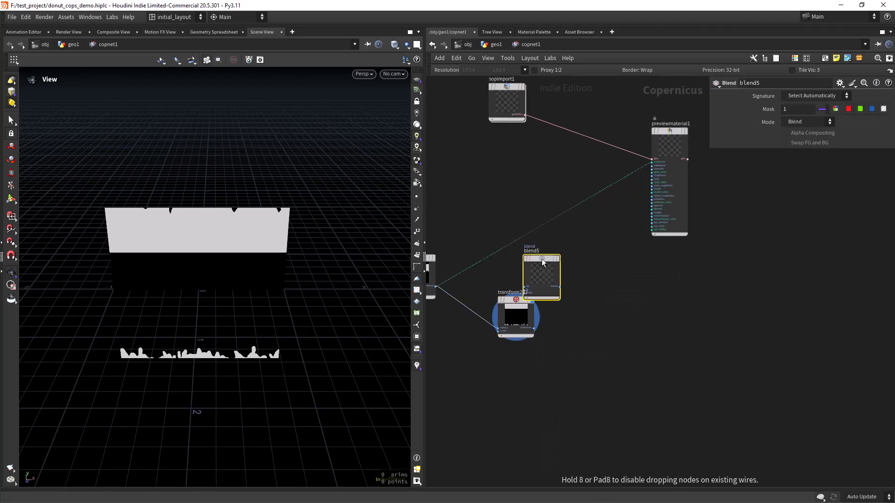
pyautogui.click(541, 232)
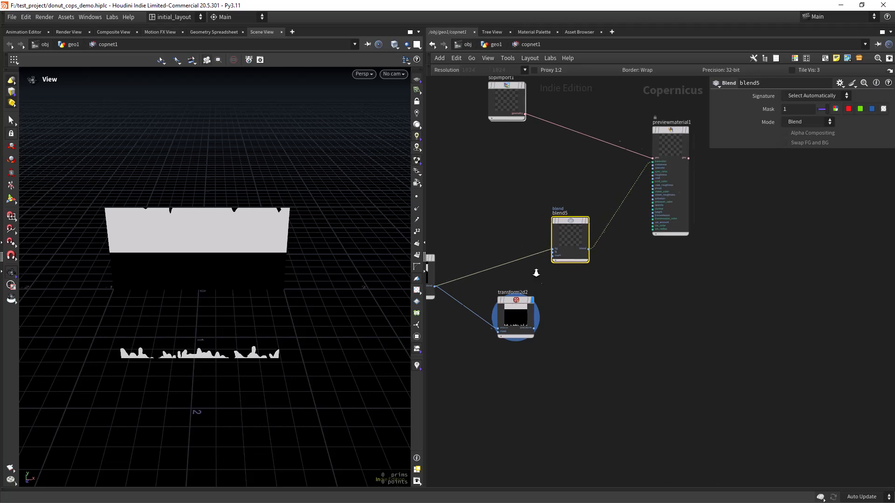
# Step: Connect transform2d2 to blend5's foreground, display blend5 and set its mode to Maximum
pyautogui.scroll(3, 540, 278)
pyautogui.click(532, 362)
pyautogui.click(559, 243)
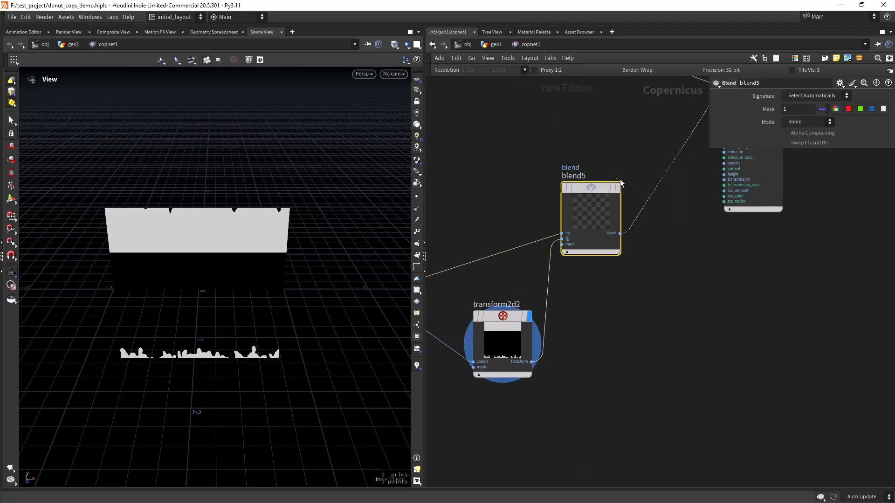
pyautogui.click(794, 124)
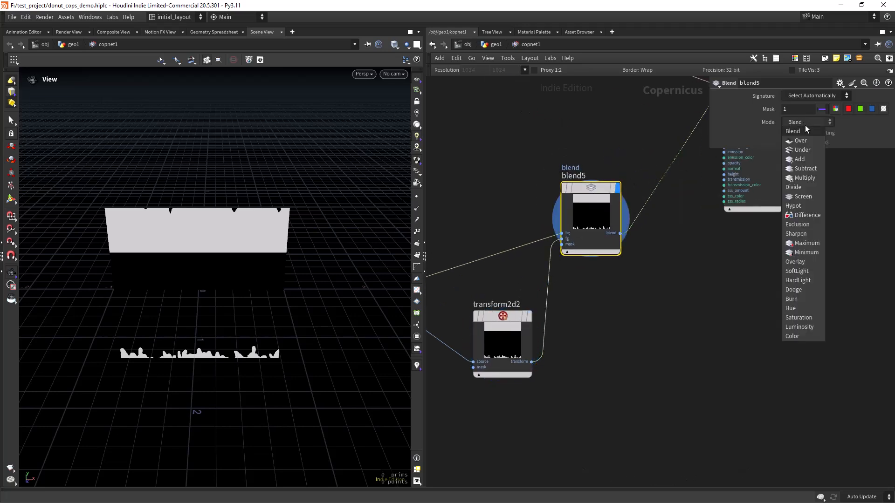
pyautogui.click(808, 248)
pyautogui.moveTo(309, 281); pyautogui.dragTo(293, 318)
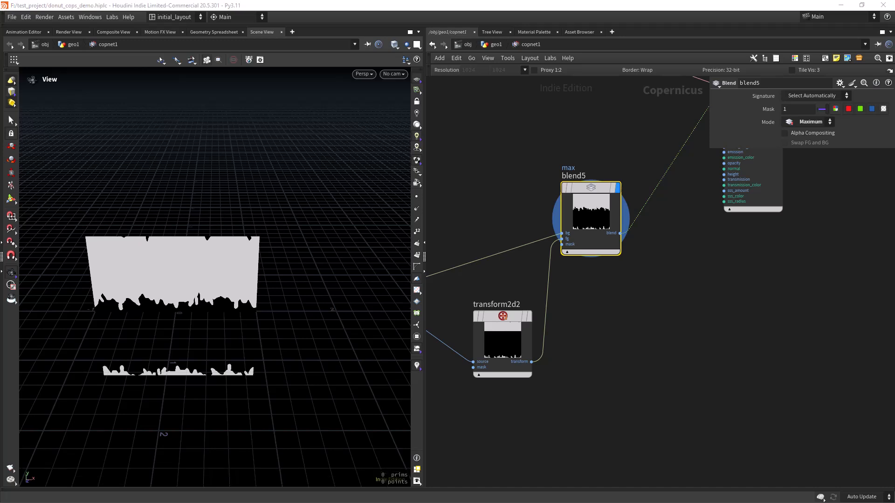
# Step: Display previewmaterial1 to check the icing mask around the donut, and save the scene
pyautogui.moveTo(668, 246); pyautogui.dragTo(533, 362, button='middle')
pyautogui.click(651, 133)
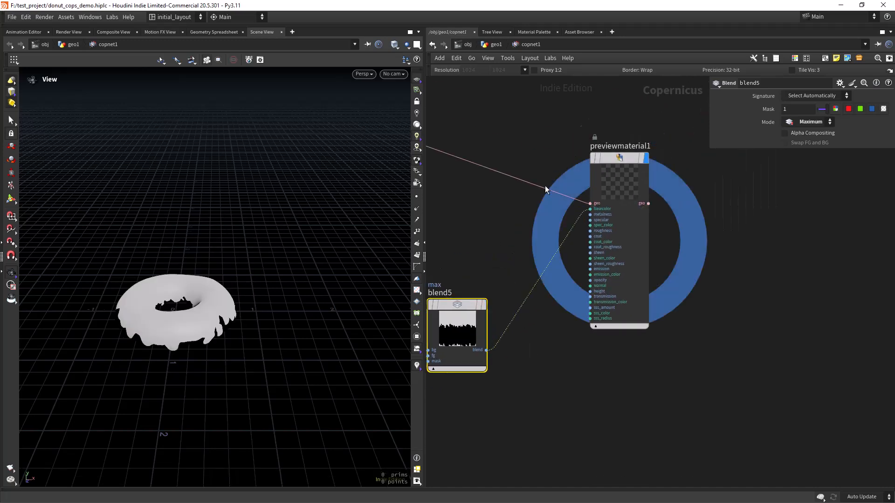
pyautogui.moveTo(223, 280); pyautogui.dragTo(222, 335)
pyautogui.moveTo(222, 335); pyautogui.dragTo(256, 261, button='right')
pyautogui.moveTo(256, 261); pyautogui.dragTo(270, 295)
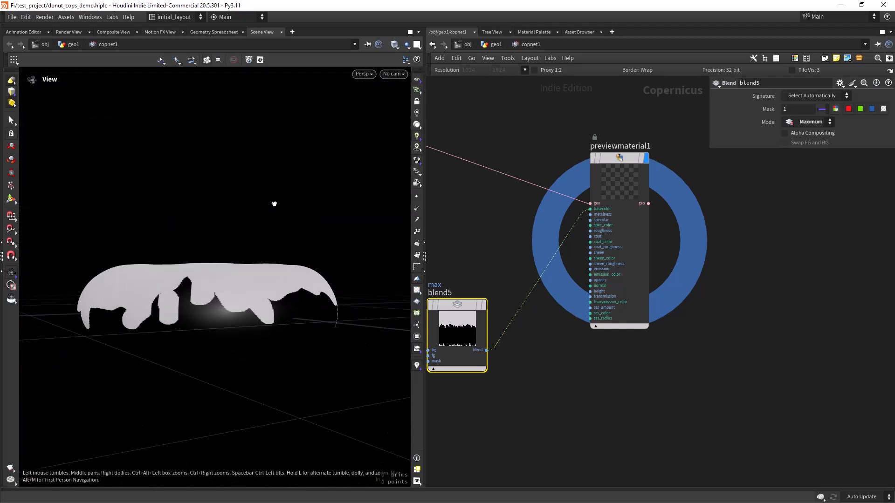
pyautogui.moveTo(274, 203); pyautogui.dragTo(267, 286)
pyautogui.hotkey('ctrl', 's')
# Step: Go back to the drip-generating nodes and display distort1's output
pyautogui.press('h')
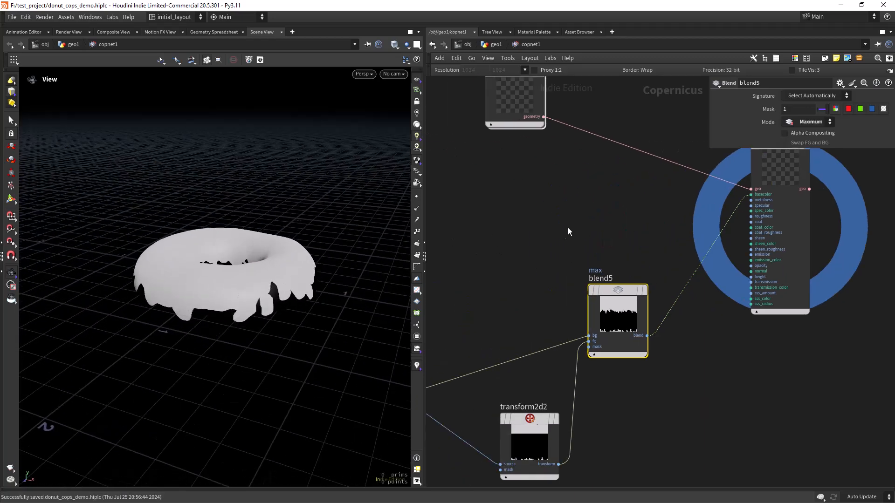
pyautogui.scroll(5, 605, 207)
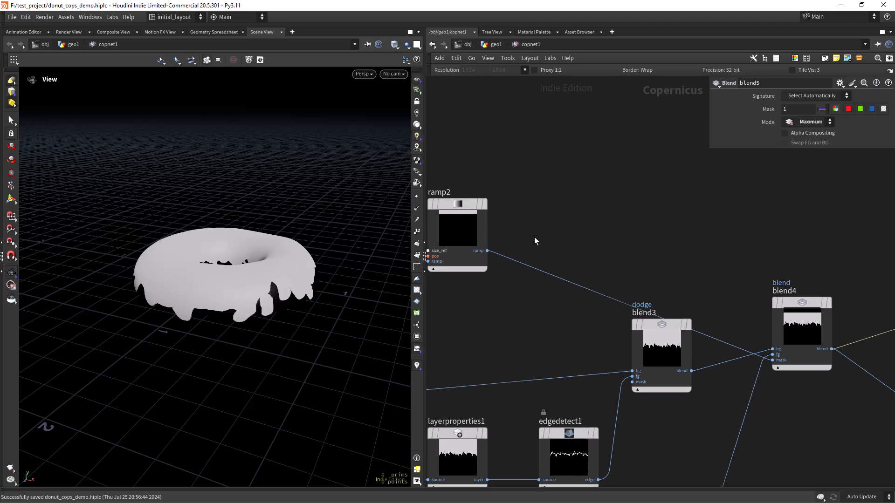
pyautogui.scroll(-3, 526, 238)
pyautogui.moveTo(590, 286); pyautogui.dragTo(538, 281, button='middle')
pyautogui.moveTo(536, 282); pyautogui.dragTo(535, 293)
pyautogui.moveTo(605, 271); pyautogui.dragTo(610, 261)
pyautogui.scroll(2, 477, 285)
pyautogui.moveTo(433, 288); pyautogui.dragTo(639, 257, button='middle')
pyautogui.scroll(-3, 563, 266)
pyautogui.scroll(3, 484, 319)
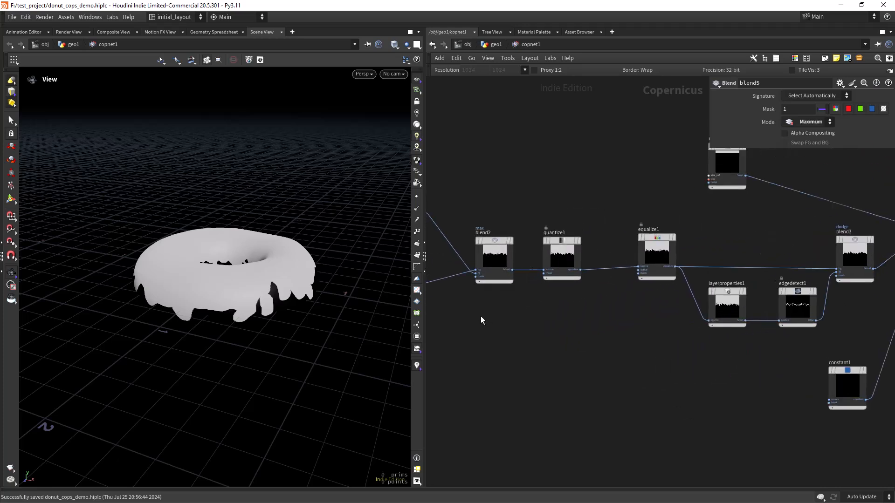
pyautogui.moveTo(483, 319); pyautogui.dragTo(600, 306, button='middle')
pyautogui.moveTo(522, 308)
pyautogui.mouseDown(button='middle')
pyautogui.moveTo(559, 320)
pyautogui.moveTo(613, 357)
pyautogui.mouseUp(button='middle')
pyautogui.moveTo(493, 262); pyautogui.dragTo(616, 345, button='middle')
pyautogui.click(616, 156)
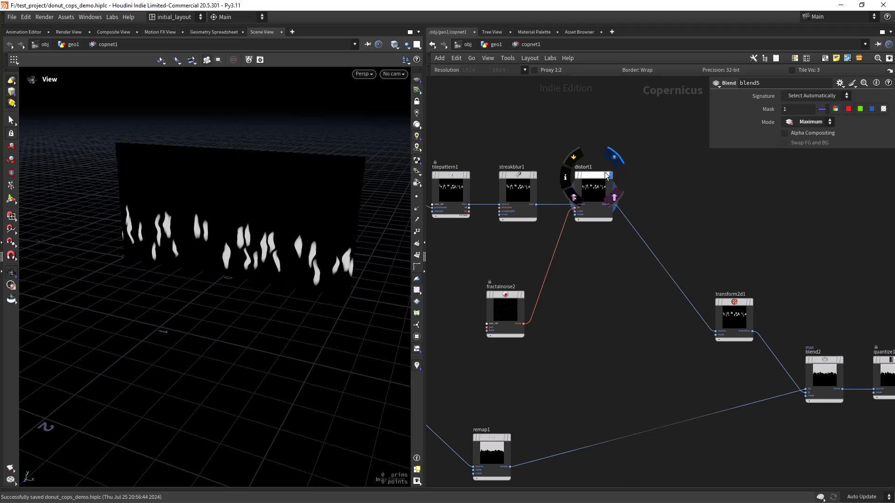
# Step: Display equalize1's output to examine the combined drip mask
pyautogui.moveTo(583, 259); pyautogui.dragTo(441, 256, button='middle')
pyautogui.scroll(1, 499, 275)
pyautogui.moveTo(643, 292); pyautogui.dragTo(447, 252, button='middle')
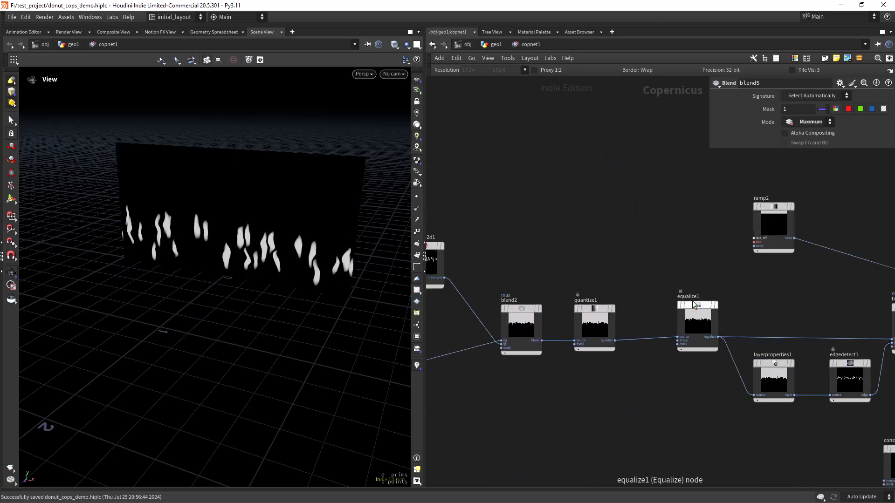
pyautogui.click(715, 305)
pyautogui.moveTo(303, 314); pyautogui.dragTo(336, 301)
# Step: Increase tilepattern1's shape radius to 0.551
pyautogui.moveTo(512, 236); pyautogui.dragTo(701, 240, button='middle')
pyautogui.moveTo(510, 265); pyautogui.dragTo(741, 281, button='middle')
pyautogui.moveTo(486, 242); pyautogui.dragTo(588, 256, button='middle')
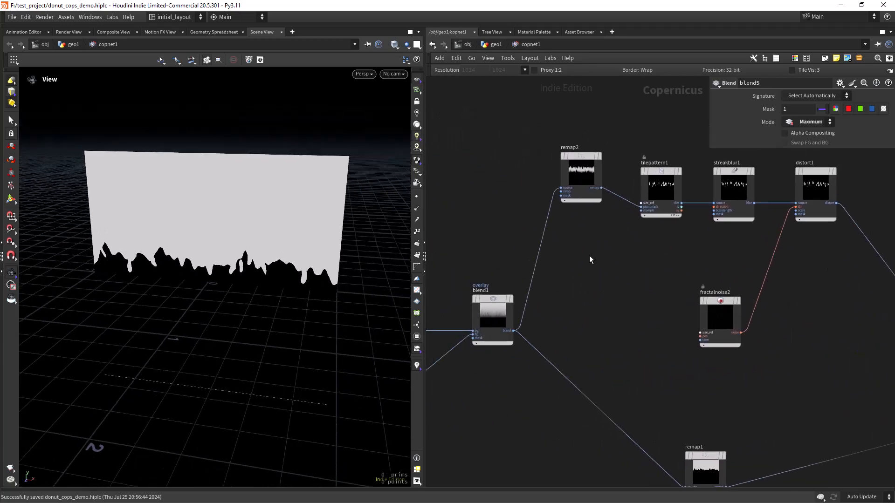
pyautogui.moveTo(669, 245); pyautogui.dragTo(566, 248, button='middle')
pyautogui.click(583, 205)
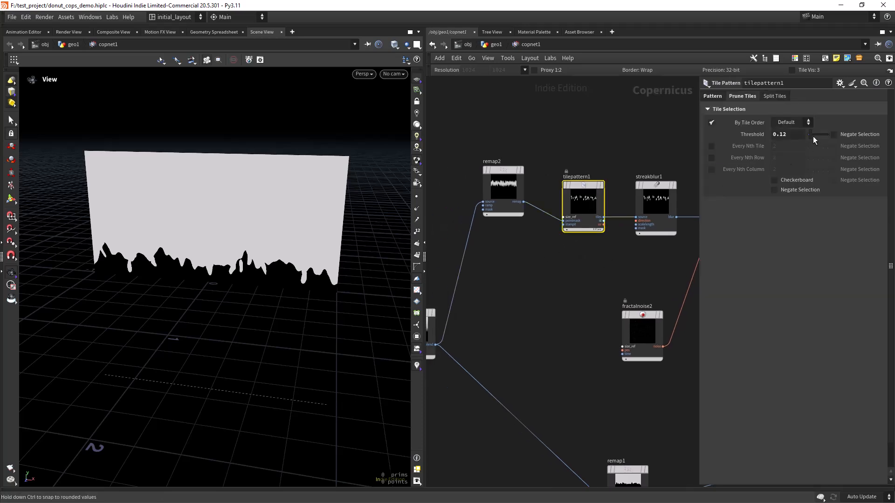
pyautogui.click(717, 96)
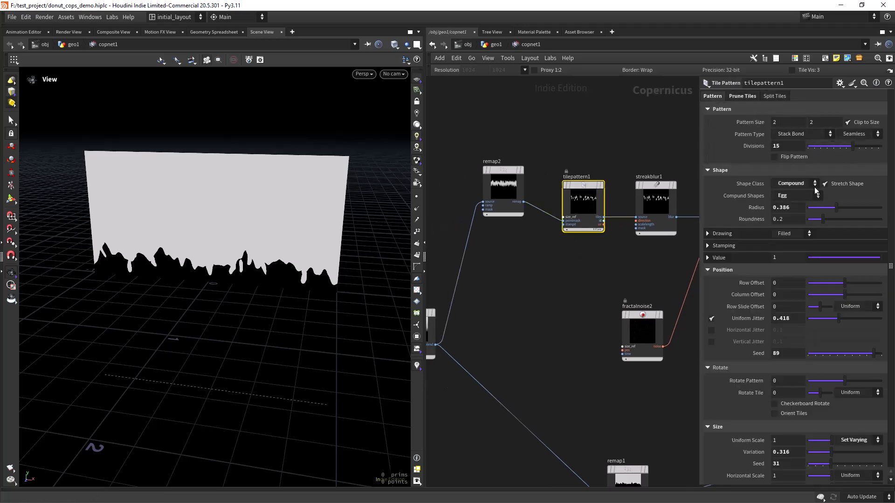
pyautogui.moveTo(841, 208); pyautogui.dragTo(848, 208)
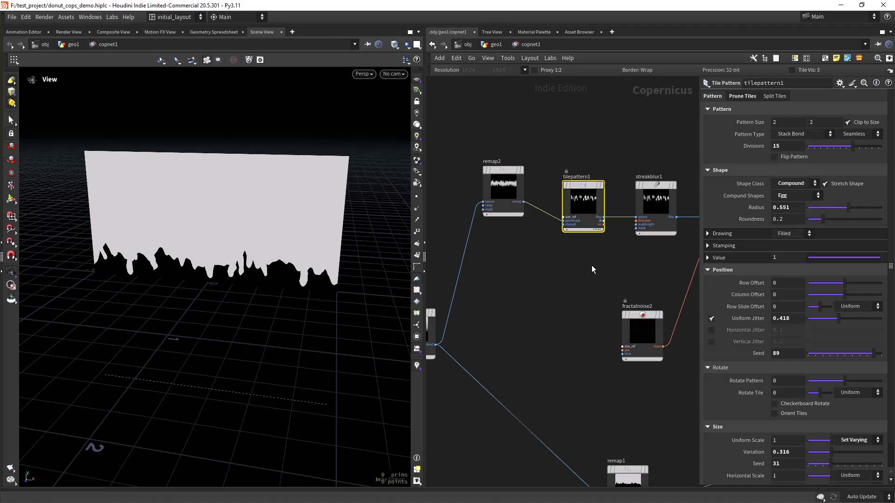
# Step: Display previewmaterial1 to check the wider drips on the donut
pyautogui.press('h')
pyautogui.moveTo(597, 260); pyautogui.dragTo(433, 247, button='middle')
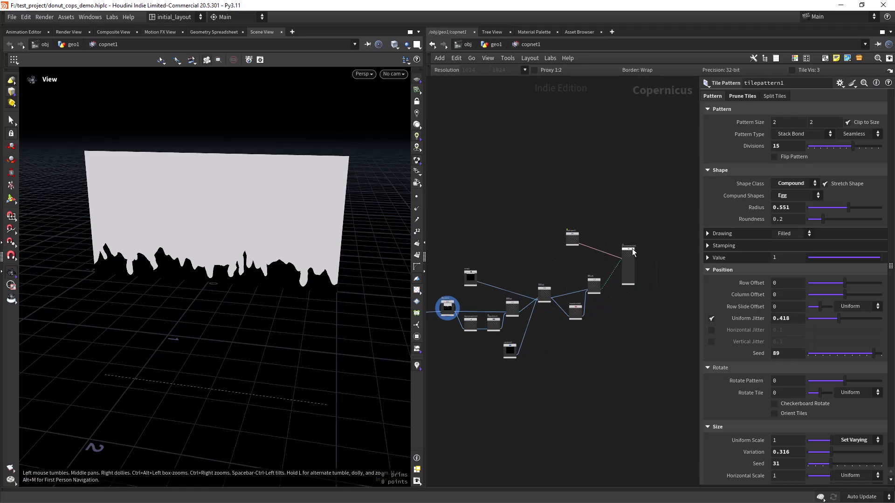
pyautogui.click(636, 242)
pyautogui.moveTo(301, 320); pyautogui.dragTo(180, 325)
# Step: Reduce tilepattern1's shape radius to 0.342 to make the drips thinner
pyautogui.moveTo(470, 257); pyautogui.dragTo(620, 234, button='middle')
pyautogui.scroll(6, 503, 229)
pyautogui.moveTo(499, 225); pyautogui.dragTo(664, 224, button='middle')
pyautogui.scroll(1, 473, 262)
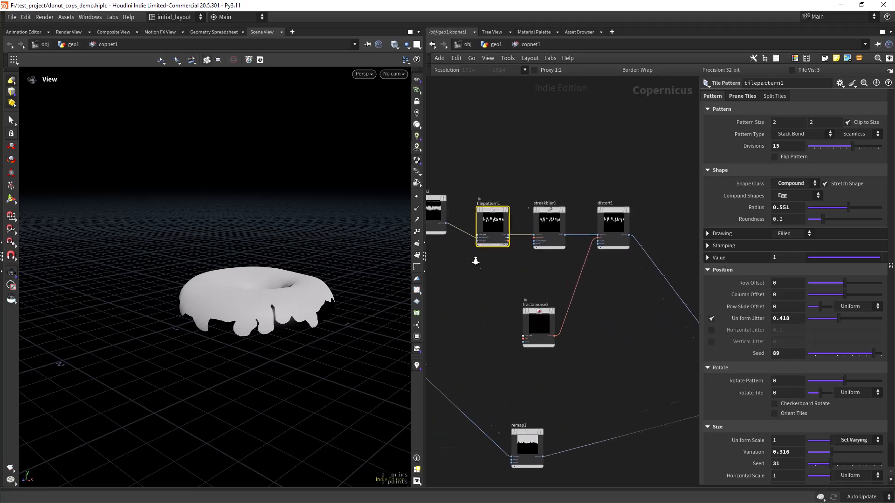
pyautogui.moveTo(439, 259); pyautogui.dragTo(542, 263, button='middle')
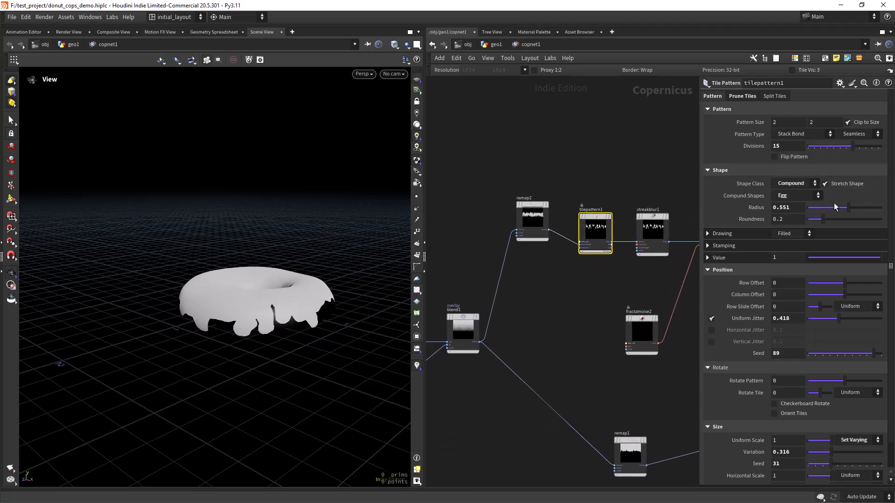
pyautogui.moveTo(840, 205); pyautogui.dragTo(832, 206)
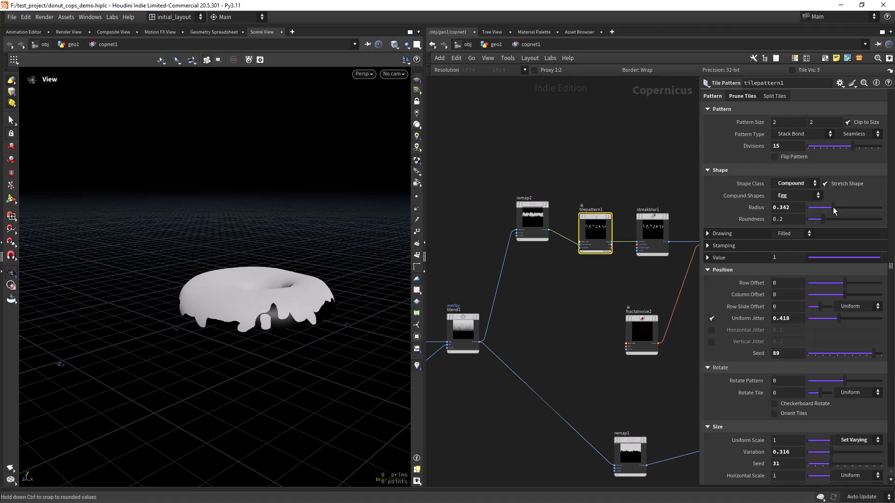
# Step: Try a longer blur length on streakblur1, and undo the change
pyautogui.click(653, 228)
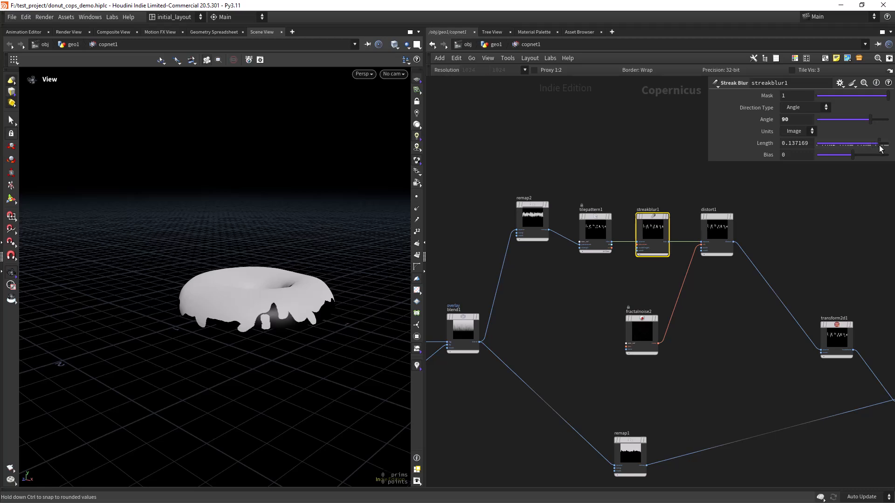
pyautogui.moveTo(881, 148); pyautogui.dragTo(877, 148)
pyautogui.hotkey('ctrl', 'z')
pyautogui.hotkey('ctrl', 'z')
# Step: Display streakblur1 and set its blur length to about 0.209
pyautogui.moveTo(725, 278); pyautogui.dragTo(666, 273, button='middle')
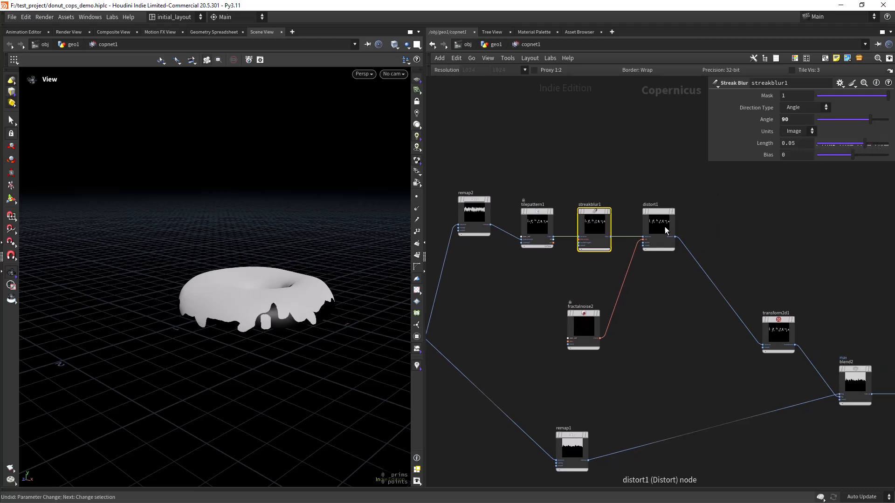
pyautogui.click(605, 212)
pyautogui.moveTo(873, 145); pyautogui.dragTo(875, 146)
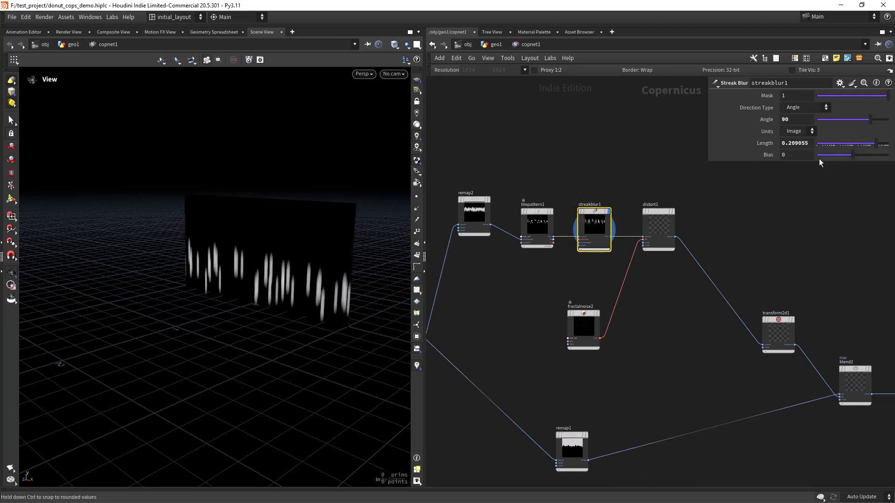
# Step: Display distort1, transform2d1 and blend5 in turn to examine how the longer streaks affect the drip mask
pyautogui.click(671, 211)
pyautogui.moveTo(659, 309); pyautogui.dragTo(543, 265, button='middle')
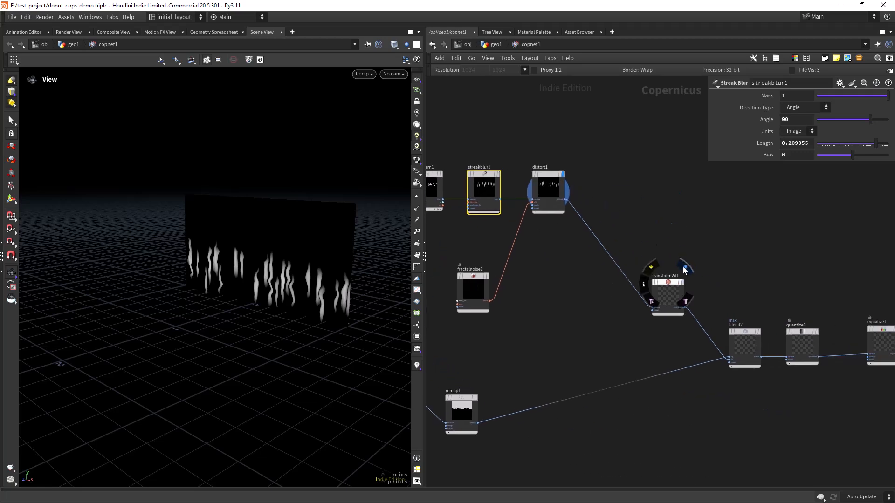
pyautogui.click(680, 276)
pyautogui.moveTo(607, 338); pyautogui.dragTo(433, 324, button='middle')
pyautogui.moveTo(624, 263); pyautogui.dragTo(431, 266, button='middle')
pyautogui.moveTo(680, 245)
pyautogui.mouseDown(button='middle')
pyautogui.moveTo(436, 252)
pyautogui.moveTo(669, 221)
pyautogui.mouseUp(button='middle')
pyautogui.click(669, 250)
pyautogui.moveTo(445, 229); pyautogui.dragTo(674, 233, button='middle')
pyautogui.moveTo(520, 230); pyautogui.dragTo(643, 268, button='middle')
pyautogui.moveTo(592, 171)
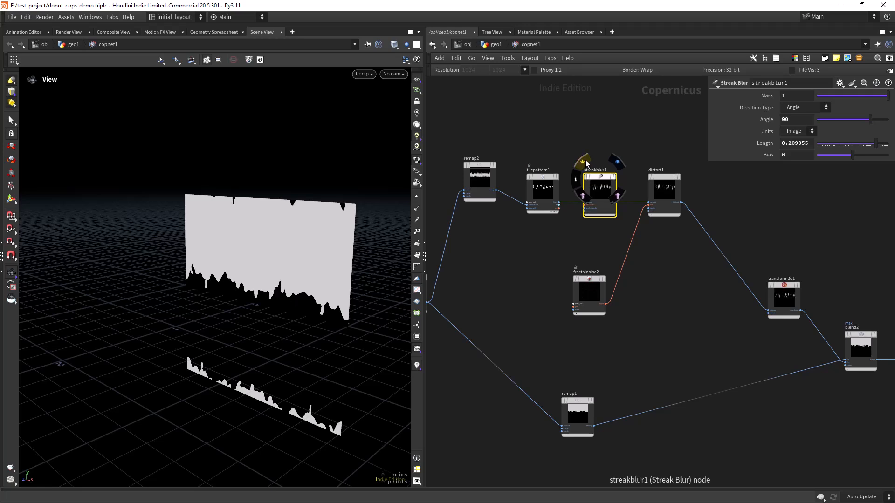
pyautogui.moveTo(666, 244); pyautogui.dragTo(578, 251, button='middle')
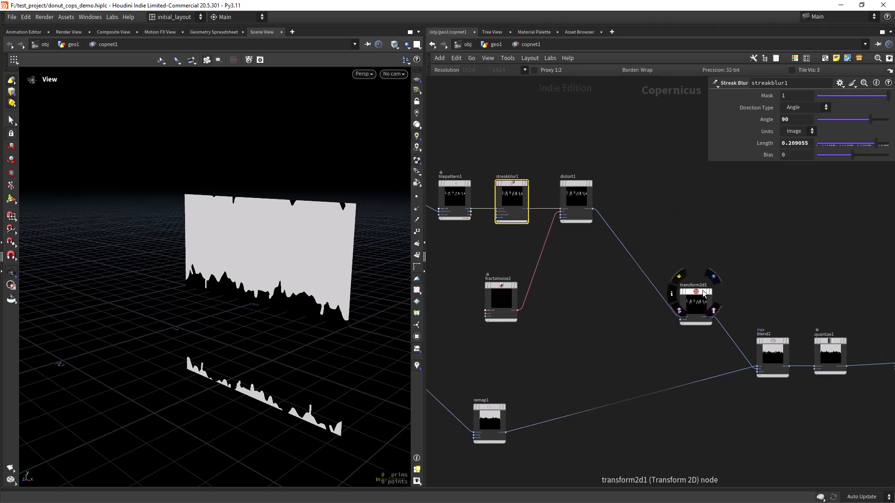
# Step: Display transform2d1, blend2 and quantize1 in turn to check the drip mask, and shorten streakblur1's blur length to about 0.046
pyautogui.click(715, 279)
pyautogui.moveTo(715, 279); pyautogui.dragTo(577, 254, button='middle')
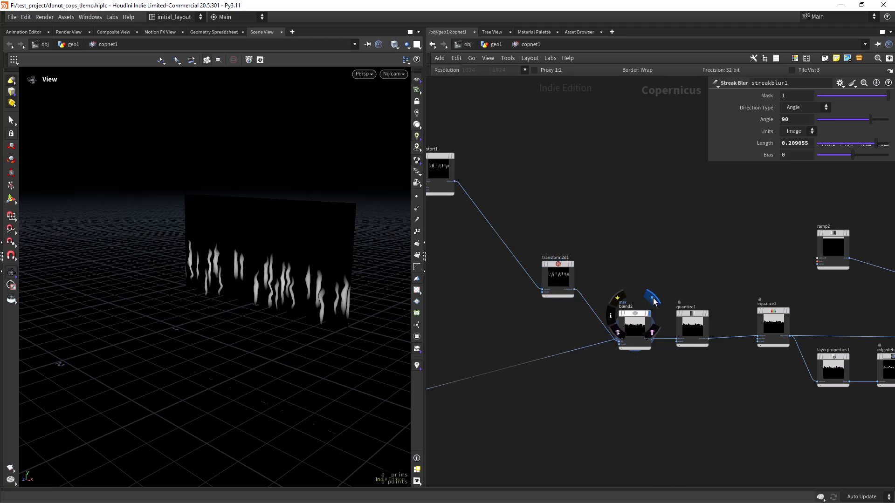
pyautogui.click(647, 295)
pyautogui.moveTo(701, 272)
pyautogui.mouseDown(button='middle')
pyautogui.moveTo(594, 266)
pyautogui.moveTo(714, 267)
pyautogui.mouseUp(button='middle')
pyautogui.click(601, 287)
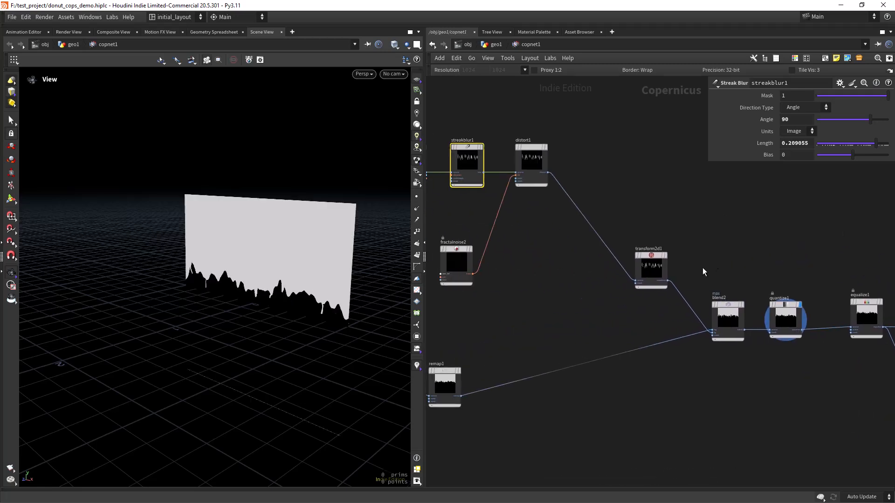
pyautogui.moveTo(556, 270); pyautogui.dragTo(618, 309, button='middle')
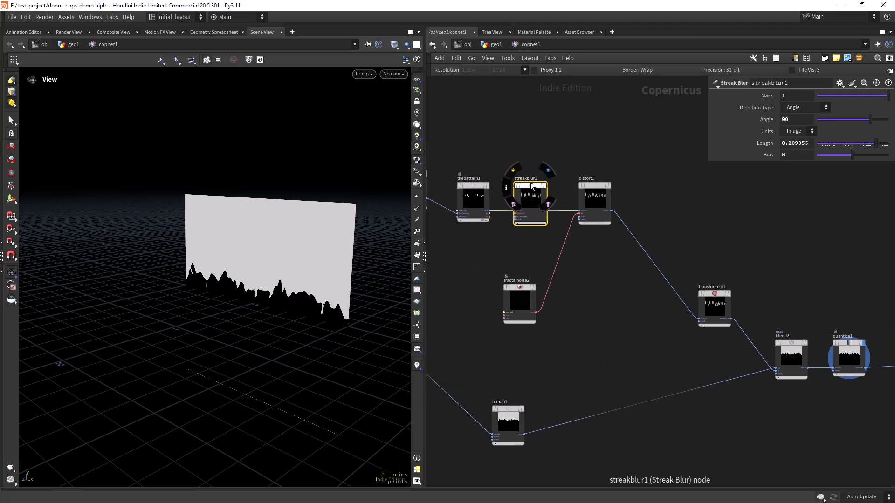
pyautogui.moveTo(865, 144); pyautogui.dragTo(865, 148)
# Step: Add a Quantize node and insert it between distort1 and transform2d1
pyautogui.moveTo(601, 249); pyautogui.dragTo(568, 287, button='middle')
pyautogui.press('Tab')
pyautogui.write('qua')
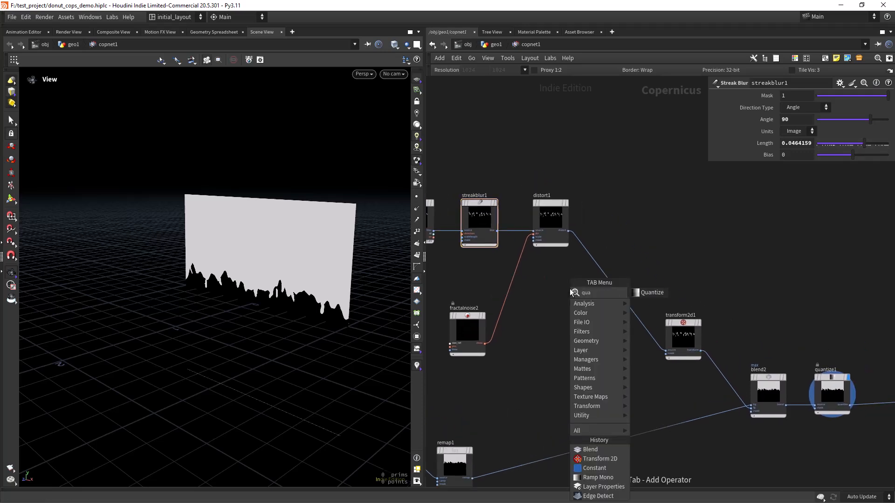
pyautogui.press('Return')
pyautogui.click(570, 289)
pyautogui.moveTo(567, 298); pyautogui.dragTo(614, 267)
pyautogui.moveTo(666, 256); pyautogui.dragTo(639, 255, button='middle')
# Step: Set the number of segments on quantize2 to 2
pyautogui.moveTo(257, 305); pyautogui.dragTo(303, 294, button='right')
pyautogui.moveTo(803, 131); pyautogui.dragTo(650, 132)
pyautogui.write('2')
pyautogui.press('Return')
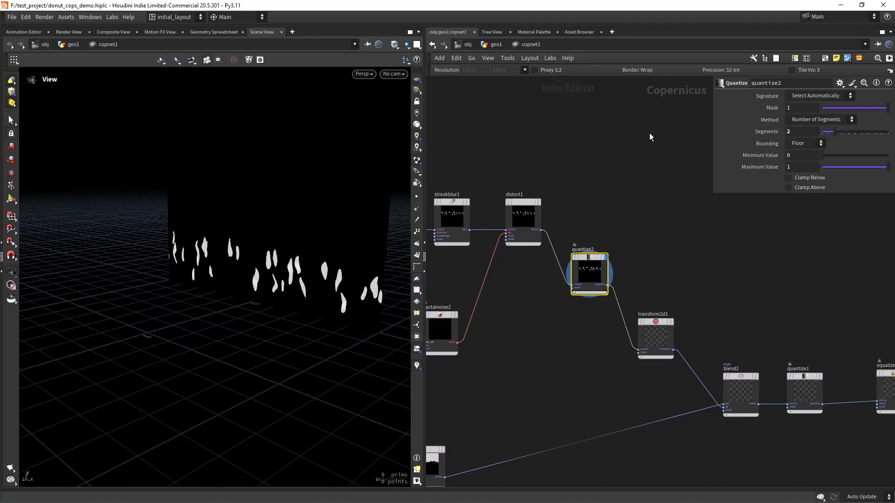
# Step: With the combined drip mask displayed, set streakblur1's blur length to about 0.075 and tilepattern1's shape radius to 0.481
pyautogui.scroll(-3, 575, 370)
pyautogui.click(614, 351)
pyautogui.moveTo(476, 340); pyautogui.dragTo(564, 312, button='middle')
pyautogui.scroll(4, 510, 272)
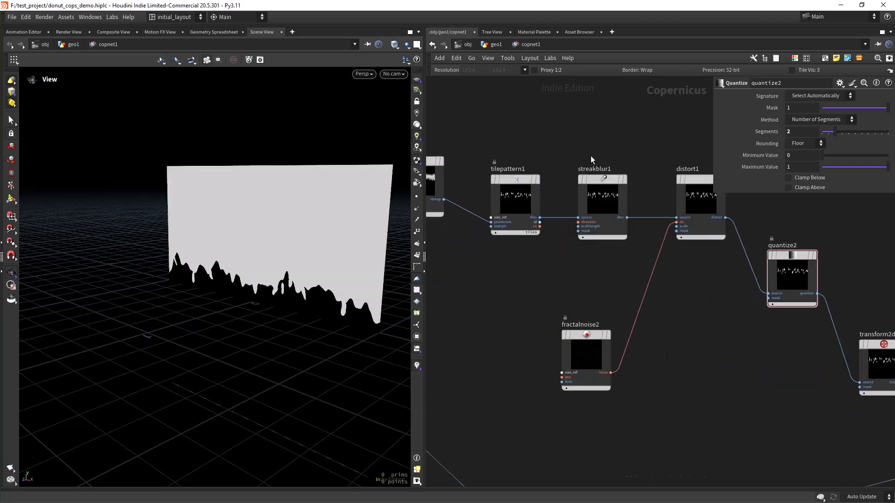
pyautogui.click(592, 174)
pyautogui.moveTo(872, 145); pyautogui.dragTo(867, 145)
pyautogui.moveTo(589, 255); pyautogui.dragTo(479, 277, button='middle')
pyautogui.moveTo(562, 301); pyautogui.dragTo(705, 317, button='middle')
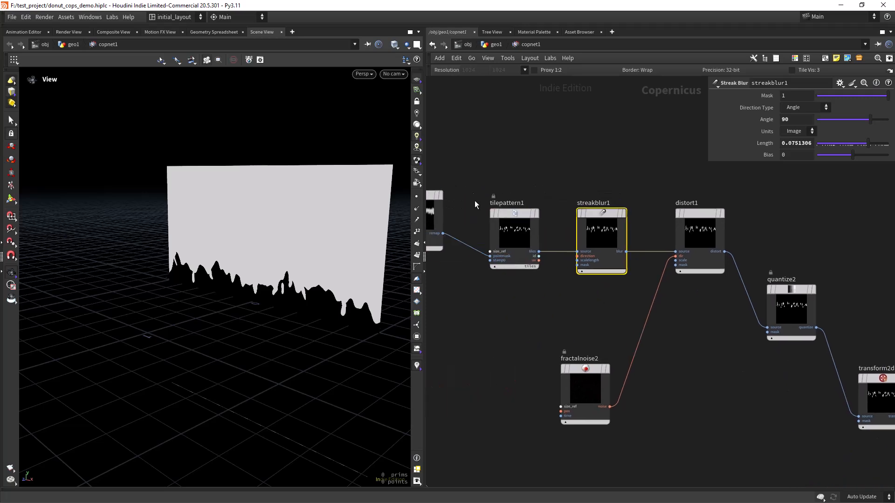
pyautogui.click(514, 223)
pyautogui.moveTo(832, 206); pyautogui.dragTo(843, 208)
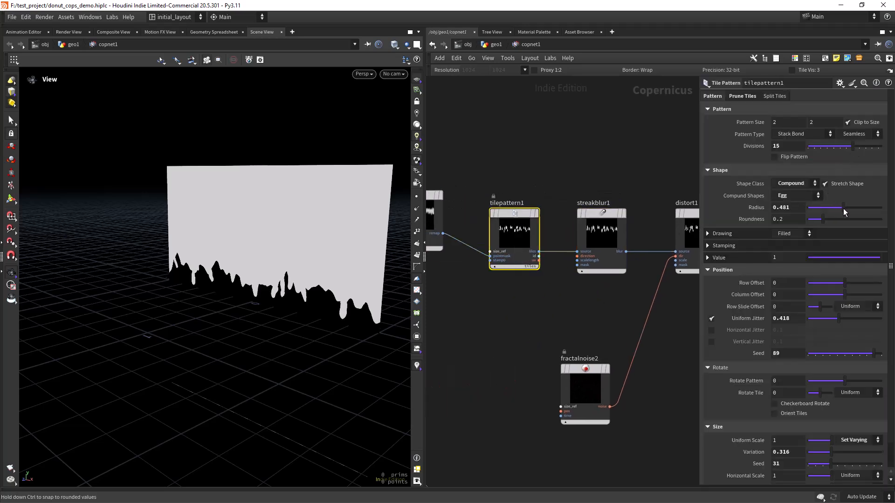
# Step: Display previewmaterial1 to check the icing on the donut, and save the project
pyautogui.scroll(-5, 521, 325)
pyautogui.moveTo(635, 301); pyautogui.dragTo(420, 292, button='middle')
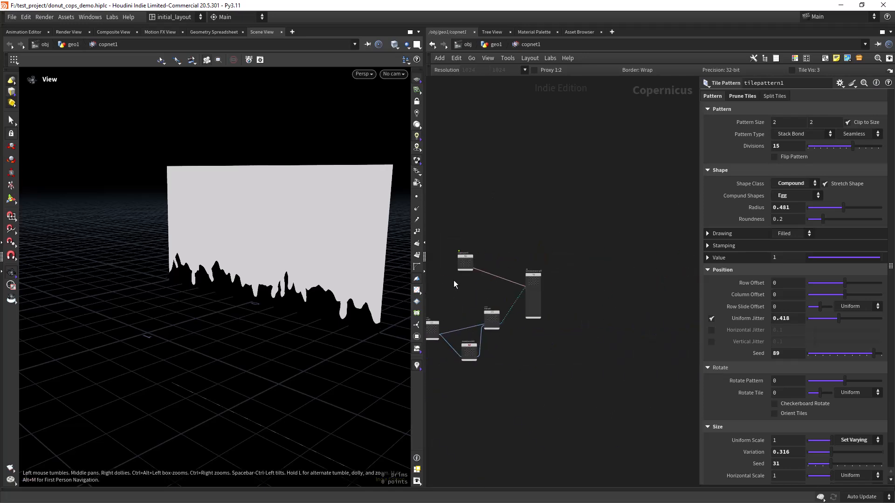
pyautogui.click(540, 275)
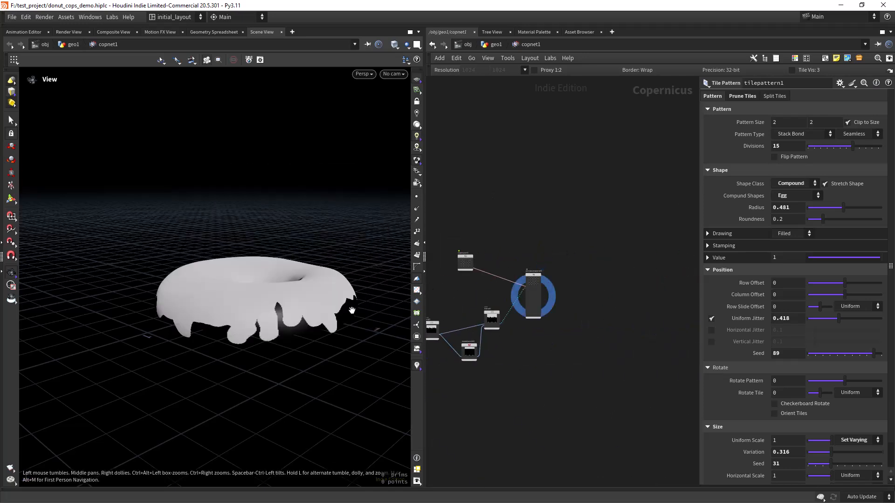
pyautogui.hotkey('ctrl', 's')
pyautogui.scroll(6, 501, 292)
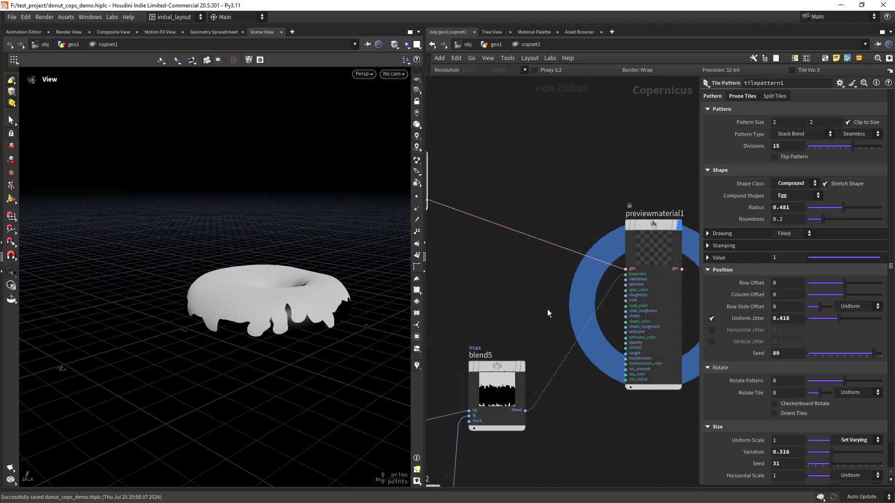
# Step: Compare the blend5 mask with the previewmaterial1 donut, and examine the icing from the side and above
pyautogui.moveTo(547, 308); pyautogui.dragTo(485, 322, button='middle')
pyautogui.press('y')
pyautogui.moveTo(480, 328); pyautogui.dragTo(511, 371)
pyautogui.click(454, 386)
pyautogui.click(553, 252)
pyautogui.moveTo(233, 317); pyautogui.dragTo(352, 333)
pyautogui.moveTo(465, 295); pyautogui.dragTo(622, 281, button='middle')
pyautogui.moveTo(622, 281); pyautogui.dragTo(529, 280, button='right')
pyautogui.moveTo(529, 279); pyautogui.dragTo(626, 275, button='middle')
pyautogui.moveTo(234, 313); pyautogui.dragTo(240, 356)
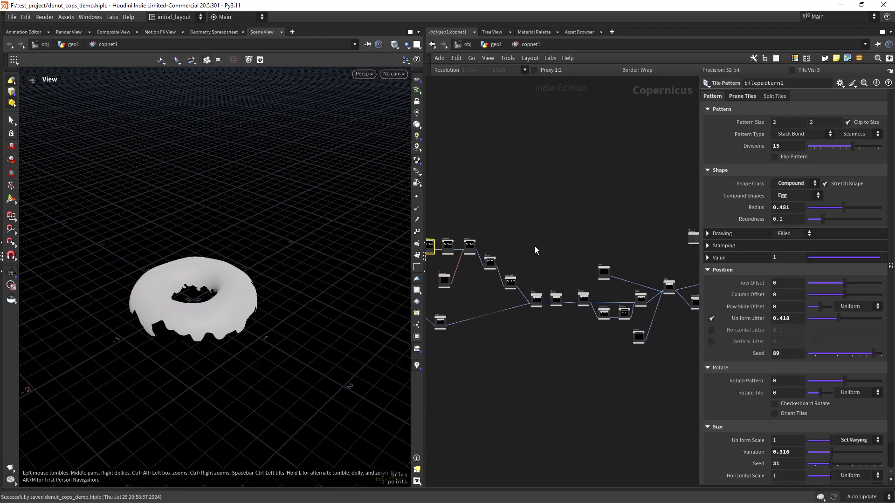
# Step: Switch the bypass of tilepattern1 and streakblur1 on and off to compare their effect on the icing
pyautogui.moveTo(488, 250); pyautogui.dragTo(580, 245, button='middle')
pyautogui.moveTo(511, 270); pyautogui.dragTo(579, 237, button='right')
pyautogui.moveTo(537, 232); pyautogui.dragTo(531, 297, button='middle')
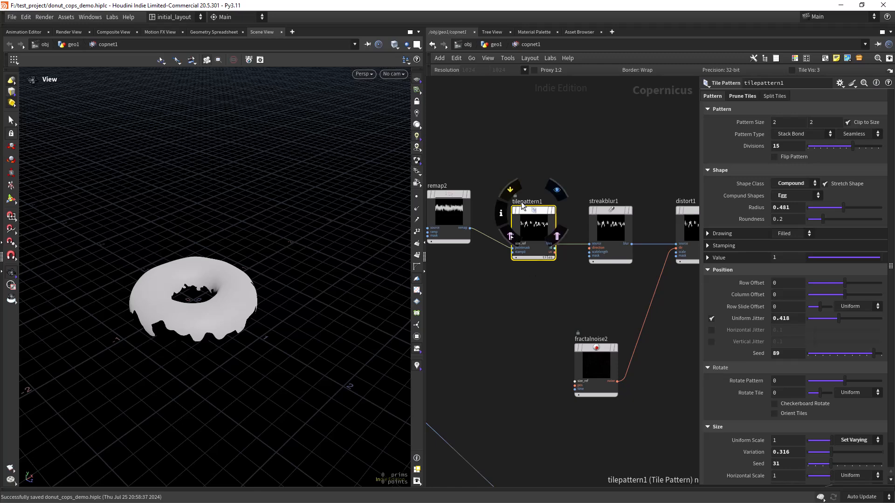
pyautogui.click(510, 188)
pyautogui.click(509, 188)
pyautogui.moveTo(573, 275); pyautogui.dragTo(552, 285, button='right')
pyautogui.moveTo(692, 267); pyautogui.dragTo(546, 283, button='middle')
pyautogui.moveTo(599, 299); pyautogui.dragTo(602, 287, button='middle')
pyautogui.scroll(2, 489, 307)
pyautogui.moveTo(480, 308); pyautogui.dragTo(582, 323, button='middle')
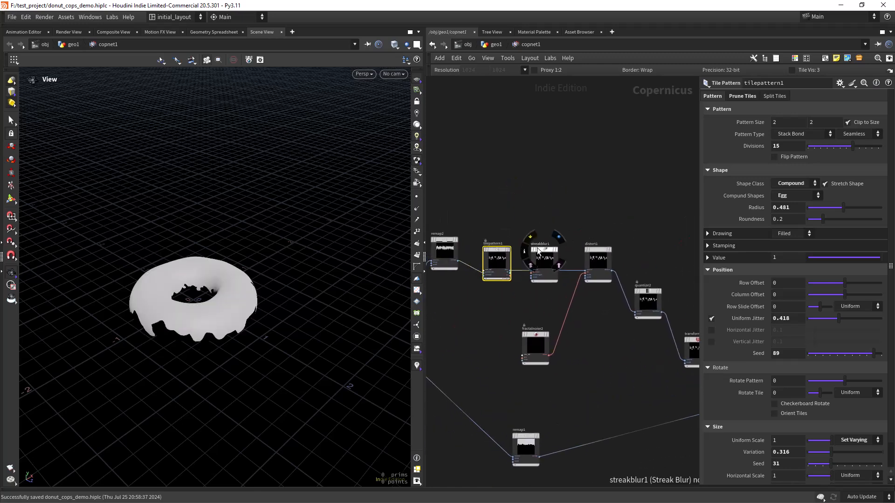
pyautogui.click(530, 237)
pyautogui.click(528, 237)
pyautogui.click(527, 236)
pyautogui.click(527, 238)
pyautogui.moveTo(527, 238); pyautogui.dragTo(464, 209, button='middle')
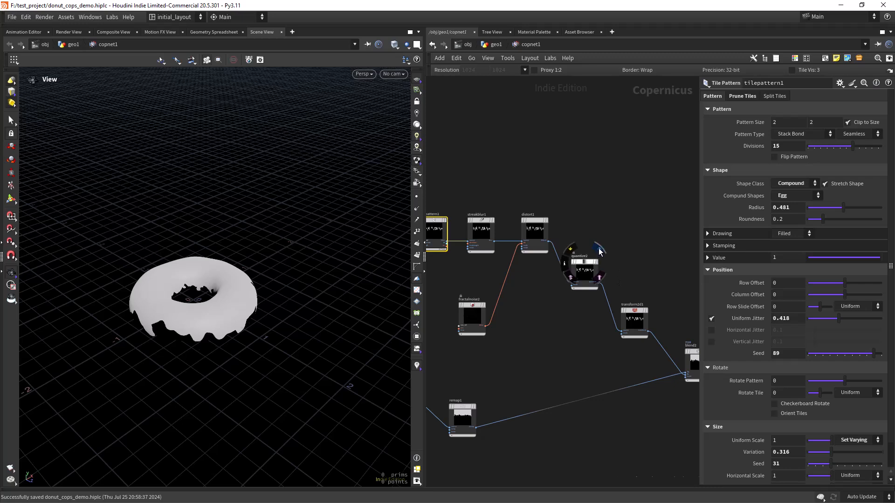
# Step: Display quantize2, blend2, quantize1 and equalize1 in turn to examine how the drip mask builds up
pyautogui.click(599, 251)
pyautogui.moveTo(648, 312); pyautogui.dragTo(499, 250, button='middle')
pyautogui.click(566, 311)
pyautogui.click(551, 306)
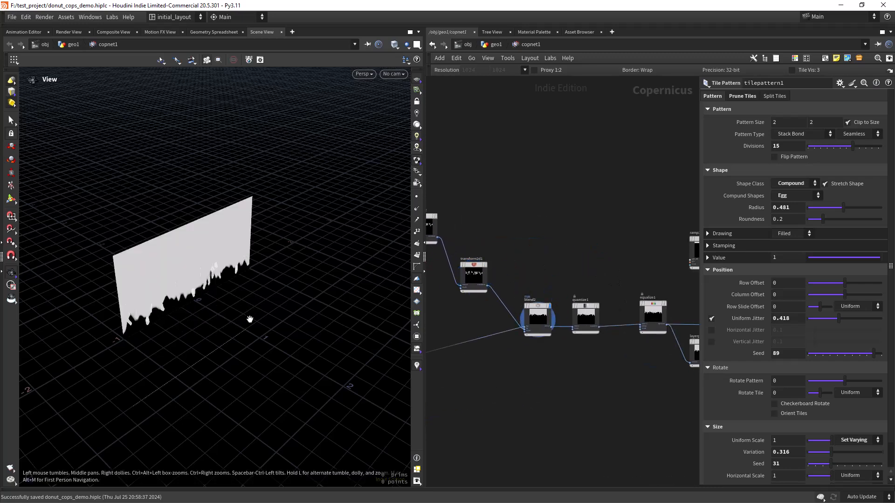
pyautogui.moveTo(243, 320); pyautogui.dragTo(258, 290)
pyautogui.moveTo(258, 290); pyautogui.dragTo(343, 278, button='right')
pyautogui.click(601, 294)
pyautogui.moveTo(611, 298); pyautogui.dragTo(554, 280, button='middle')
pyautogui.click(612, 279)
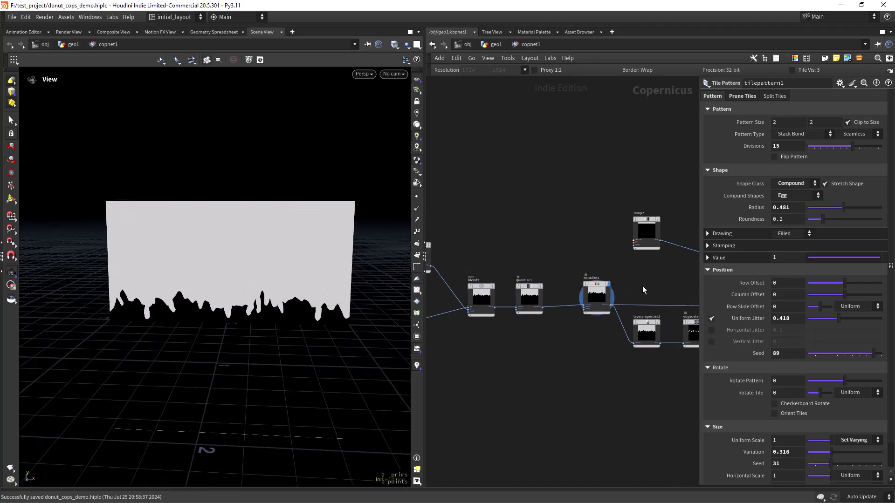
# Step: Display previewmaterial1 again, examine the icing around the donut, and save the project
pyautogui.moveTo(665, 319); pyautogui.dragTo(536, 300, button='middle')
pyautogui.click(535, 291)
pyautogui.moveTo(626, 320); pyautogui.dragTo(492, 330, button='middle')
pyautogui.moveTo(645, 293); pyautogui.dragTo(455, 396, button='middle')
pyautogui.click(549, 253)
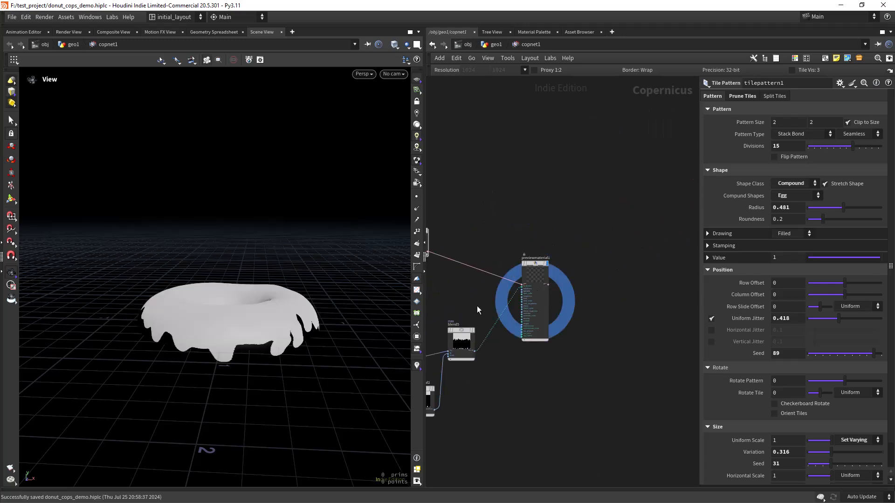
pyautogui.scroll(5, 493, 289)
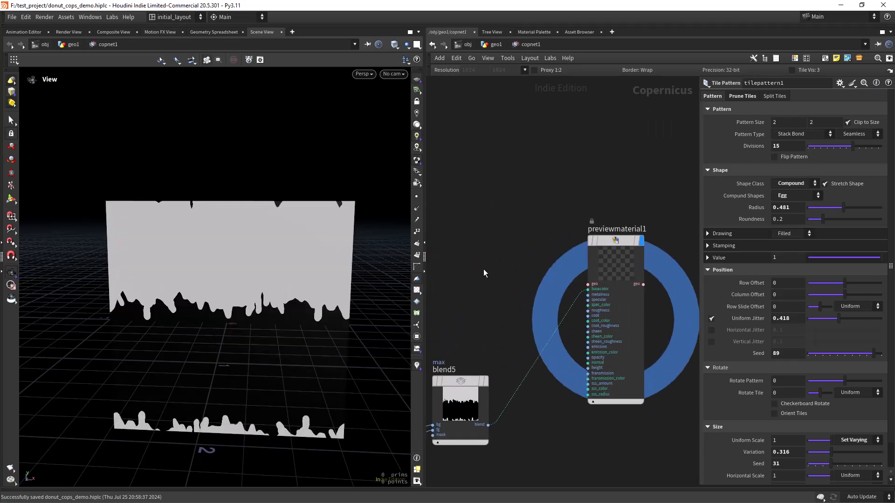
pyautogui.moveTo(482, 275); pyautogui.dragTo(541, 256, button='middle')
pyautogui.click(493, 216)
pyautogui.moveTo(604, 251); pyautogui.dragTo(472, 253, button='middle')
pyautogui.click(537, 278)
pyautogui.moveTo(242, 343); pyautogui.dragTo(279, 355)
pyautogui.moveTo(279, 354); pyautogui.dragTo(288, 355, button='middle')
pyautogui.hotkey('ctrl', 's')
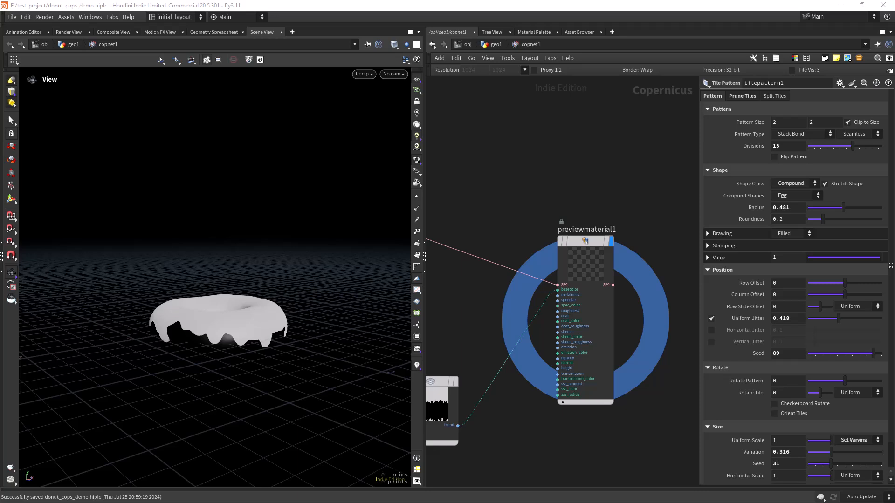
# Step: Undo the last parameter change on transform2d1 and view the donut from the side
pyautogui.scroll(-5, 556, 162)
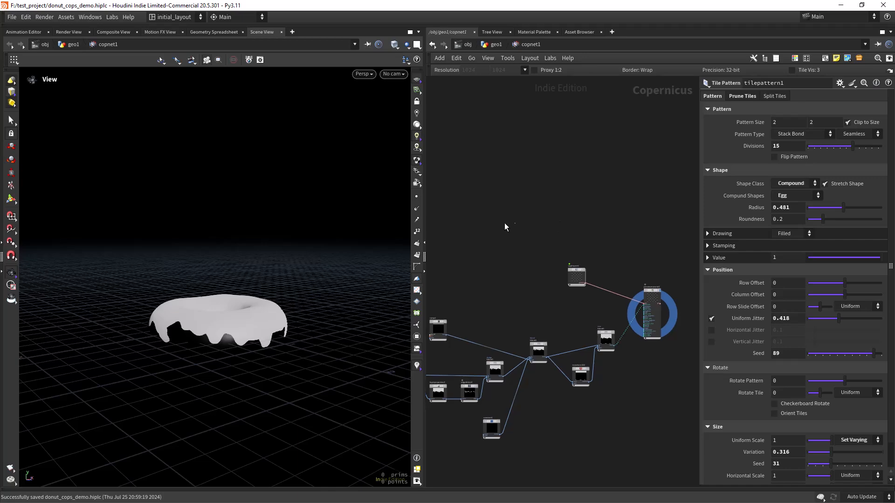
pyautogui.scroll(3, 524, 244)
pyautogui.moveTo(523, 243); pyautogui.dragTo(535, 223, button='middle')
pyautogui.scroll(-4, 539, 228)
pyautogui.hotkey('ctrl', 's')
pyautogui.scroll(1, 511, 228)
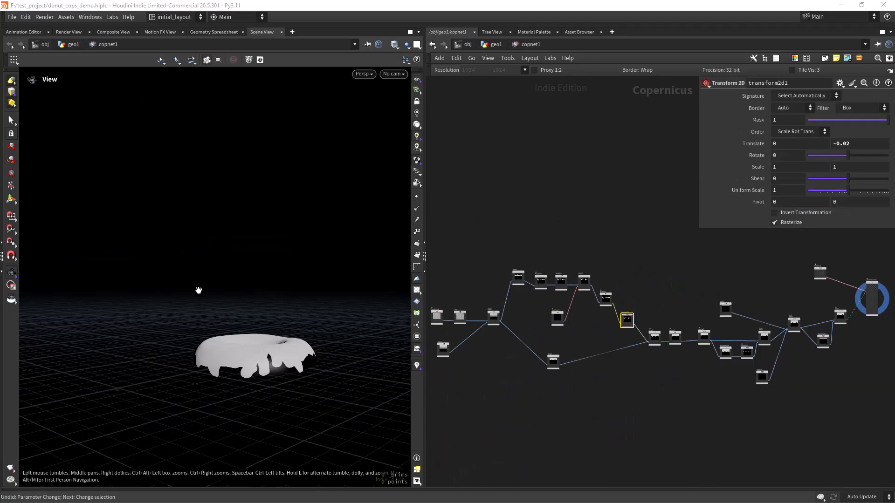
pyautogui.moveTo(197, 289); pyautogui.dragTo(293, 271)
pyautogui.scroll(5, 498, 300)
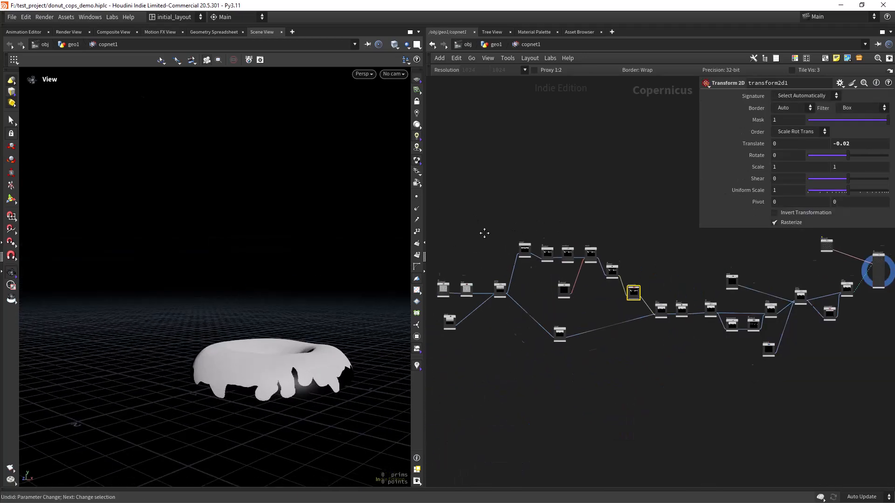
# Step: Display the noise blend feeding the remaps, remap1, blend2 and quantize1 in turn to examine the drip mask
pyautogui.click(506, 289)
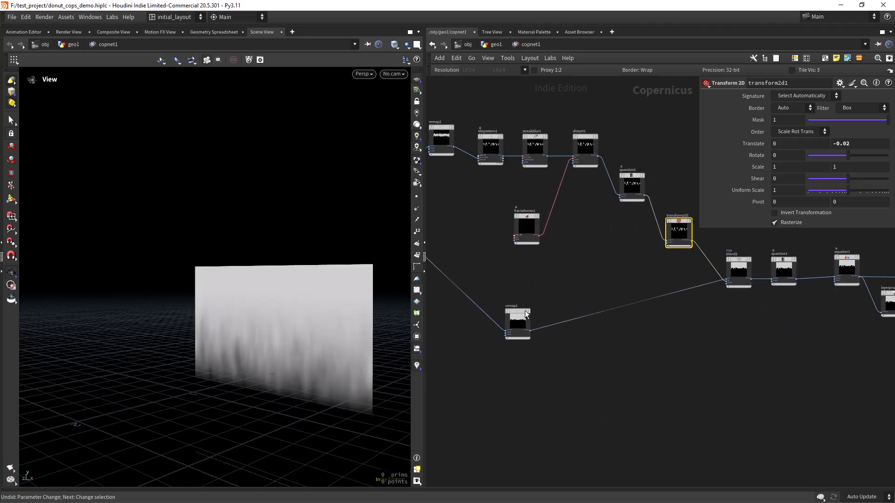
pyautogui.click(524, 311)
pyautogui.scroll(-2, 554, 276)
pyautogui.scroll(2, 554, 280)
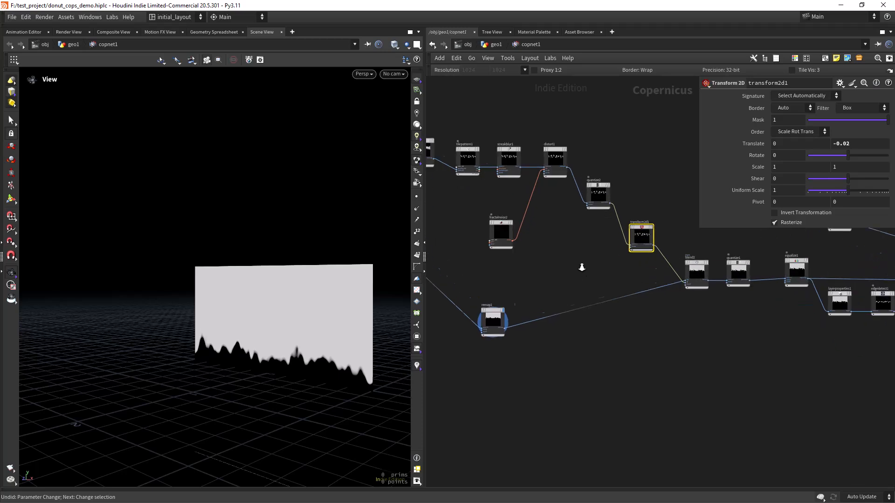
pyautogui.click(630, 270)
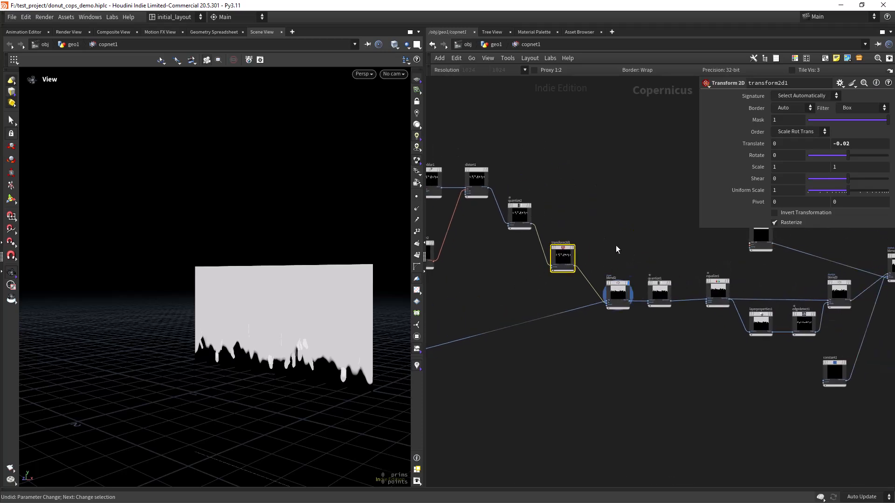
pyautogui.click(662, 280)
pyautogui.scroll(3, 591, 261)
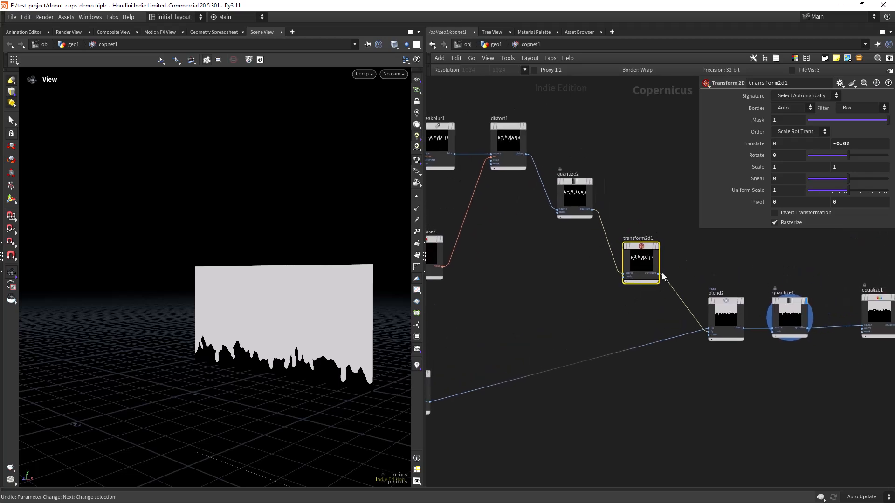
# Step: Set transform2d1's vertical translate to -0.03 to lower the extra drips
pyautogui.moveTo(855, 144); pyautogui.dragTo(846, 145)
pyautogui.write('3')
pyautogui.press('Return')
pyautogui.moveTo(552, 241); pyautogui.dragTo(586, 244, button='middle')
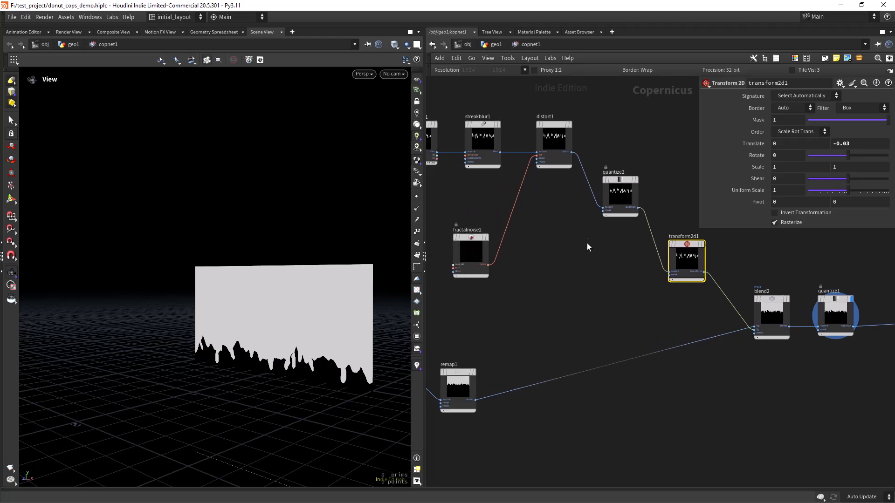
# Step: Shift the two end points of remap2's ramp slightly toward lower input values
pyautogui.moveTo(615, 137); pyautogui.dragTo(623, 246)
pyautogui.moveTo(553, 218); pyautogui.dragTo(658, 253, button='middle')
pyautogui.moveTo(489, 213); pyautogui.dragTo(535, 212, button='middle')
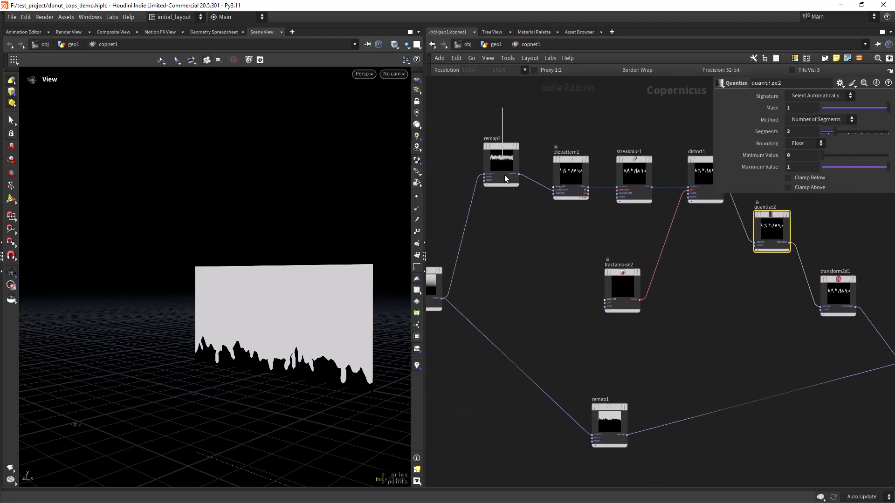
pyautogui.click(502, 145)
pyautogui.moveTo(777, 228)
pyautogui.mouseDown()
pyautogui.moveTo(785, 233)
pyautogui.moveTo(774, 236)
pyautogui.mouseUp()
pyautogui.moveTo(845, 229)
pyautogui.mouseDown()
pyautogui.moveTo(827, 235)
pyautogui.moveTo(837, 234)
pyautogui.mouseUp()
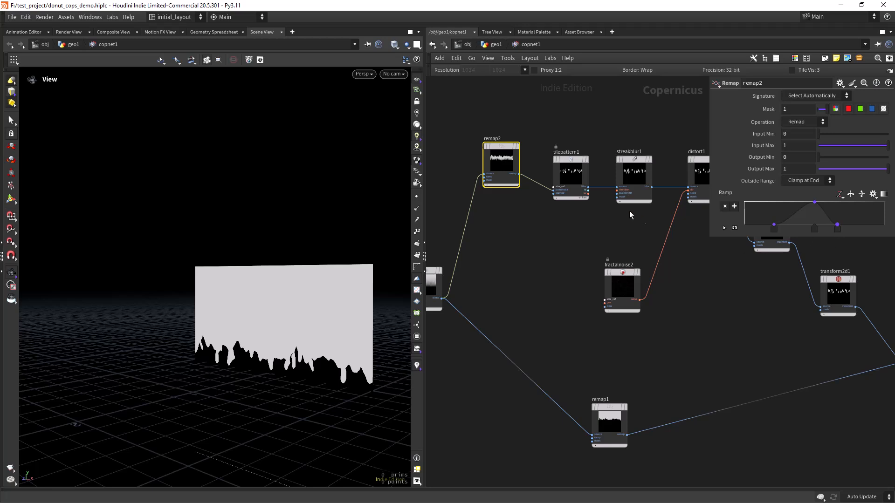
# Step: Set tilepattern1's divisions to 20, and display previewmaterial1 to examine the updated icing around the donut
pyautogui.click(571, 170)
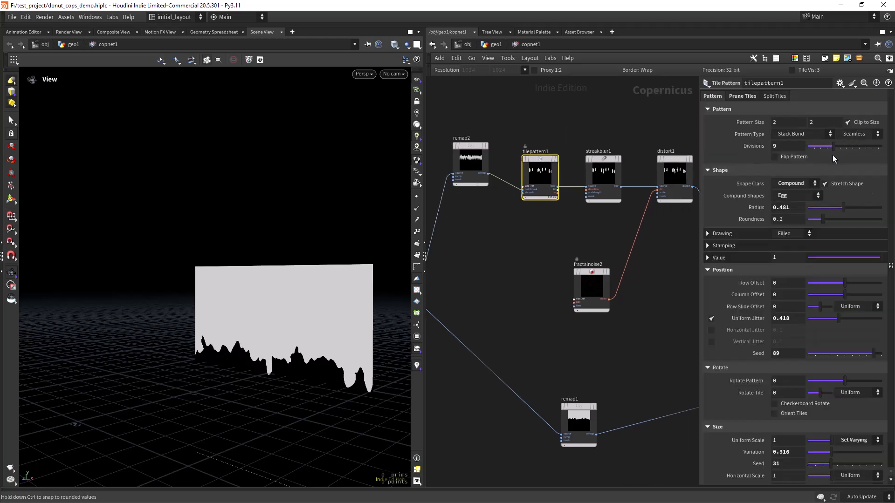
pyautogui.moveTo(832, 155); pyautogui.dragTo(867, 156)
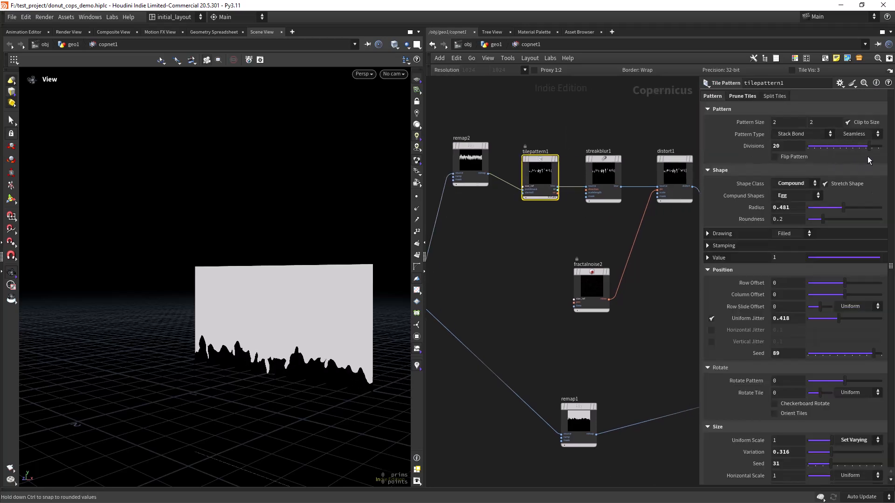
pyautogui.moveTo(608, 318); pyautogui.dragTo(580, 341, button='right')
pyautogui.moveTo(639, 328); pyautogui.dragTo(457, 310, button='middle')
pyautogui.moveTo(627, 250); pyautogui.dragTo(406, 202, button='middle')
pyautogui.moveTo(598, 194); pyautogui.dragTo(382, 243, button='middle')
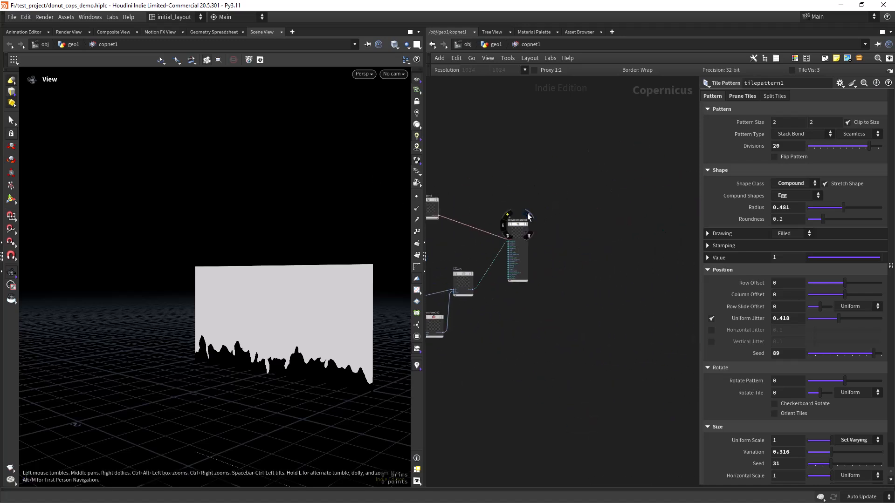
pyautogui.click(528, 214)
pyautogui.moveTo(259, 373); pyautogui.dragTo(410, 315)
pyautogui.moveTo(256, 349); pyautogui.dragTo(277, 340, button='middle')
pyautogui.moveTo(276, 340); pyautogui.dragTo(306, 322)
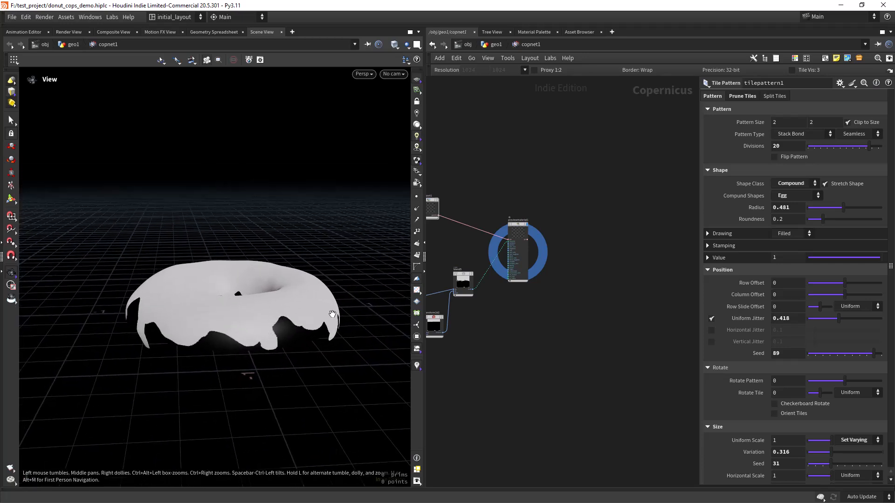
pyautogui.scroll(-3, 525, 335)
pyautogui.scroll(-3, 536, 337)
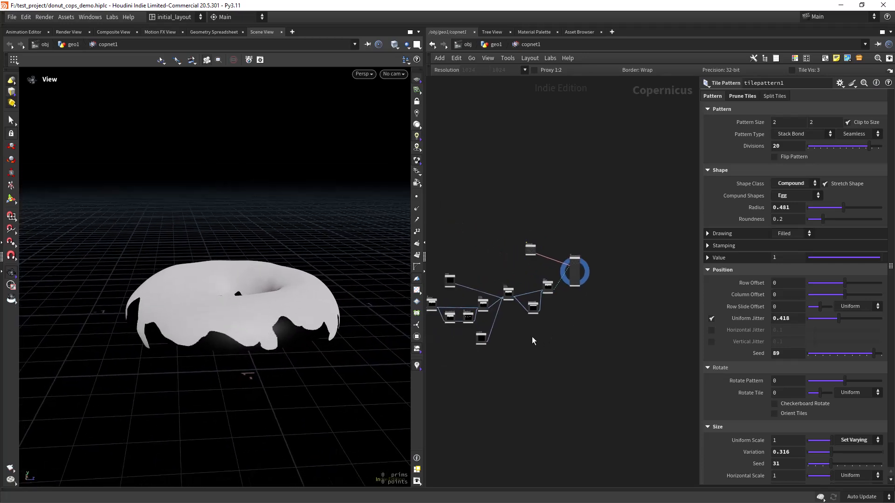
# Step: Add a Fractal Noise node in the empty network area above ramp2 and display it
pyautogui.moveTo(532, 338); pyautogui.dragTo(593, 399, button='middle')
pyautogui.scroll(4, 478, 248)
pyautogui.press('Tab')
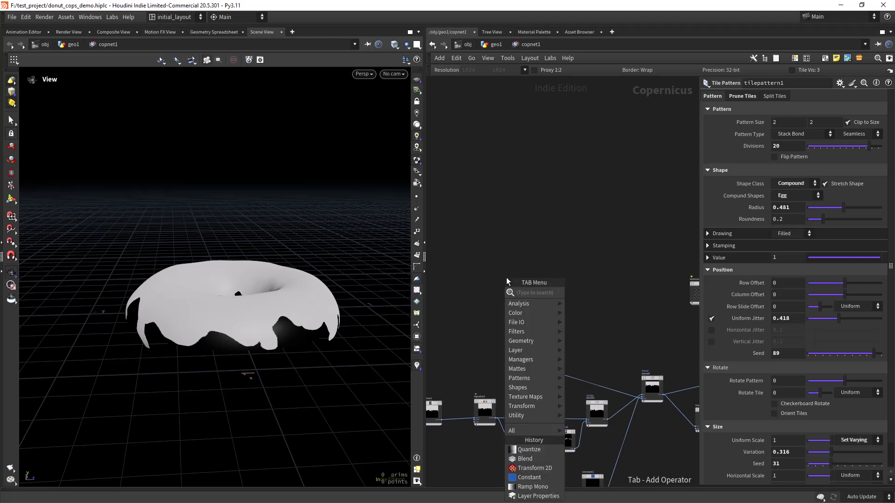
pyautogui.write('fra')
pyautogui.press('Return')
pyautogui.click(506, 279)
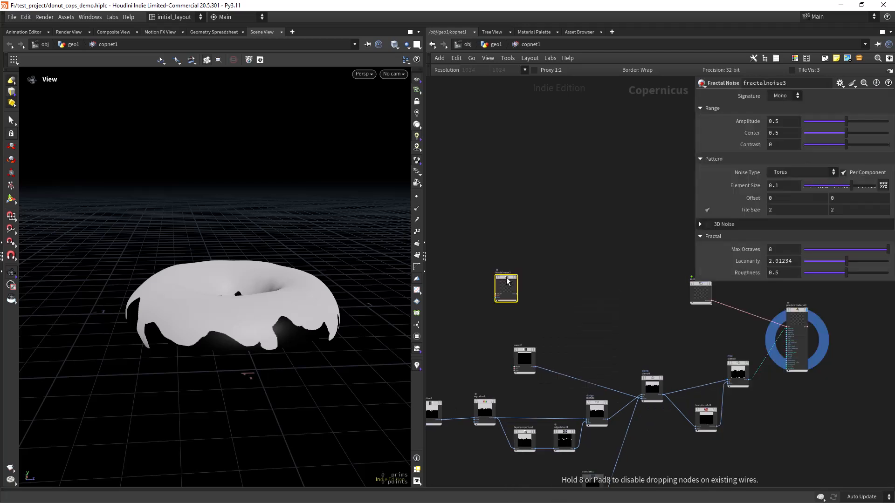
pyautogui.click(516, 267)
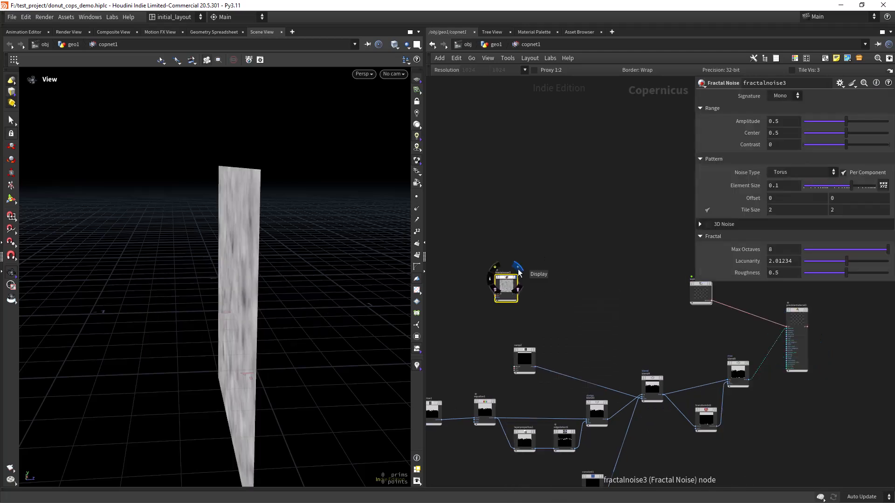
pyautogui.moveTo(262, 281); pyautogui.dragTo(257, 325)
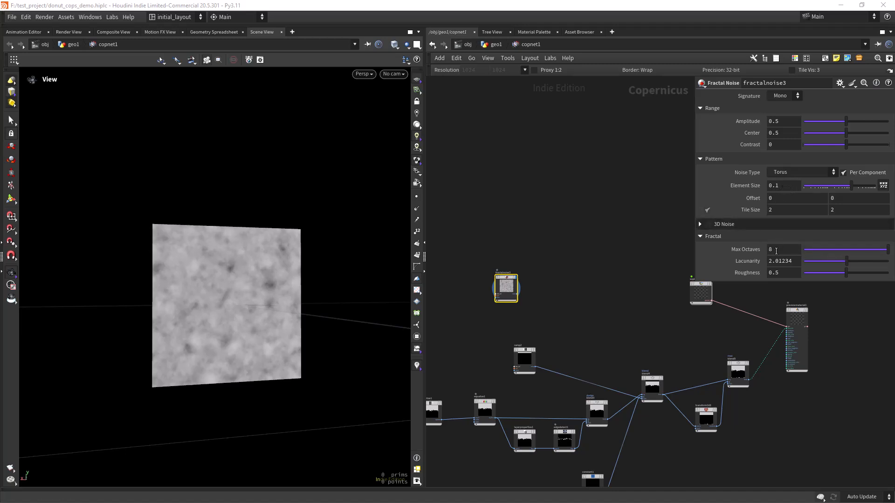
# Step: Set fractalnoise3's max octaves to 5.3 and its roughness to 0.569
pyautogui.moveTo(847, 250)
pyautogui.mouseDown()
pyautogui.moveTo(868, 255)
pyautogui.moveTo(860, 252)
pyautogui.mouseUp()
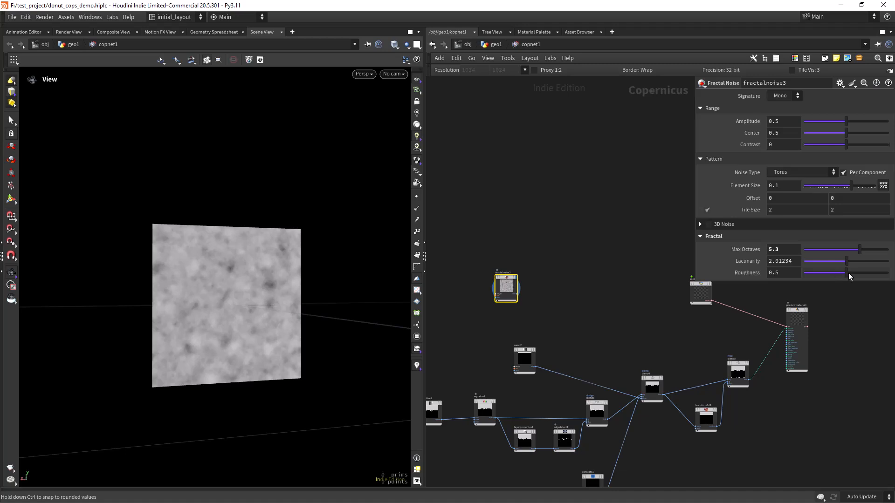
pyautogui.click(849, 274)
pyautogui.moveTo(849, 274); pyautogui.dragTo(851, 274)
# Step: Duplicate fractalnoise3 directly below itself and set the copy's element size to 0.0053
pyautogui.moveTo(551, 305); pyautogui.dragTo(551, 285, button='middle')
pyautogui.scroll(1, 539, 282)
pyautogui.keyDown('alt'); pyautogui.moveTo(507, 268); pyautogui.dragTo(507, 305); pyautogui.keyUp('alt')
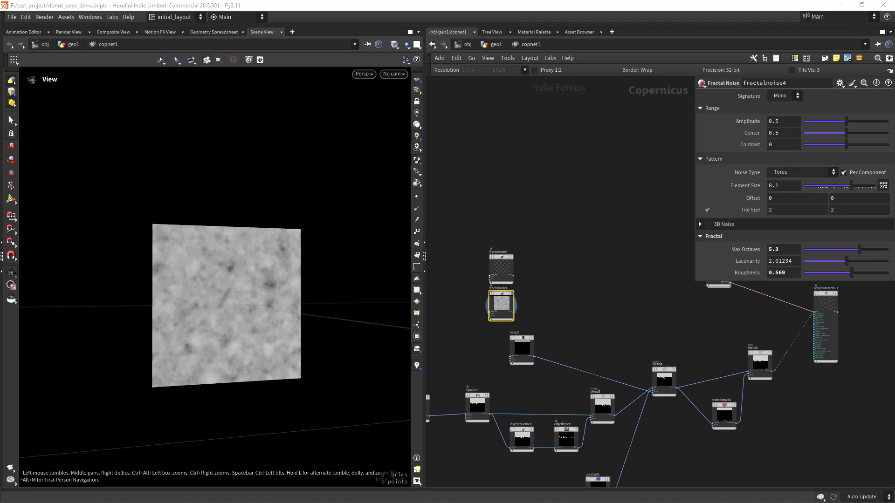
pyautogui.doubleClick(776, 186)
pyautogui.write('0')
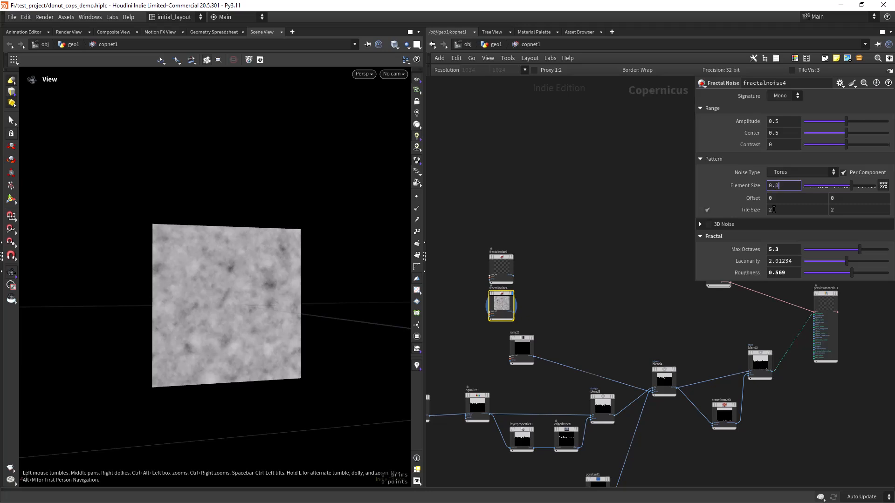
pyautogui.write('053')
pyautogui.press('Return')
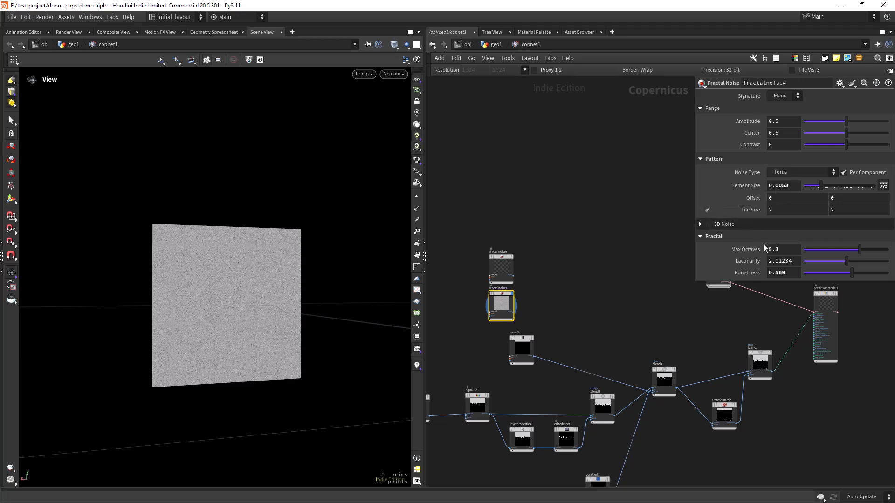
# Step: Set fractalnoise4's max octaves to 4 and roughness to 0.9, and examine the fine grain up close
pyautogui.doubleClick(789, 250)
pyautogui.write('4')
pyautogui.press('Tab')
pyautogui.click(792, 273)
pyautogui.doubleClick(792, 272)
pyautogui.write('.9')
pyautogui.press('Return')
pyautogui.moveTo(233, 276); pyautogui.dragTo(362, 218, button='right')
pyautogui.moveTo(361, 217); pyautogui.dragTo(286, 262)
pyautogui.moveTo(285, 261); pyautogui.dragTo(317, 273, button='right')
pyautogui.moveTo(318, 274); pyautogui.dragTo(298, 294, button='middle')
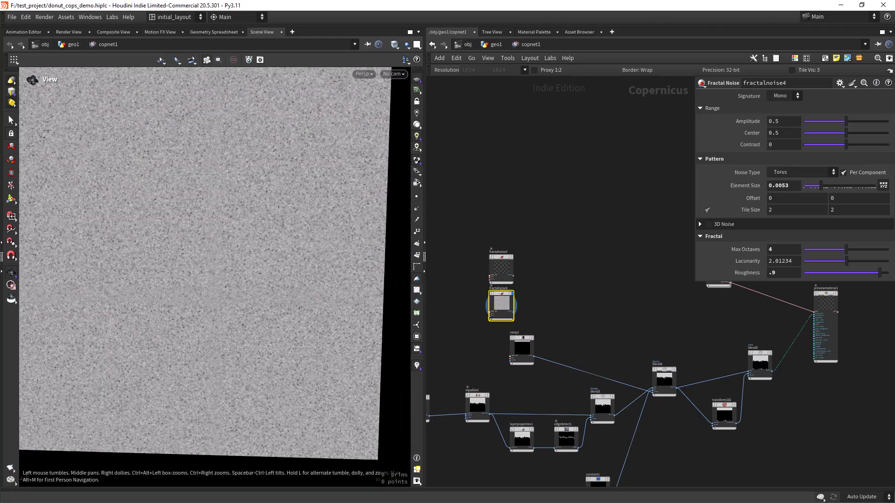
# Step: Add a Blend node with fractalnoise3 as background and fractalnoise4 as foreground, and display it
pyautogui.moveTo(559, 283); pyautogui.dragTo(539, 285, button='middle')
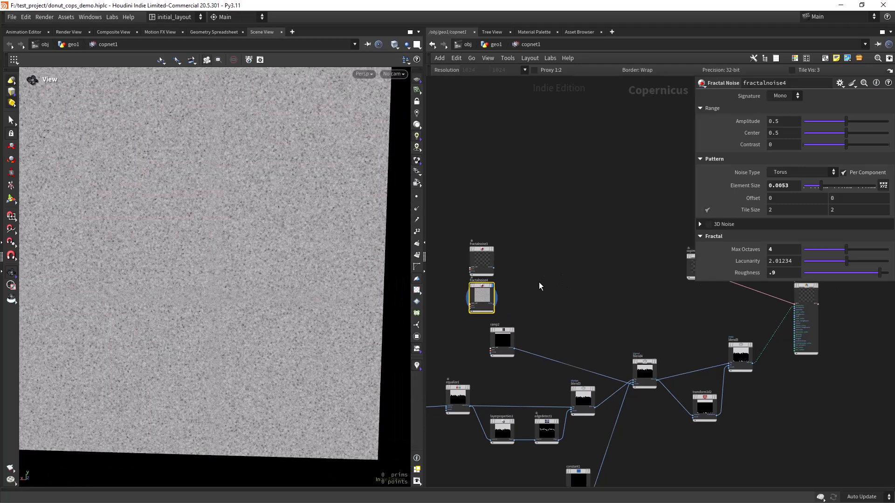
pyautogui.press('Tab')
pyautogui.write('ble')
pyautogui.press('Return')
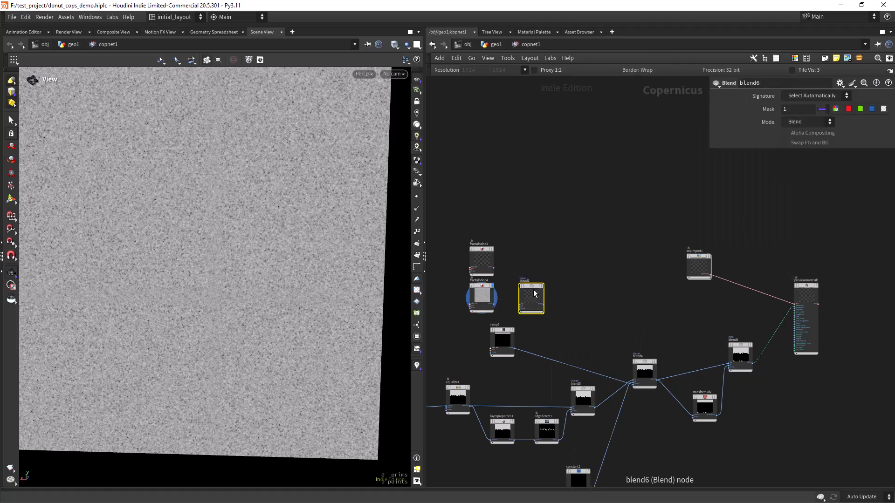
pyautogui.click(533, 273)
pyautogui.scroll(1, 517, 281)
pyautogui.scroll(3, 517, 281)
pyautogui.moveTo(472, 250); pyautogui.dragTo(543, 293)
pyautogui.moveTo(472, 329); pyautogui.dragTo(542, 298)
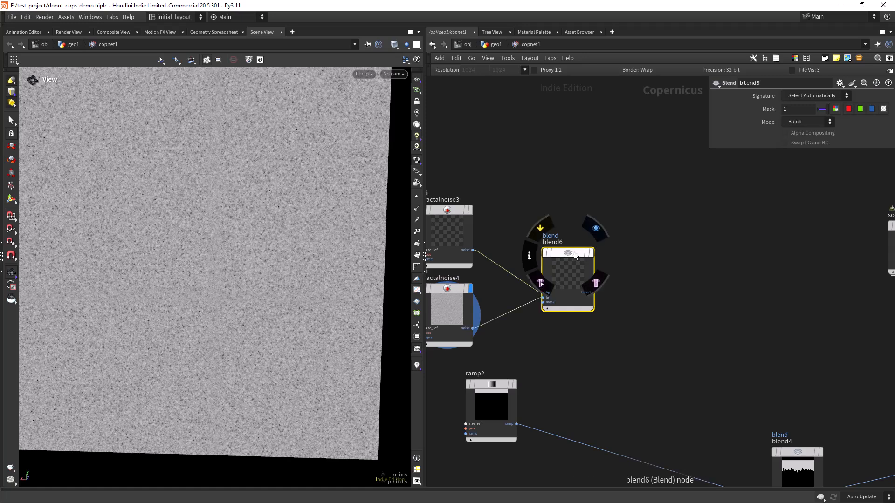
pyautogui.click(596, 227)
# Step: Set blend6's mode to Multiply and its mask to 0.63
pyautogui.click(793, 122)
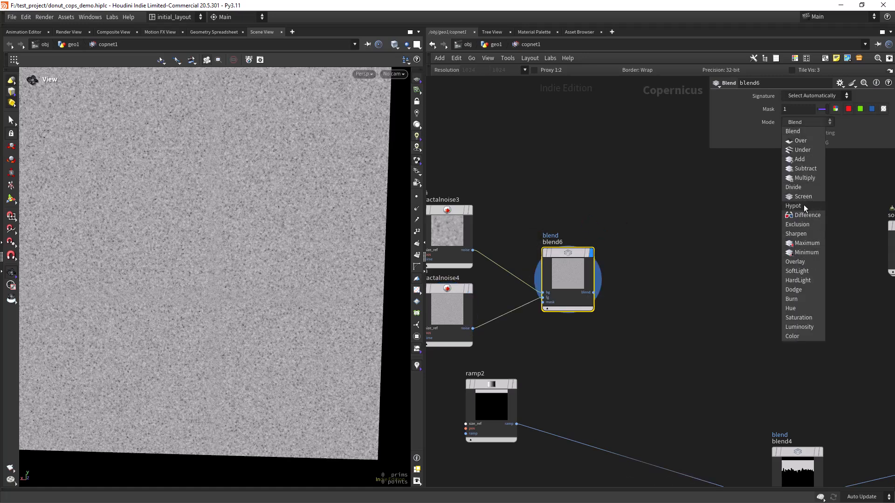
pyautogui.click(808, 178)
pyautogui.scroll(-3, 626, 243)
pyautogui.scroll(3, 675, 255)
pyautogui.click(786, 109)
pyautogui.write('.')
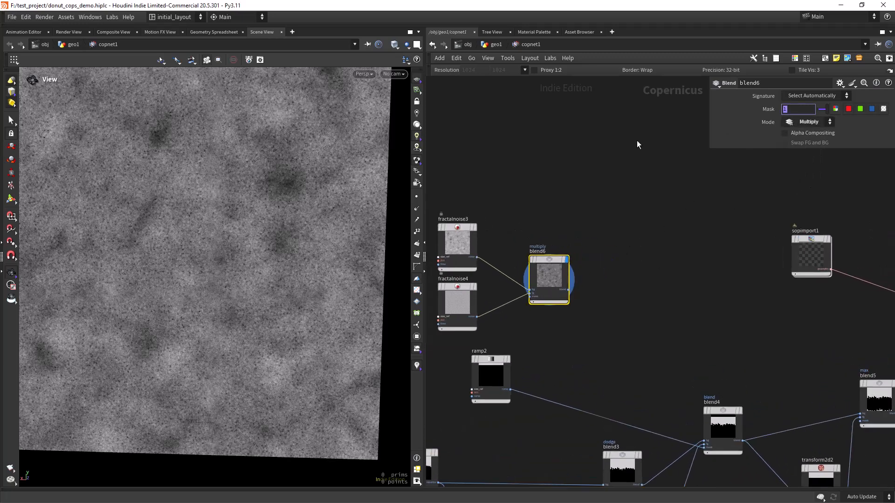
pyautogui.write('63')
pyautogui.press('Return')
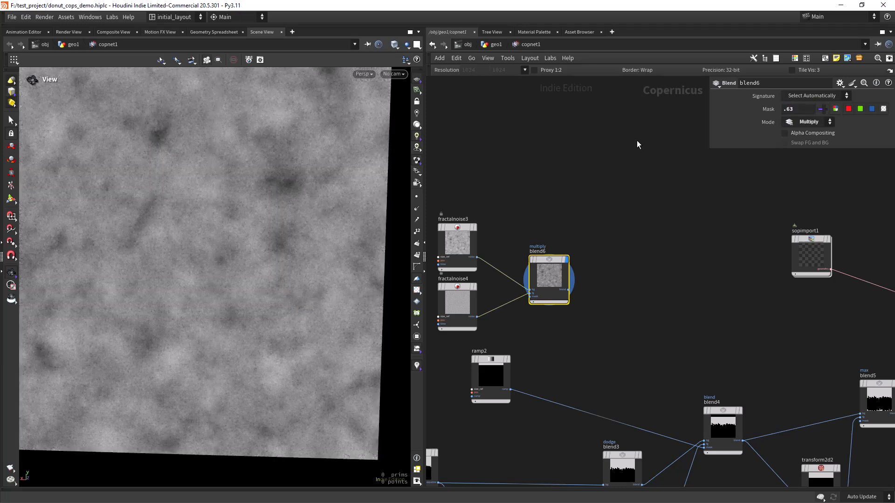
# Step: Add a Mono to RGB node beside blend6, feed the blended noise into its source input and display it
pyautogui.scroll(-4, 255, 272)
pyautogui.moveTo(314, 249); pyautogui.dragTo(293, 254, button='middle')
pyautogui.scroll(-1, 265, 261)
pyautogui.moveTo(594, 239); pyautogui.dragTo(521, 225, button='middle')
pyautogui.press('Tab')
pyautogui.write('monot')
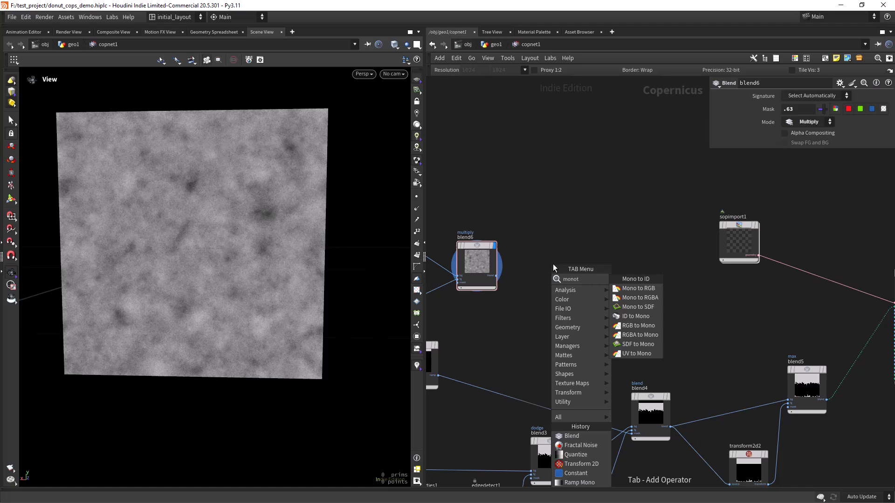
pyautogui.press('Down')
pyautogui.press('Return')
pyautogui.click(553, 263)
pyautogui.scroll(2, 523, 273)
pyautogui.moveTo(487, 275); pyautogui.dragTo(555, 270)
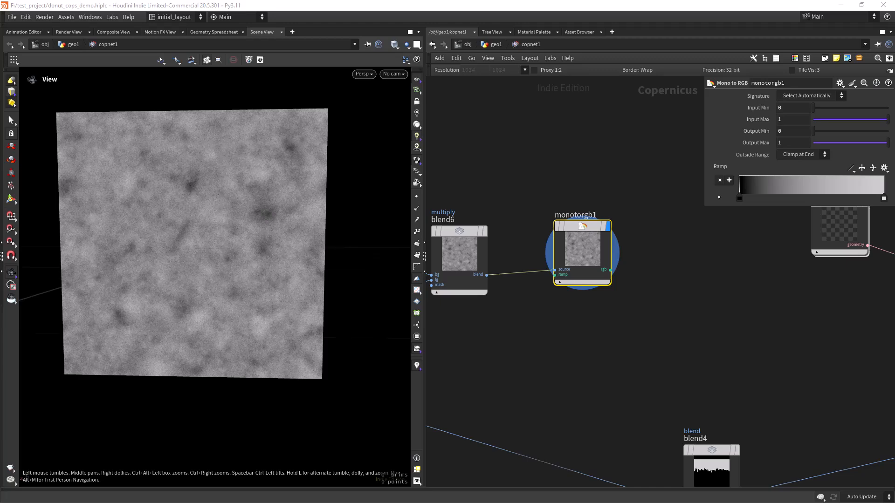
# Step: Move monotorgb1's black ramp point to about one fifth and the white point to about halfway, and colour the black point 653601FF
pyautogui.moveTo(741, 196); pyautogui.dragTo(772, 199)
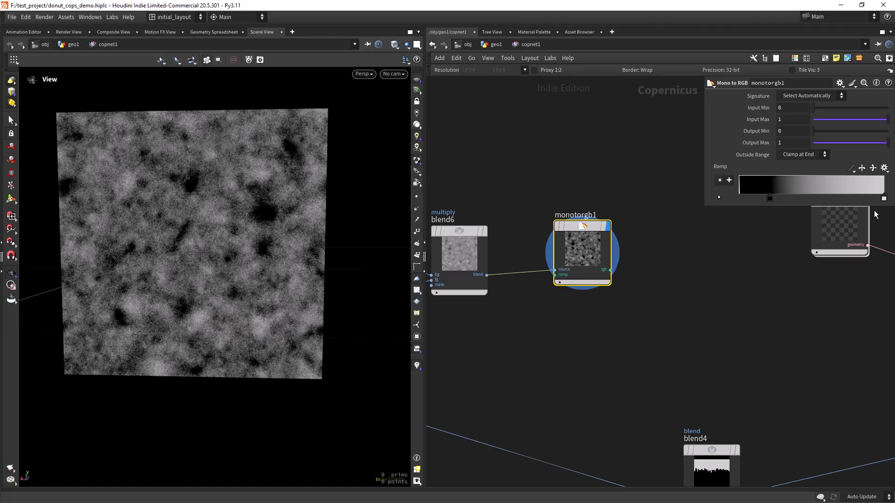
pyautogui.moveTo(883, 199); pyautogui.dragTo(814, 199)
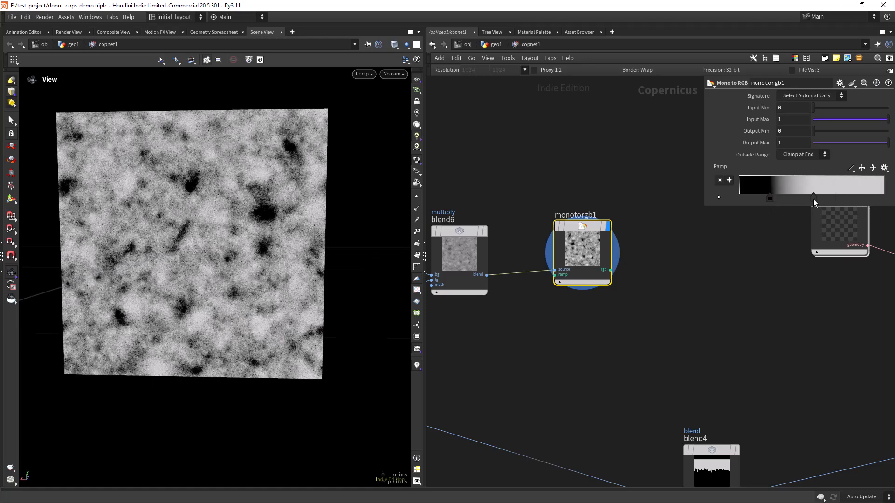
pyautogui.doubleClick(769, 199)
pyautogui.click(696, 221)
pyautogui.write('653601FF')
pyautogui.press('Return')
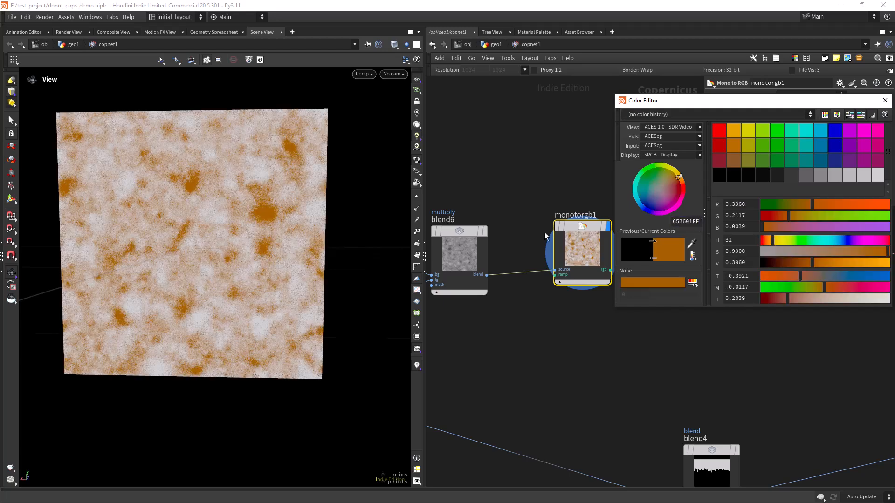
pyautogui.click(884, 100)
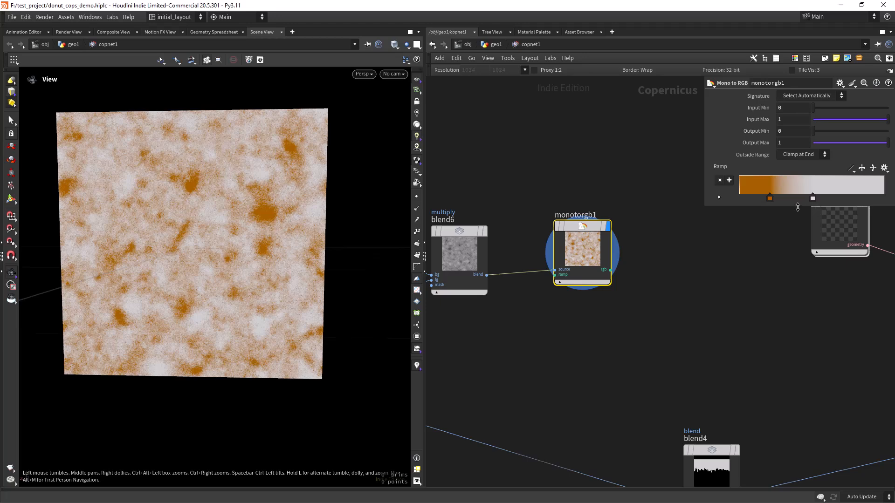
# Step: Set the white point of monotorgb1's ramp to the colour 9D631BFF
pyautogui.doubleClick(812, 199)
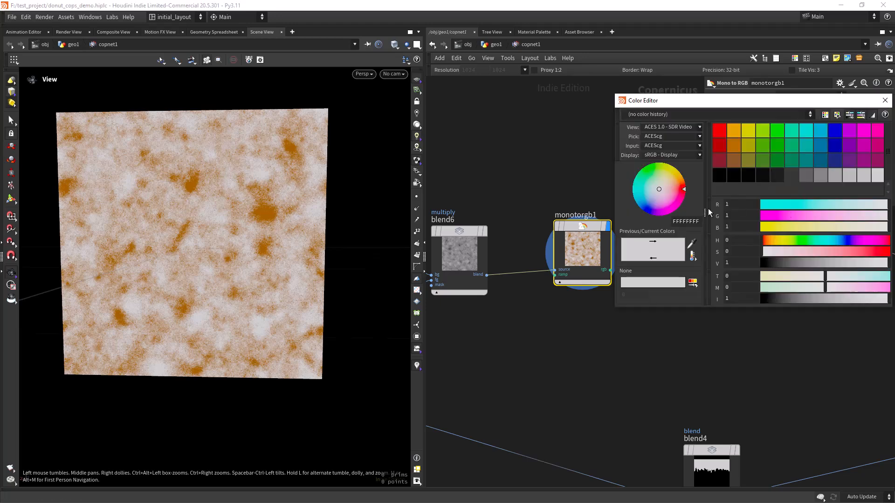
pyautogui.doubleClick(695, 228)
pyautogui.write('9D631BFF')
pyautogui.press('Return')
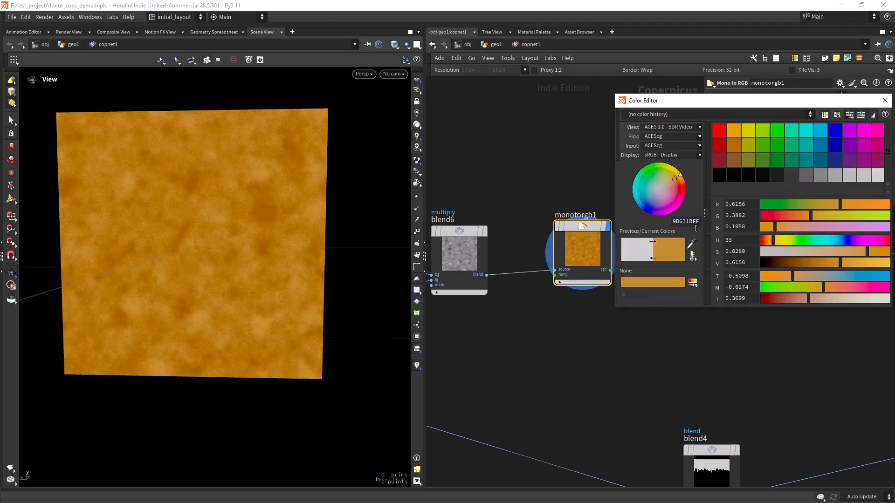
pyautogui.click(885, 100)
# Step: Add another Blend node between monotorgb1 and sopimport1 and connect monotorgb1's output to its background input
pyautogui.scroll(-5, 560, 326)
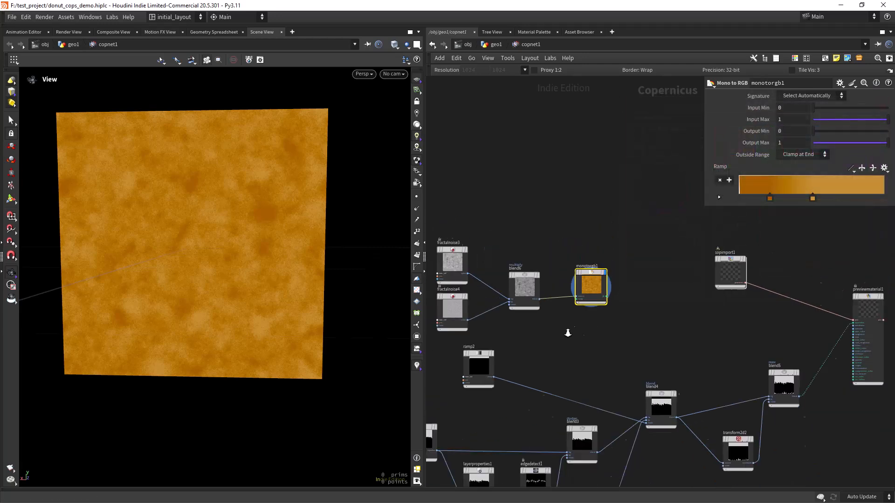
pyautogui.moveTo(603, 325); pyautogui.dragTo(591, 295, button='middle')
pyautogui.scroll(2, 574, 304)
pyautogui.press('Tab')
pyautogui.write('blen')
pyautogui.press('Return')
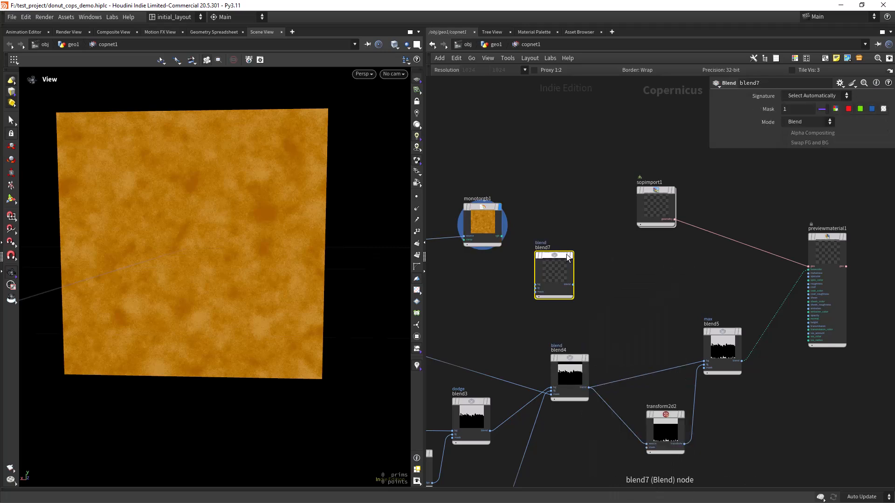
pyautogui.click(568, 243)
pyautogui.scroll(1, 526, 258)
pyautogui.scroll(1, 525, 258)
pyautogui.click(493, 233)
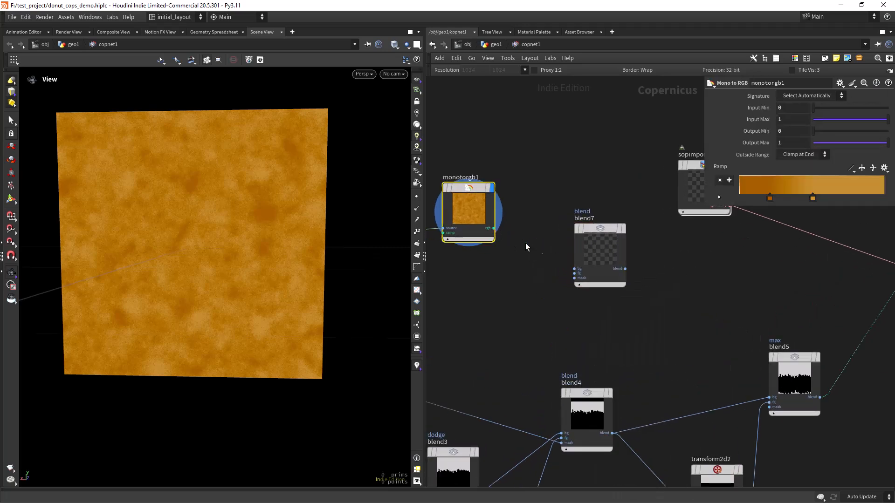
pyautogui.scroll(1, 514, 238)
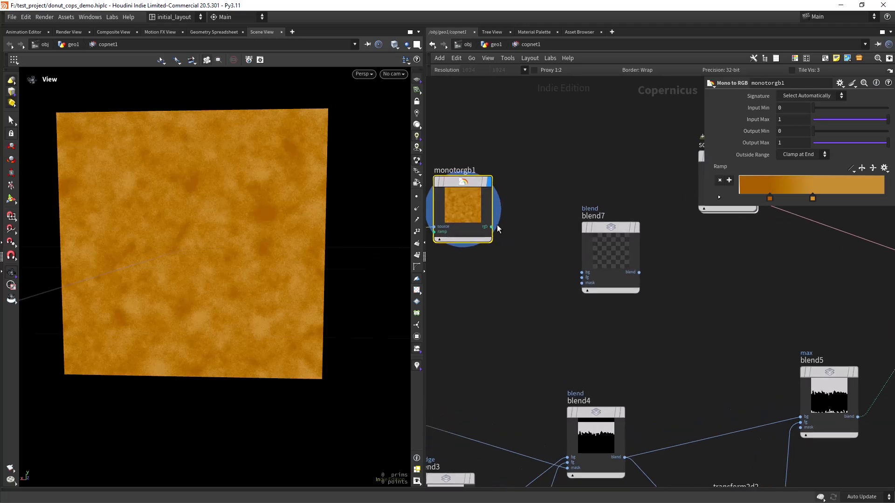
pyautogui.click(492, 227)
pyautogui.click(582, 272)
pyautogui.scroll(-2, 526, 286)
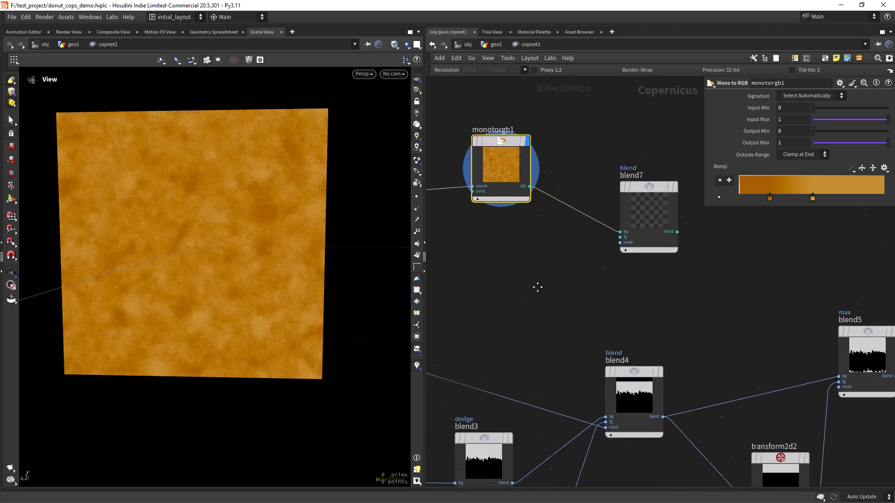
# Step: Add a Constant node below monotorgb1 and display it
pyautogui.press('Tab')
pyautogui.write('cons')
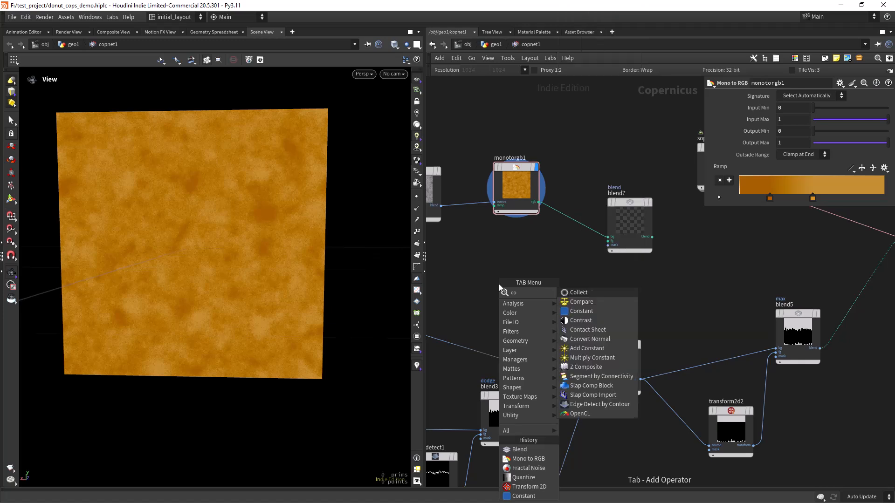
pyautogui.press('Return')
pyautogui.click(498, 283)
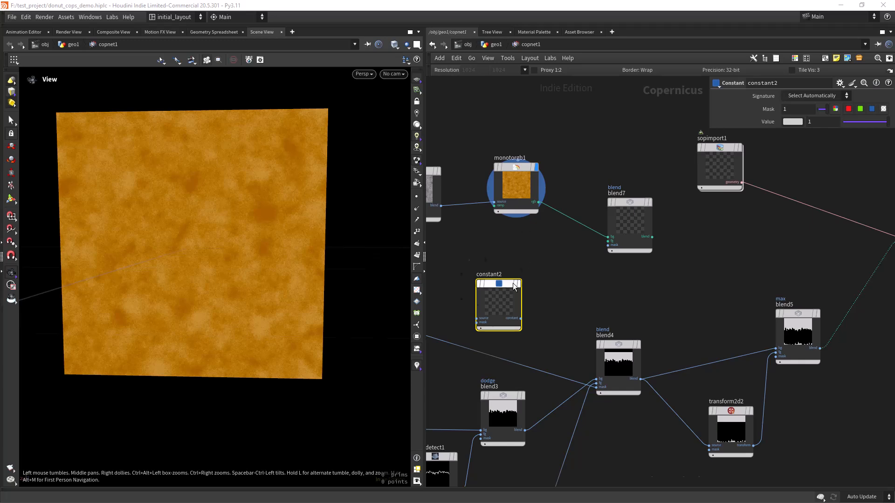
pyautogui.click(523, 261)
# Step: Set constant2's signature to RGB and its colour to the dark brown 130802
pyautogui.click(793, 122)
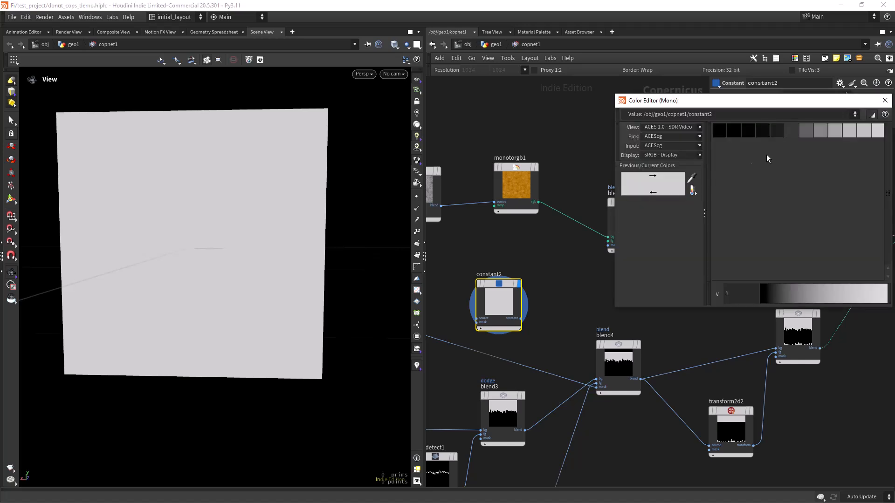
pyautogui.click(885, 100)
pyautogui.click(806, 95)
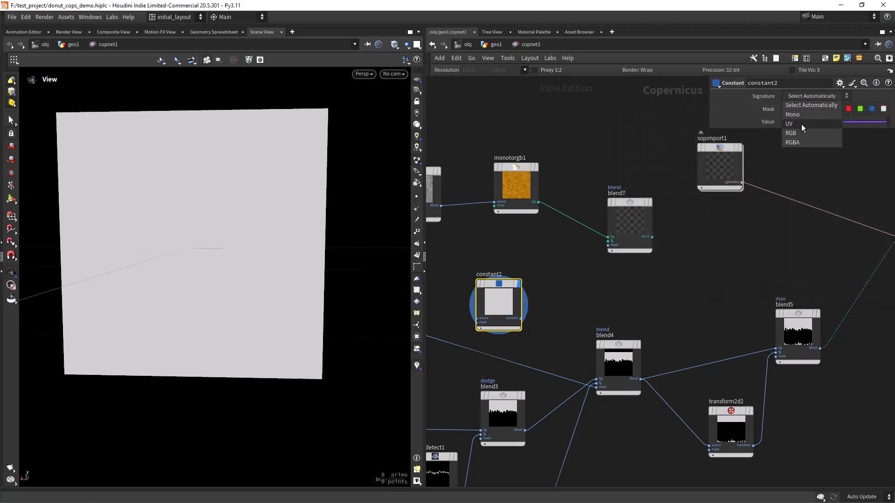
pyautogui.click(801, 124)
pyautogui.click(784, 121)
pyautogui.moveTo(692, 223); pyautogui.dragTo(555, 237)
pyautogui.write('130802')
pyautogui.press('Return')
pyautogui.click(881, 103)
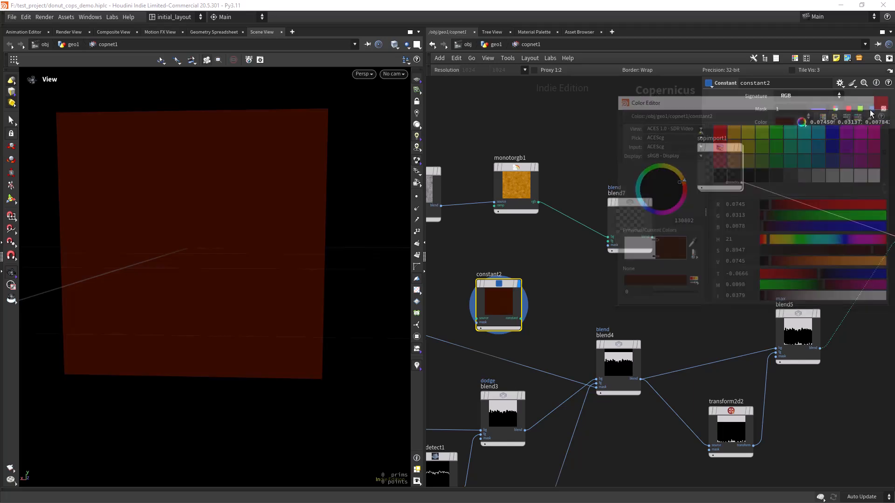
# Step: Connect constant2 to blend7's foreground input, and move previewmaterial1 farther away from blend5 to make room
pyautogui.click(521, 318)
pyautogui.click(605, 242)
pyautogui.scroll(-2, 591, 309)
pyautogui.moveTo(618, 300); pyautogui.dragTo(548, 291, button='middle')
pyautogui.moveTo(635, 432); pyautogui.dragTo(613, 312)
pyautogui.scroll(1, 710, 353)
pyautogui.moveTo(712, 349); pyautogui.dragTo(616, 353, button='middle')
pyautogui.moveTo(609, 204); pyautogui.dragTo(779, 212)
# Step: Add a Blur node on the wire between blend5 and previewmaterial1 and display it
pyautogui.click(596, 339)
pyautogui.press('Tab')
pyautogui.write('blur')
pyautogui.press('Return')
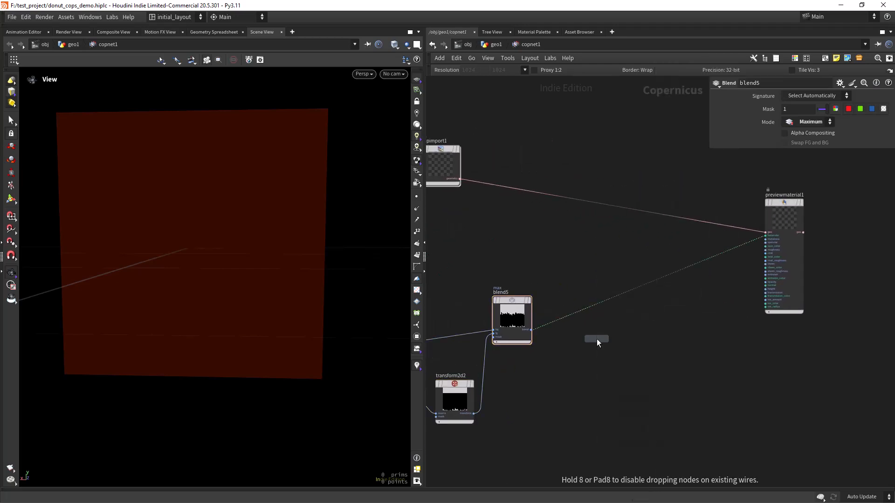
pyautogui.click(597, 339)
pyautogui.moveTo(585, 346); pyautogui.dragTo(574, 306)
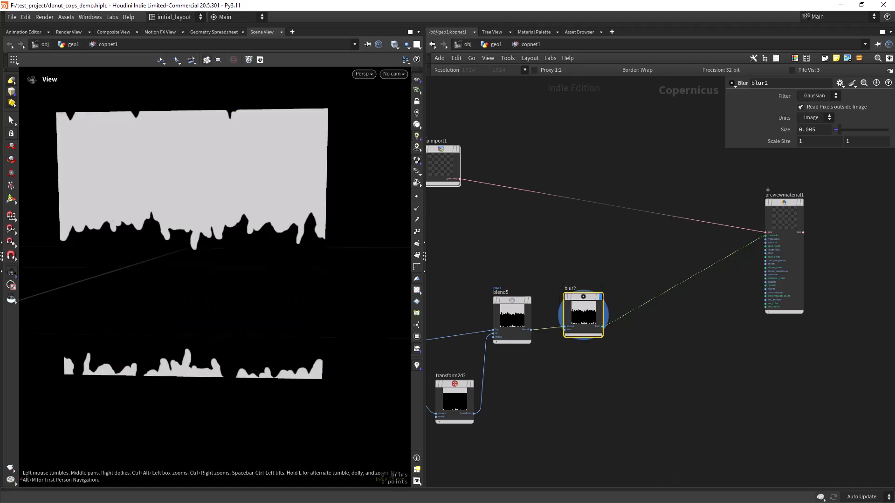
# Step: Set blur2's size to 0.004
pyautogui.click(810, 131)
pyautogui.write('4')
pyautogui.press('Return')
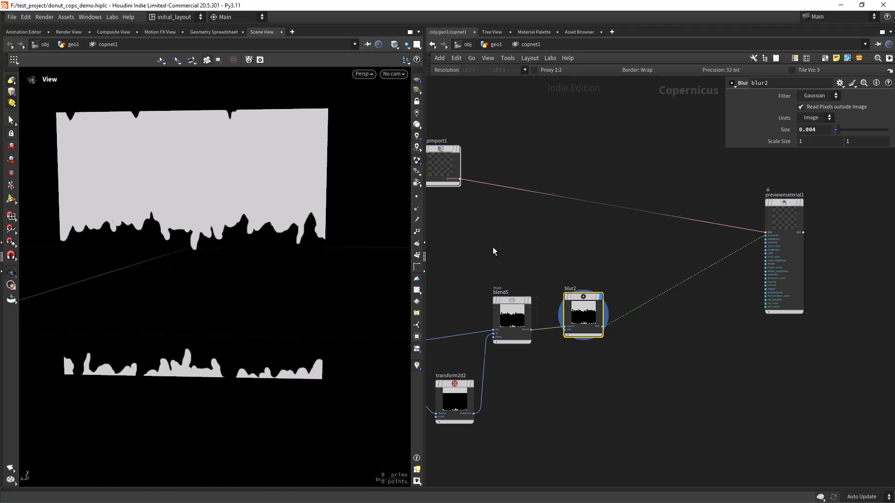
# Step: Connect blur2's output to the mask input of blend7, display blend7's result, and save the scene
pyautogui.scroll(-3, 543, 234)
pyautogui.moveTo(493, 205); pyautogui.dragTo(644, 205)
pyautogui.scroll(3, 627, 246)
pyautogui.moveTo(637, 248); pyautogui.dragTo(547, 253, button='middle')
pyautogui.click(554, 321)
pyautogui.click(543, 215)
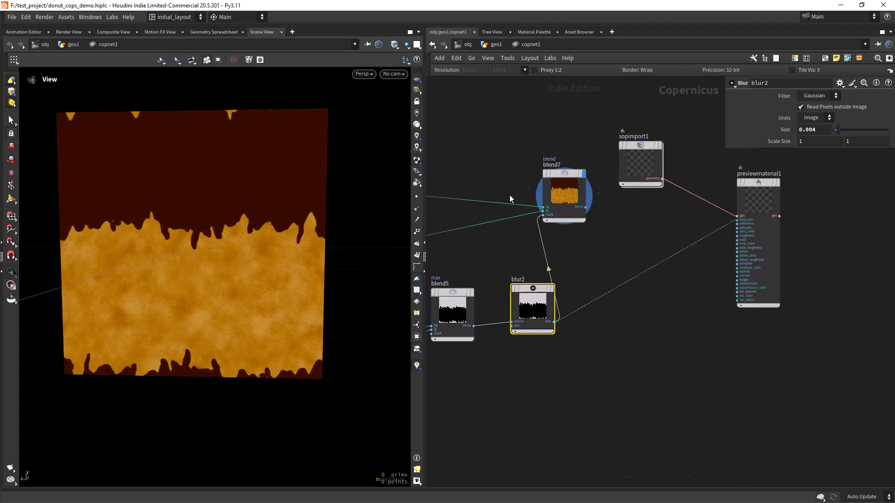
pyautogui.hotkey('ctrl', 's')
# Step: Connect blend7's output to previewmaterial1's basecolor input and display previewmaterial1
pyautogui.moveTo(615, 236); pyautogui.dragTo(525, 245, button='middle')
pyautogui.scroll(2, 512, 237)
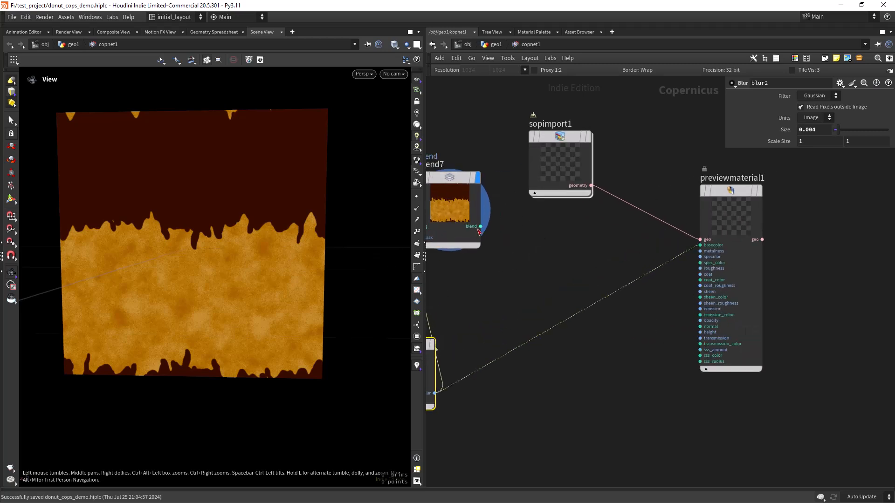
pyautogui.click(480, 227)
pyautogui.click(700, 245)
pyautogui.scroll(-2, 606, 280)
pyautogui.moveTo(596, 282); pyautogui.dragTo(560, 291, button='middle')
pyautogui.click(642, 229)
# Step: Inspect the textured donut in the viewport, checking the icing edge and dough from several angles
pyautogui.moveTo(271, 239); pyautogui.dragTo(292, 277)
pyautogui.moveTo(291, 278); pyautogui.dragTo(280, 280, button='right')
pyautogui.moveTo(279, 280); pyautogui.dragTo(308, 272)
pyautogui.moveTo(516, 314); pyautogui.dragTo(494, 317, button='right')
pyautogui.moveTo(470, 320); pyautogui.dragTo(499, 294, button='middle')
pyautogui.moveTo(518, 276); pyautogui.dragTo(546, 259, button='right')
pyautogui.moveTo(551, 300); pyautogui.dragTo(540, 273, button='middle')
pyautogui.moveTo(541, 273); pyautogui.dragTo(558, 279, button='right')
pyautogui.moveTo(559, 279); pyautogui.dragTo(539, 272, button='middle')
# Step: Duplicate blur2 below itself, keeping blend5 as its source, and set the copy's size to 0.009 with its output displayed
pyautogui.scroll(1, 539, 272)
pyautogui.moveTo(486, 296); pyautogui.dragTo(583, 248, button='middle')
pyautogui.keyDown('alt'); pyautogui.moveTo(539, 235); pyautogui.dragTo(549, 324); pyautogui.keyUp('alt')
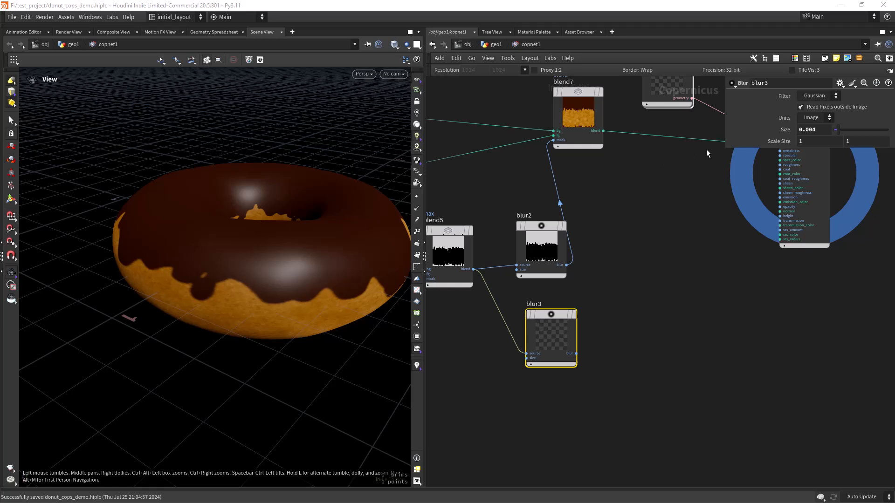
pyautogui.moveTo(816, 130); pyautogui.dragTo(811, 131)
pyautogui.write('9')
pyautogui.press('Return')
pyautogui.click(573, 314)
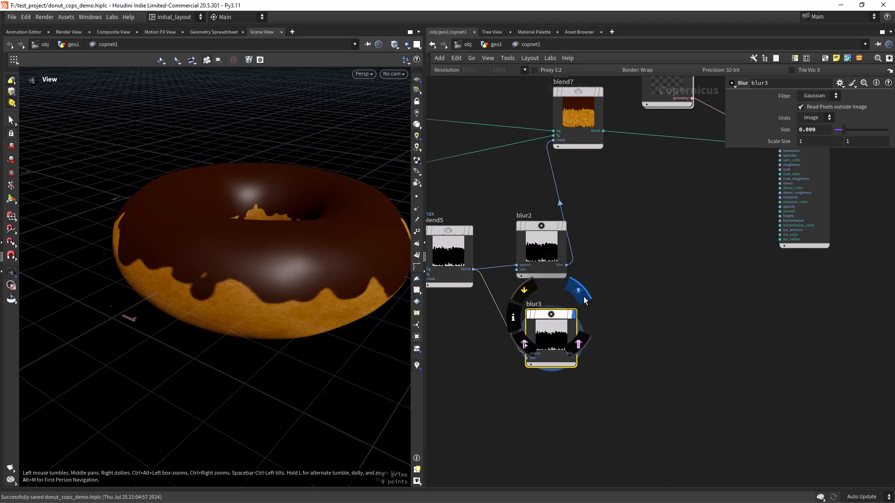
# Step: Connect blur3's output to previewmaterial1's height input and display previewmaterial1
pyautogui.moveTo(716, 236); pyautogui.dragTo(536, 316, button='middle')
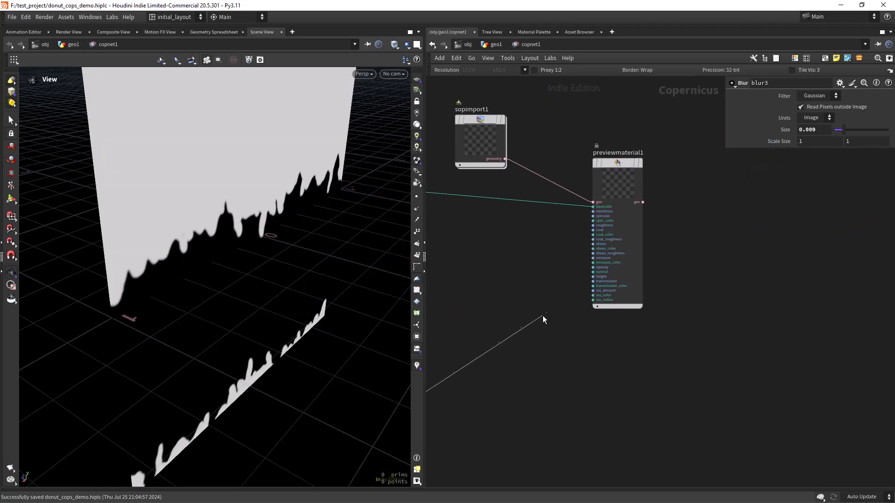
pyautogui.click(592, 277)
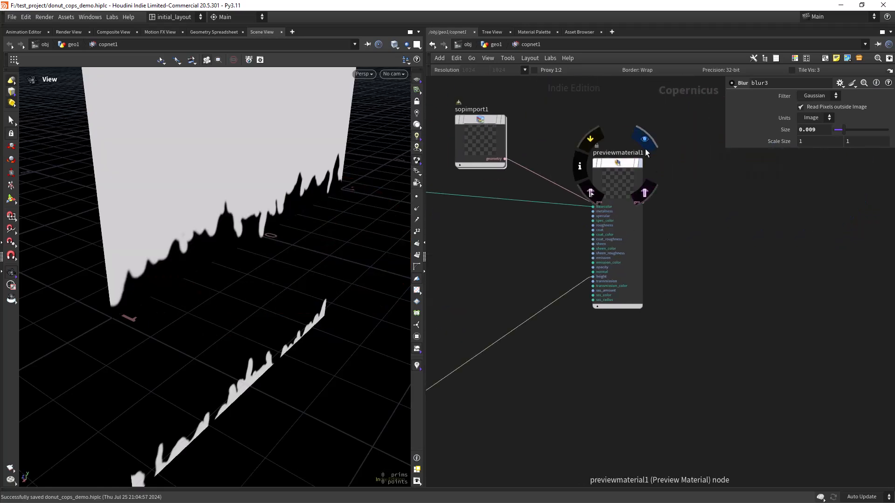
pyautogui.click(552, 196)
pyautogui.moveTo(310, 258); pyautogui.dragTo(132, 276, button='right')
pyautogui.moveTo(132, 276); pyautogui.dragTo(295, 287)
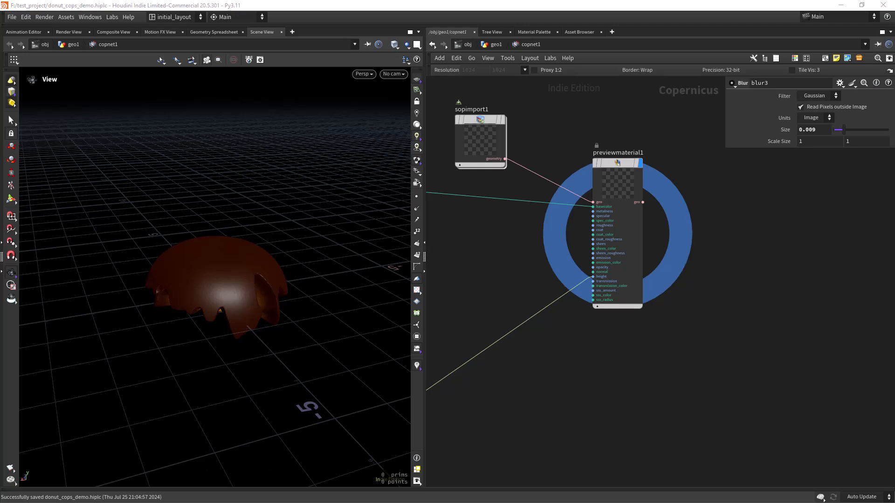
# Step: Set previewmaterial1's Height Scale to 0.02 in its displacement settings
pyautogui.click(620, 227)
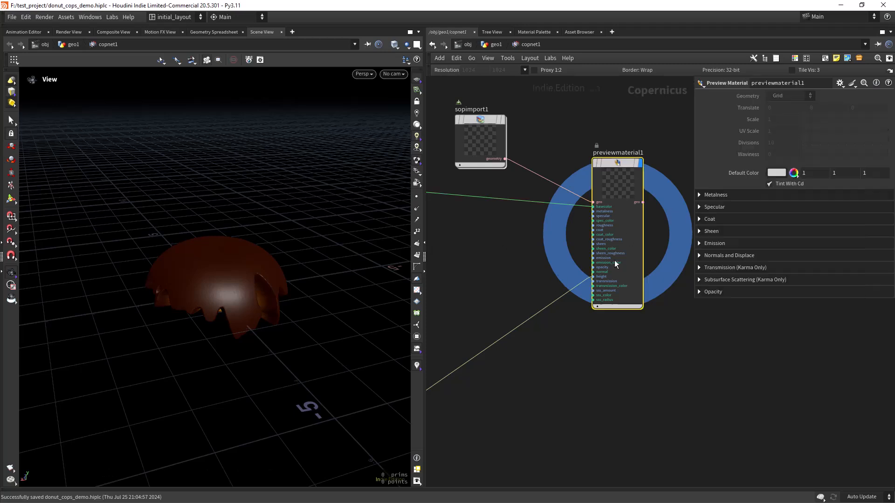
pyautogui.click(720, 256)
pyautogui.click(782, 281)
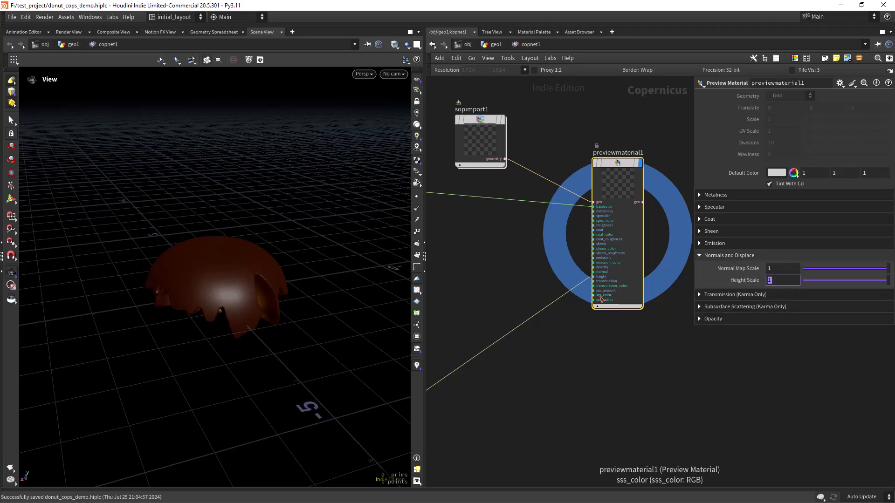
pyautogui.write('.02')
pyautogui.press('Return')
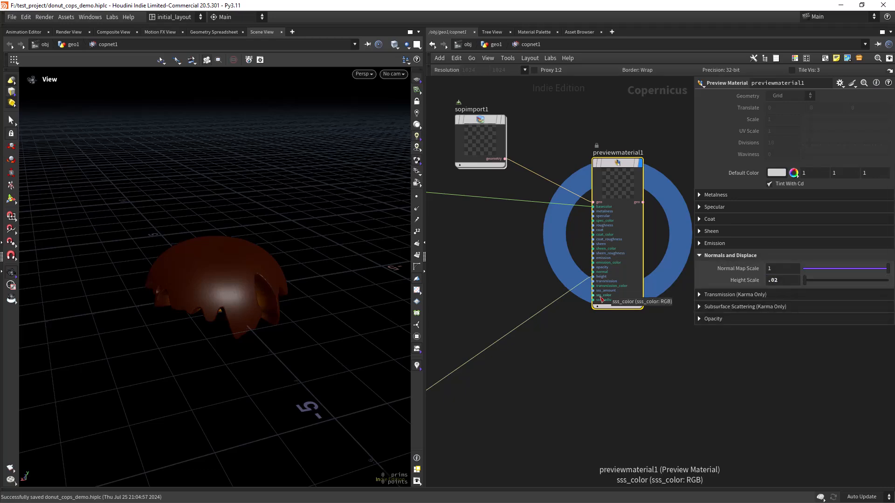
pyautogui.scroll(5, 296, 250)
pyautogui.moveTo(295, 251); pyautogui.dragTo(299, 307, button='right')
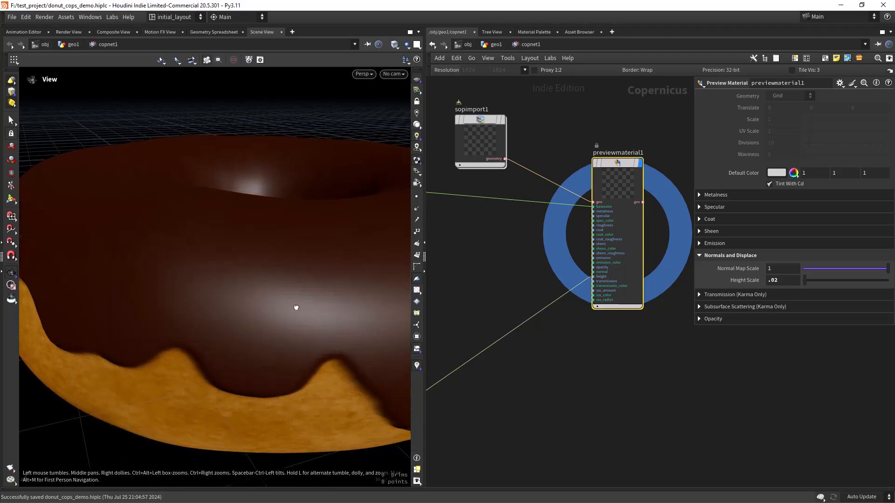
# Step: Examine the displaced icing on the donut up close and from several angles
pyautogui.moveTo(299, 307); pyautogui.dragTo(348, 285)
pyautogui.moveTo(348, 285); pyautogui.dragTo(254, 306, button='right')
pyautogui.moveTo(253, 306); pyautogui.dragTo(302, 325)
pyautogui.moveTo(303, 325); pyautogui.dragTo(280, 329, button='right')
pyautogui.moveTo(280, 329); pyautogui.dragTo(312, 274)
pyautogui.moveTo(312, 274); pyautogui.dragTo(330, 262, button='right')
pyautogui.moveTo(330, 262); pyautogui.dragTo(269, 316)
pyautogui.moveTo(270, 315); pyautogui.dragTo(276, 297, button='right')
pyautogui.moveTo(277, 297)
pyautogui.mouseDown()
pyautogui.moveTo(265, 319)
pyautogui.moveTo(261, 300)
pyautogui.moveTo(270, 295)
pyautogui.mouseUp()
pyautogui.moveTo(270, 295); pyautogui.dragTo(265, 323, button='right')
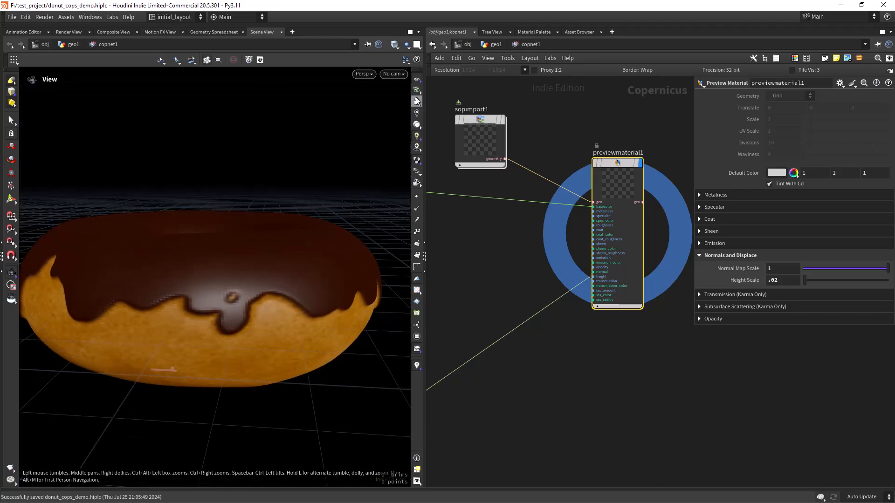
# Step: Hide the reference grid in the viewport and frame the whole donut
pyautogui.click(417, 89)
pyautogui.moveTo(302, 292); pyautogui.dragTo(190, 352, button='right')
pyautogui.moveTo(275, 280); pyautogui.dragTo(255, 305)
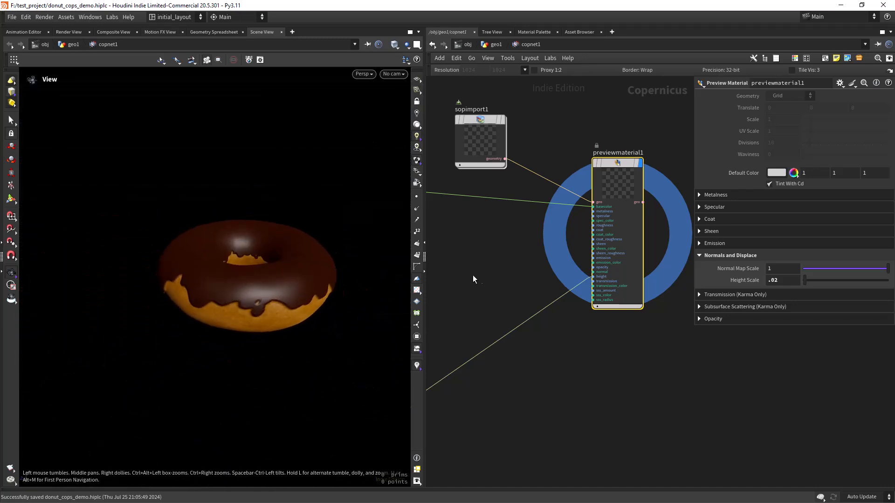
# Step: Add an SDF Shape node in the empty area below the drip mask nodes and display it
pyautogui.scroll(-5, 479, 286)
pyautogui.moveTo(477, 279); pyautogui.dragTo(548, 253, button='middle')
pyautogui.scroll(-2, 554, 251)
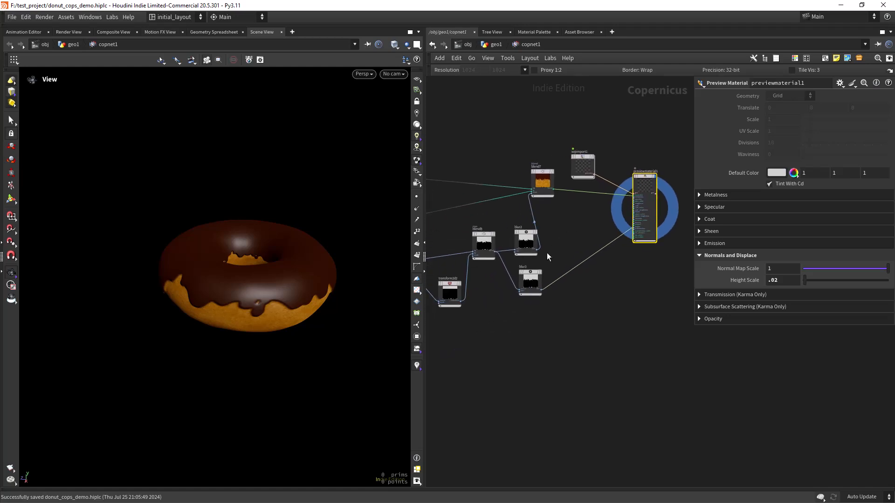
pyautogui.moveTo(499, 353); pyautogui.dragTo(522, 297, button='middle')
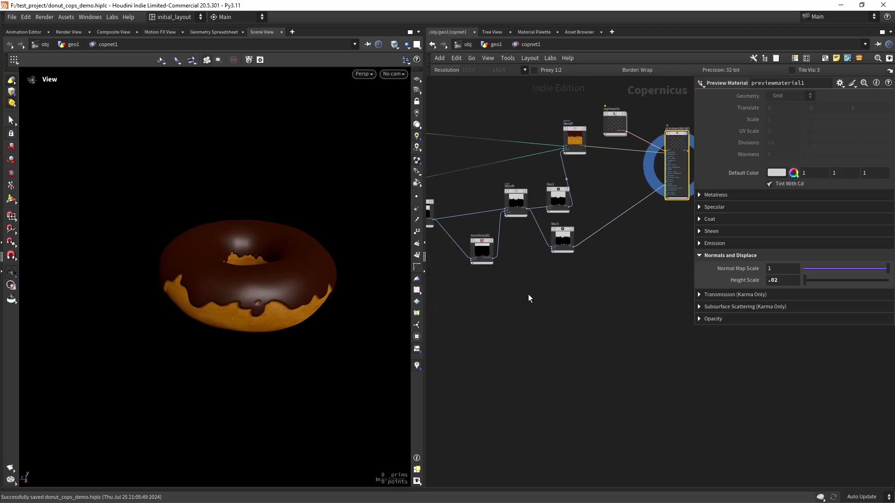
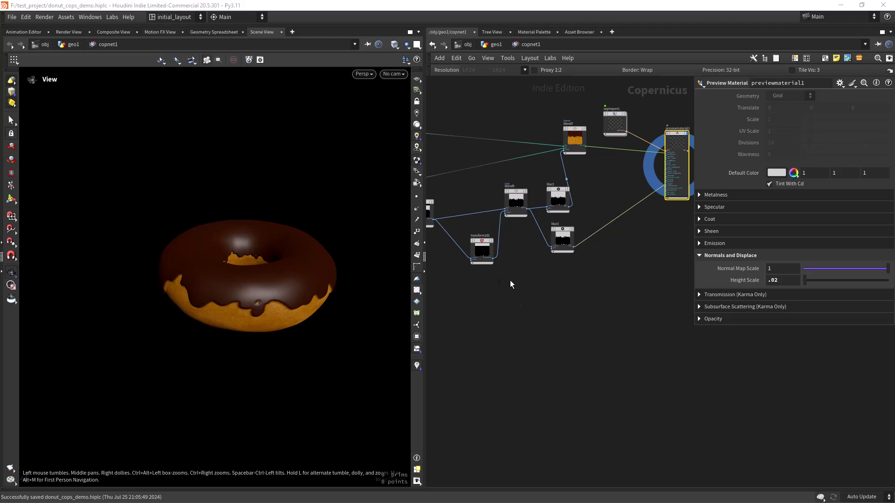
pyautogui.scroll(-2, 499, 281)
pyautogui.click(476, 335)
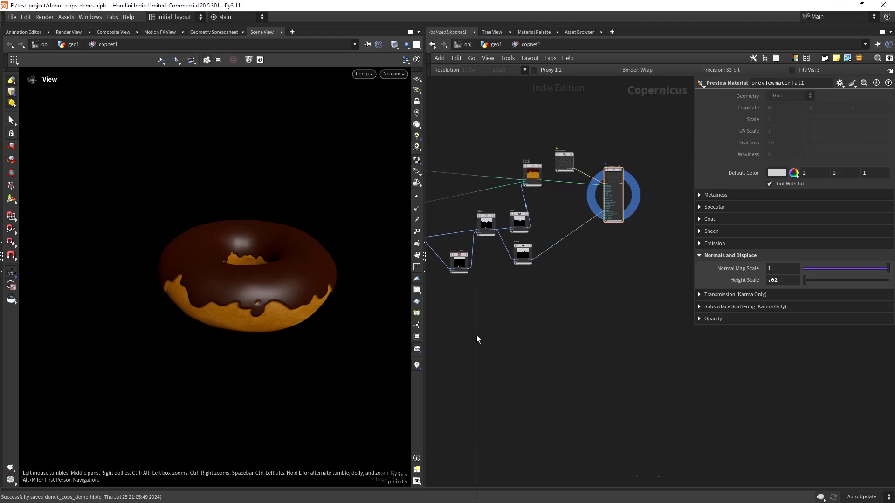
pyautogui.press('Tab')
pyautogui.write('sdf')
pyautogui.press('Return')
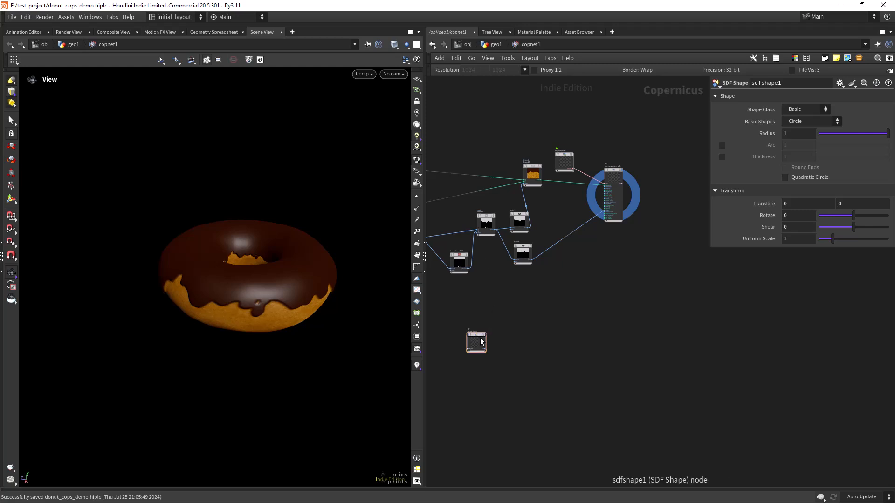
pyautogui.click(484, 334)
pyautogui.moveTo(301, 284); pyautogui.dragTo(261, 263)
# Step: Change sdfshape1's basic shape to Line and set its length to 0.98
pyautogui.click(802, 122)
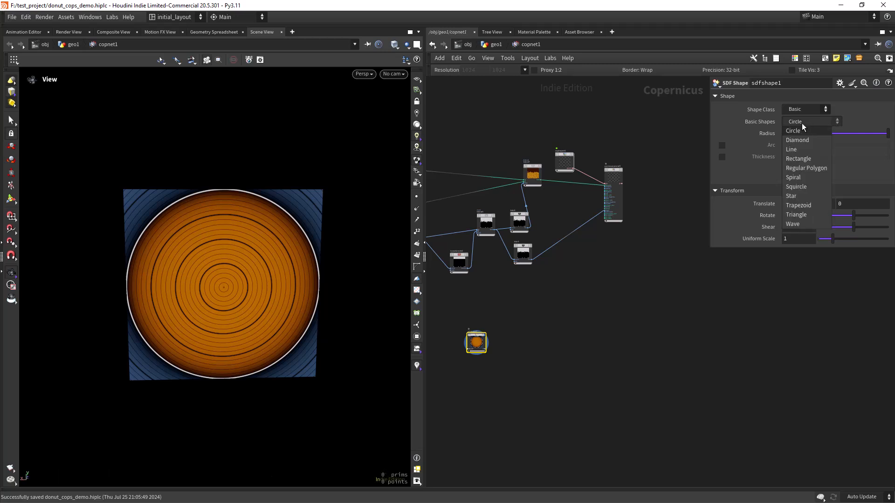
pyautogui.click(801, 126)
pyautogui.click(786, 144)
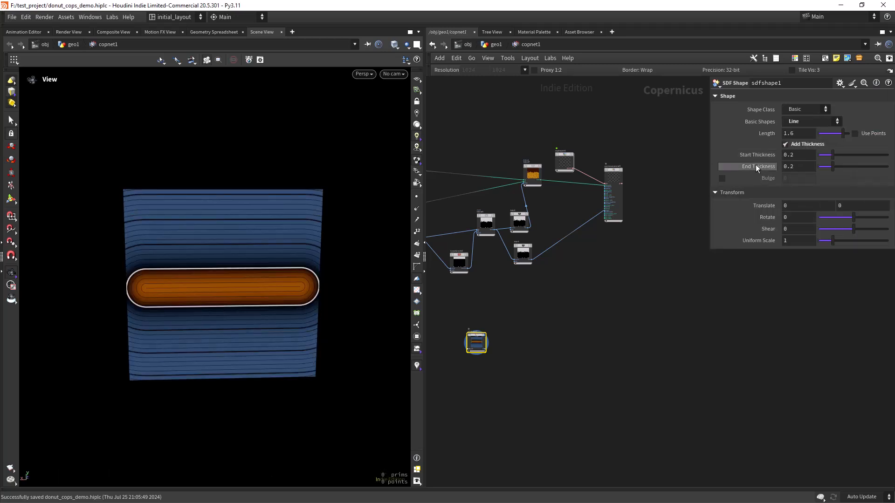
pyautogui.doubleClick(796, 137)
pyautogui.write('.98')
pyautogui.press('Return')
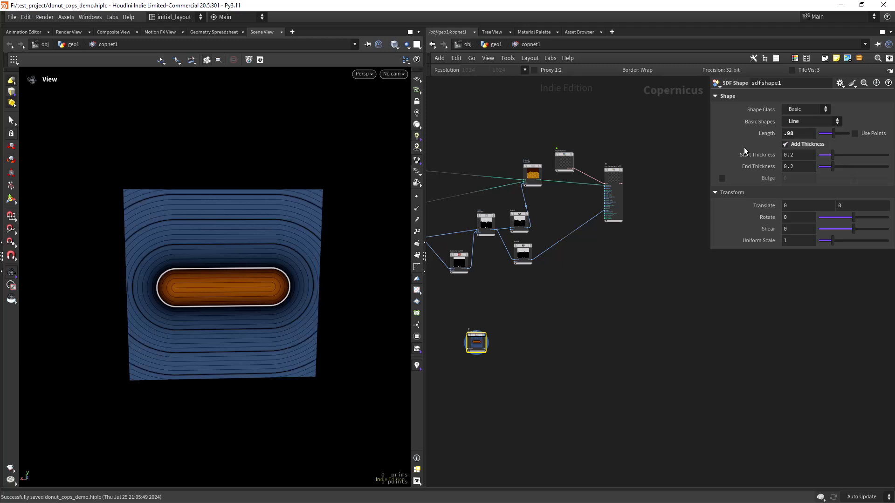
pyautogui.moveTo(295, 287); pyautogui.dragTo(281, 286, button='middle')
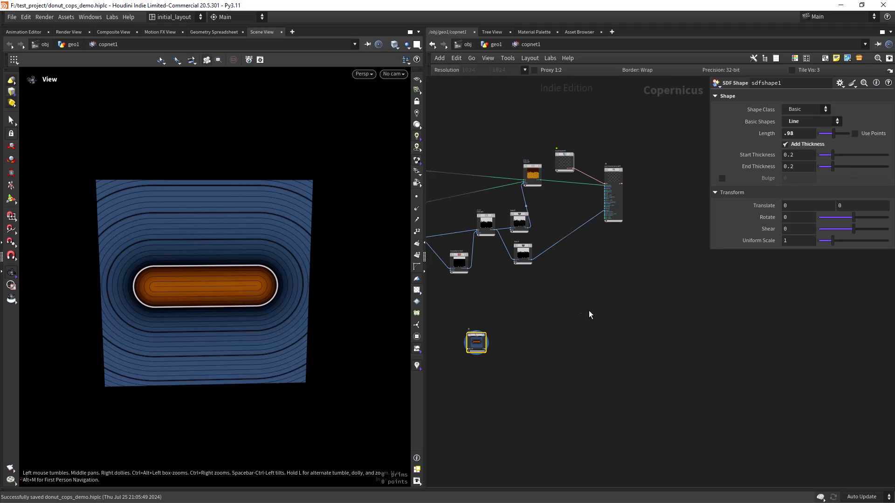
# Step: Add an SDF to Mono node beside sdfshape1
pyautogui.moveTo(580, 308); pyautogui.dragTo(539, 302, button='middle')
pyautogui.scroll(4, 466, 331)
pyautogui.moveTo(466, 332); pyautogui.dragTo(563, 281, button='middle')
pyautogui.press('Tab')
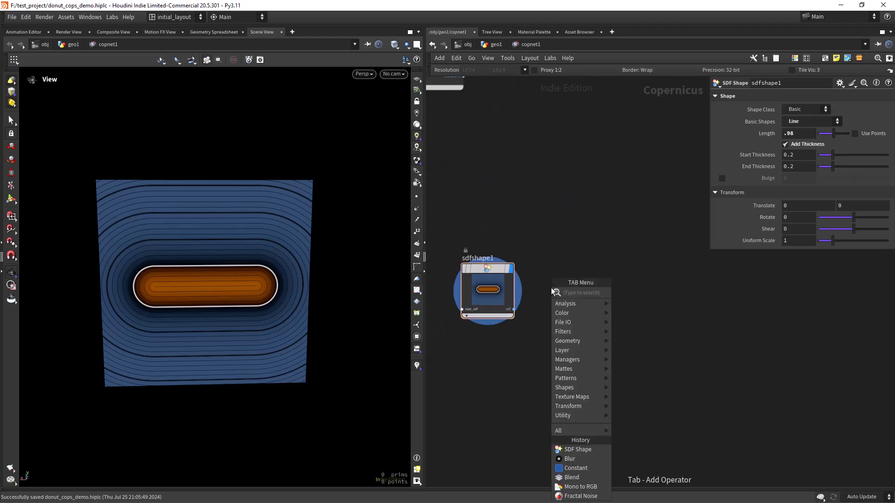
pyautogui.write('mon')
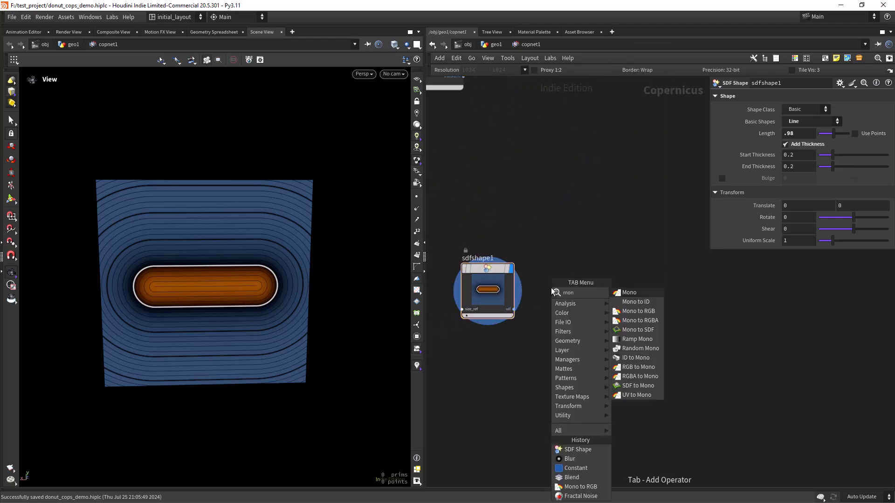
pyautogui.press('BackSpace')
pyautogui.press('BackSpace')
pyautogui.press('BackSpace')
pyautogui.write('sdf')
pyautogui.press('Down')
pyautogui.press('Down')
pyautogui.press('Down')
pyautogui.press('Down')
pyautogui.press('Return')
pyautogui.click(548, 278)
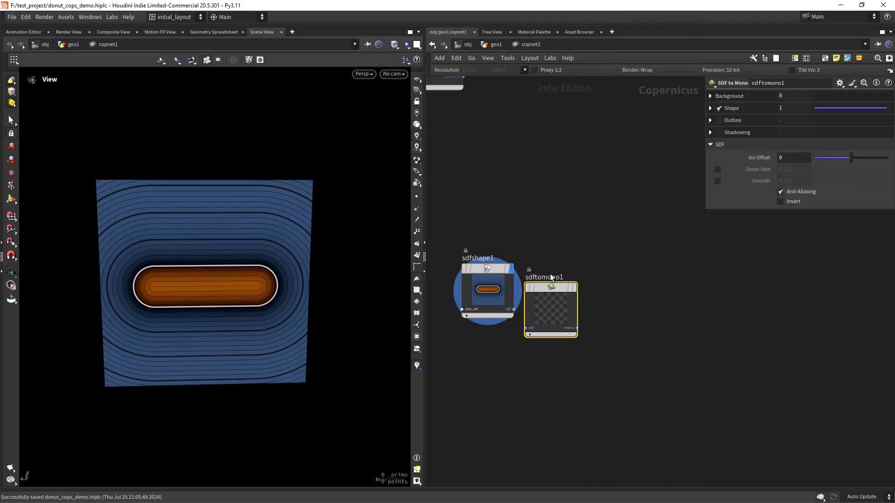
# Step: Connect sdfshape1's output to sdftomono1's sdf input and display sdftomono1
pyautogui.moveTo(542, 287); pyautogui.dragTo(561, 270)
pyautogui.moveTo(514, 309); pyautogui.dragTo(546, 308)
pyautogui.press('r')
# Step: Add a Tile Pattern node after sdftomono1
pyautogui.scroll(-3, 627, 246)
pyautogui.scroll(2, 606, 261)
pyautogui.moveTo(609, 260); pyautogui.dragTo(578, 267, button='middle')
pyautogui.scroll(1, 588, 256)
pyautogui.moveTo(633, 246); pyautogui.dragTo(609, 252, button='middle')
pyautogui.scroll(-5, 609, 249)
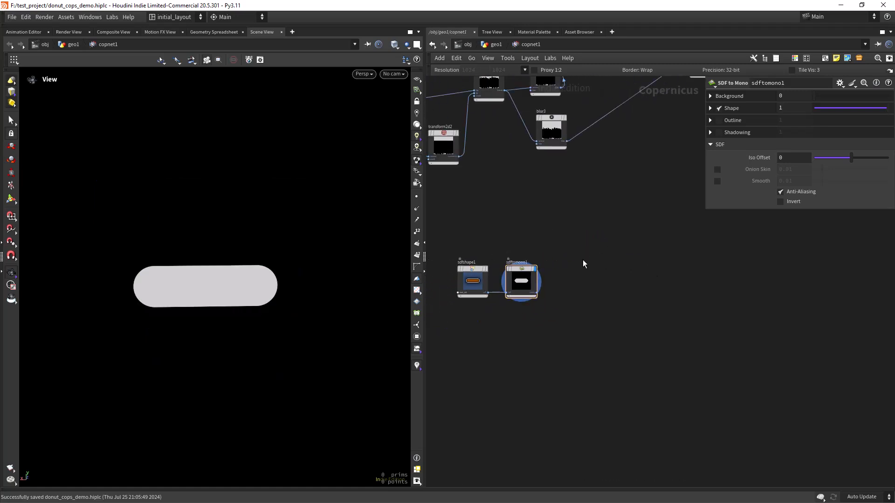
pyautogui.press('Tab')
pyautogui.write('til')
pyautogui.press('Return')
pyautogui.click(581, 262)
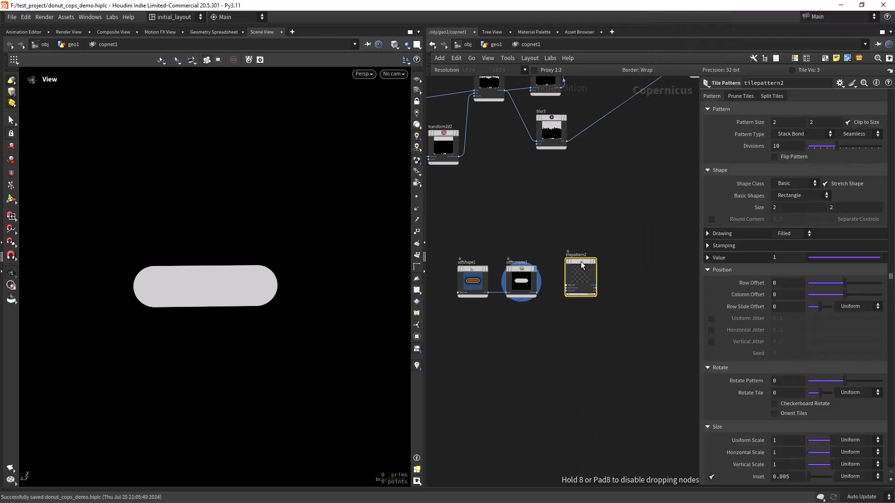
# Step: Connect sdftomono1's mono output to tilepattern2's stamp0 input and display tilepattern2
pyautogui.scroll(5, 556, 299)
pyautogui.moveTo(515, 267); pyautogui.dragTo(615, 247)
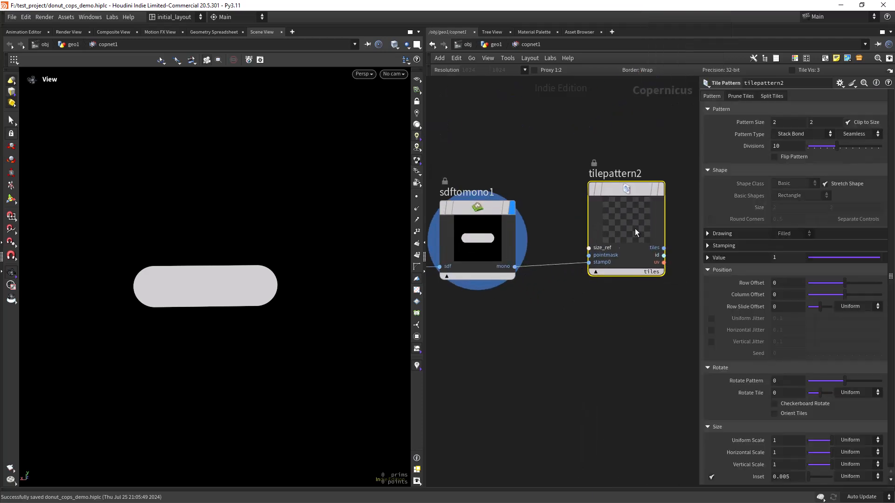
pyautogui.click(660, 188)
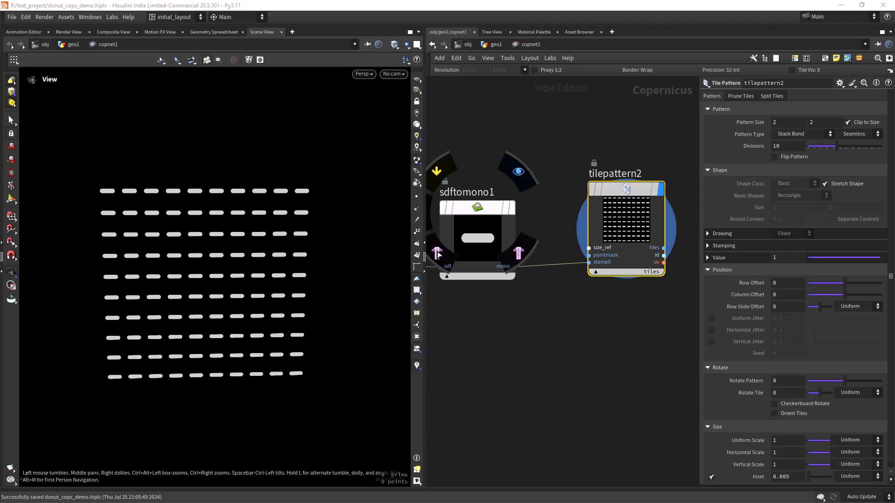
# Step: Set tilepattern2's Divisions to 20 and enable Uniform Jitter at 0.076 with a Seed of 70
pyautogui.click(787, 146)
pyautogui.press('Tab')
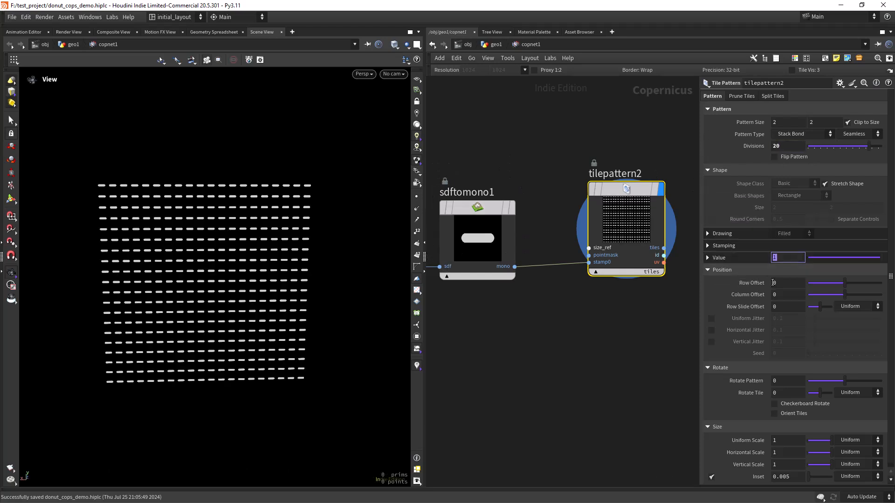
pyautogui.click(711, 319)
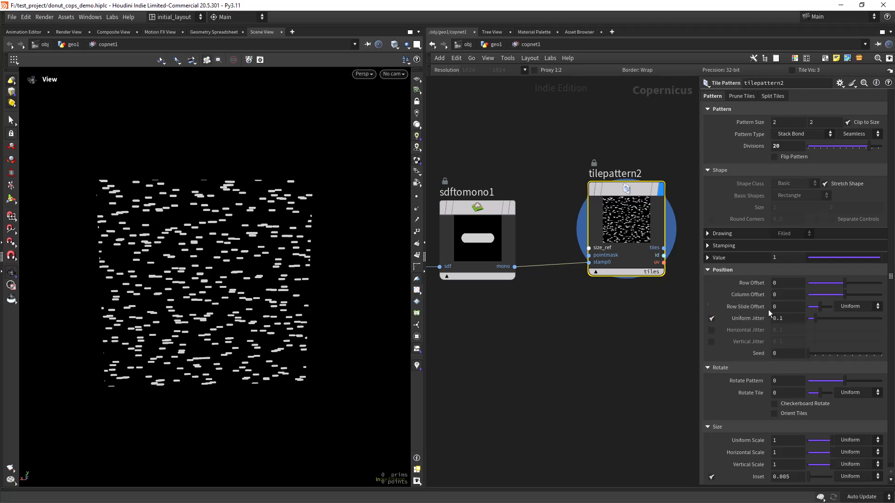
pyautogui.moveTo(815, 318); pyautogui.dragTo(812, 319)
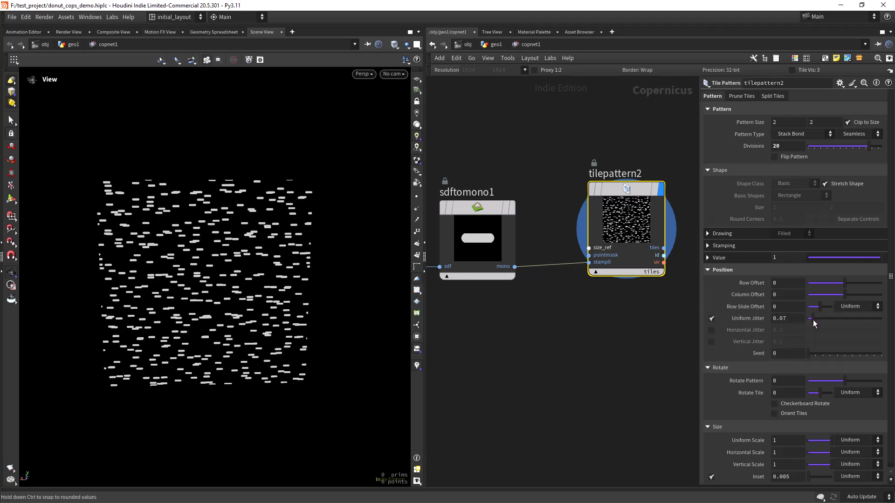
pyautogui.moveTo(813, 320); pyautogui.dragTo(813, 320)
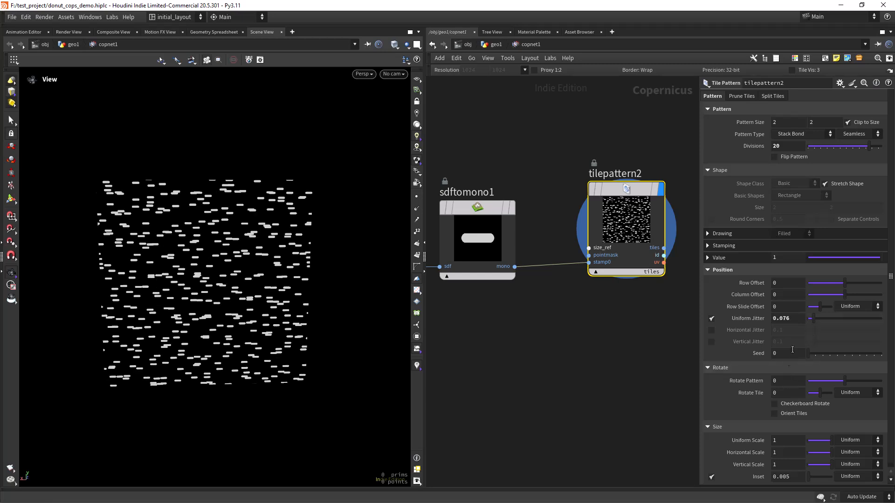
pyautogui.moveTo(827, 354); pyautogui.dragTo(859, 354)
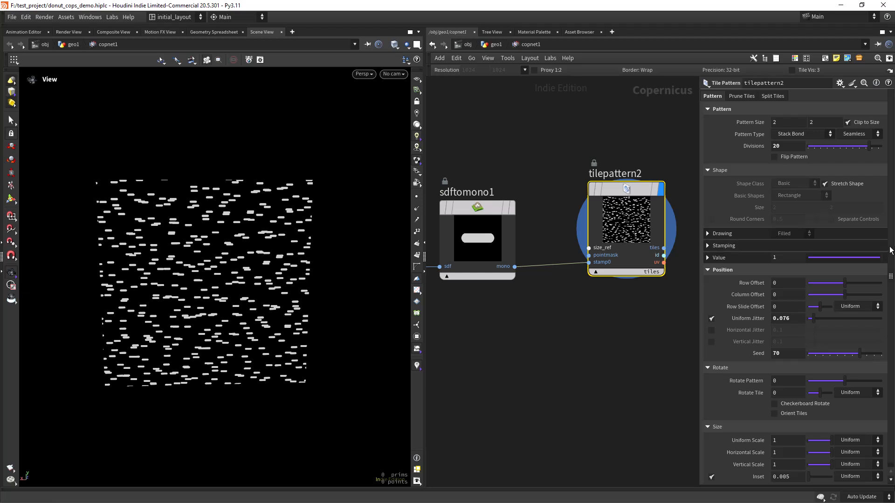
# Step: Set tilepattern2's Rotate Tile to 0 with Set Varying, a Rotate Variation of 180 and a rotation Seed of 75
pyautogui.scroll(-1, 890, 250)
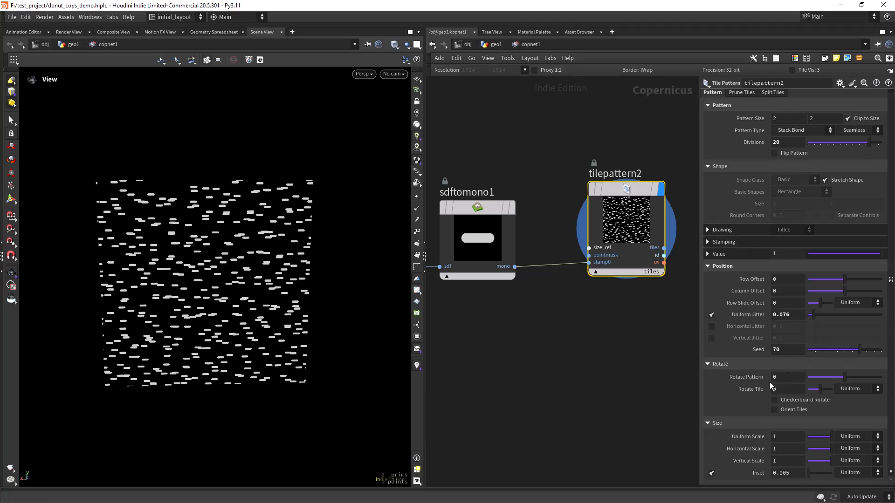
pyautogui.click(785, 388)
pyautogui.write('180')
pyautogui.press('Return')
pyautogui.click(859, 387)
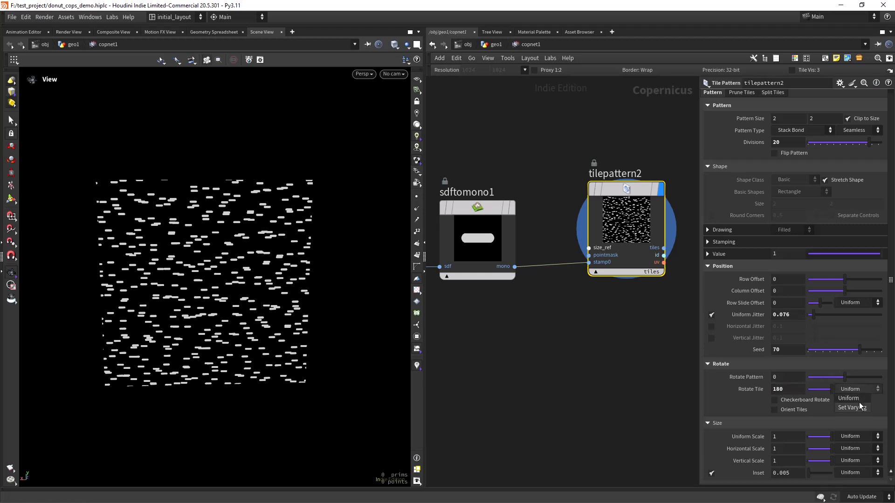
pyautogui.click(859, 400)
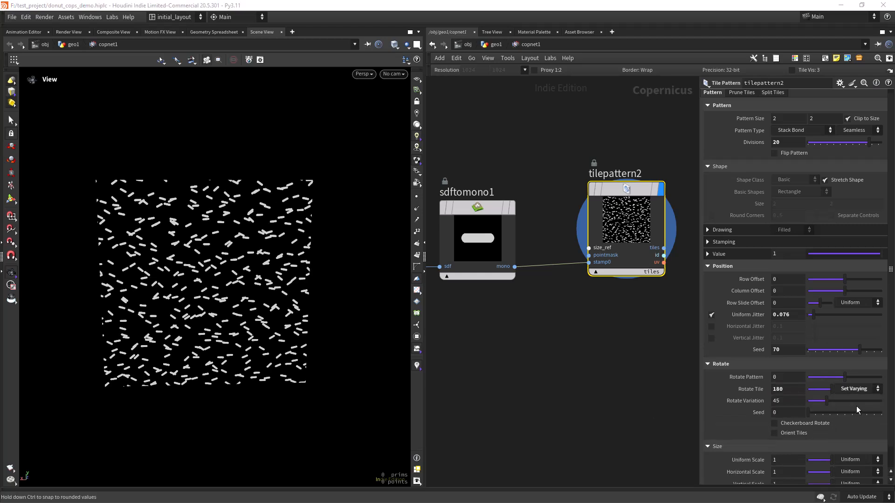
pyautogui.click(787, 389)
pyautogui.write('0')
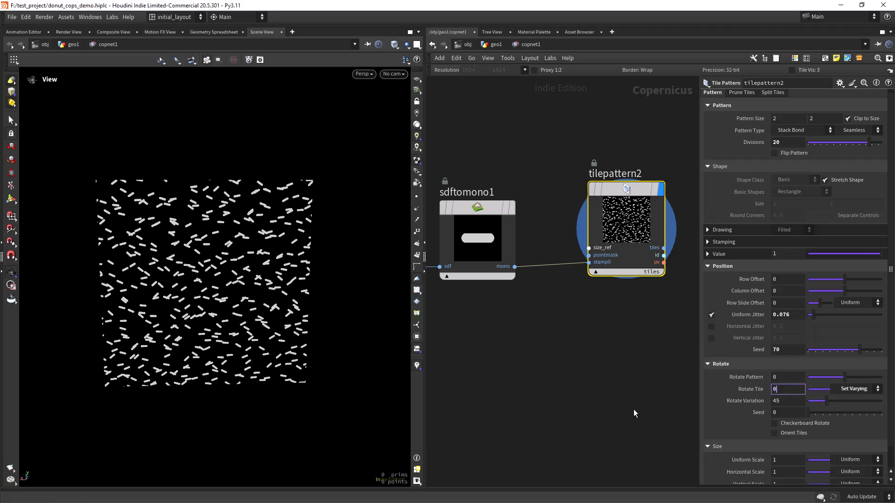
pyautogui.press('Return')
pyautogui.moveTo(830, 401); pyautogui.dragTo(880, 400)
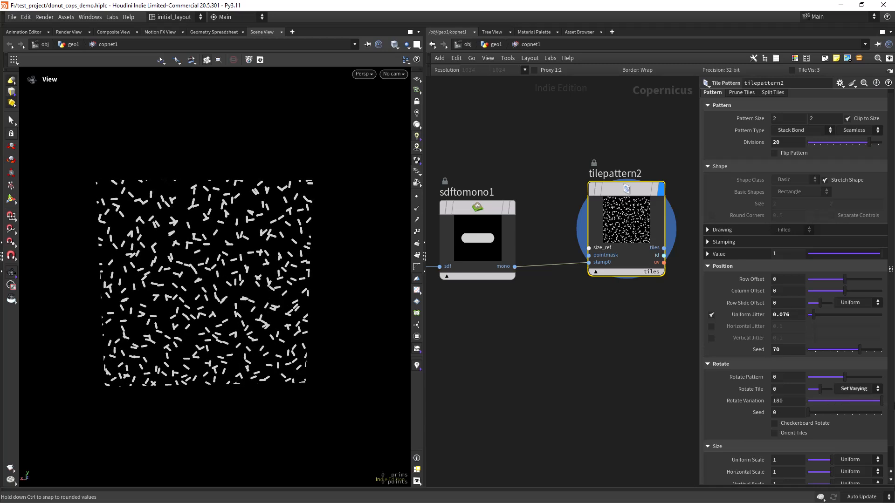
pyautogui.moveTo(838, 413); pyautogui.dragTo(862, 410)
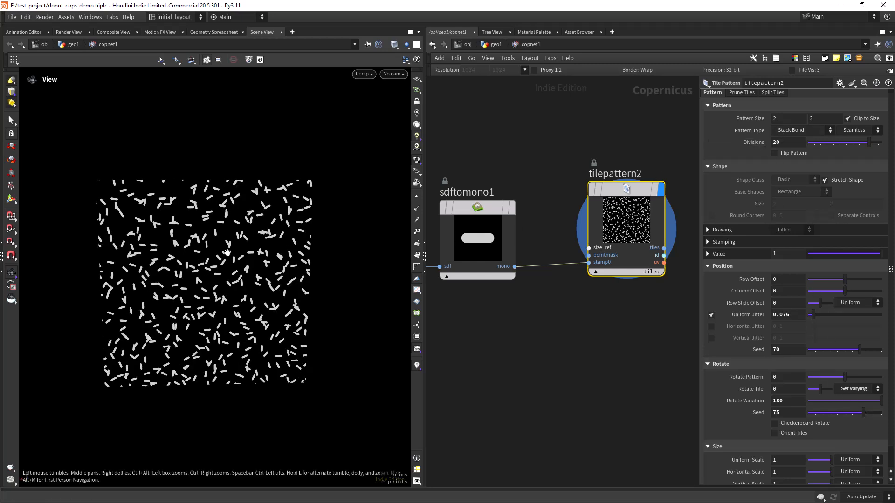
# Step: Change tilepattern2's Pattern Type to Header Bond with 20 Divisions
pyautogui.scroll(2, 233, 243)
pyautogui.click(787, 133)
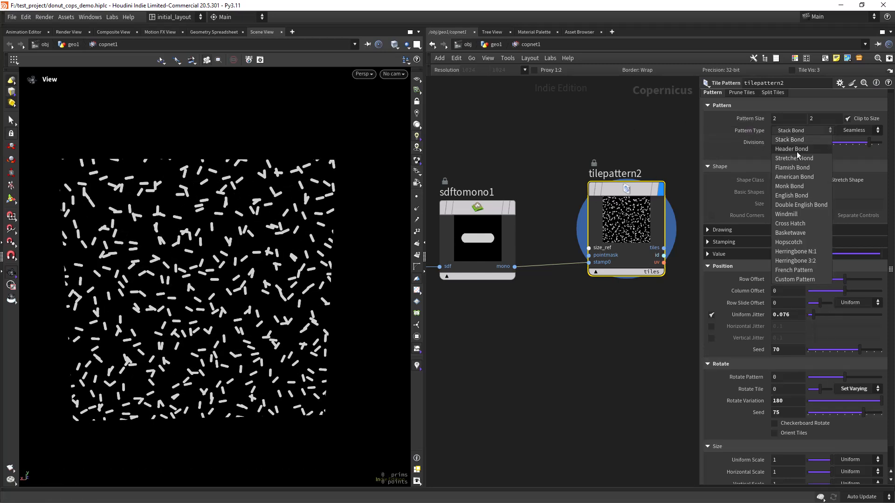
pyautogui.click(798, 150)
pyautogui.moveTo(782, 143); pyautogui.dragTo(583, 160)
pyautogui.write('20')
pyautogui.press('Return')
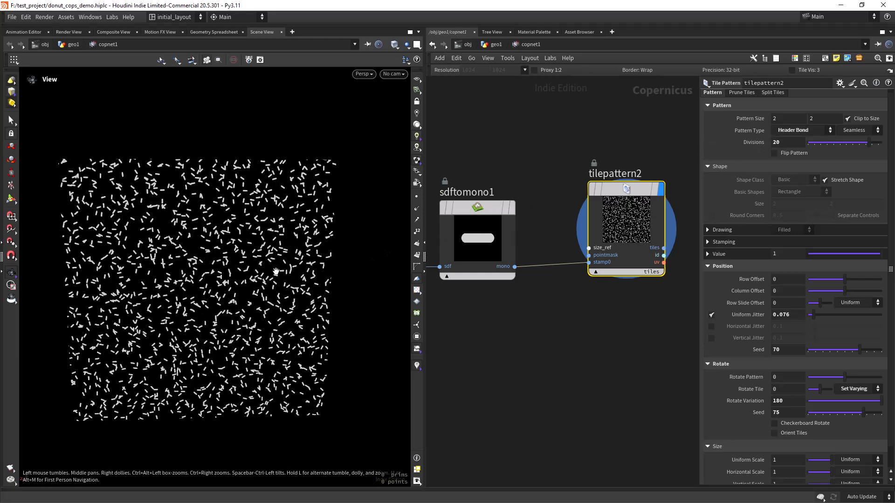
pyautogui.scroll(-2, 267, 275)
pyautogui.moveTo(267, 296); pyautogui.dragTo(260, 289, button='middle')
pyautogui.scroll(3, 261, 278)
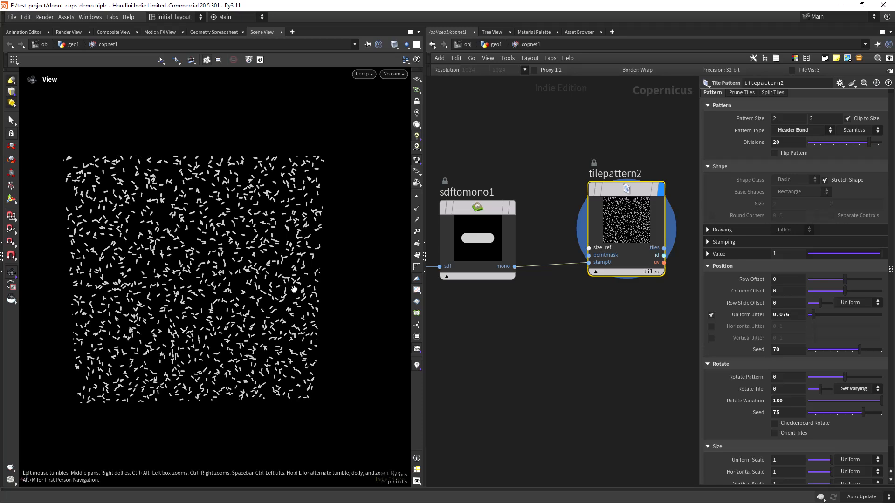
pyautogui.scroll(1, 278, 286)
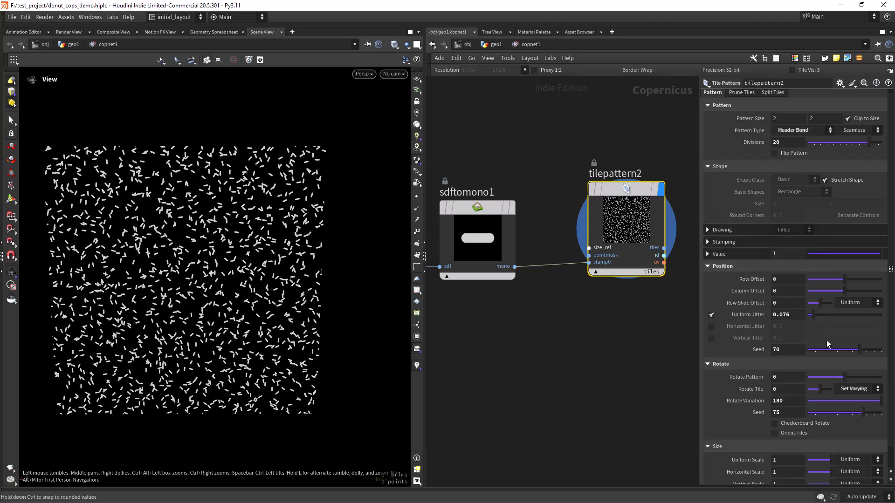
# Step: Set tilepattern2's position Seed to 63 and its Uniform Jitter to 0.026
pyautogui.moveTo(850, 348)
pyautogui.mouseDown()
pyautogui.moveTo(838, 352)
pyautogui.moveTo(855, 349)
pyautogui.mouseUp()
pyautogui.moveTo(793, 315); pyautogui.dragTo(765, 344, button='middle')
pyautogui.scroll(-1, 328, 360)
pyautogui.moveTo(328, 360); pyautogui.dragTo(269, 355, button='middle')
pyautogui.scroll(-1, 289, 356)
# Step: Reposition tilepattern2 and connect blur3's output to its pointmask input
pyautogui.scroll(-2, 547, 382)
pyautogui.moveTo(558, 391); pyautogui.dragTo(509, 389, button='middle')
pyautogui.moveTo(552, 346); pyautogui.dragTo(604, 363, button='middle')
pyautogui.scroll(-3, 489, 209)
pyautogui.moveTo(483, 214); pyautogui.dragTo(549, 284, button='middle')
pyautogui.scroll(1, 515, 234)
pyautogui.moveTo(549, 233); pyautogui.dragTo(473, 273, button='middle')
pyautogui.scroll(1, 538, 269)
pyautogui.moveTo(533, 378); pyautogui.dragTo(590, 373)
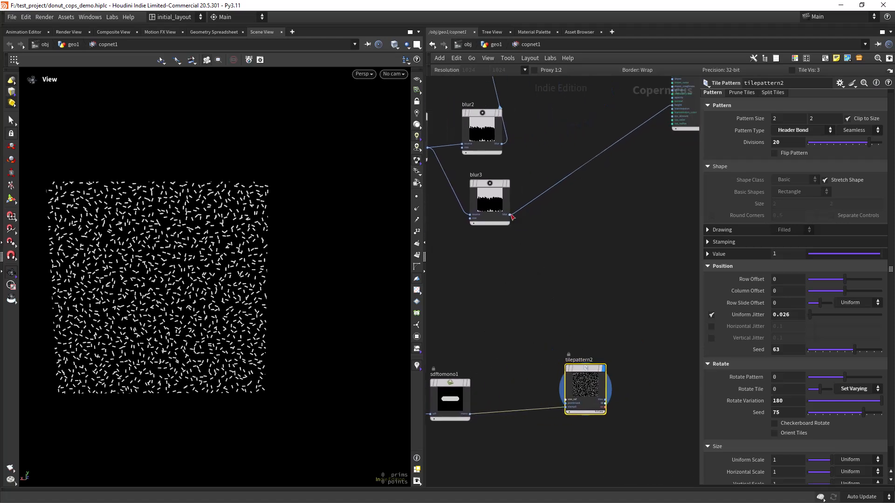
pyautogui.scroll(2, 530, 288)
pyautogui.moveTo(541, 312); pyautogui.dragTo(487, 219, button='middle')
pyautogui.scroll(1, 498, 272)
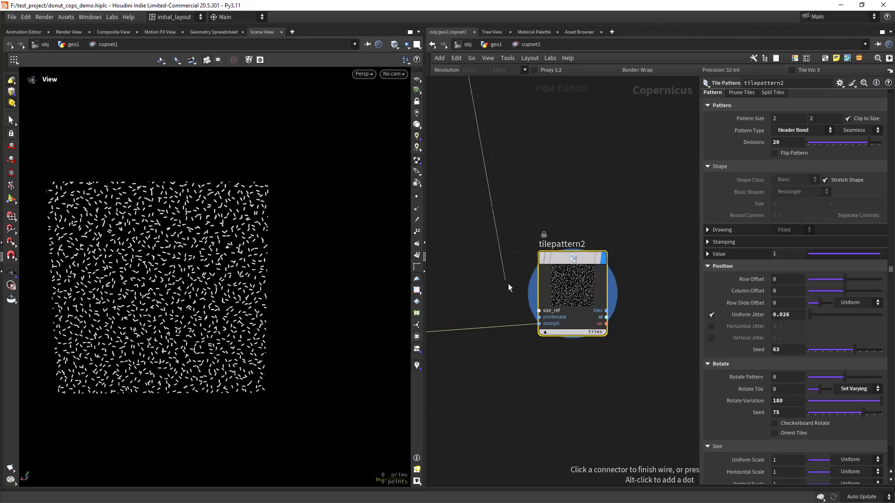
pyautogui.click(528, 316)
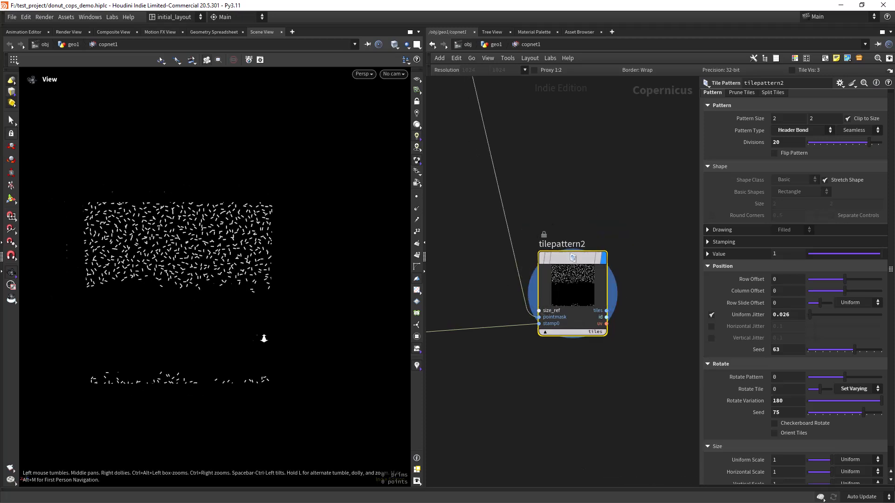
# Step: Move previewmaterial1 farther from the upstream nodes to make room in the network
pyautogui.moveTo(251, 329); pyautogui.dragTo(302, 326, button='right')
pyautogui.moveTo(301, 326); pyautogui.dragTo(273, 343, button='middle')
pyautogui.moveTo(274, 343); pyautogui.dragTo(295, 341, button='right')
pyautogui.moveTo(295, 340); pyautogui.dragTo(278, 347, button='middle')
pyautogui.scroll(-8, 615, 216)
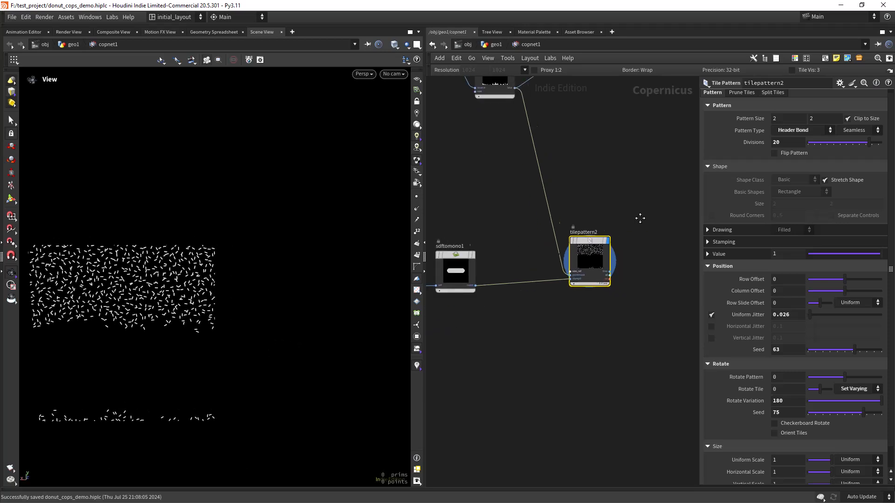
pyautogui.moveTo(530, 117); pyautogui.dragTo(686, 119)
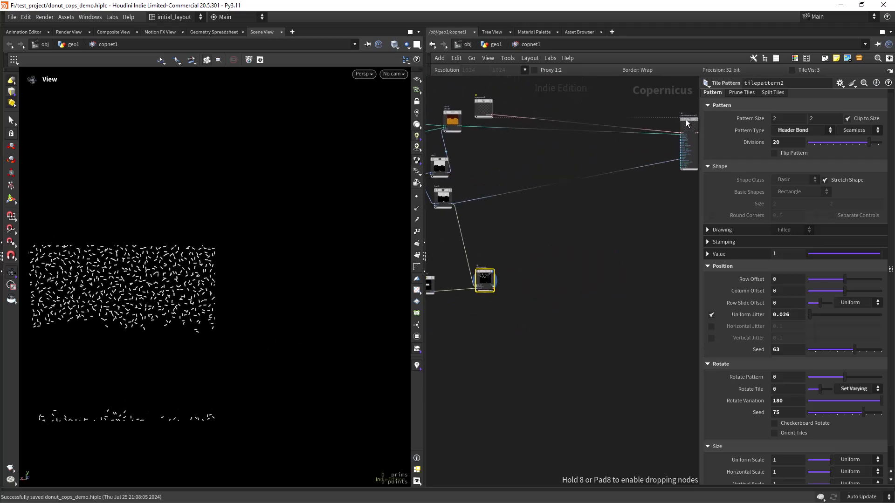
pyautogui.scroll(5, 534, 262)
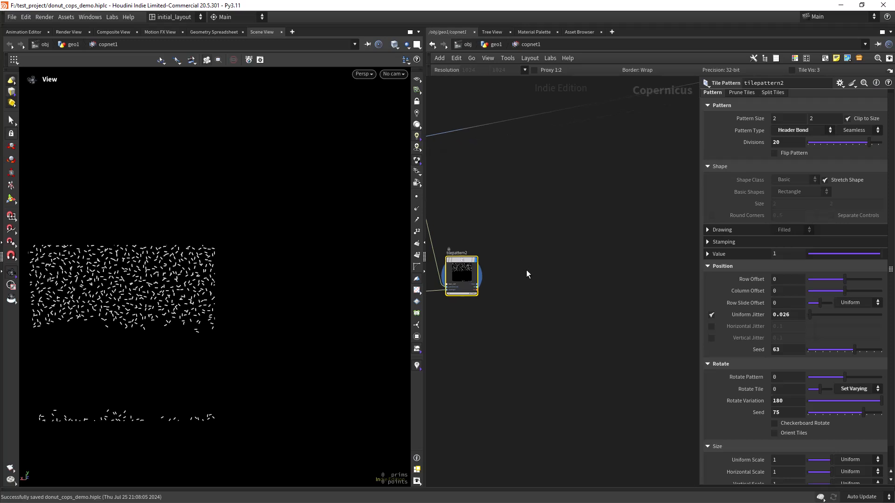
# Step: Add a Blur node after tilepattern2, feed the tiles output into its source input and display it
pyautogui.press('Tab')
pyautogui.write('blur')
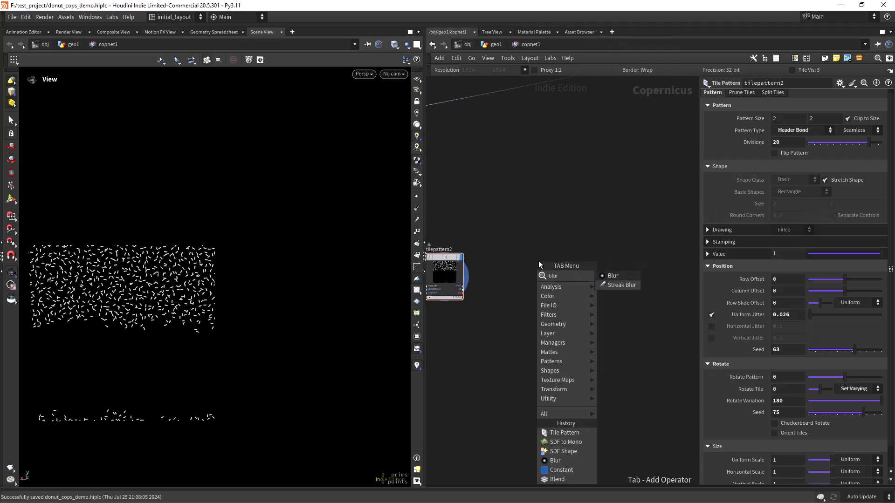
pyautogui.press('Return')
pyautogui.click(505, 259)
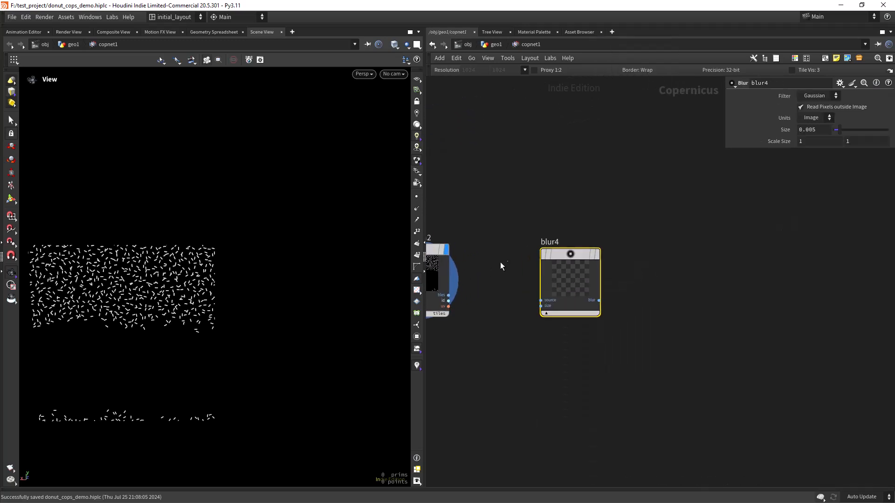
pyautogui.moveTo(450, 296); pyautogui.dragTo(540, 300)
pyautogui.moveTo(597, 227)
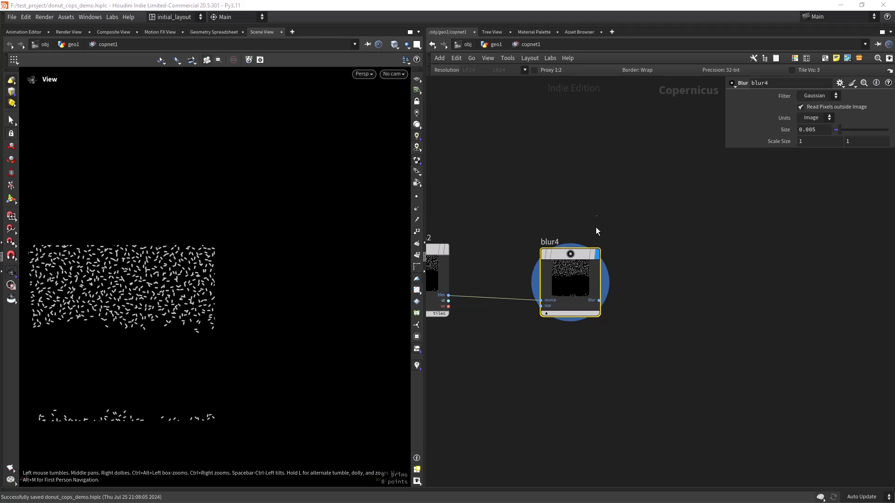
# Step: Add a Multiply Constant node after blur4 and connect blur4's output to its source input
pyautogui.moveTo(631, 220); pyautogui.dragTo(527, 220, button='middle')
pyautogui.press('Tab')
pyautogui.write('multiply c')
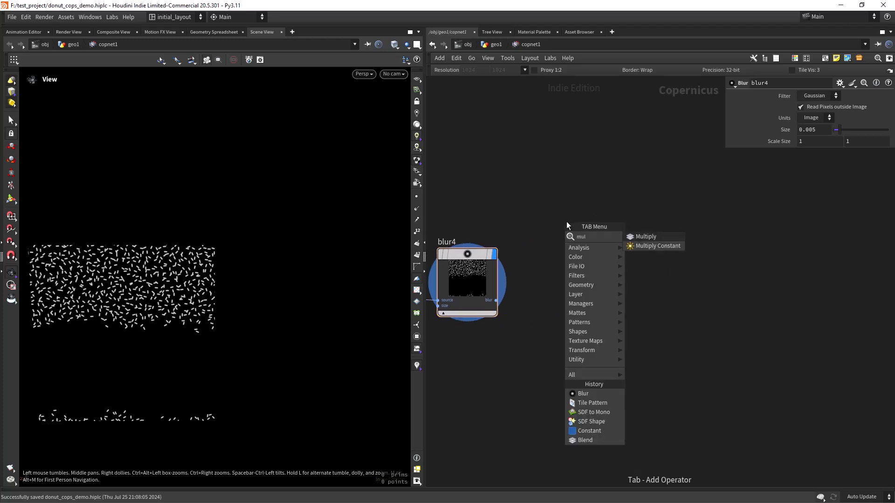
pyautogui.press('Return')
pyautogui.click(566, 225)
pyautogui.click(495, 300)
pyautogui.click(537, 267)
# Step: Add an Add blend node and insert it on the wire between blur3 and previewmaterial1
pyautogui.scroll(-6, 643, 218)
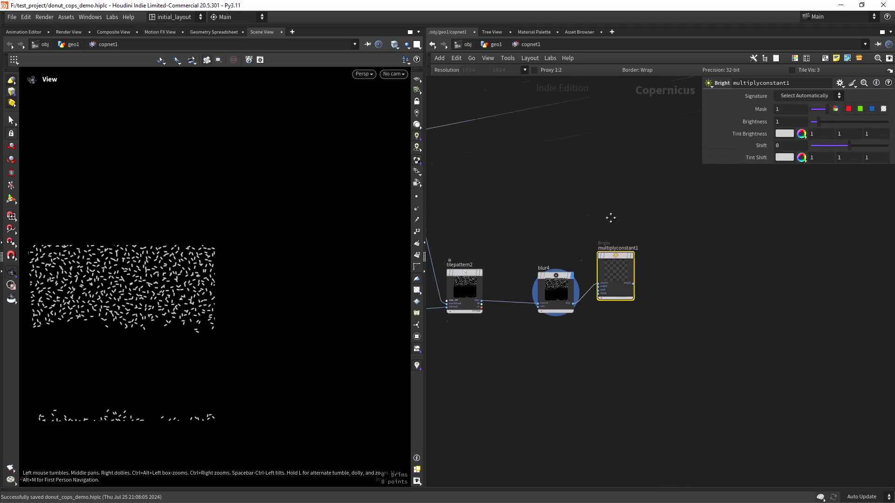
pyautogui.press('Tab')
pyautogui.write('ad')
pyautogui.press('Return')
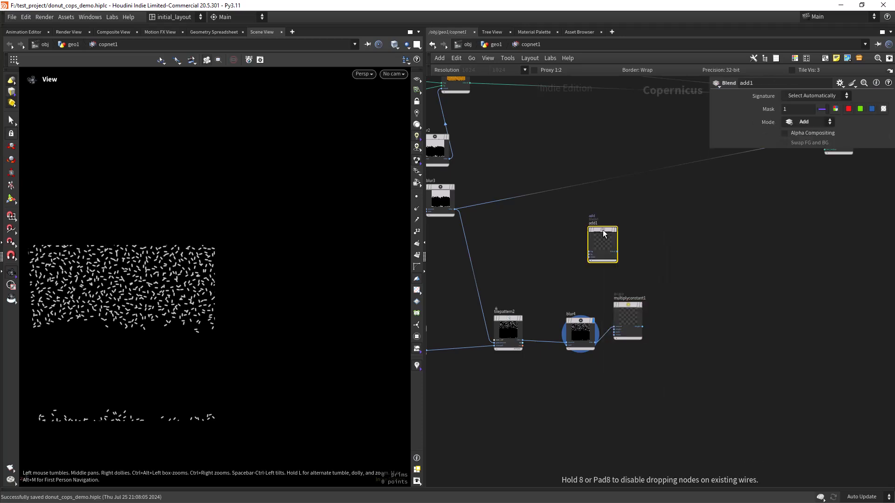
pyautogui.click(643, 183)
pyautogui.moveTo(646, 179); pyautogui.dragTo(687, 203)
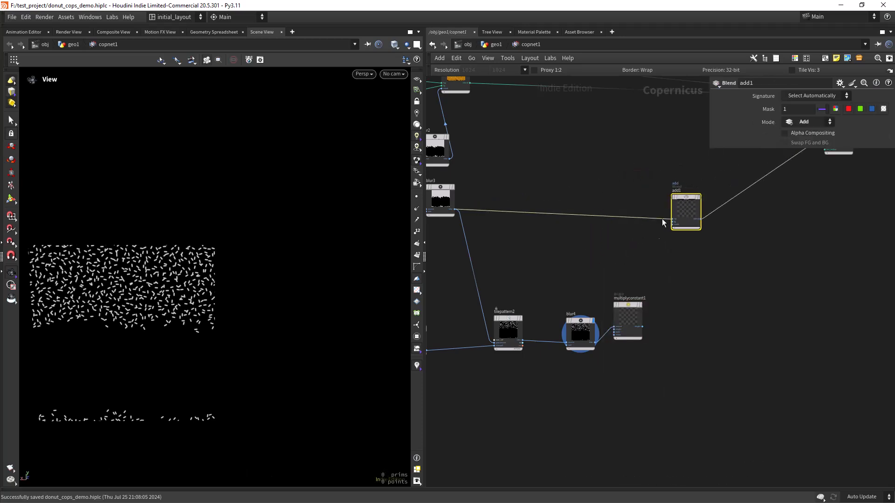
# Step: Connect multiplyconstant1's bright output to add1's second input and display add1
pyautogui.scroll(2, 657, 281)
pyautogui.click(642, 341)
pyautogui.click(675, 214)
pyautogui.click(711, 171)
pyautogui.moveTo(164, 300); pyautogui.dragTo(230, 281, button='right')
pyautogui.moveTo(230, 281); pyautogui.dragTo(265, 268, button='middle')
pyautogui.moveTo(266, 269); pyautogui.dragTo(234, 289)
# Step: Set multiplyconstant1's Brightness to .6
pyautogui.click(624, 326)
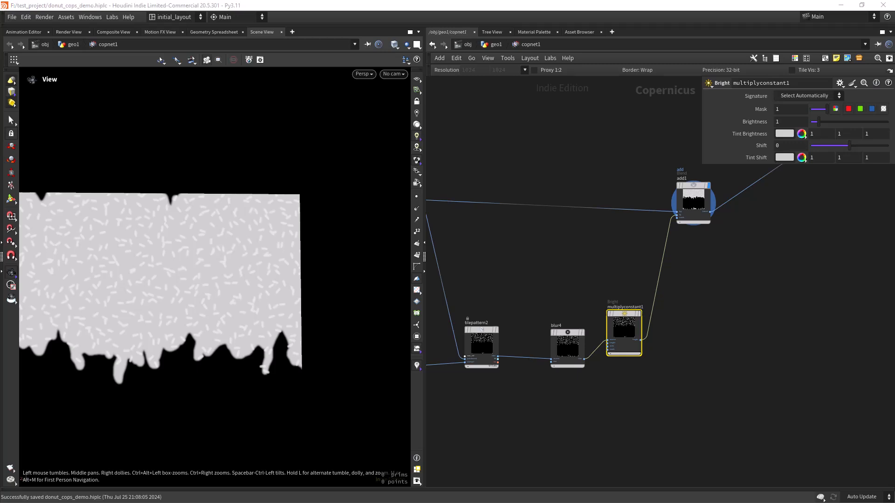
pyautogui.click(788, 121)
pyautogui.write('.6')
pyautogui.press('Return')
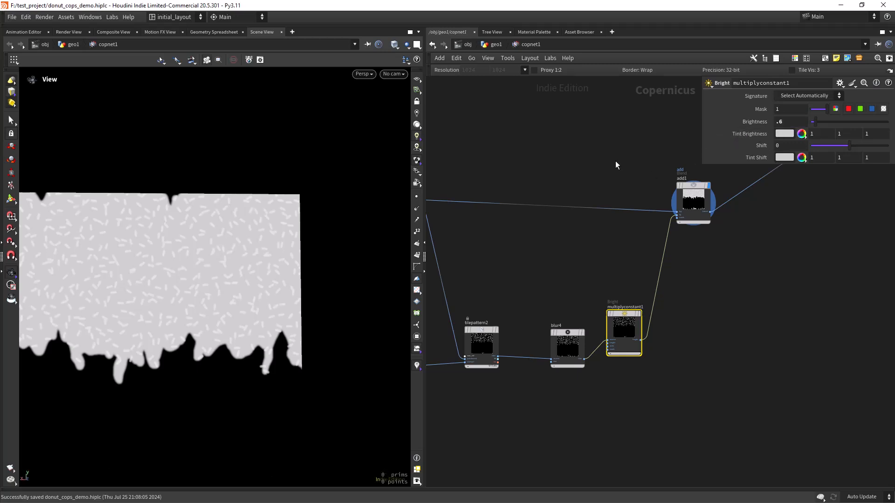
pyautogui.moveTo(609, 298)
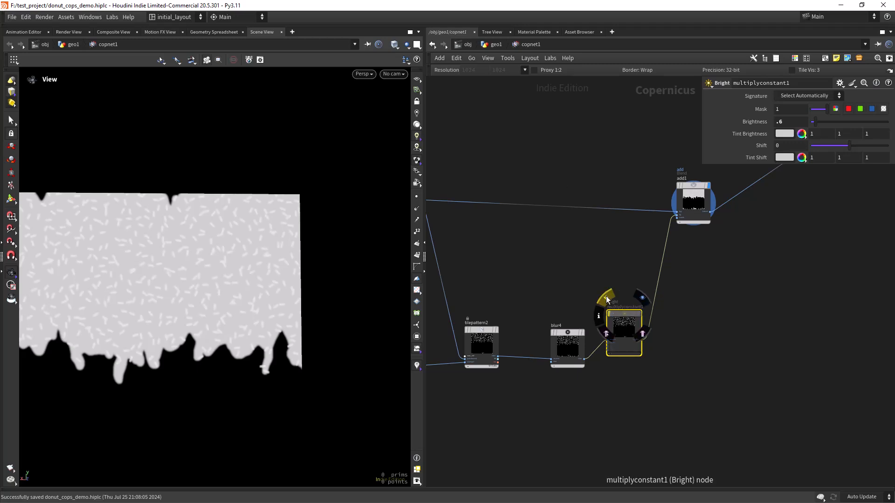
pyautogui.moveTo(279, 317)
pyautogui.mouseDown(button='right')
pyautogui.moveTo(252, 308)
pyautogui.moveTo(272, 319)
pyautogui.moveTo(291, 313)
pyautogui.mouseUp(button='right')
pyautogui.moveTo(291, 313); pyautogui.dragTo(274, 325, button='middle')
# Step: Insert a Null node between add1 and previewmaterial1 and rename it HEIGHT
pyautogui.moveTo(683, 279); pyautogui.dragTo(474, 344, button='middle')
pyautogui.press('Tab')
pyautogui.write('nu')
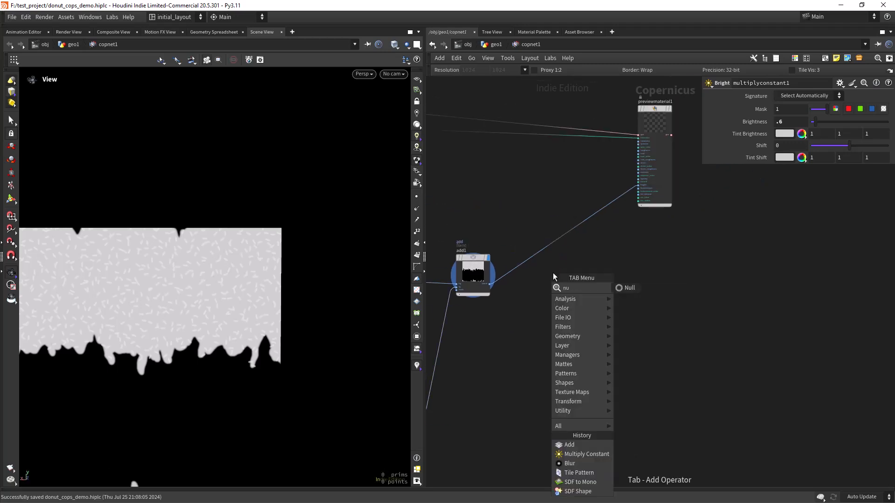
pyautogui.press('Return')
pyautogui.click(550, 252)
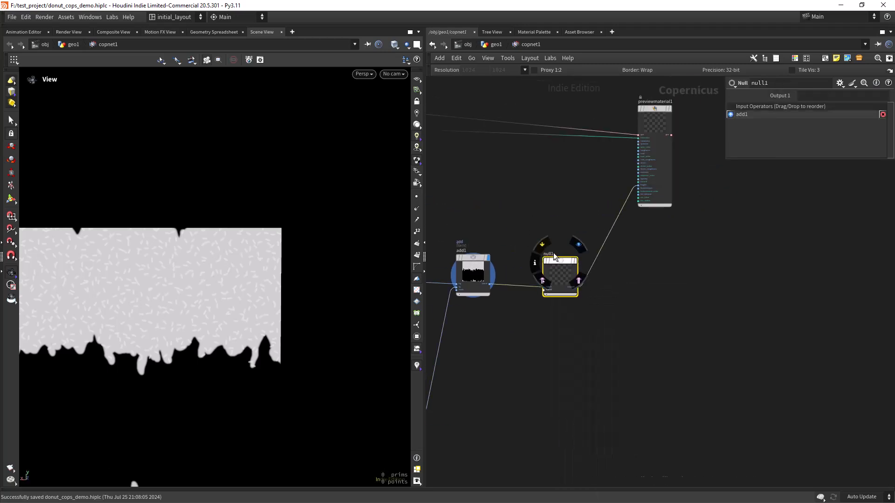
pyautogui.write('HEIGHT')
pyautogui.press('Return')
# Step: Display previewmaterial1 on the donut and move the node farther from HEIGHT
pyautogui.moveTo(671, 209); pyautogui.dragTo(631, 245, button='middle')
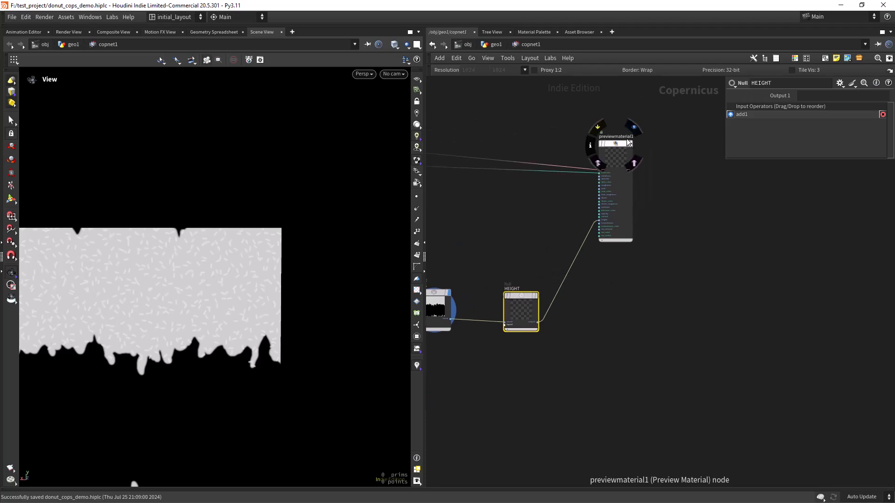
pyautogui.click(639, 134)
pyautogui.moveTo(242, 311); pyautogui.dragTo(233, 294)
pyautogui.scroll(-4, 477, 214)
pyautogui.moveTo(477, 214); pyautogui.dragTo(519, 201, button='middle')
pyautogui.moveTo(613, 169); pyautogui.dragTo(696, 163)
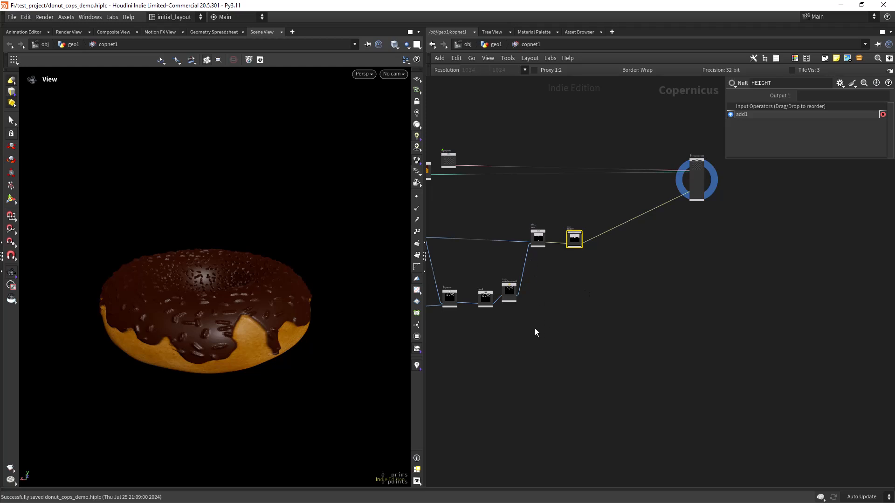
# Step: Align multiplyconstant1 with blur4 and display tilepattern2
pyautogui.scroll(6, 508, 312)
pyautogui.moveTo(520, 205); pyautogui.dragTo(533, 221)
pyautogui.moveTo(493, 288); pyautogui.dragTo(579, 286, button='middle')
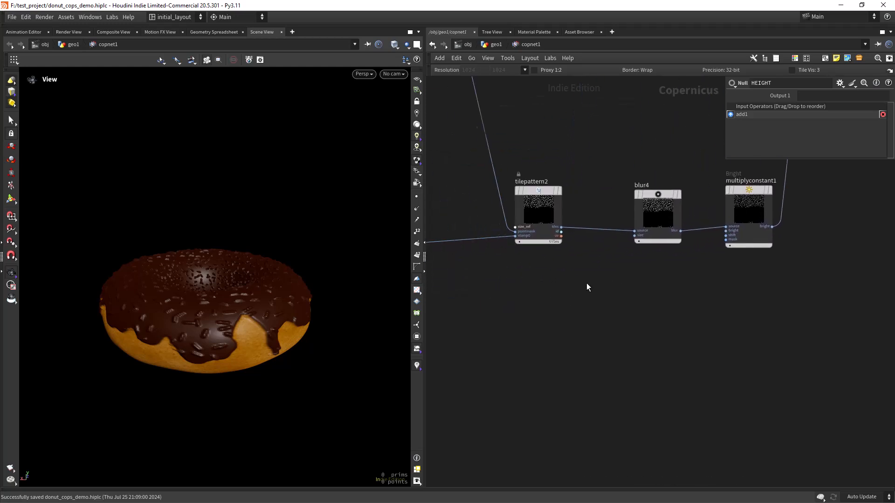
pyautogui.click(564, 191)
pyautogui.moveTo(574, 320); pyautogui.dragTo(547, 303, button='middle')
pyautogui.scroll(2, 554, 299)
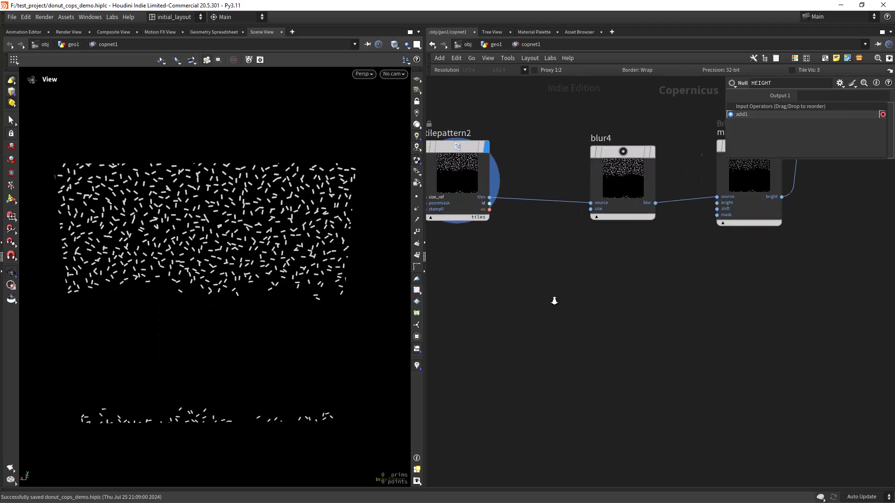
# Step: Add a Random RGB node below the wire between tilepattern2 and blur4
pyautogui.press('Tab')
pyautogui.write('RGB')
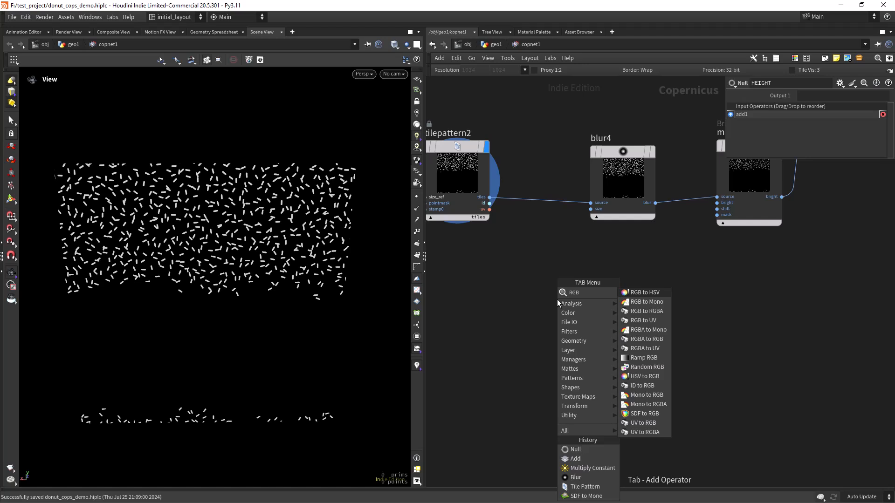
pyautogui.press('BackSpace')
pyautogui.press('BackSpace')
pyautogui.write('AN')
pyautogui.press('Down')
pyautogui.press('Return')
pyautogui.click(557, 299)
pyautogui.moveTo(551, 300); pyautogui.dragTo(583, 284)
# Step: Connect tilepattern2's id output to randomrgb1's seed input and display randomrgb1
pyautogui.click(489, 203)
pyautogui.click(557, 359)
pyautogui.moveTo(599, 290)
pyautogui.click(627, 254)
pyautogui.scroll(3, 270, 269)
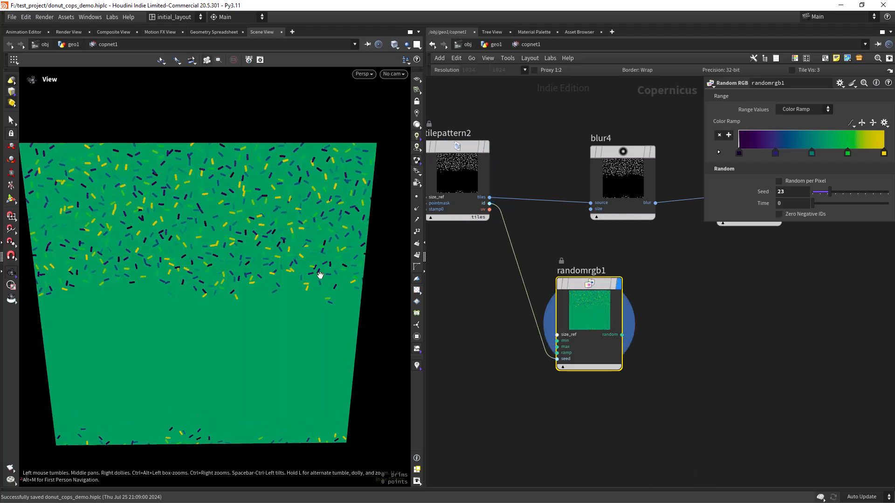
# Step: Apply the Blackbody preset to randomrgb1's color ramp
pyautogui.click(884, 123)
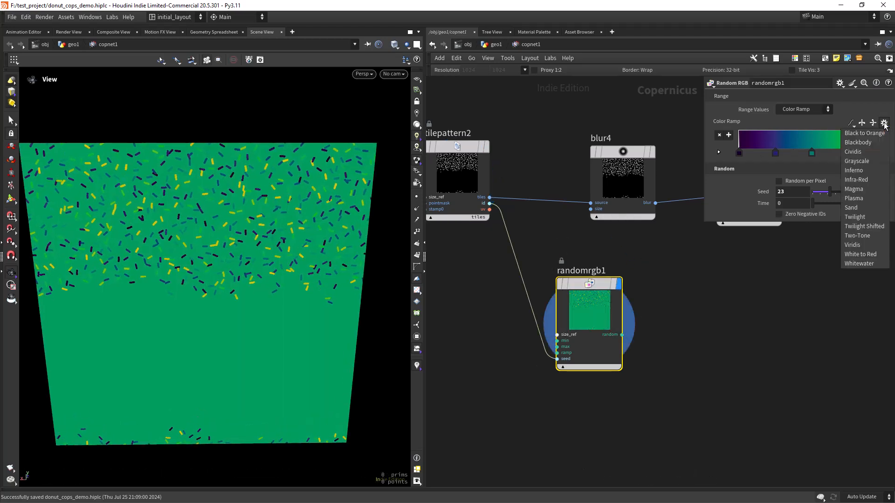
pyautogui.click(869, 143)
pyautogui.scroll(-2, 648, 258)
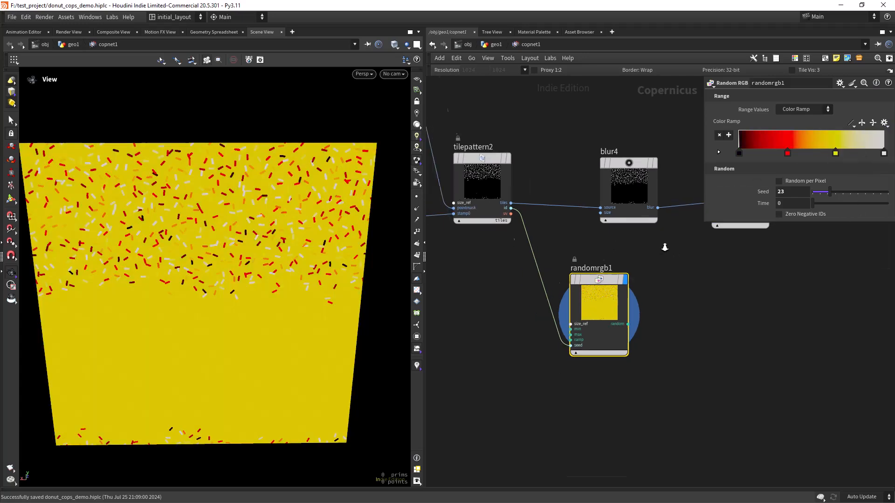
pyautogui.scroll(1, 647, 262)
pyautogui.scroll(3, 638, 270)
pyautogui.scroll(2, 633, 274)
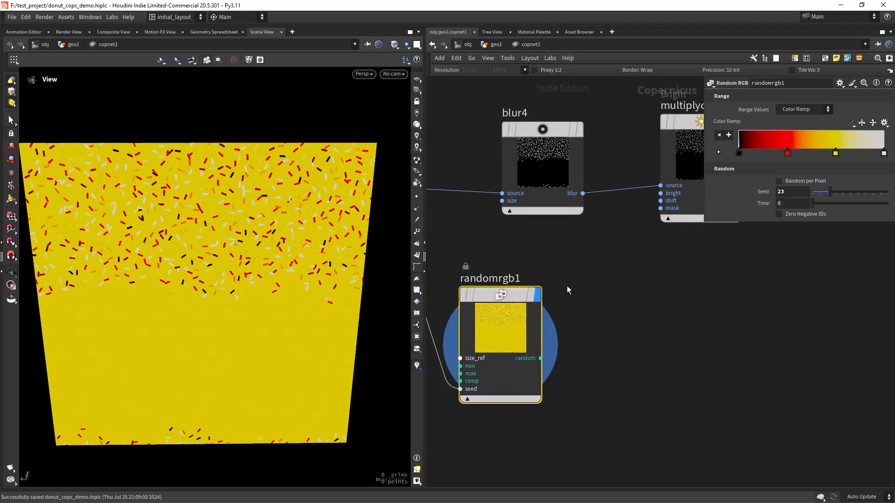
# Step: Add a Multiply blend node beside randomrgb1, below multiplyconstant1
pyautogui.scroll(-3, 565, 293)
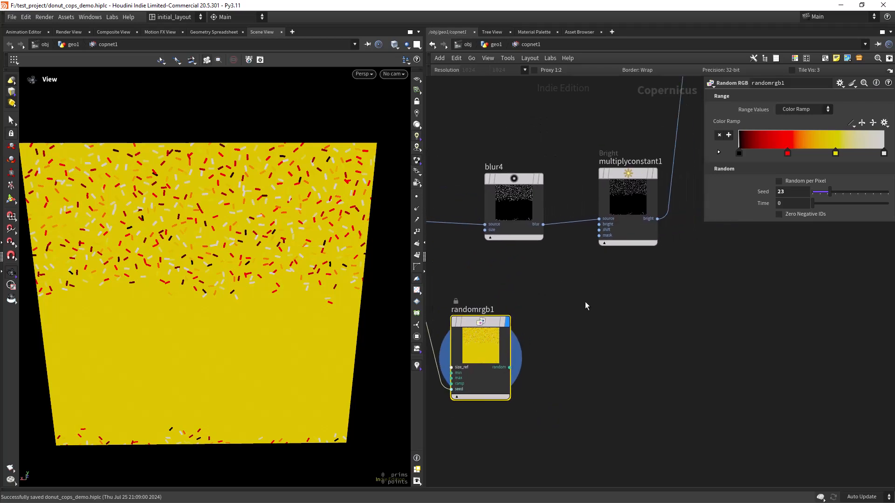
pyautogui.press('Tab')
pyautogui.write('multiply')
pyautogui.press('Return')
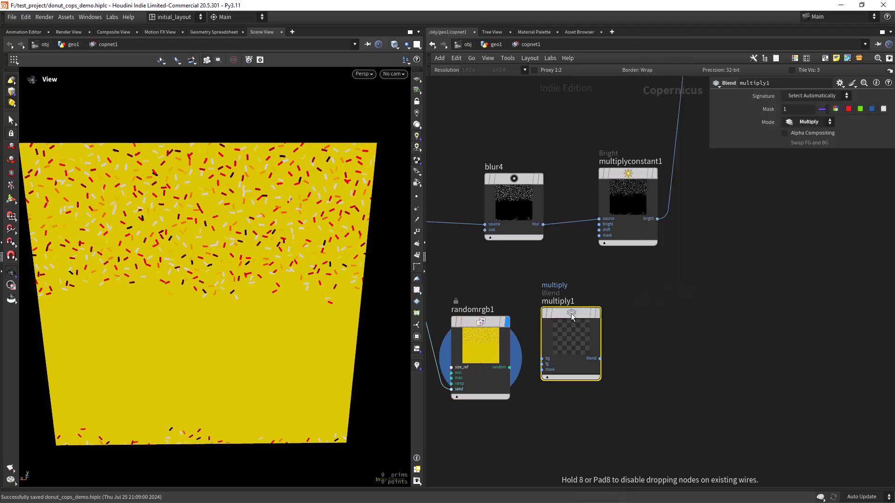
pyautogui.moveTo(563, 314); pyautogui.dragTo(581, 286)
# Step: Connect randomrgb1's random output to multiply1's bg input
pyautogui.scroll(-4, 511, 291)
pyautogui.moveTo(486, 281); pyautogui.dragTo(514, 286, button='middle')
pyautogui.scroll(3, 512, 278)
pyautogui.scroll(2, 510, 291)
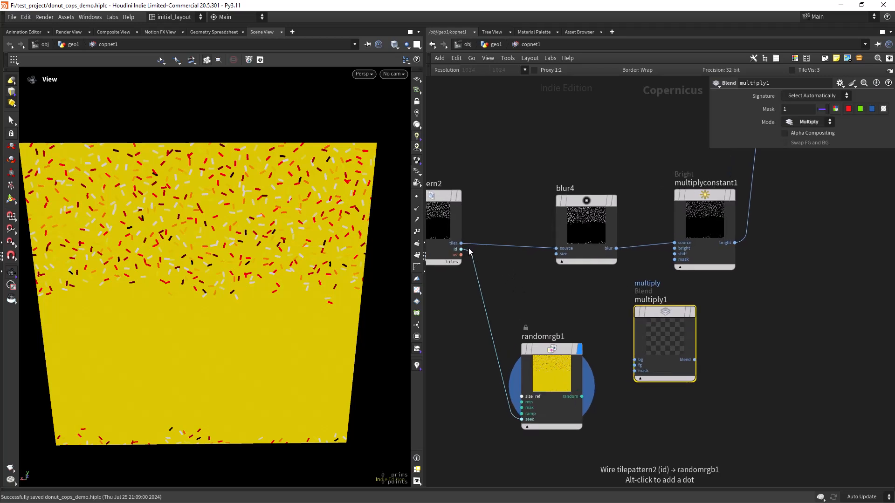
pyautogui.click(581, 397)
pyautogui.click(635, 360)
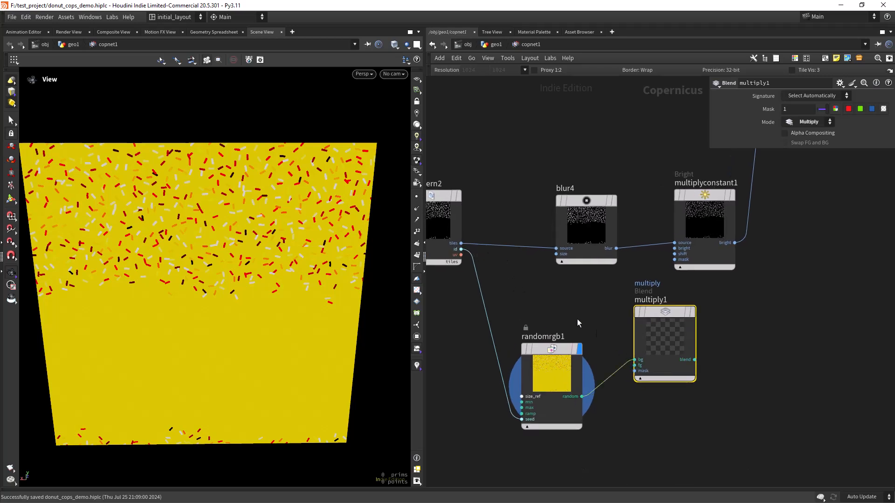
# Step: Connect tilepattern2's tiles output to multiply1's fg input and display multiply1
pyautogui.scroll(2, 507, 287)
pyautogui.click(453, 242)
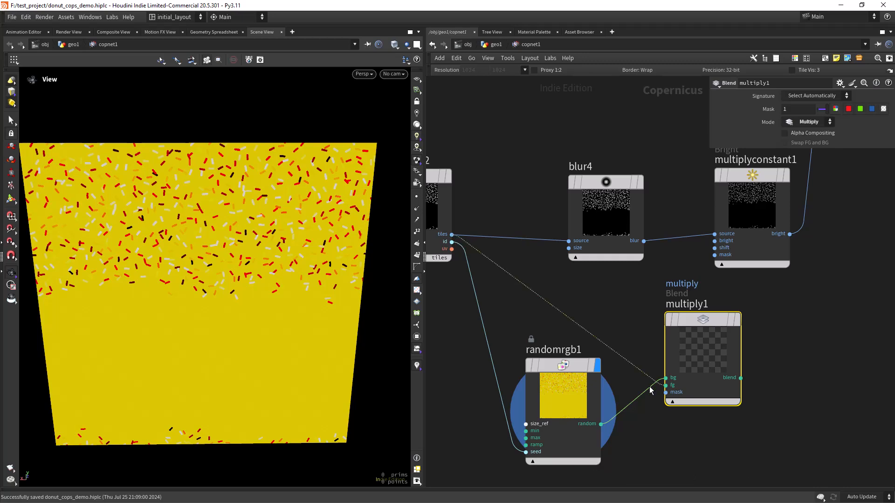
pyautogui.click(651, 386)
pyautogui.click(745, 289)
# Step: Move sopimport1 along the network so it sits closer to previewmaterial1, above the colour wire
pyautogui.scroll(-2, 798, 303)
pyautogui.moveTo(803, 313); pyautogui.dragTo(667, 332, button='middle')
pyautogui.scroll(2, 669, 326)
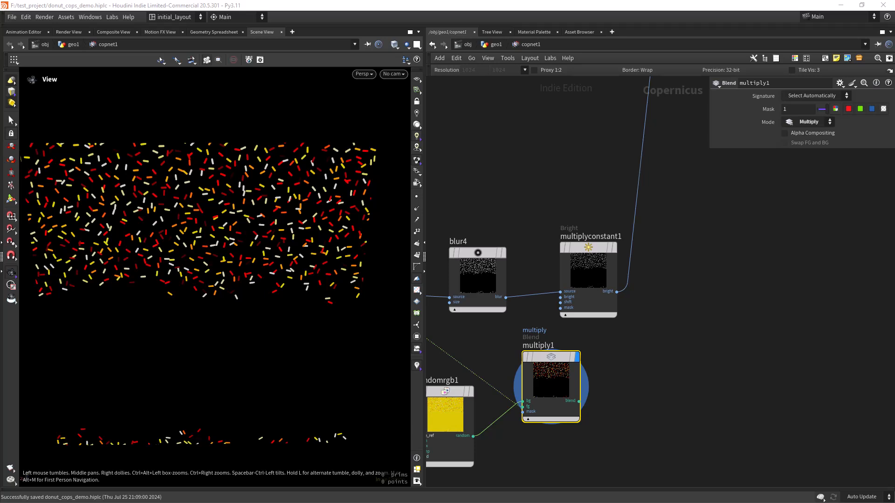
pyautogui.scroll(-8, 656, 303)
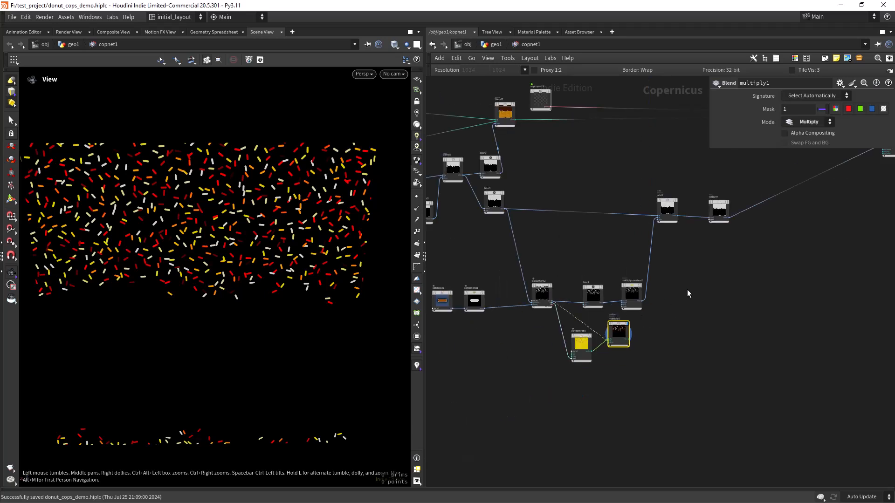
pyautogui.moveTo(679, 200); pyautogui.dragTo(636, 278, button='middle')
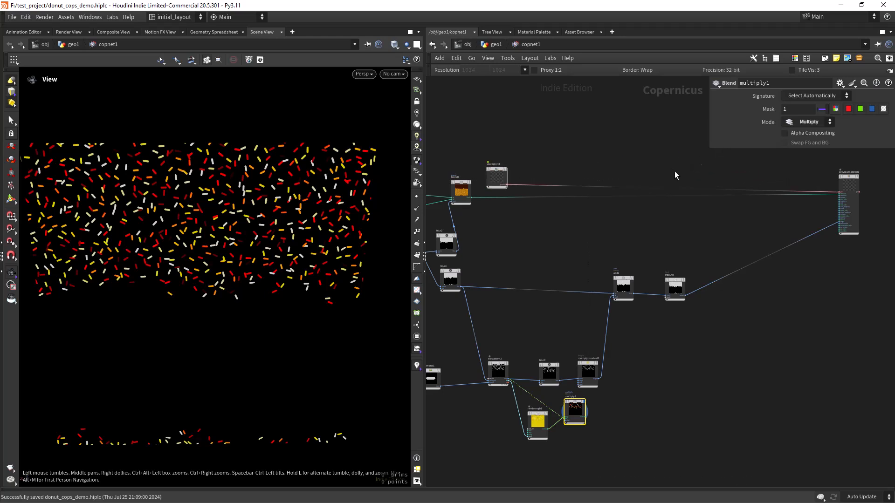
pyautogui.moveTo(491, 172); pyautogui.dragTo(683, 154)
# Step: Insert an Add blend node into the colour wire between blend7 and previewmaterial1
pyautogui.press('Tab')
pyautogui.write('AD')
pyautogui.press('Return')
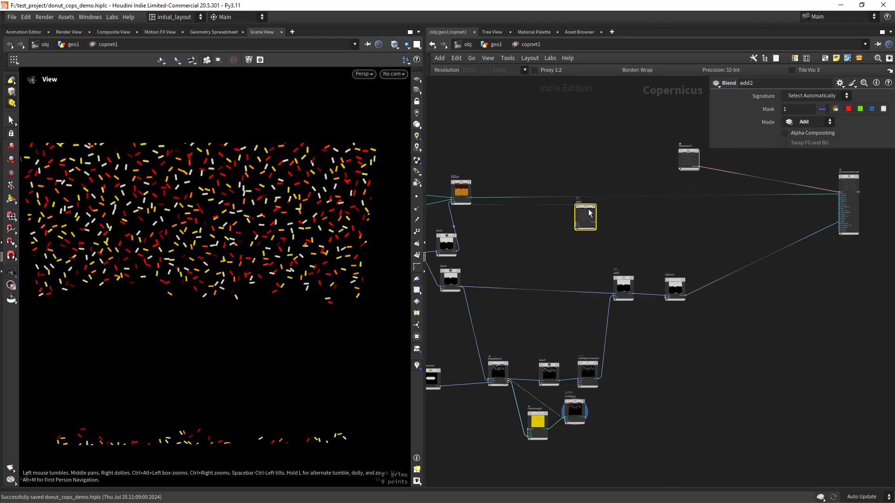
pyautogui.click(606, 201)
# Step: Connect multiply1's blend output to add2's fg input and display add2
pyautogui.scroll(4, 615, 392)
pyautogui.click(550, 446)
pyautogui.scroll(-2, 569, 232)
pyautogui.moveTo(568, 231); pyautogui.dragTo(528, 387, button='middle')
pyautogui.scroll(4, 507, 263)
pyautogui.click(563, 161)
pyautogui.click(626, 104)
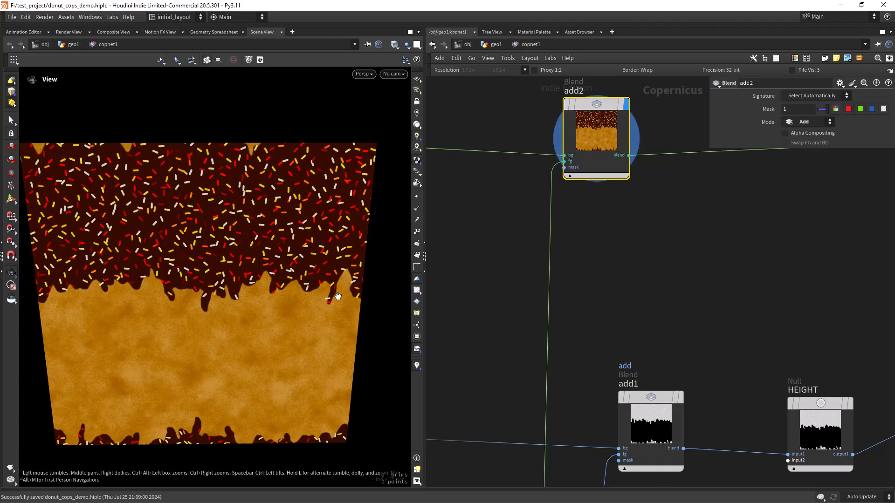
# Step: Examine add2's flat texture for how the coloured sprinkles sit over the icing and dough
pyautogui.moveTo(324, 301); pyautogui.dragTo(311, 331, button='right')
pyautogui.moveTo(311, 331); pyautogui.dragTo(309, 315, button='middle')
pyautogui.moveTo(310, 315); pyautogui.dragTo(309, 300)
pyautogui.moveTo(310, 299); pyautogui.dragTo(326, 277, button='right')
pyautogui.moveTo(326, 276); pyautogui.dragTo(313, 317, button='middle')
pyautogui.scroll(1, 294, 314)
pyautogui.scroll(-1, 321, 304)
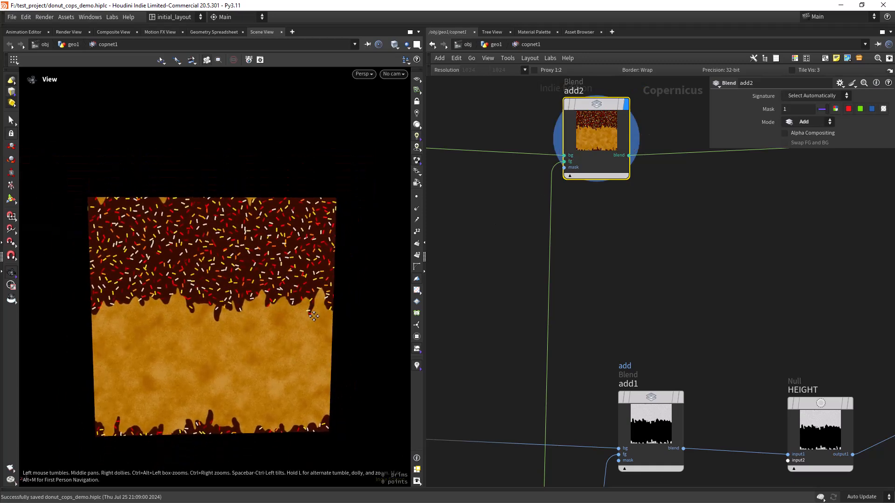
pyautogui.scroll(3, 308, 306)
pyautogui.moveTo(326, 287); pyautogui.dragTo(328, 322, button='right')
pyautogui.moveTo(328, 323); pyautogui.dragTo(312, 303, button='middle')
pyautogui.moveTo(316, 300); pyautogui.dragTo(313, 319, button='right')
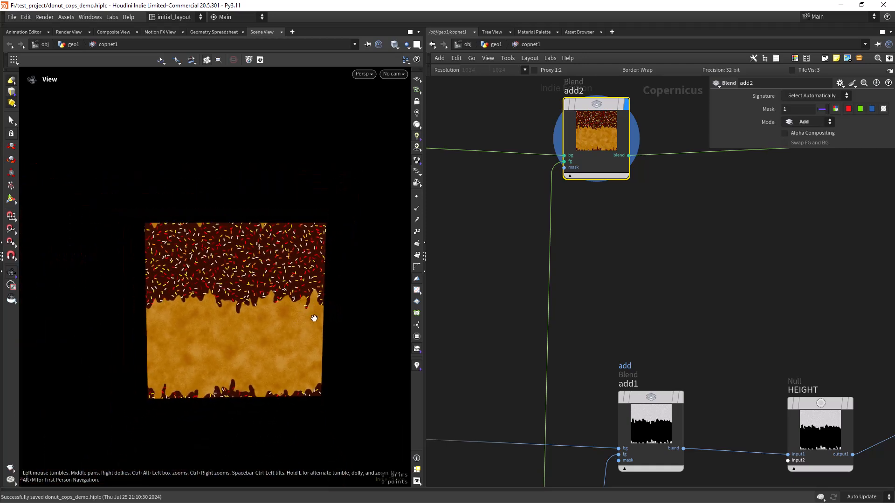
pyautogui.moveTo(312, 319); pyautogui.dragTo(304, 314, button='middle')
# Step: Display previewmaterial1 and inspect the coloured sprinkles on the donut
pyautogui.scroll(-2, 627, 265)
pyautogui.scroll(-3, 600, 274)
pyautogui.moveTo(660, 249); pyautogui.dragTo(602, 249, button='middle')
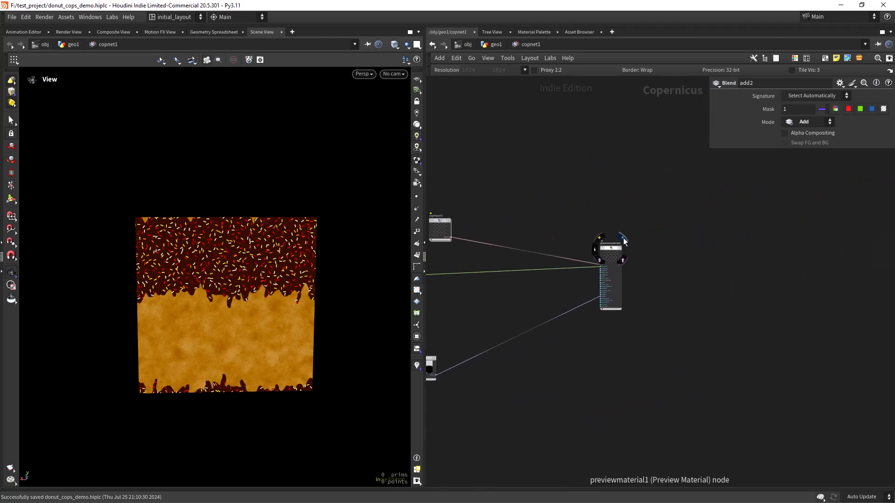
pyautogui.click(623, 239)
pyautogui.moveTo(241, 308); pyautogui.dragTo(261, 298, button='right')
pyautogui.moveTo(261, 298); pyautogui.dragTo(261, 317)
pyautogui.scroll(-2, 502, 299)
pyautogui.moveTo(485, 309); pyautogui.dragTo(553, 262, button='middle')
pyautogui.scroll(3, 495, 269)
pyautogui.moveTo(485, 260); pyautogui.dragTo(513, 255, button='middle')
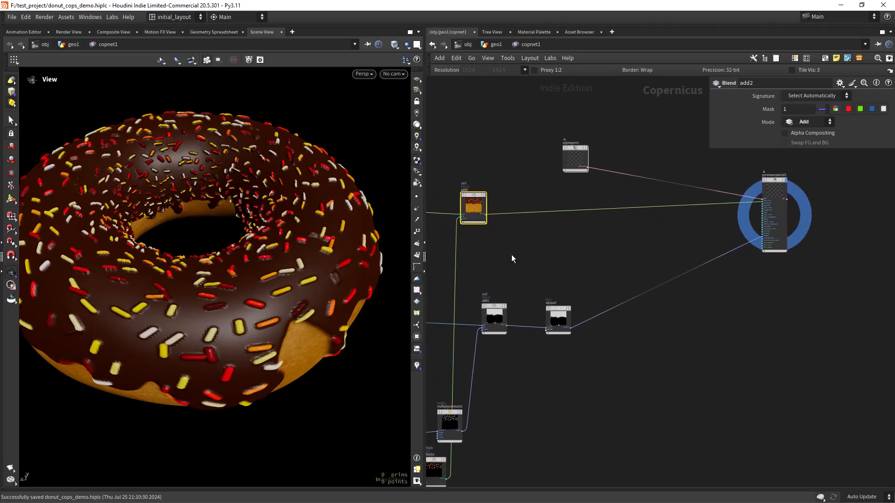
# Step: Set the Copernicus network's resolution to 2048 x 2048
pyautogui.click(493, 47)
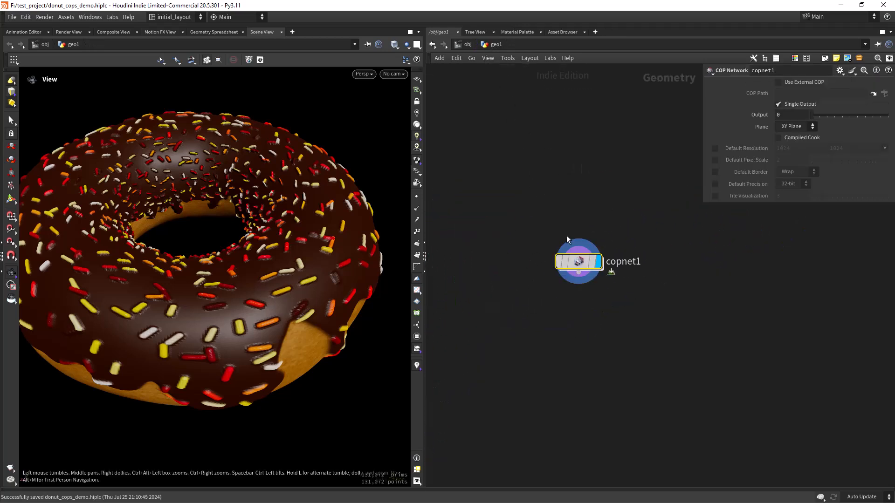
pyautogui.doubleClick(577, 260)
pyautogui.scroll(-5, 572, 274)
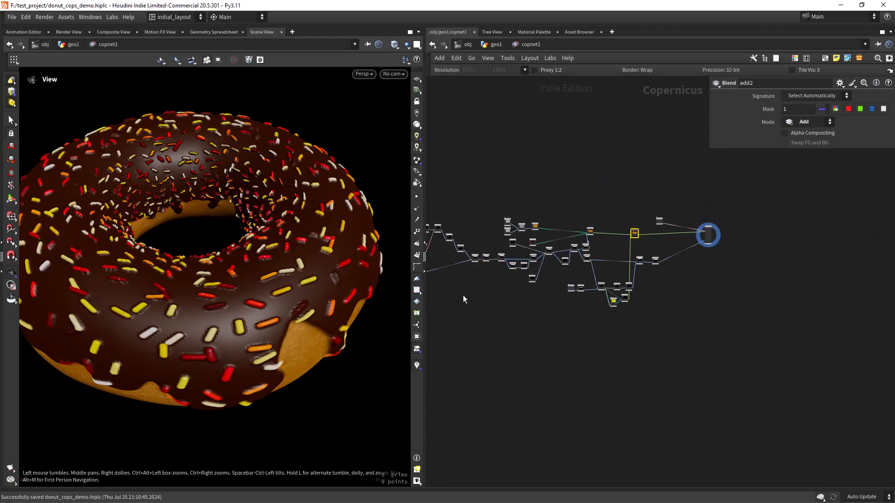
pyautogui.moveTo(460, 302); pyautogui.dragTo(552, 326, button='middle')
pyautogui.click(524, 70)
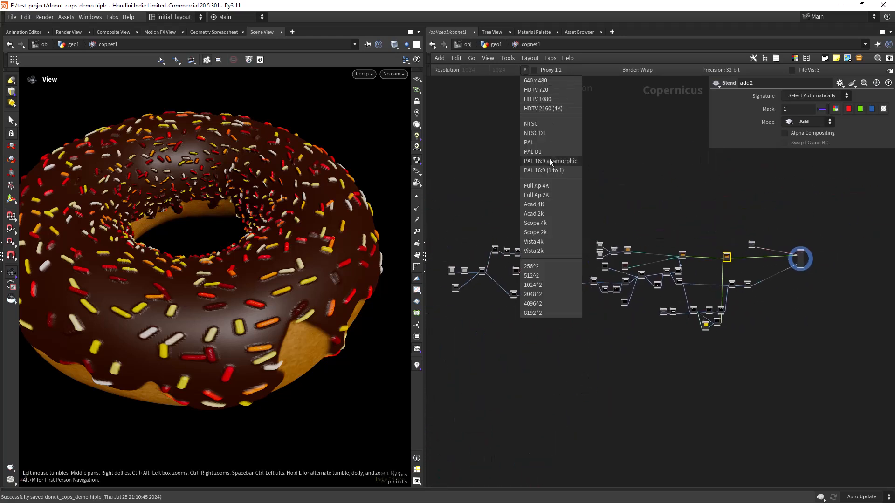
pyautogui.click(548, 285)
# Step: Inside sopimport1, raise subdivide1's depth to 4
pyautogui.moveTo(250, 311); pyautogui.dragTo(283, 296, button='right')
pyautogui.moveTo(465, 226); pyautogui.dragTo(569, 228, button='right')
pyautogui.moveTo(569, 228); pyautogui.dragTo(390, 213, button='middle')
pyautogui.scroll(2, 748, 229)
pyautogui.moveTo(698, 221); pyautogui.dragTo(424, 233, button='middle')
pyautogui.moveTo(573, 255); pyautogui.dragTo(374, 236, button='middle')
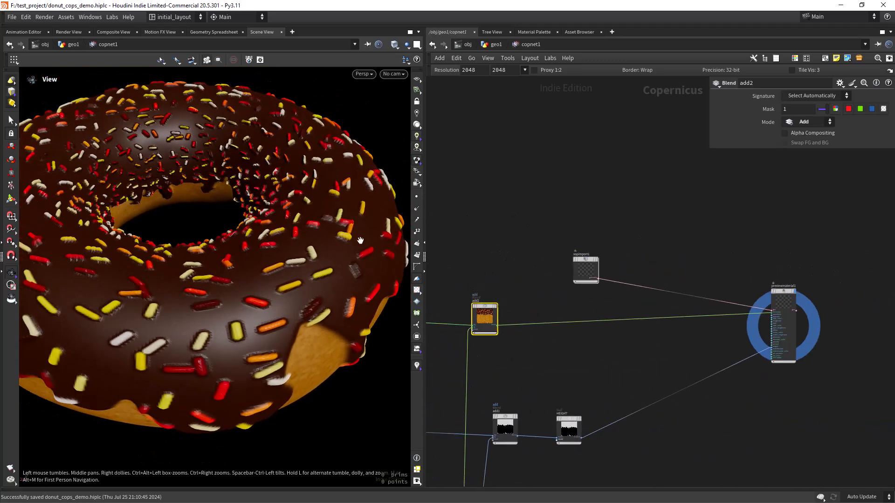
pyautogui.doubleClick(593, 267)
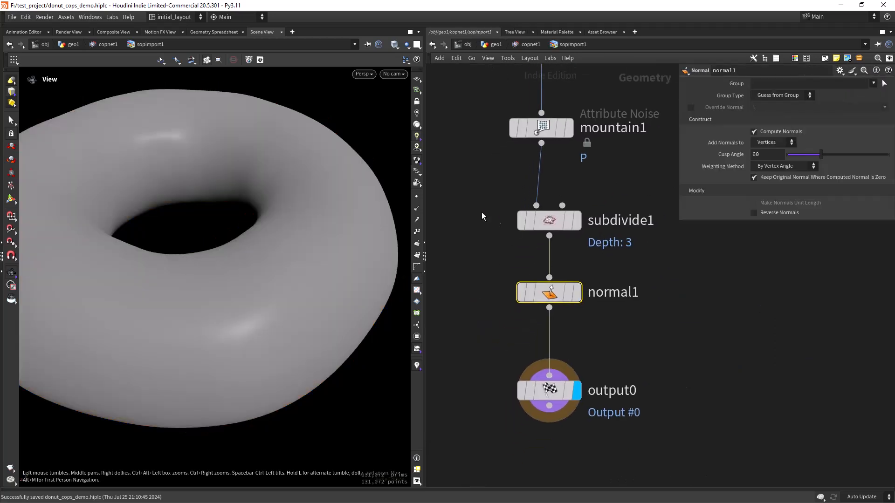
pyautogui.moveTo(759, 186)
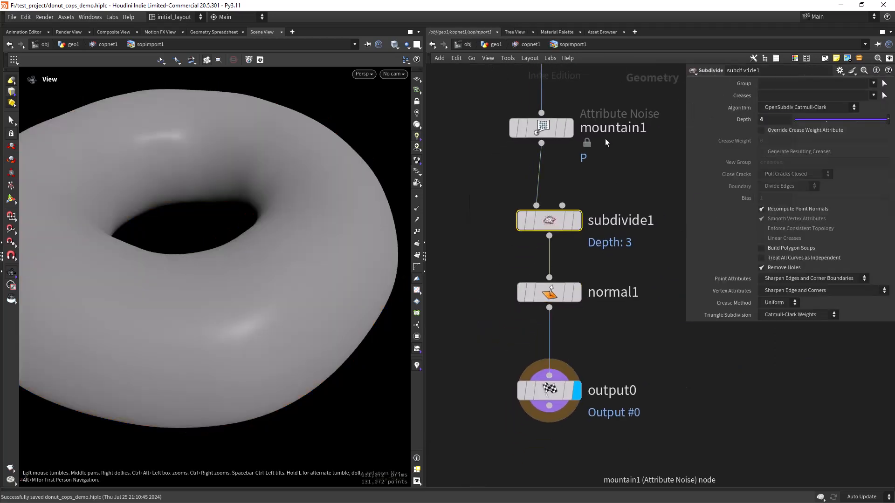
pyautogui.moveTo(283, 272); pyautogui.dragTo(283, 261, button='right')
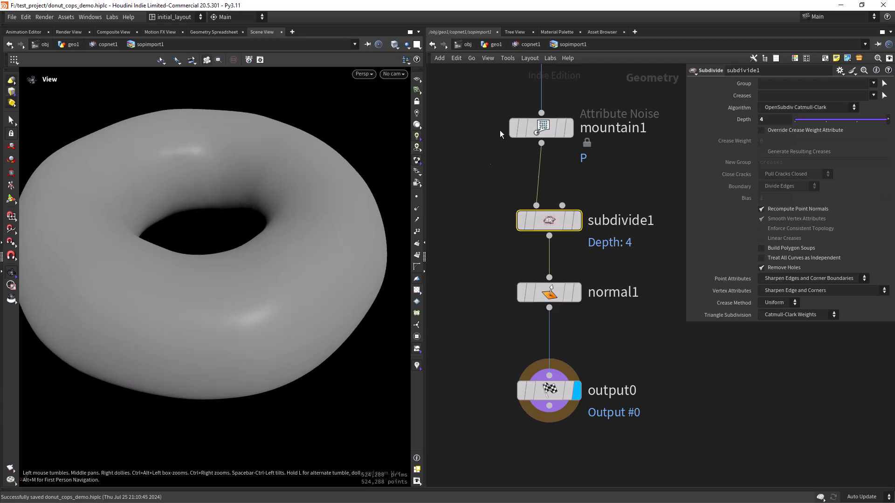
# Step: Return to copnet1 and save the project file
pyautogui.click(525, 45)
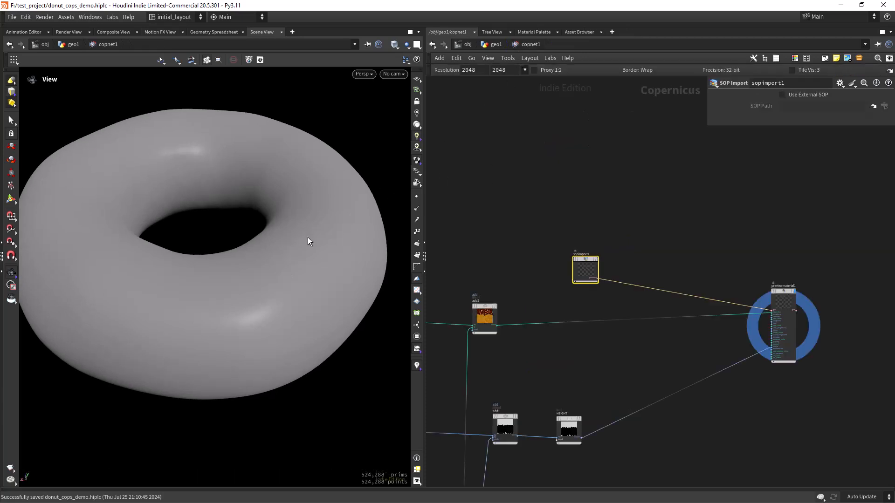
pyautogui.moveTo(312, 266); pyautogui.dragTo(294, 272)
pyautogui.hotkey('ctrl', 's')
# Step: Examine the donut from the side, checking the icing edge and the sprinkles along the drips
pyautogui.moveTo(315, 272); pyautogui.dragTo(300, 292, button='right')
pyautogui.moveTo(300, 291); pyautogui.dragTo(294, 294)
pyautogui.moveTo(273, 322); pyautogui.dragTo(246, 354)
pyautogui.moveTo(263, 321); pyautogui.dragTo(260, 339, button='right')
pyautogui.moveTo(259, 339); pyautogui.dragTo(264, 327, button='middle')
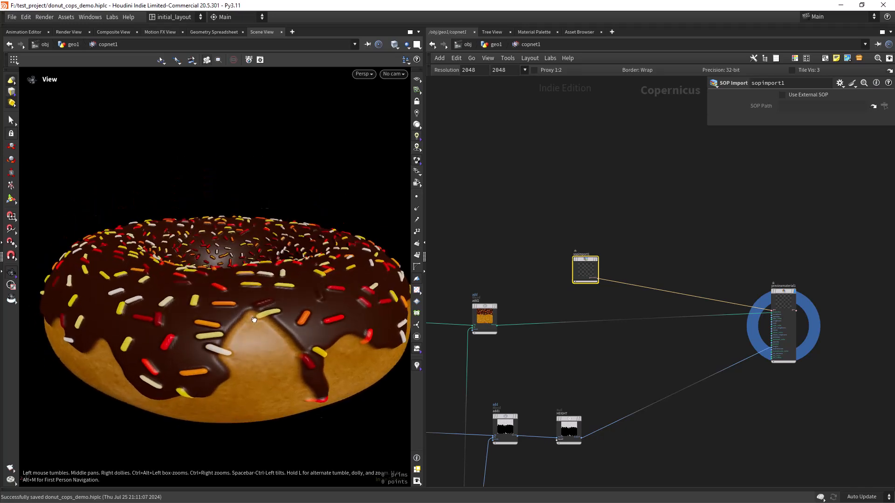
pyautogui.moveTo(264, 327); pyautogui.dragTo(254, 331, button='right')
pyautogui.moveTo(253, 332)
pyautogui.mouseDown()
pyautogui.moveTo(227, 314)
pyautogui.moveTo(199, 315)
pyautogui.moveTo(186, 350)
pyautogui.moveTo(213, 365)
pyautogui.moveTo(256, 337)
pyautogui.mouseUp()
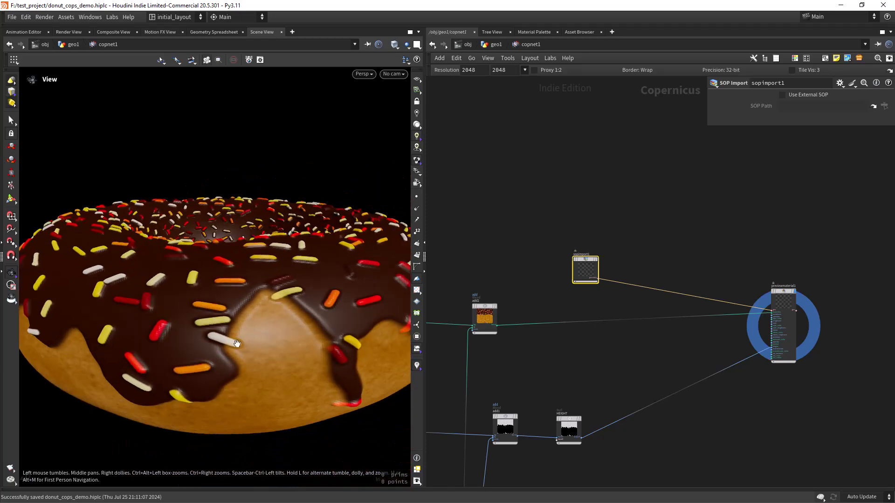
# Step: Connect blur2's output to add2's mask input to limit the sprinkle colours to the icing
pyautogui.scroll(-5, 533, 365)
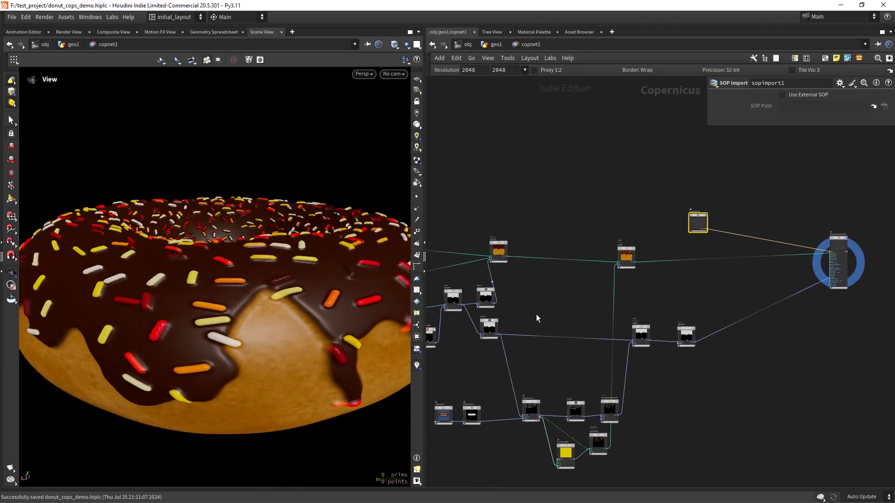
pyautogui.scroll(5, 541, 317)
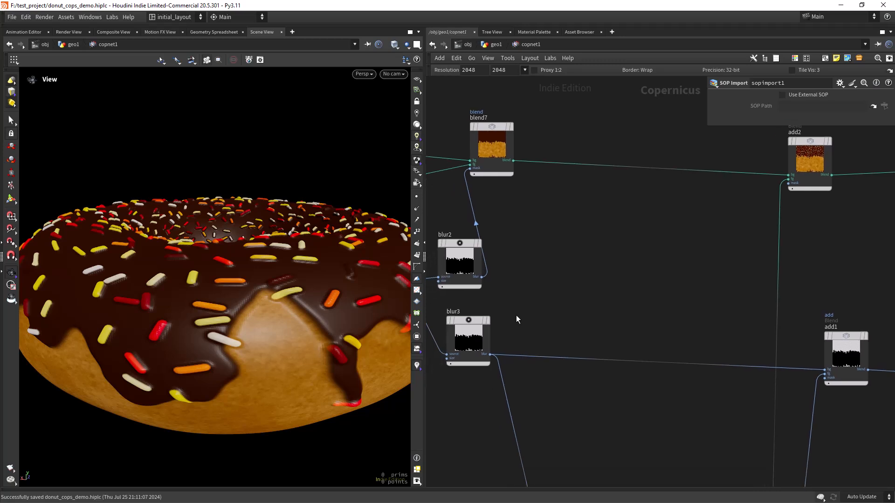
pyautogui.moveTo(518, 311); pyautogui.dragTo(522, 340, button='middle')
pyautogui.click(484, 306)
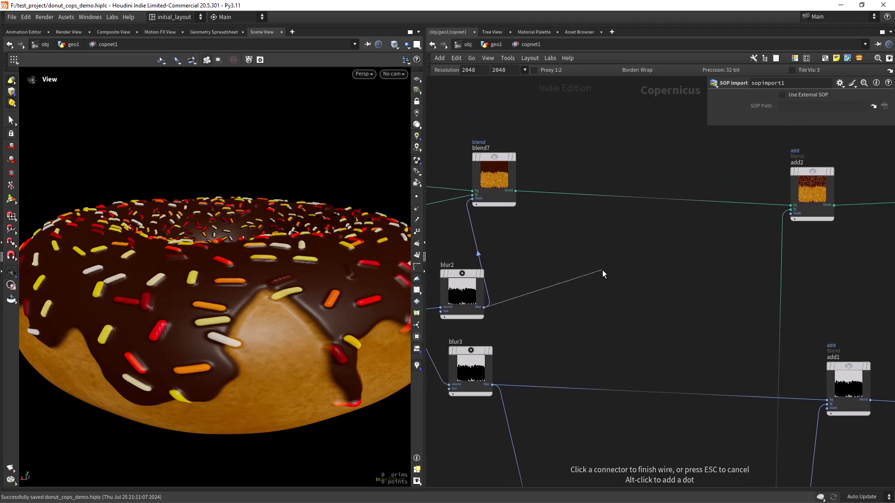
pyautogui.moveTo(719, 247); pyautogui.dragTo(583, 295, button='middle')
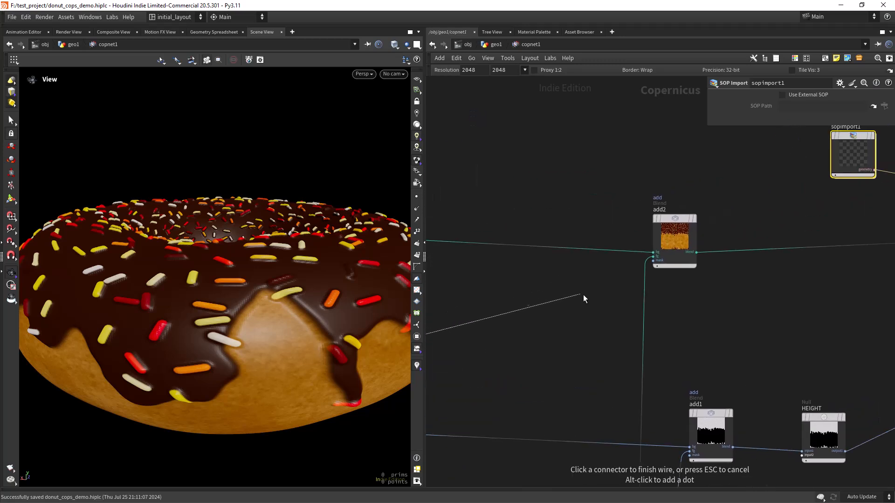
pyautogui.click(637, 275)
pyautogui.moveTo(289, 343)
pyautogui.mouseDown()
pyautogui.moveTo(286, 356)
pyautogui.moveTo(303, 331)
pyautogui.moveTo(290, 354)
pyautogui.moveTo(302, 354)
pyautogui.mouseUp()
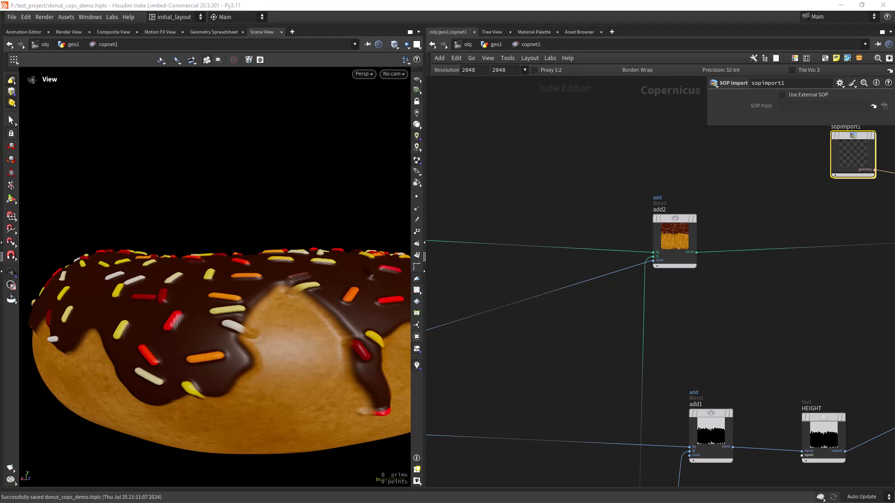
# Step: Connect blur3's output to add1's mask input to limit the sprinkle height to the icing
pyautogui.scroll(-5, 525, 354)
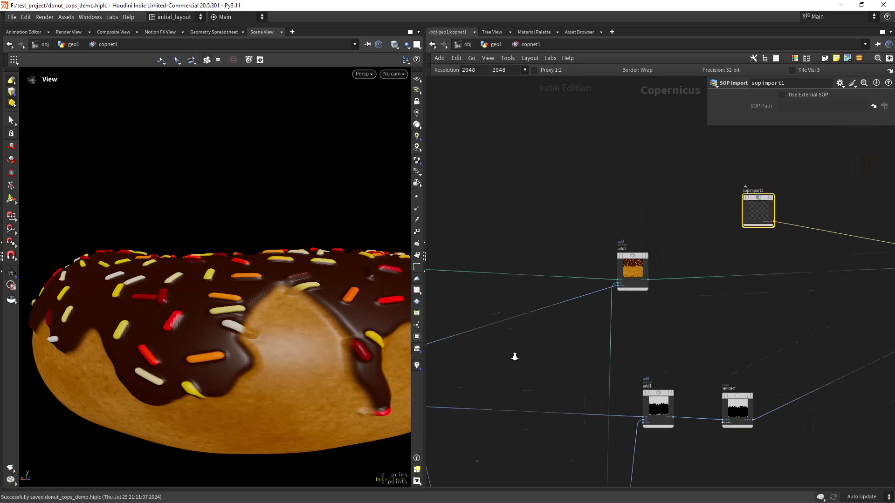
pyautogui.moveTo(525, 343); pyautogui.dragTo(540, 234, button='middle')
pyautogui.scroll(3, 566, 318)
pyautogui.moveTo(576, 313); pyautogui.dragTo(547, 324, button='middle')
pyautogui.moveTo(503, 294); pyautogui.dragTo(625, 318, button='middle')
pyautogui.scroll(1, 625, 317)
pyautogui.click(494, 269)
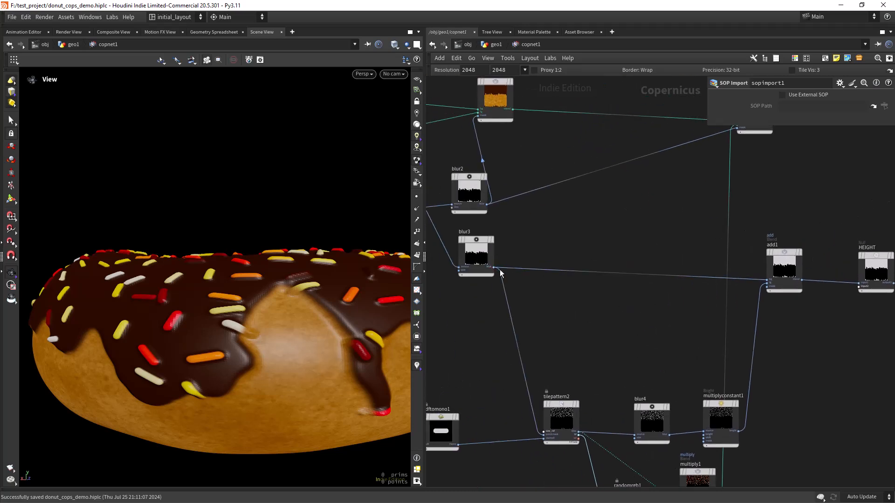
pyautogui.click(601, 315)
pyautogui.scroll(-2, 279, 319)
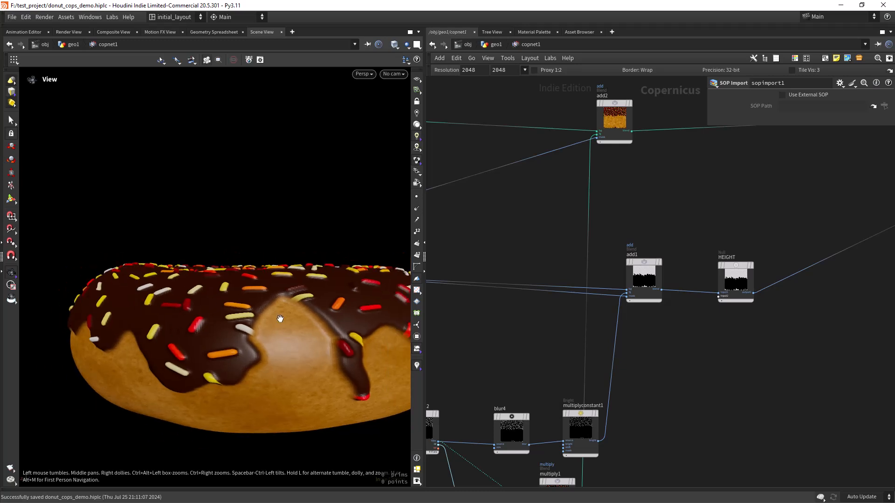
# Step: Try wiring blur3's output to add2's mask input in place of blur2
pyautogui.moveTo(280, 319); pyautogui.dragTo(289, 331)
pyautogui.scroll(-3, 526, 231)
pyautogui.moveTo(440, 239); pyautogui.dragTo(487, 267, button='middle')
pyautogui.scroll(2, 518, 232)
pyautogui.click(459, 296)
pyautogui.moveTo(652, 190); pyautogui.dragTo(551, 258, button='middle')
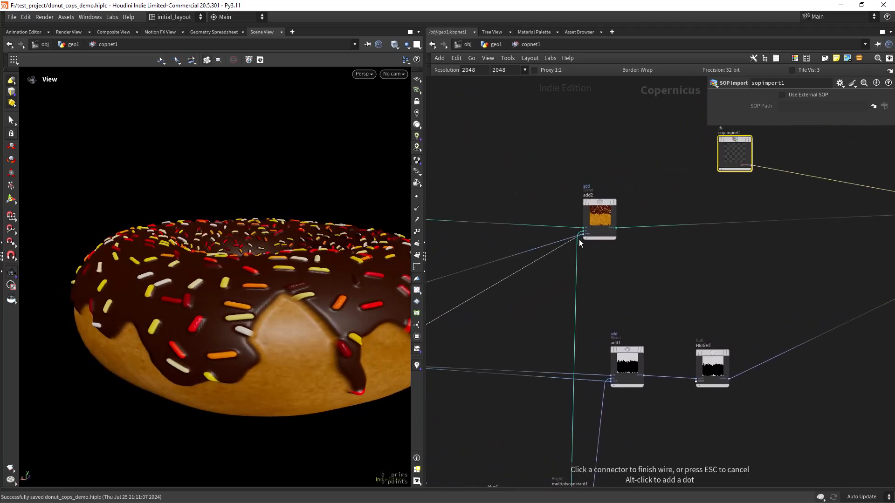
# Step: Reconnect blur2's output to add2's mask input
pyautogui.moveTo(479, 323); pyautogui.dragTo(548, 298, button='middle')
pyautogui.moveTo(454, 296); pyautogui.dragTo(489, 294, button='middle')
pyautogui.click(488, 278)
pyautogui.moveTo(583, 233); pyautogui.dragTo(461, 291, button='middle')
pyautogui.scroll(4, 541, 298)
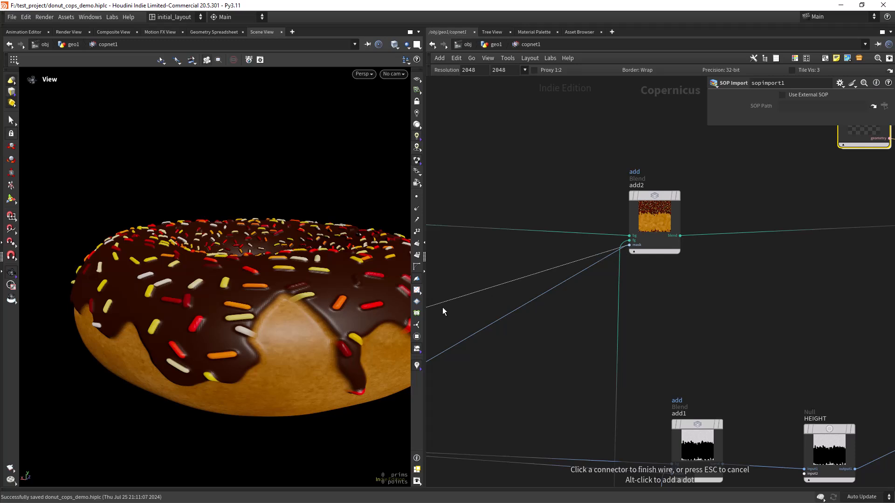
# Step: Bring the whole donut into view and save the project file
pyautogui.moveTo(321, 301); pyautogui.dragTo(277, 287, button='right')
pyautogui.moveTo(277, 287)
pyautogui.mouseDown(button='middle')
pyautogui.moveTo(307, 324)
pyautogui.moveTo(283, 336)
pyautogui.mouseUp(button='middle')
pyautogui.hotkey('ctrl', 's')
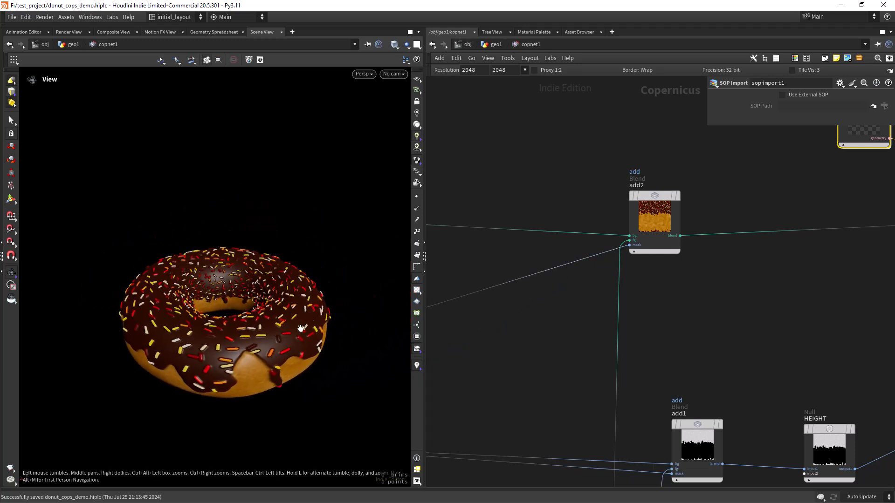
# Step: Move the preview material node farther from the texture nodes to make room for more nodes
pyautogui.scroll(-3, 546, 346)
pyautogui.moveTo(536, 350); pyautogui.dragTo(443, 342, button='middle')
pyautogui.scroll(-4, 601, 315)
pyautogui.moveTo(661, 316); pyautogui.dragTo(599, 315, button='middle')
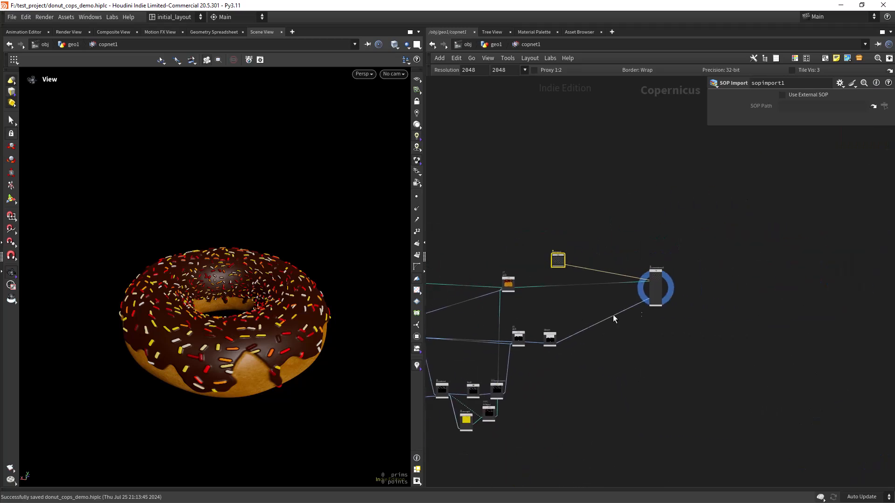
pyautogui.moveTo(655, 273); pyautogui.dragTo(726, 270)
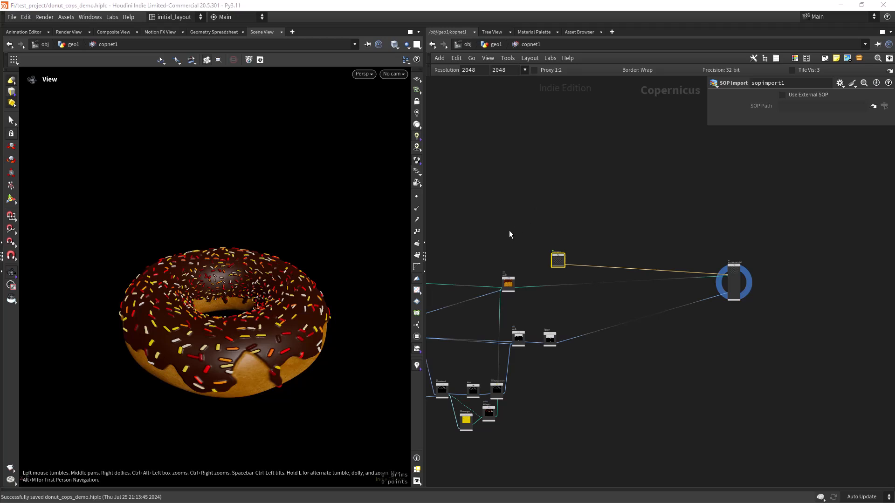
# Step: Display monotorgb1 and add an RGB to Mono node between it and blend7
pyautogui.scroll(8, 509, 233)
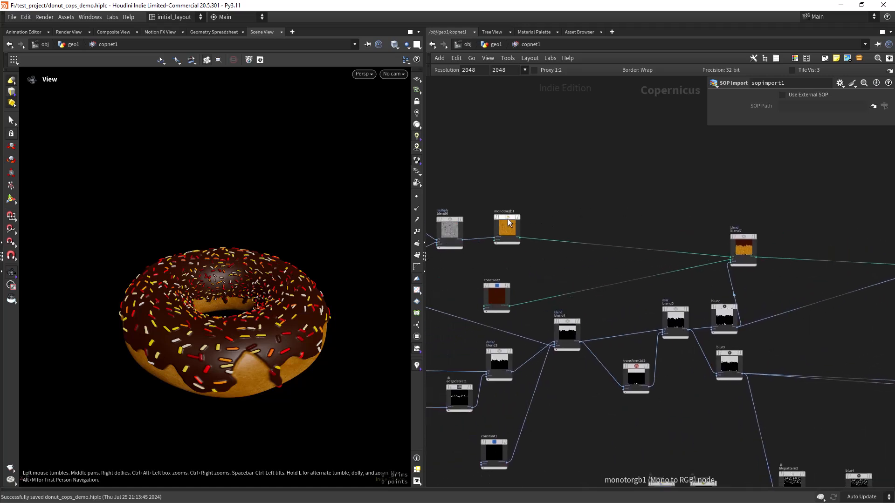
pyautogui.click(520, 206)
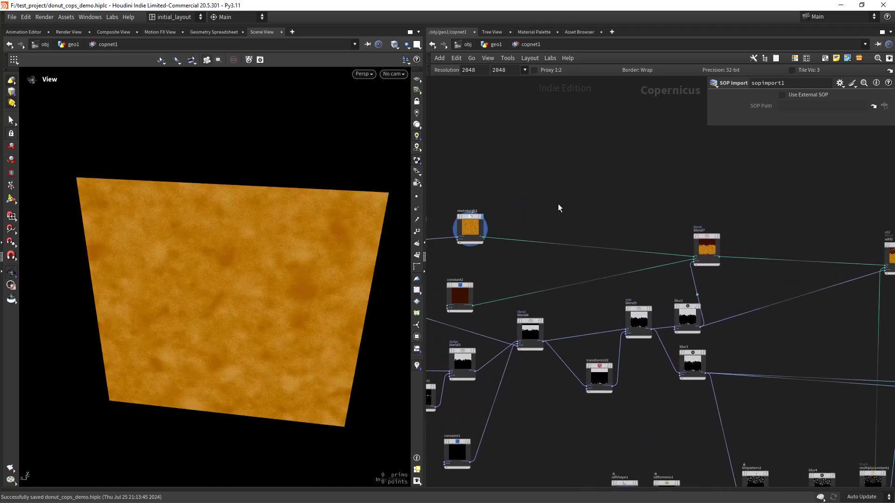
pyautogui.press('Tab')
pyautogui.write('RGBT')
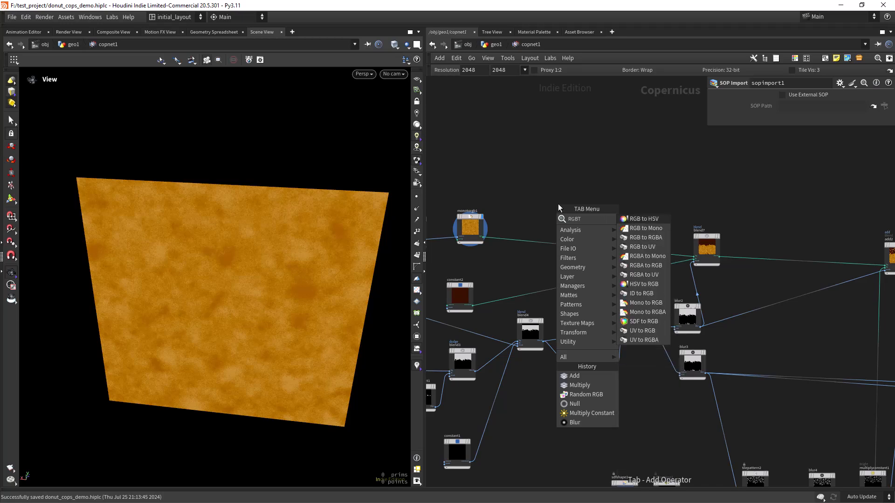
pyautogui.press('Down')
pyautogui.press('Return')
pyautogui.click(558, 203)
# Step: Connect monotorgb1's output to mono1's source input and display mono1
pyautogui.scroll(3, 504, 206)
pyautogui.click(464, 270)
pyautogui.click(590, 241)
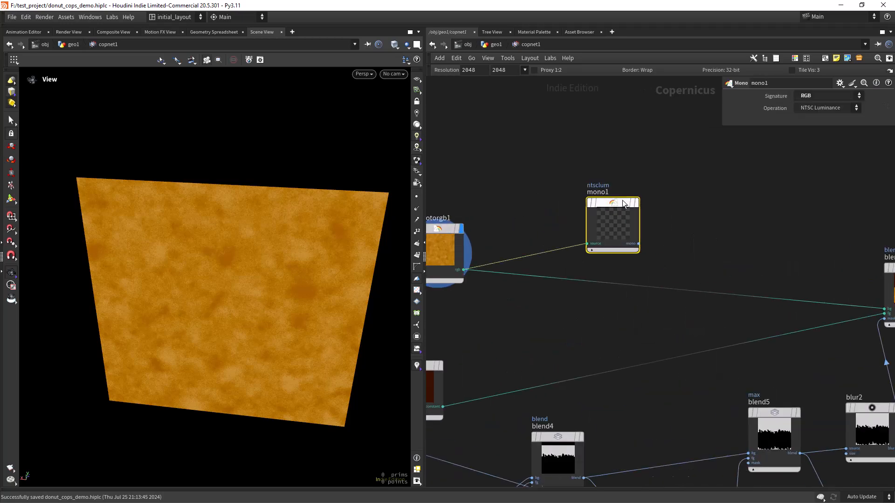
pyautogui.click(642, 179)
pyautogui.scroll(-3, 661, 198)
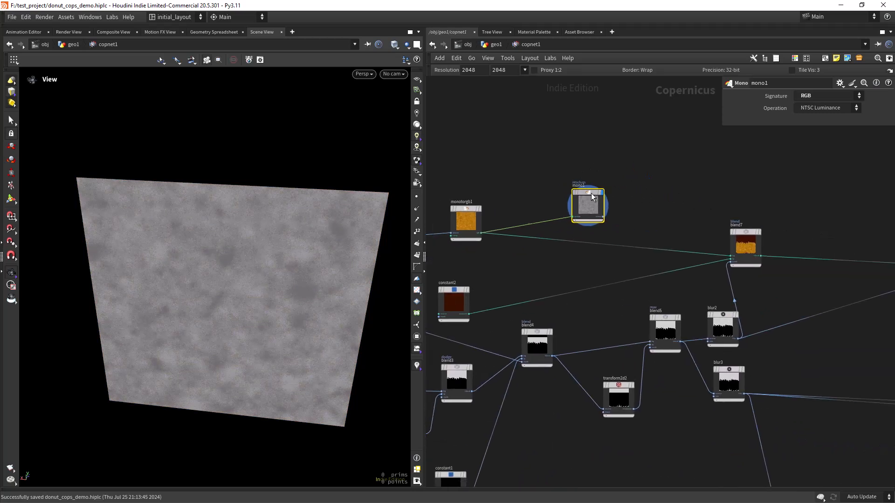
# Step: Add a Height to Normal node fed by mono1's output and display its normal map
pyautogui.moveTo(661, 198); pyautogui.dragTo(553, 203, button='middle')
pyautogui.press('Tab')
pyautogui.write('H')
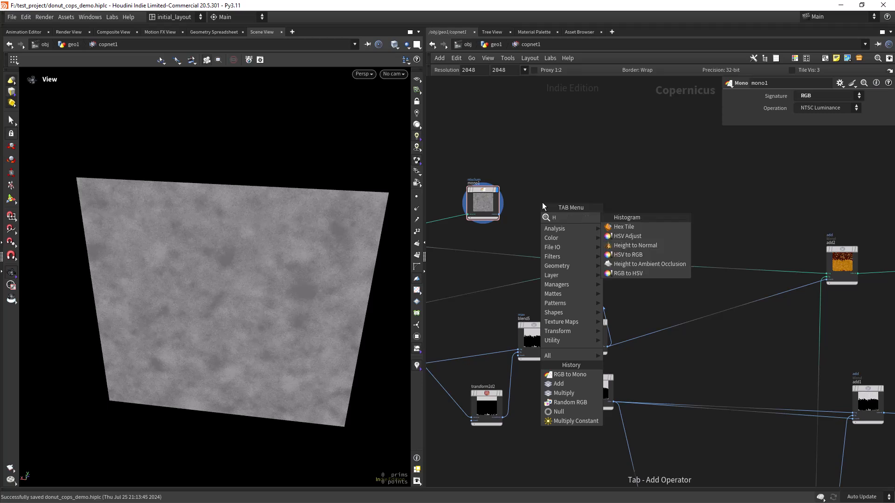
pyautogui.write('TN')
pyautogui.press('Return')
pyautogui.click(543, 204)
pyautogui.scroll(5, 536, 202)
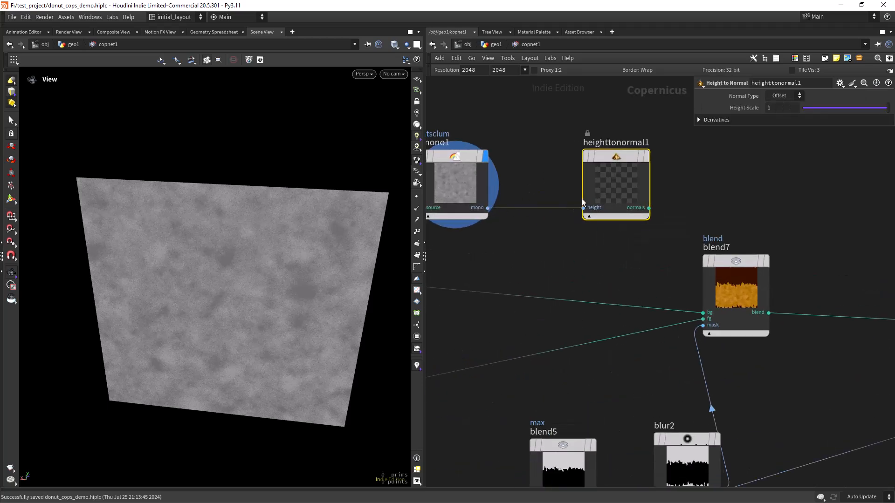
pyautogui.click(652, 134)
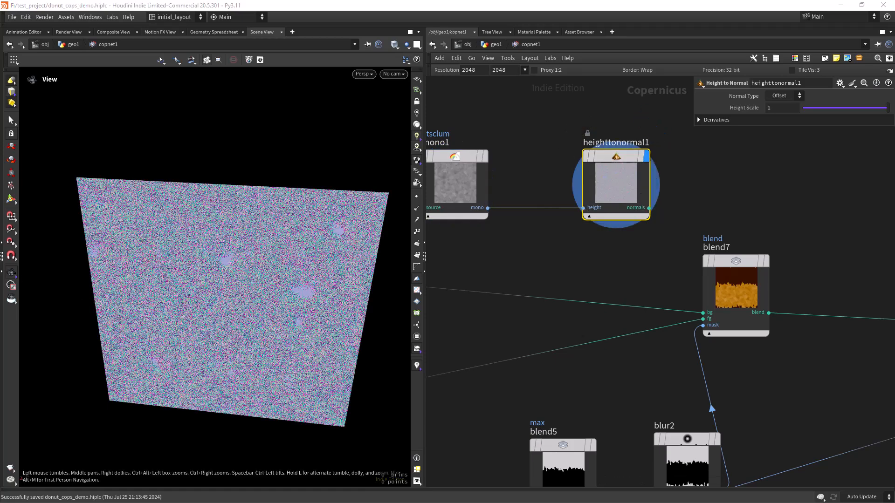
# Step: Set heighttonormal1's height scale to 0.25
pyautogui.click(780, 108)
pyautogui.write('.')
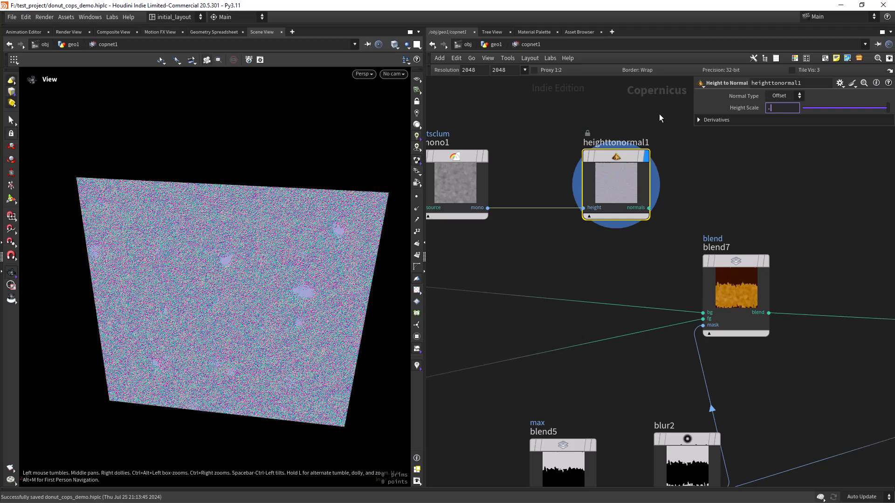
pyautogui.write('25')
pyautogui.press('Return')
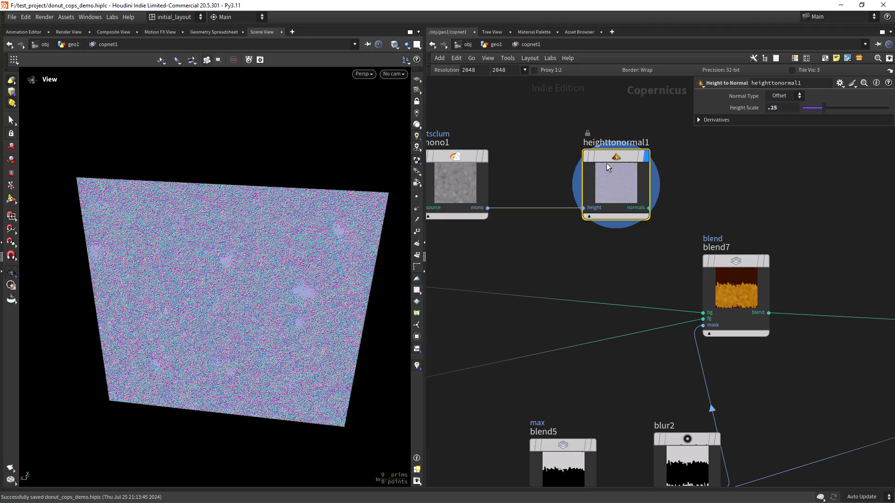
# Step: Check heighttonormal1's normal map at a height scale of 0 and set the scale back to 0.25
pyautogui.moveTo(652, 140)
pyautogui.moveTo(823, 108); pyautogui.dragTo(799, 108)
pyautogui.click(794, 107)
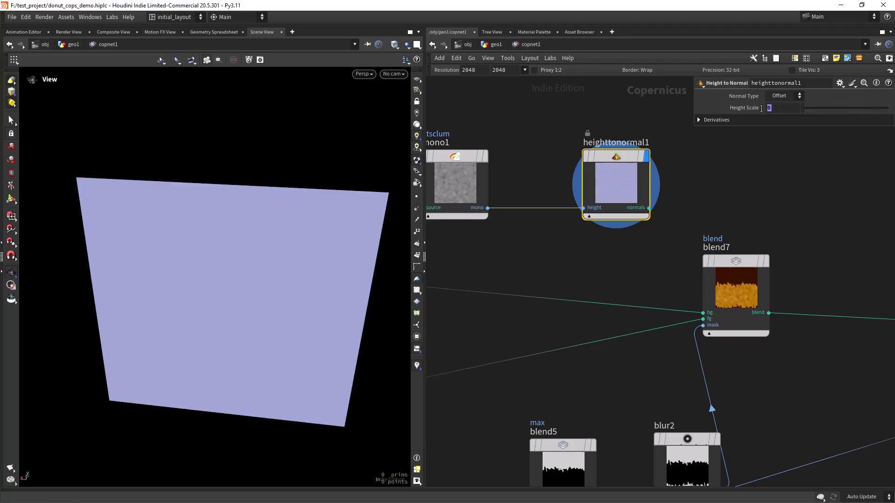
pyautogui.write('.25')
pyautogui.press('Return')
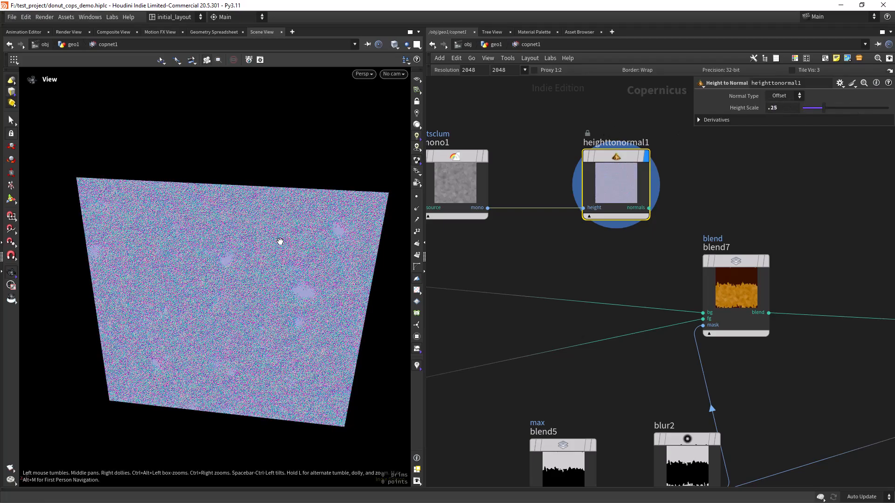
pyautogui.moveTo(293, 258); pyautogui.dragTo(329, 261)
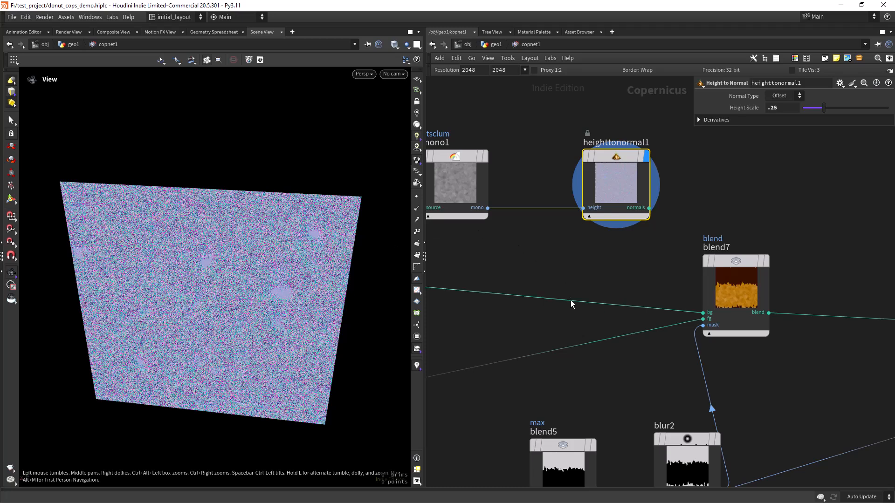
# Step: Move mono1 and heighttonormal1 together to the free area above the connection between blend7 and add2
pyautogui.scroll(-5, 625, 268)
pyautogui.moveTo(530, 186); pyautogui.dragTo(723, 194)
pyautogui.moveTo(687, 231); pyautogui.dragTo(630, 221, button='middle')
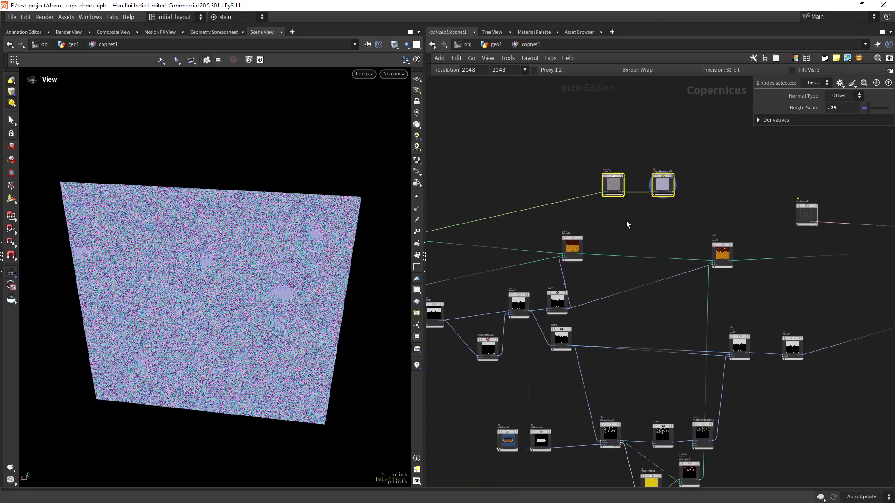
# Step: Add a Fractal Noise node below mono1 and display it
pyautogui.scroll(5, 621, 219)
pyautogui.click(597, 228)
pyautogui.press('Tab')
pyautogui.write('FR')
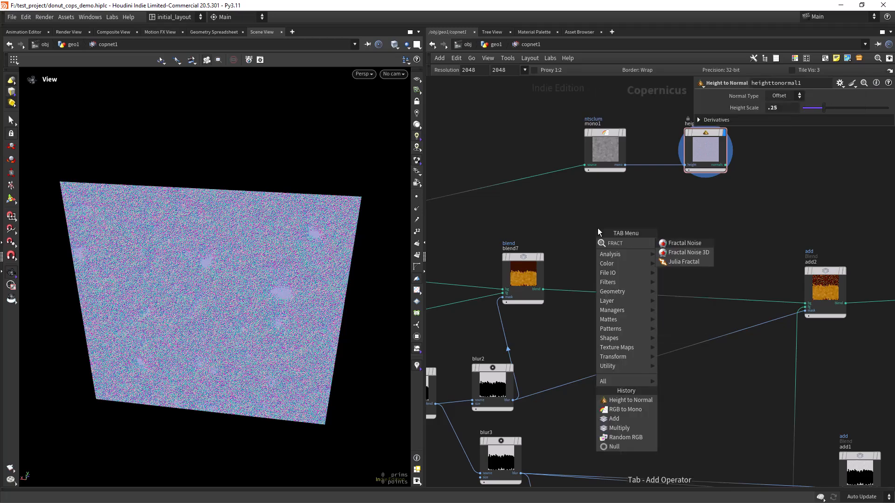
pyautogui.press('Return')
pyautogui.click(599, 231)
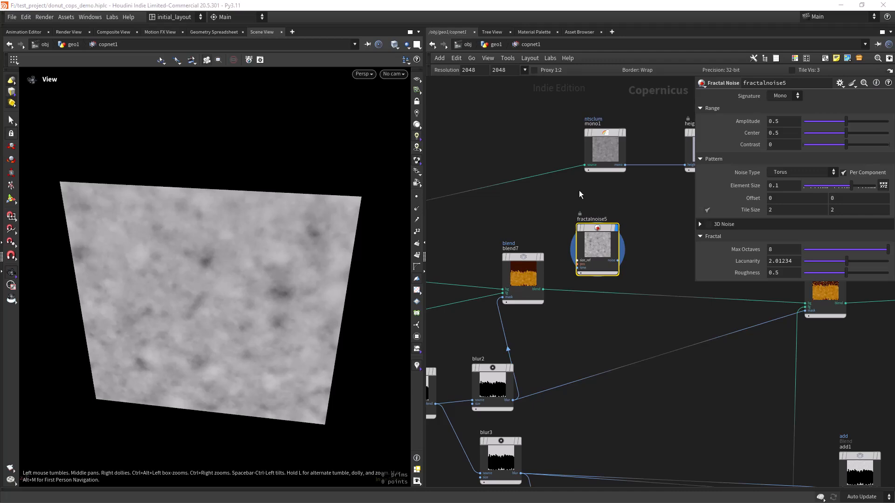
# Step: Set fractalnoise5's element size to 0.02 and its roughness to 0.127
pyautogui.moveTo(787, 183); pyautogui.dragTo(772, 192)
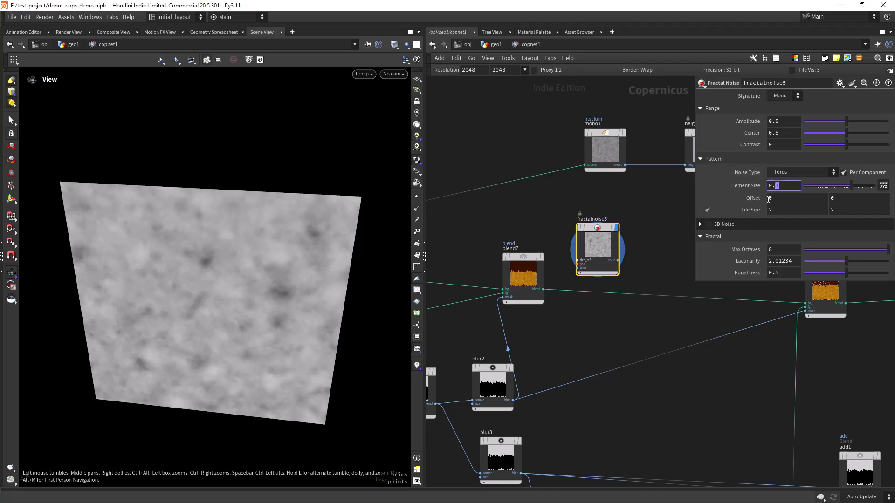
pyautogui.write('02')
pyautogui.press('Return')
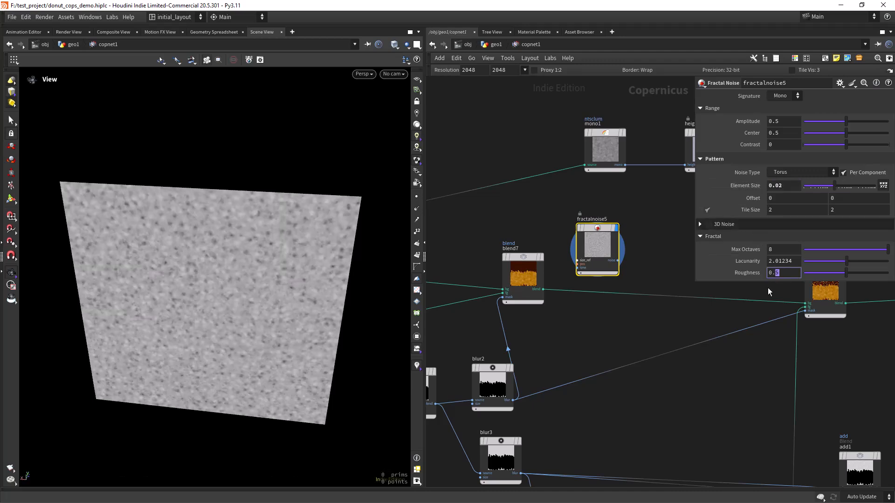
pyautogui.write('0.127')
pyautogui.press('Return')
pyautogui.moveTo(273, 304); pyautogui.dragTo(303, 291)
pyautogui.scroll(-3, 530, 326)
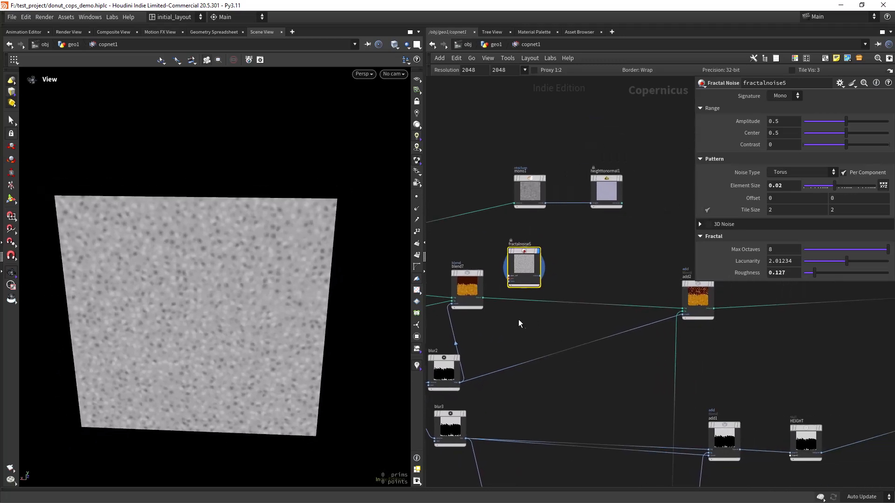
# Step: Duplicate heighttonormal1, feed the copy from fractalnoise5's noise output and display it
pyautogui.moveTo(547, 309); pyautogui.dragTo(529, 309, button='middle')
pyautogui.keyDown('alt'); pyautogui.moveTo(596, 185); pyautogui.dragTo(576, 255); pyautogui.keyUp('alt')
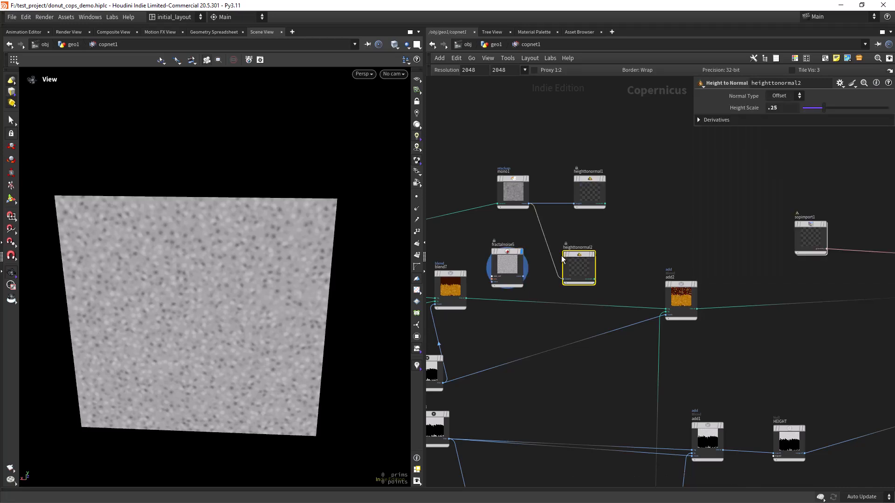
pyautogui.scroll(3, 539, 262)
pyautogui.moveTo(510, 280); pyautogui.dragTo(583, 285)
pyautogui.click(641, 215)
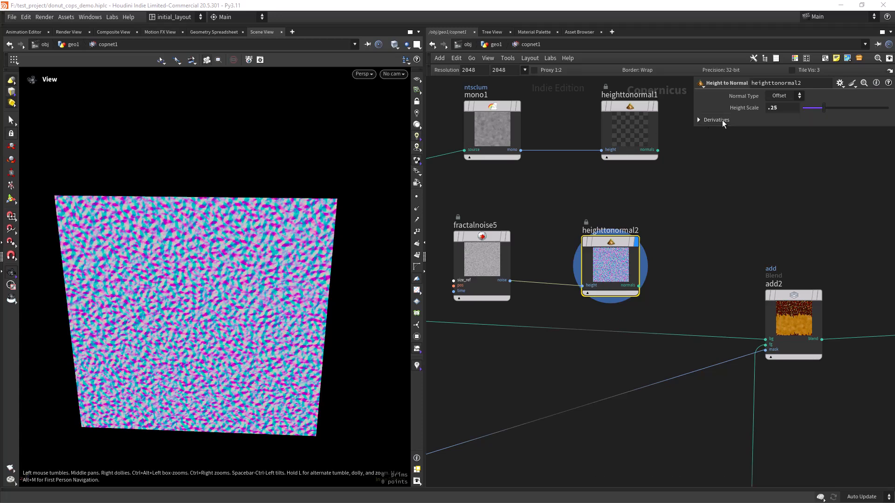
# Step: Set heighttonormal2's height scale to 0.6
pyautogui.click(768, 111)
pyautogui.write('.6')
pyautogui.press('Return')
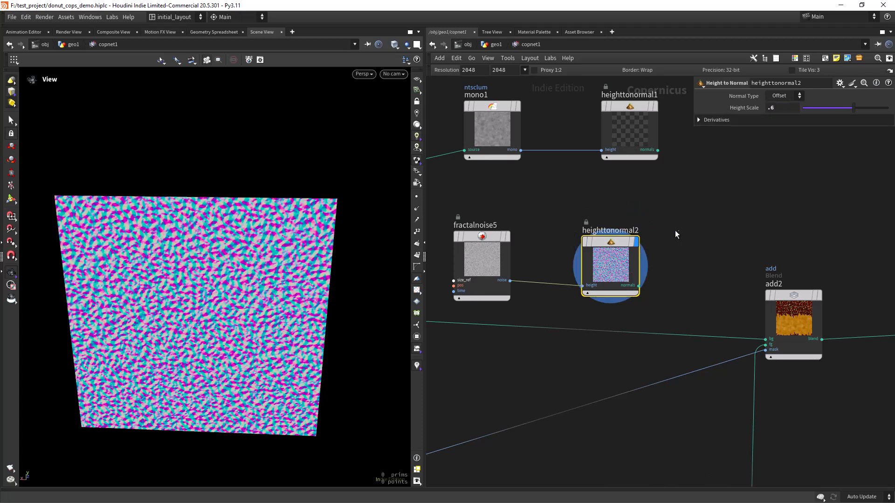
# Step: Add a Blend node and place it above add2, beside the two Height to Normal nodes
pyautogui.scroll(-2, 697, 222)
pyautogui.moveTo(698, 221); pyautogui.dragTo(609, 231, button='middle')
pyautogui.scroll(-1, 609, 231)
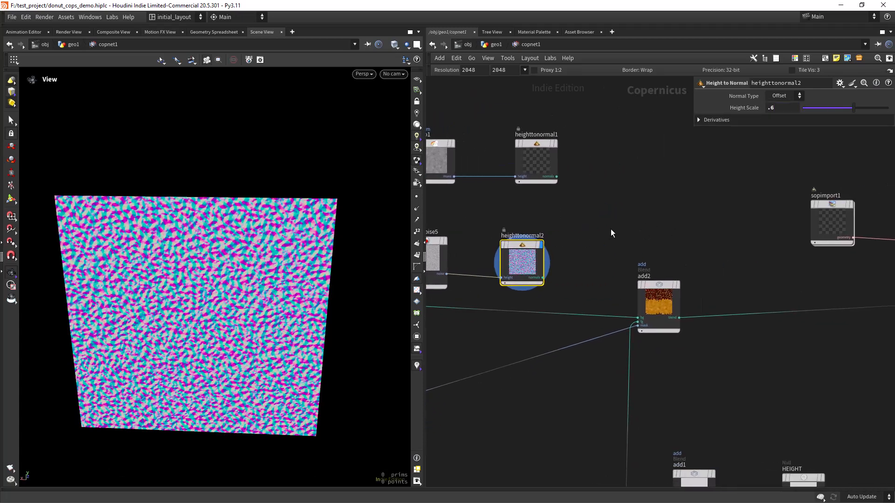
pyautogui.press('Tab')
pyautogui.write('ble')
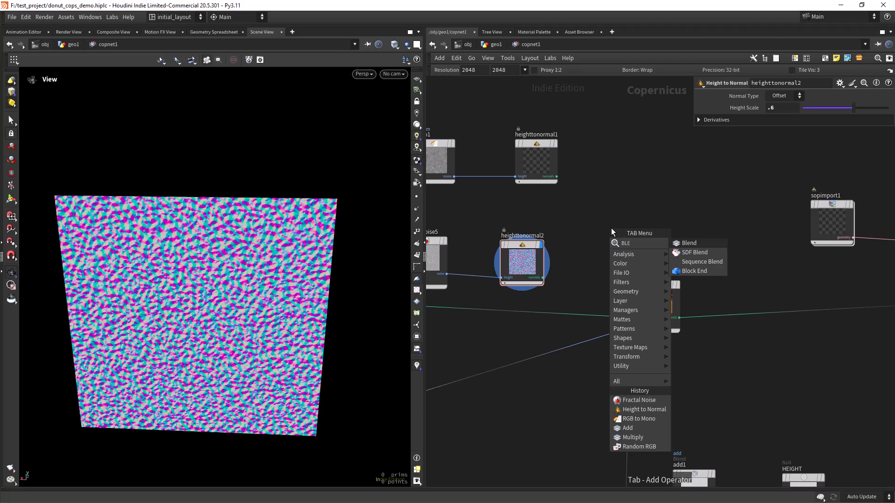
pyautogui.press('Return')
pyautogui.click(611, 228)
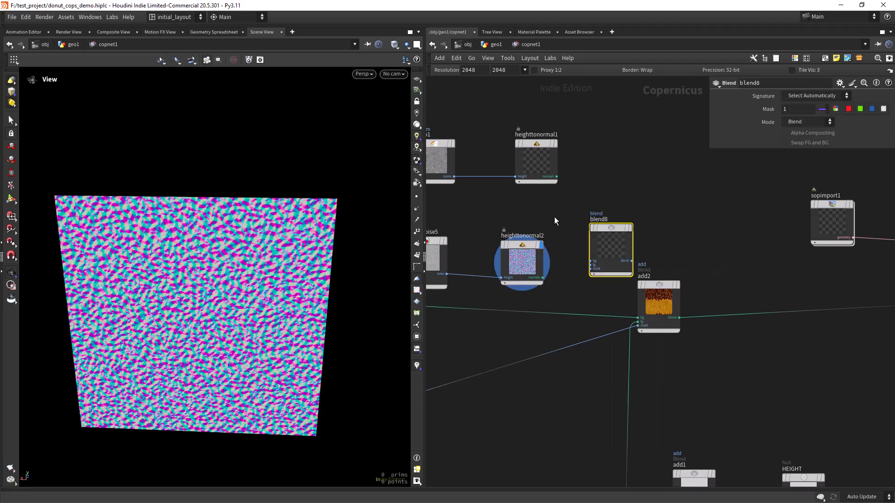
pyautogui.moveTo(606, 225); pyautogui.dragTo(635, 191)
# Step: Connect heighttonormal1's normals to blend8's bg input and heighttonormal2's normals to its fg input
pyautogui.scroll(3, 578, 198)
pyautogui.click(546, 164)
pyautogui.click(632, 219)
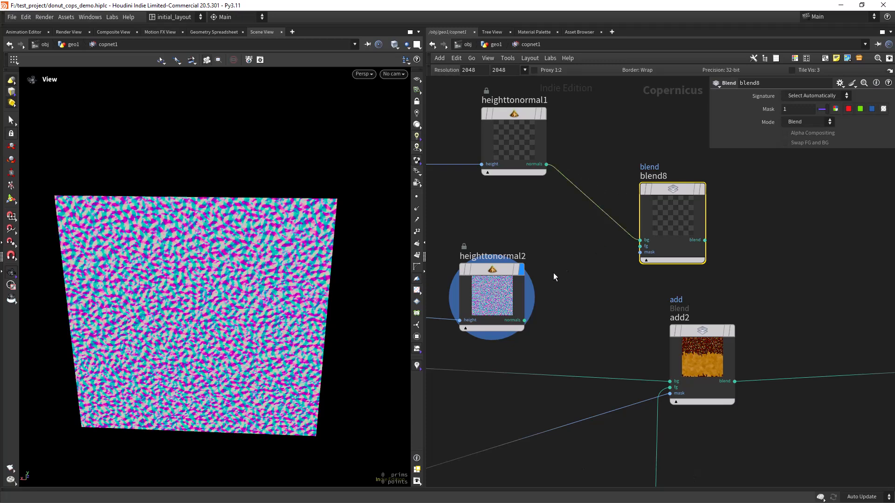
pyautogui.click(524, 321)
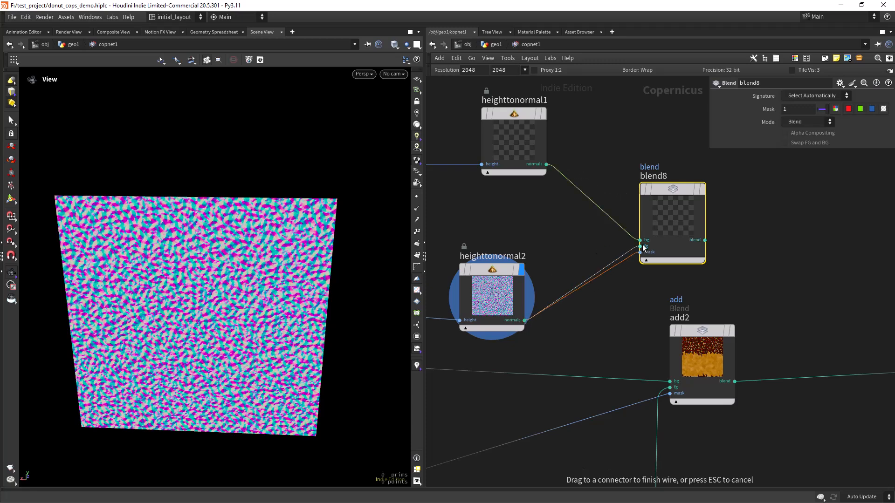
pyautogui.click(640, 246)
# Step: Connect blur2's output to blend8's mask input and display the blended normal map
pyautogui.scroll(-3, 611, 300)
pyautogui.moveTo(611, 317); pyautogui.dragTo(708, 215, button='middle')
pyautogui.moveTo(479, 307); pyautogui.dragTo(555, 273, button='middle')
pyautogui.scroll(1, 553, 272)
pyautogui.click(514, 330)
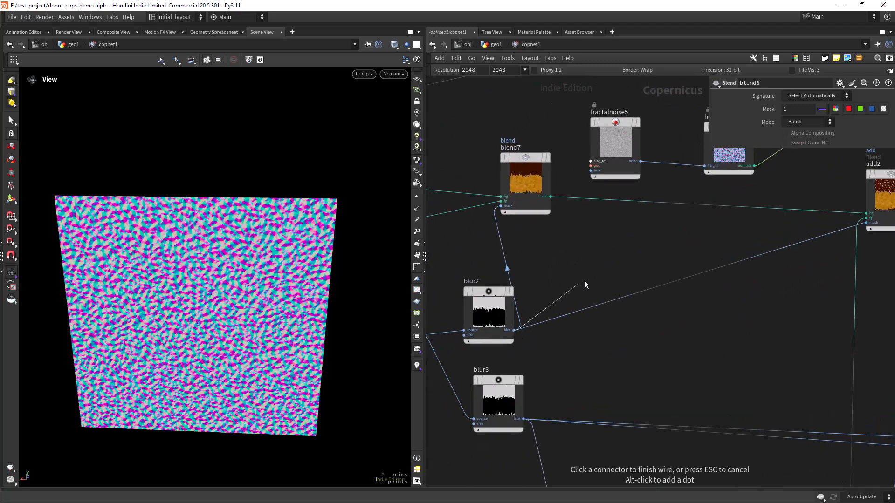
pyautogui.scroll(-2, 560, 300)
pyautogui.moveTo(769, 188); pyautogui.dragTo(606, 270, button='middle')
pyautogui.click(604, 245)
pyautogui.moveTo(667, 252); pyautogui.dragTo(562, 253, button='middle')
pyautogui.scroll(2, 641, 251)
pyautogui.scroll(-4, 591, 260)
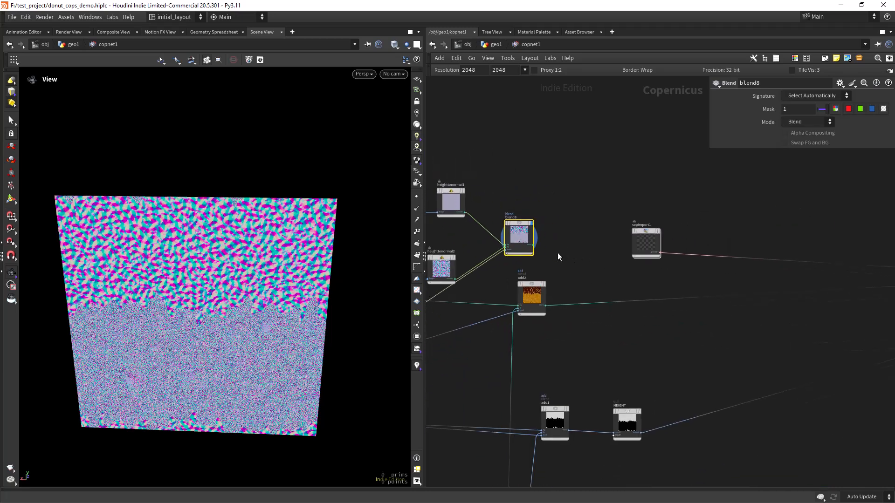
# Step: Connect blend8's output to the normal input of previewmaterial1
pyautogui.scroll(2, 529, 246)
pyautogui.scroll(-3, 622, 252)
pyautogui.moveTo(631, 263); pyautogui.dragTo(548, 256, button='middle')
pyautogui.moveTo(818, 332); pyautogui.dragTo(470, 279, button='middle')
pyautogui.scroll(4, 585, 297)
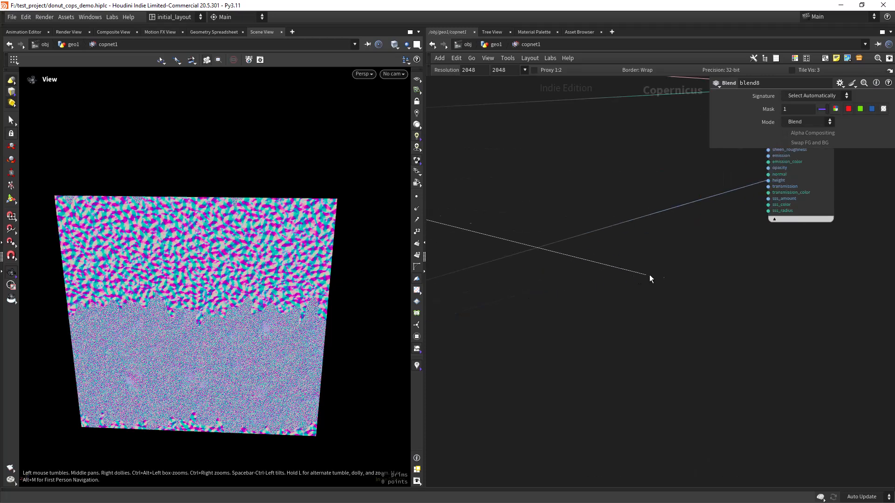
pyautogui.moveTo(739, 245); pyautogui.dragTo(544, 323, button='middle')
pyautogui.scroll(1, 536, 320)
pyautogui.click(574, 235)
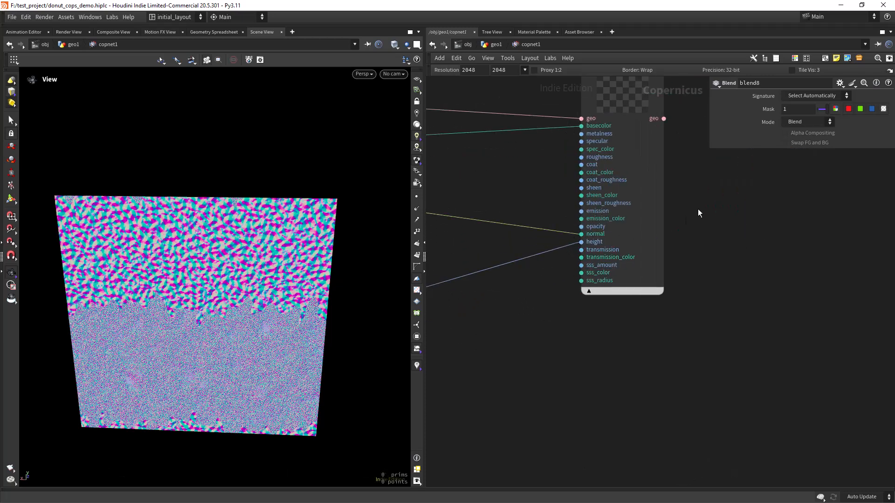
# Step: Display previewmaterial1 on the donut and set its Normal Map Scale to 0.03
pyautogui.moveTo(710, 174); pyautogui.dragTo(667, 376, button='middle')
pyautogui.moveTo(602, 243)
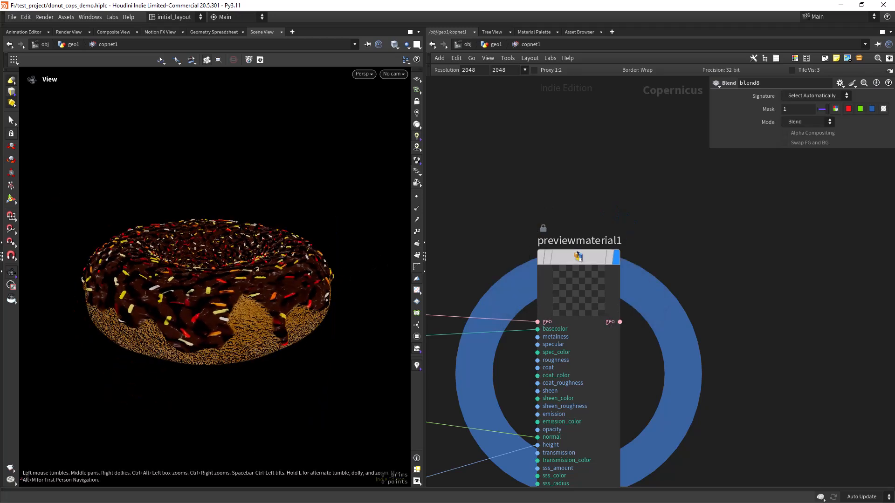
pyautogui.click(569, 194)
pyautogui.click(577, 256)
pyautogui.moveTo(779, 269); pyautogui.dragTo(673, 273)
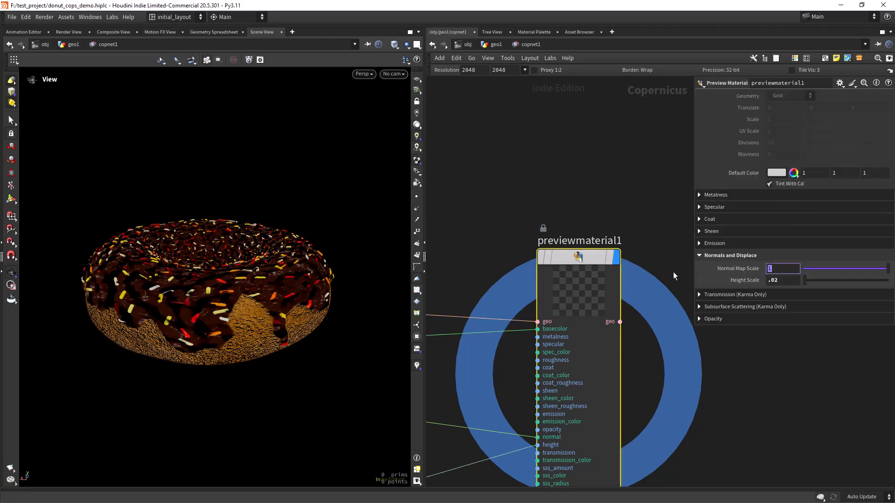
pyautogui.write('.03')
pyautogui.press('Return')
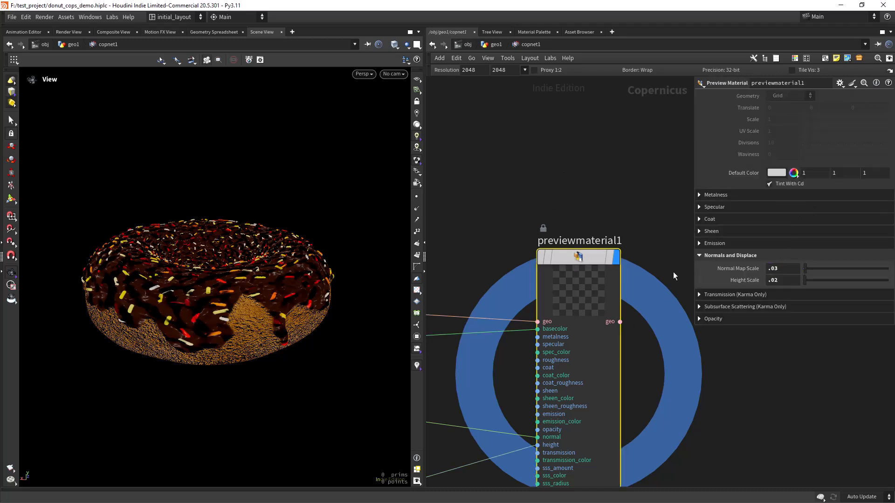
# Step: Check the softened normal detail on the donut from several angles and save the scene
pyautogui.moveTo(181, 288); pyautogui.dragTo(247, 329, button='right')
pyautogui.moveTo(247, 330); pyautogui.dragTo(199, 193)
pyautogui.moveTo(200, 193); pyautogui.dragTo(221, 231, button='middle')
pyautogui.moveTo(220, 232); pyautogui.dragTo(227, 288)
pyautogui.hotkey('ctrl', 's')
pyautogui.scroll(-3, 290, 229)
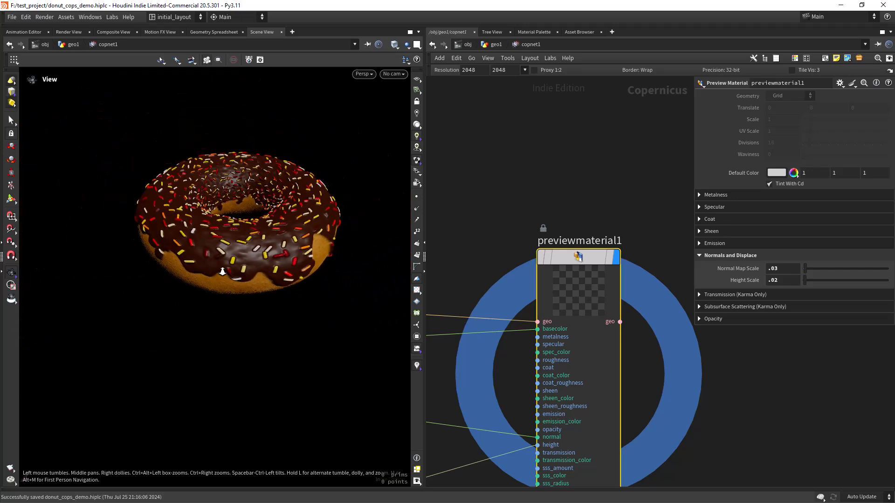
# Step: Display the HEIGHT node and view its height map straight on
pyautogui.scroll(-5, 561, 180)
pyautogui.scroll(8, 541, 228)
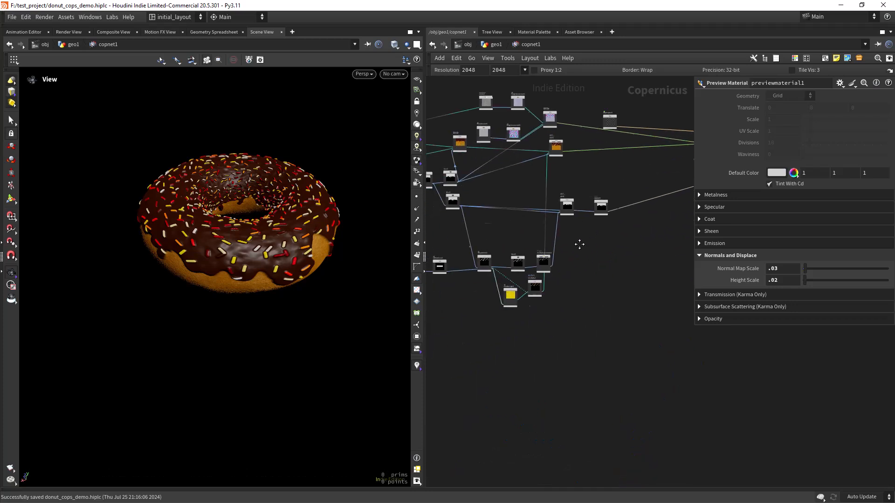
pyautogui.moveTo(600, 211); pyautogui.dragTo(534, 271, button='middle')
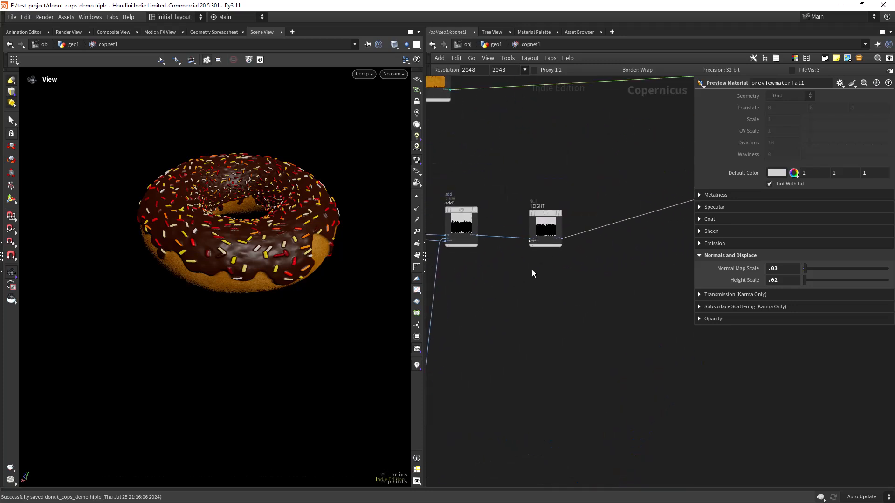
pyautogui.moveTo(586, 252); pyautogui.dragTo(539, 286, button='middle')
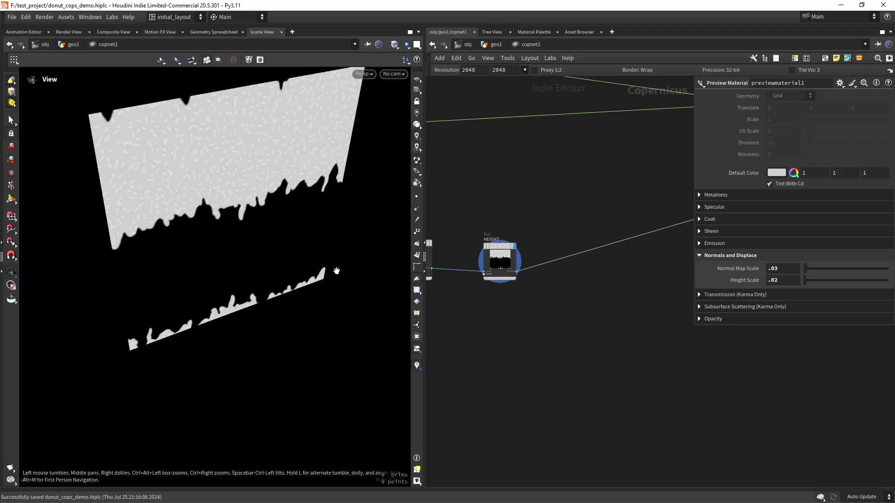
pyautogui.moveTo(378, 262); pyautogui.dragTo(290, 281, button='right')
pyautogui.moveTo(290, 280); pyautogui.dragTo(272, 267)
# Step: Add a Remap node beside HEIGHT and connect HEIGHT's output to its source input
pyautogui.moveTo(598, 299); pyautogui.dragTo(538, 270, button='middle')
pyautogui.press('Tab')
pyautogui.write('REM')
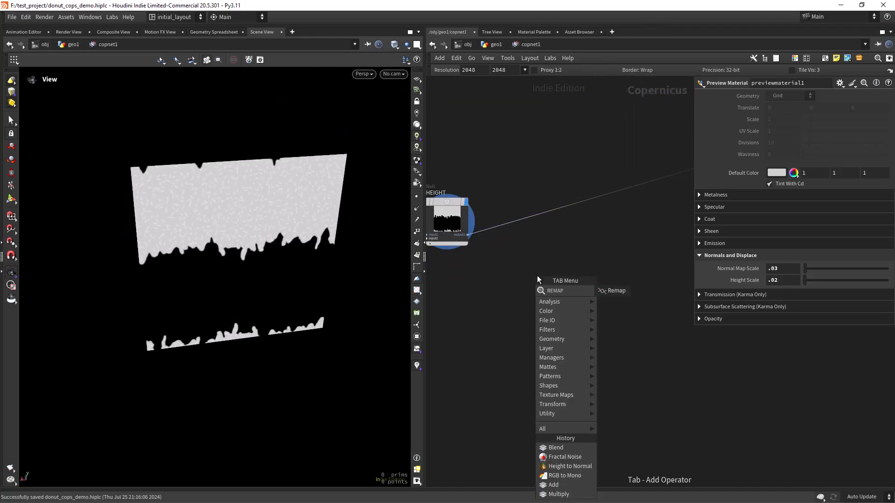
pyautogui.press('Return')
pyautogui.click(465, 231)
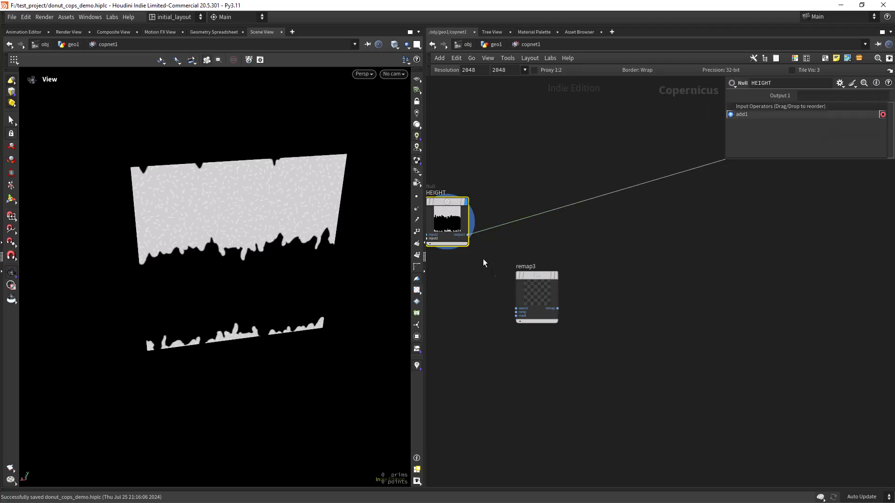
pyautogui.moveTo(468, 238)
pyautogui.mouseDown()
pyautogui.moveTo(492, 265)
pyautogui.moveTo(469, 247)
pyautogui.mouseUp()
pyautogui.click(470, 245)
pyautogui.click(505, 299)
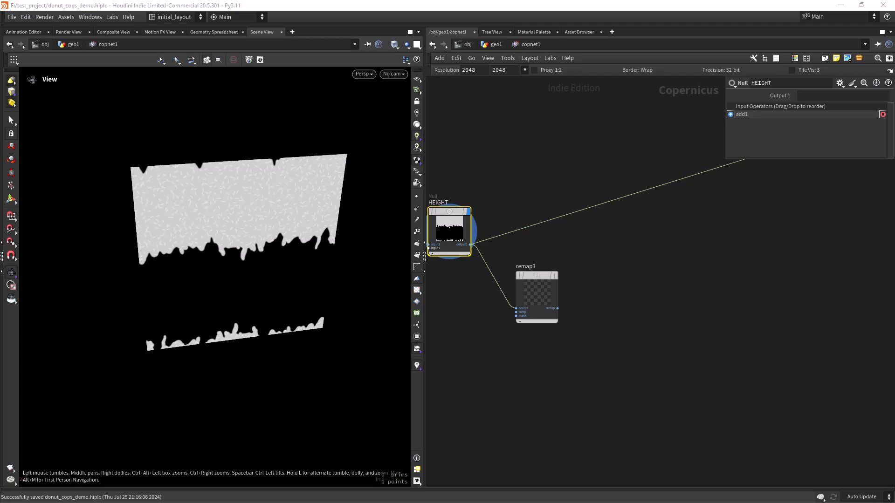
# Step: Display remap3 and set its Output Min to 0.593 and Output Max to 0.3
pyautogui.moveTo(575, 270); pyautogui.dragTo(512, 294, button='middle')
pyautogui.click(495, 335)
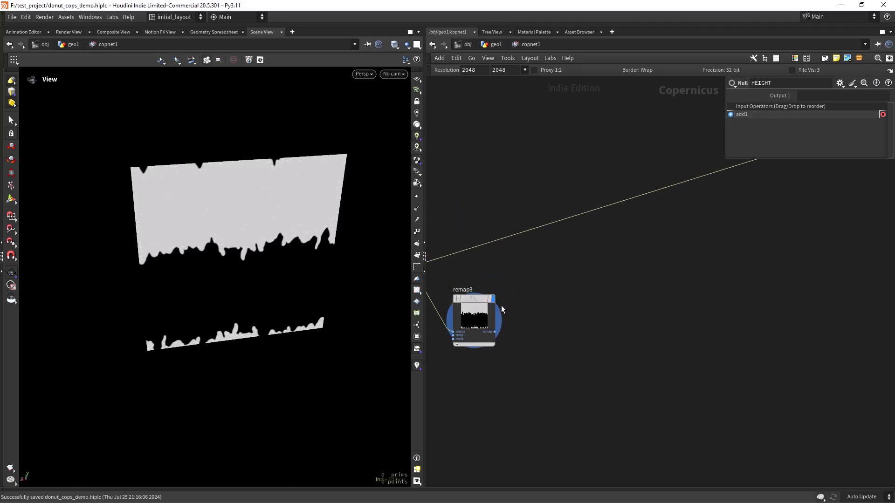
pyautogui.click(487, 338)
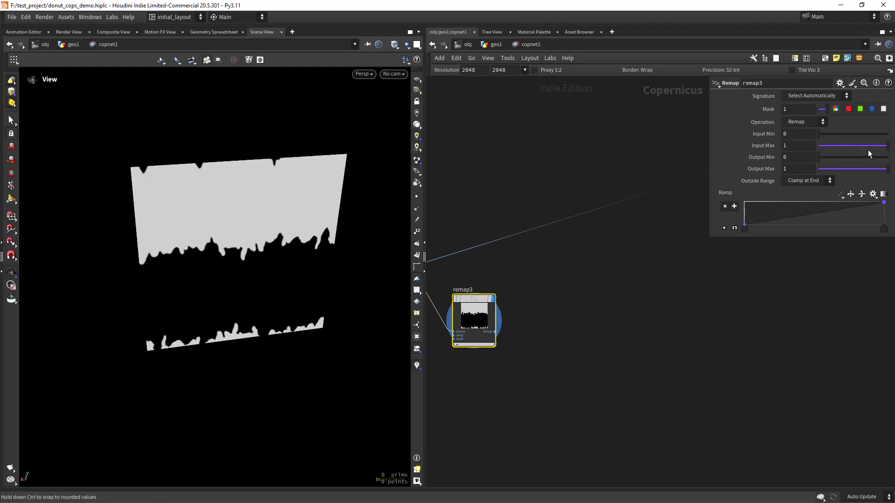
pyautogui.moveTo(860, 158); pyautogui.dragTo(839, 170)
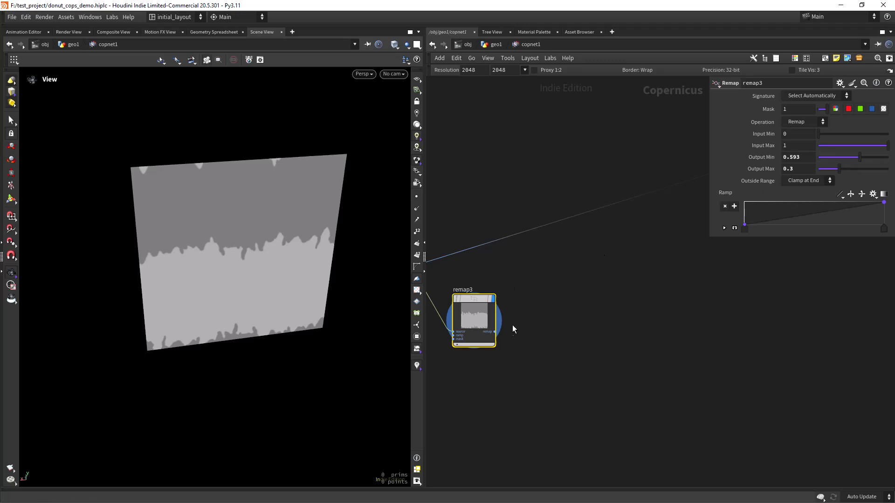
# Step: Connect remap3's output to the roughness input of previewmaterial1
pyautogui.click(495, 333)
pyautogui.moveTo(561, 254); pyautogui.dragTo(485, 320, button='middle')
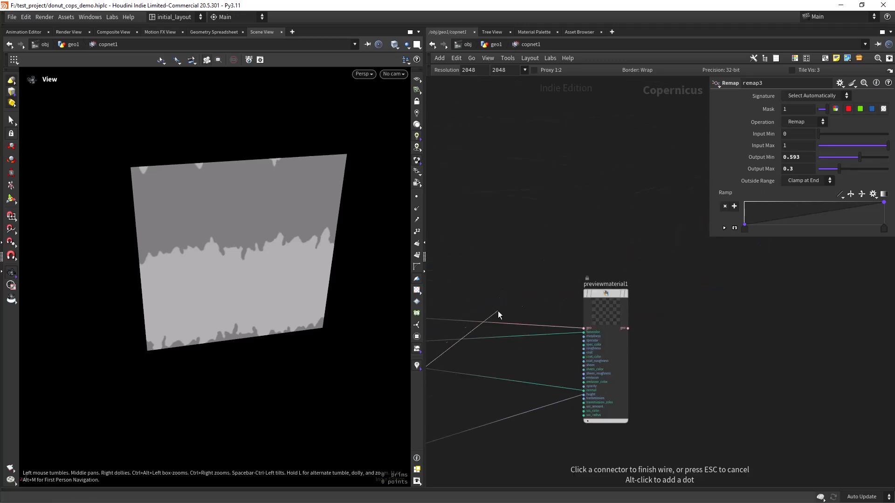
pyautogui.scroll(3, 540, 283)
pyautogui.scroll(3, 538, 348)
pyautogui.click(580, 332)
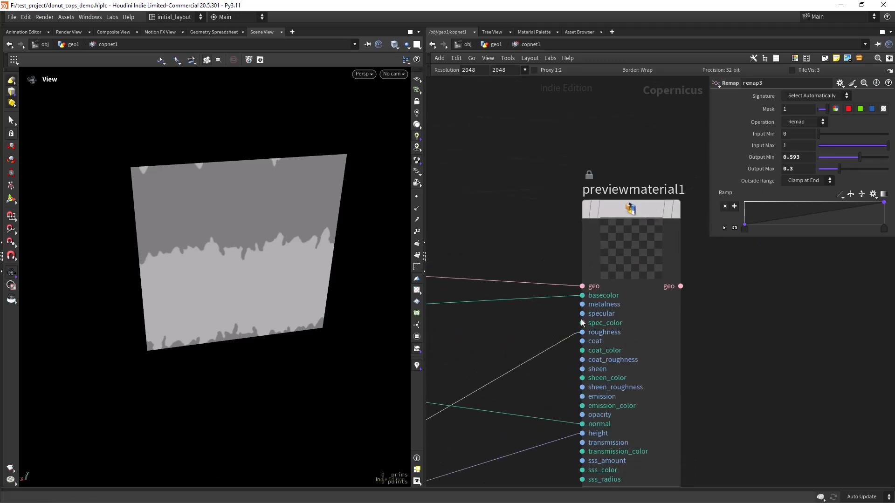
# Step: Display previewmaterial1 again, check the icing and dough gloss on the donut, and save the scene
pyautogui.moveTo(666, 199)
pyautogui.click(583, 189)
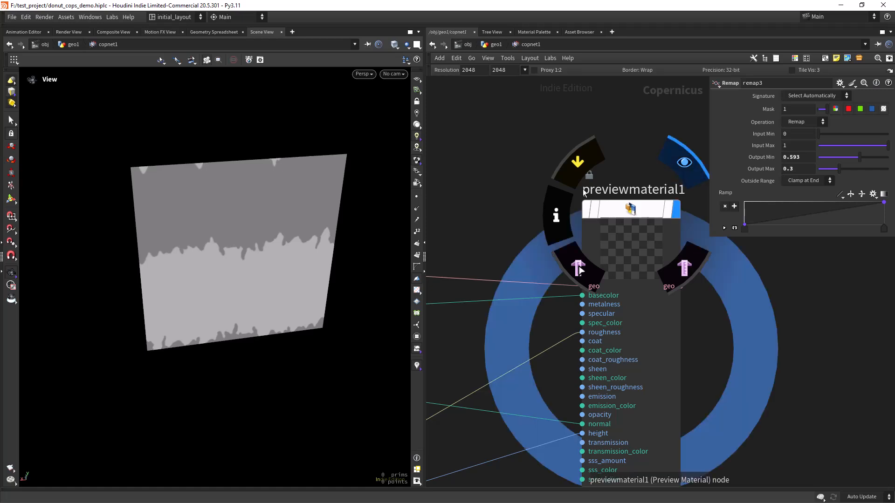
pyautogui.scroll(5, 228, 305)
pyautogui.moveTo(227, 305)
pyautogui.mouseDown()
pyautogui.moveTo(279, 317)
pyautogui.moveTo(269, 244)
pyautogui.moveTo(289, 261)
pyautogui.moveTo(284, 301)
pyautogui.moveTo(208, 265)
pyautogui.moveTo(272, 276)
pyautogui.moveTo(235, 298)
pyautogui.moveTo(327, 287)
pyautogui.moveTo(334, 244)
pyautogui.moveTo(288, 322)
pyautogui.moveTo(299, 387)
pyautogui.moveTo(292, 231)
pyautogui.moveTo(243, 308)
pyautogui.mouseUp()
pyautogui.hotkey('ctrl', 's')
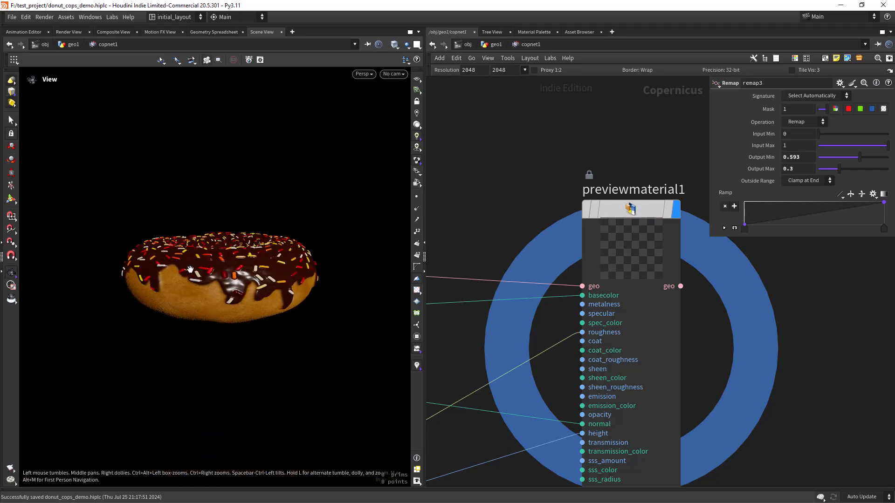
pyautogui.moveTo(231, 272); pyautogui.dragTo(202, 277)
# Step: Open sopimport1 to review the donut's geometry nodes, including the depth 4 subdivision, and return to copnet1
pyautogui.scroll(-2, 488, 166)
pyautogui.moveTo(488, 163); pyautogui.dragTo(523, 151, button='middle')
pyautogui.moveTo(494, 123); pyautogui.dragTo(641, 167, button='middle')
pyautogui.scroll(-3, 562, 136)
pyautogui.moveTo(490, 147); pyautogui.dragTo(652, 169, button='middle')
pyautogui.moveTo(532, 140); pyautogui.dragTo(596, 157, button='middle')
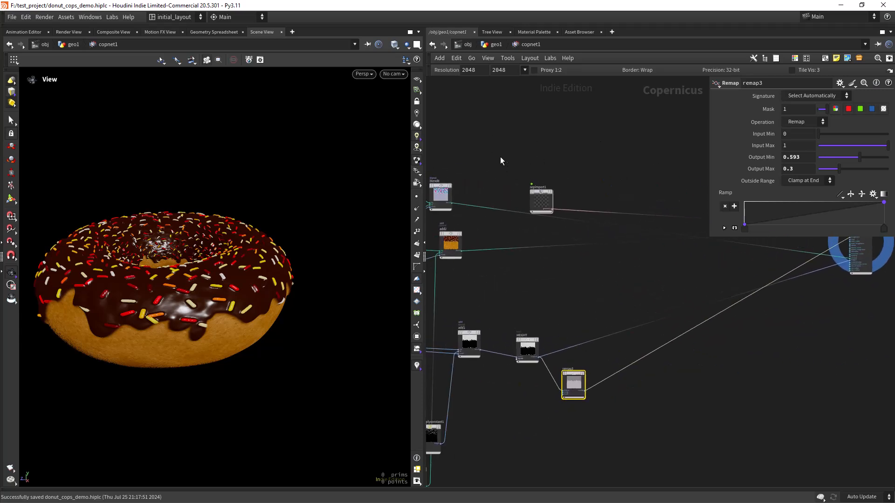
pyautogui.scroll(2, 503, 158)
pyautogui.doubleClick(559, 205)
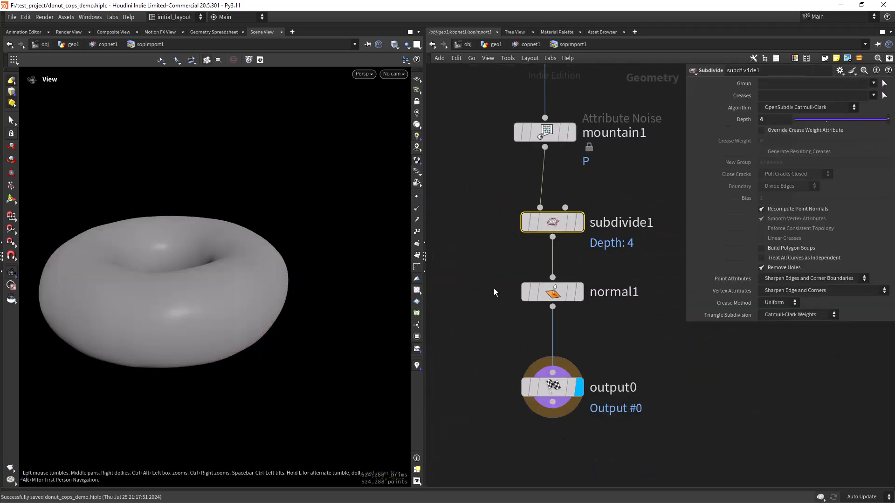
pyautogui.moveTo(576, 140)
pyautogui.click(530, 44)
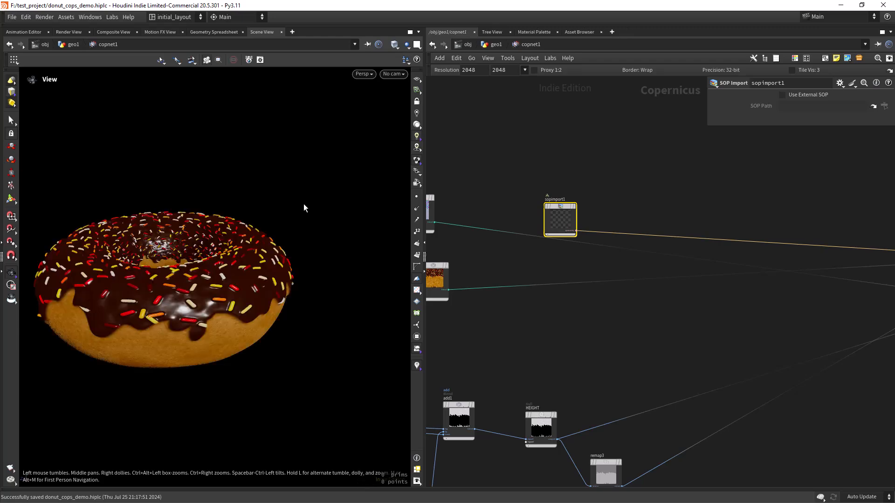
# Step: Examine the textured donut's icing, sprinkles and dough from several angles and distances
pyautogui.moveTo(303, 203)
pyautogui.mouseDown()
pyautogui.moveTo(195, 303)
pyautogui.moveTo(205, 329)
pyautogui.moveTo(274, 312)
pyautogui.moveTo(314, 285)
pyautogui.moveTo(293, 343)
pyautogui.moveTo(263, 285)
pyautogui.moveTo(284, 279)
pyautogui.moveTo(290, 211)
pyautogui.moveTo(310, 279)
pyautogui.moveTo(284, 279)
pyautogui.mouseUp()
pyautogui.scroll(5, 195, 304)
pyautogui.scroll(-3, 263, 285)
pyautogui.moveTo(284, 278); pyautogui.dragTo(266, 308, button='right')
pyautogui.moveTo(267, 308)
pyautogui.mouseDown()
pyautogui.moveTo(219, 280)
pyautogui.moveTo(275, 317)
pyautogui.mouseUp()
pyautogui.moveTo(275, 317); pyautogui.dragTo(251, 322, button='right')
pyautogui.moveTo(251, 321); pyautogui.dragTo(292, 287)
pyautogui.moveTo(292, 287)
pyautogui.mouseDown(button='right')
pyautogui.moveTo(282, 291)
pyautogui.moveTo(320, 309)
pyautogui.moveTo(284, 295)
pyautogui.mouseUp(button='right')
pyautogui.moveTo(283, 295); pyautogui.dragTo(309, 315)
pyautogui.moveTo(309, 315); pyautogui.dragTo(287, 305, button='right')
pyautogui.moveTo(286, 305); pyautogui.dragTo(238, 329)
pyautogui.moveTo(238, 329); pyautogui.dragTo(272, 301, button='middle')
pyautogui.moveTo(272, 301); pyautogui.dragTo(257, 301, button='right')
pyautogui.moveTo(257, 301); pyautogui.dragTo(271, 313)
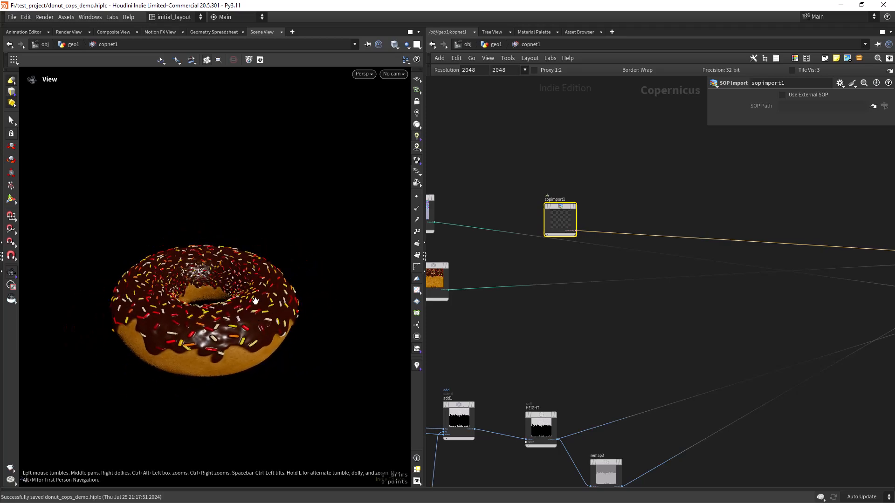